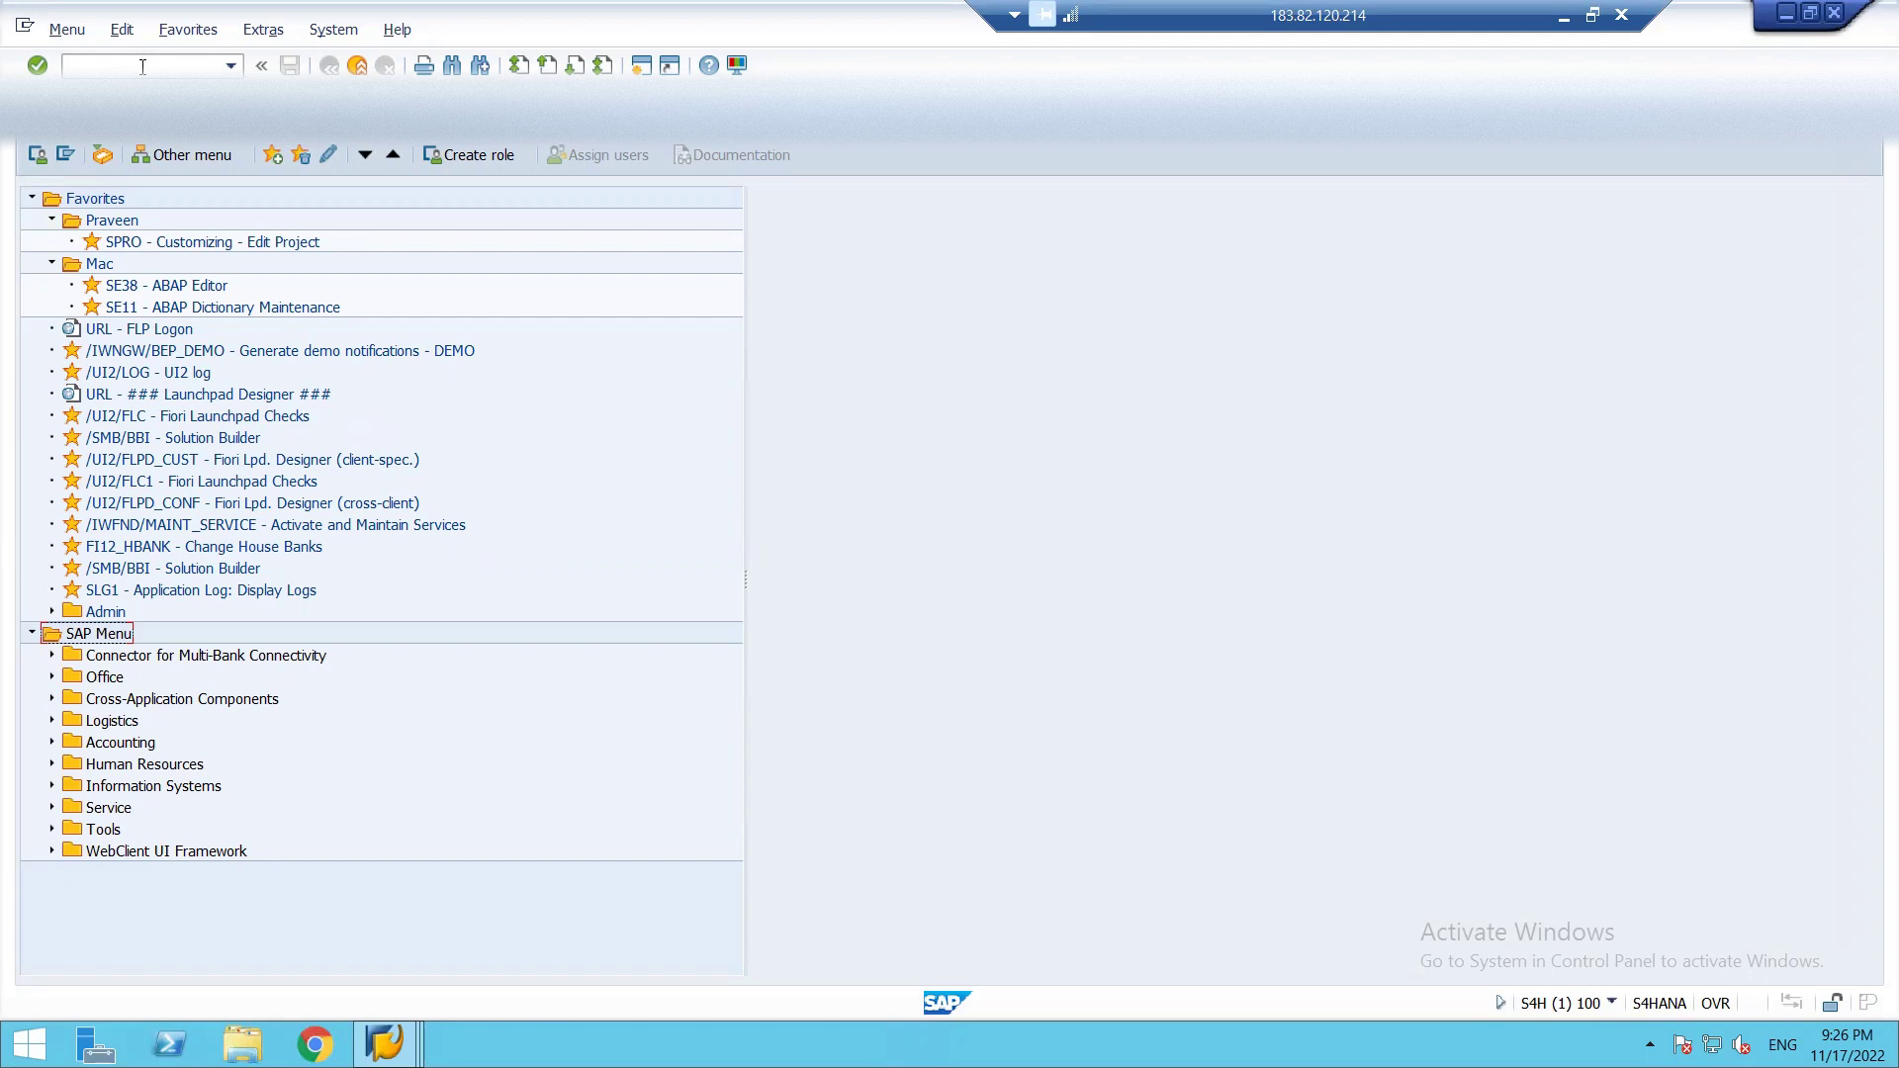
Step: Start SPRO and expand the Reference IMG to Financial Accounting › General Ledger Accounting › Periodic Processing › Valuate
{"action": "left_click", "coordinate": [132, 66]}
{"action": "type", "text": "spro"}
{"action": "key", "text": "Return"}
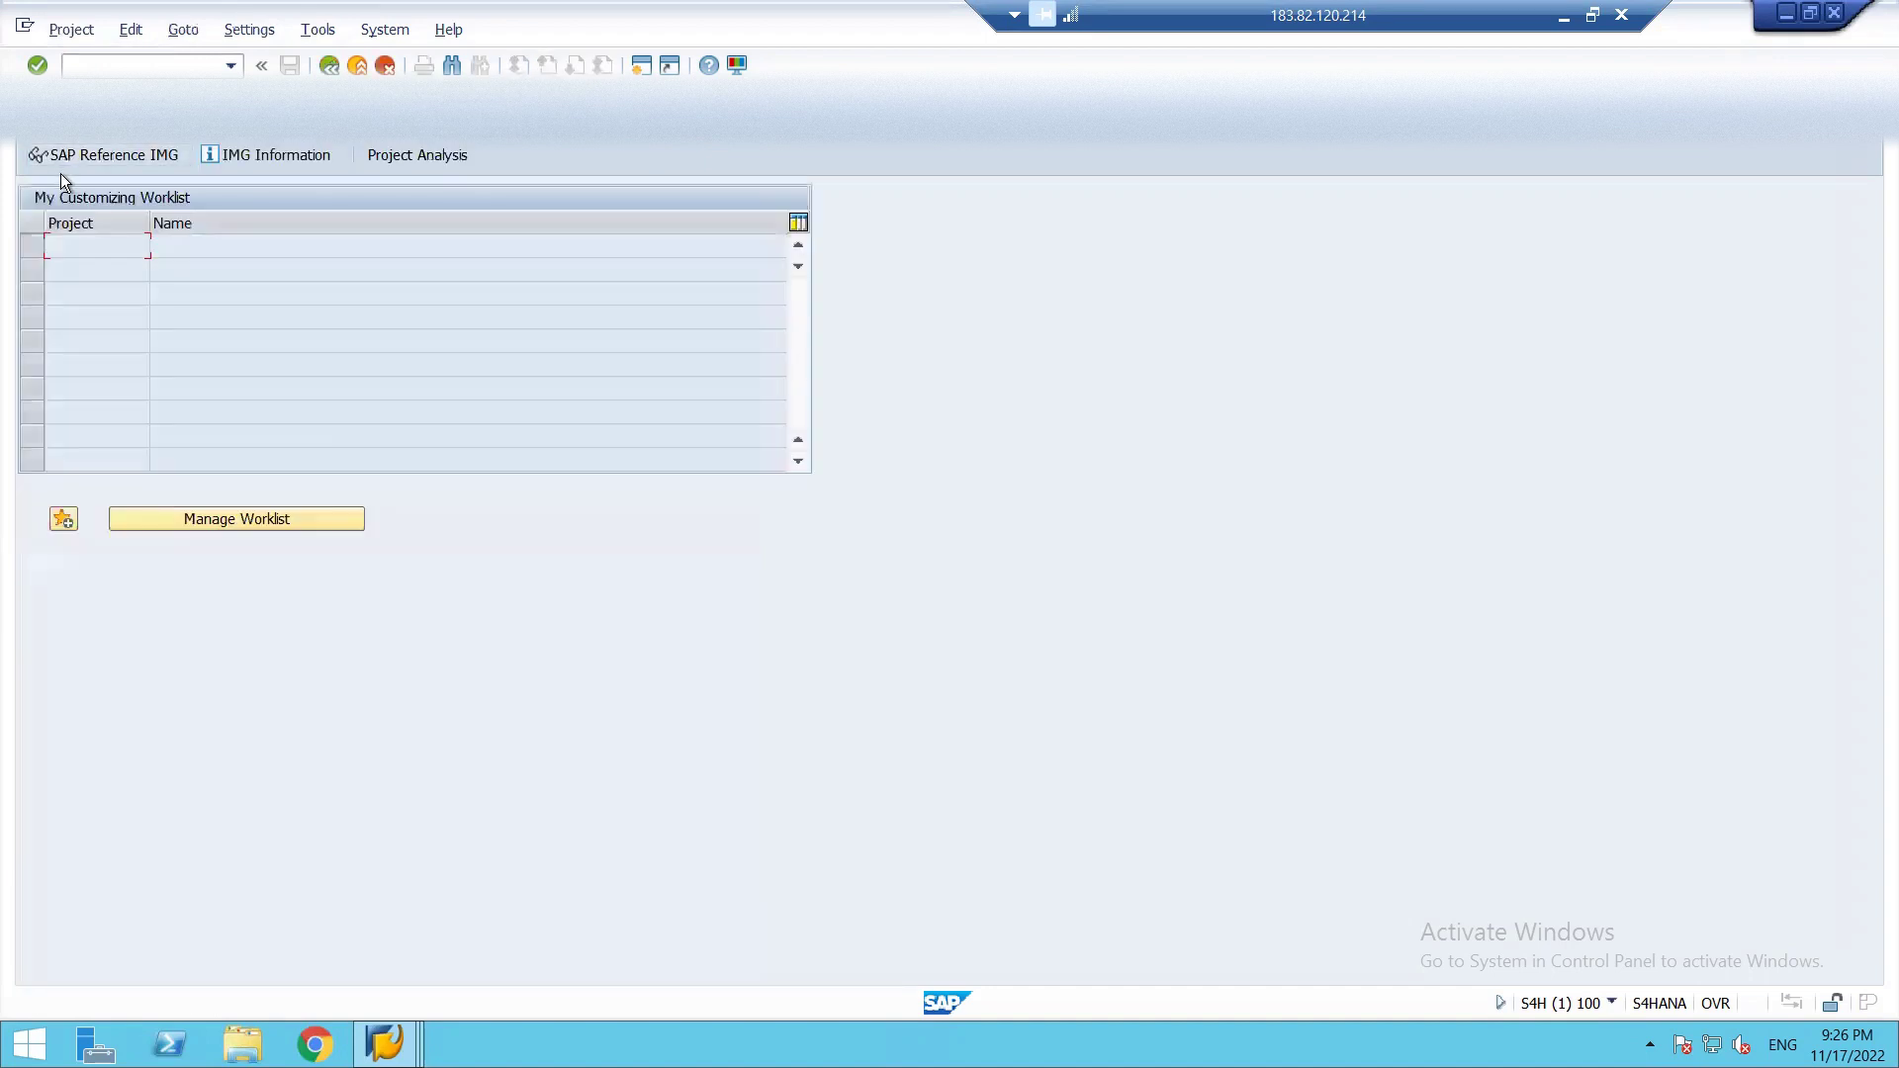
{"action": "left_click", "coordinate": [80, 157]}
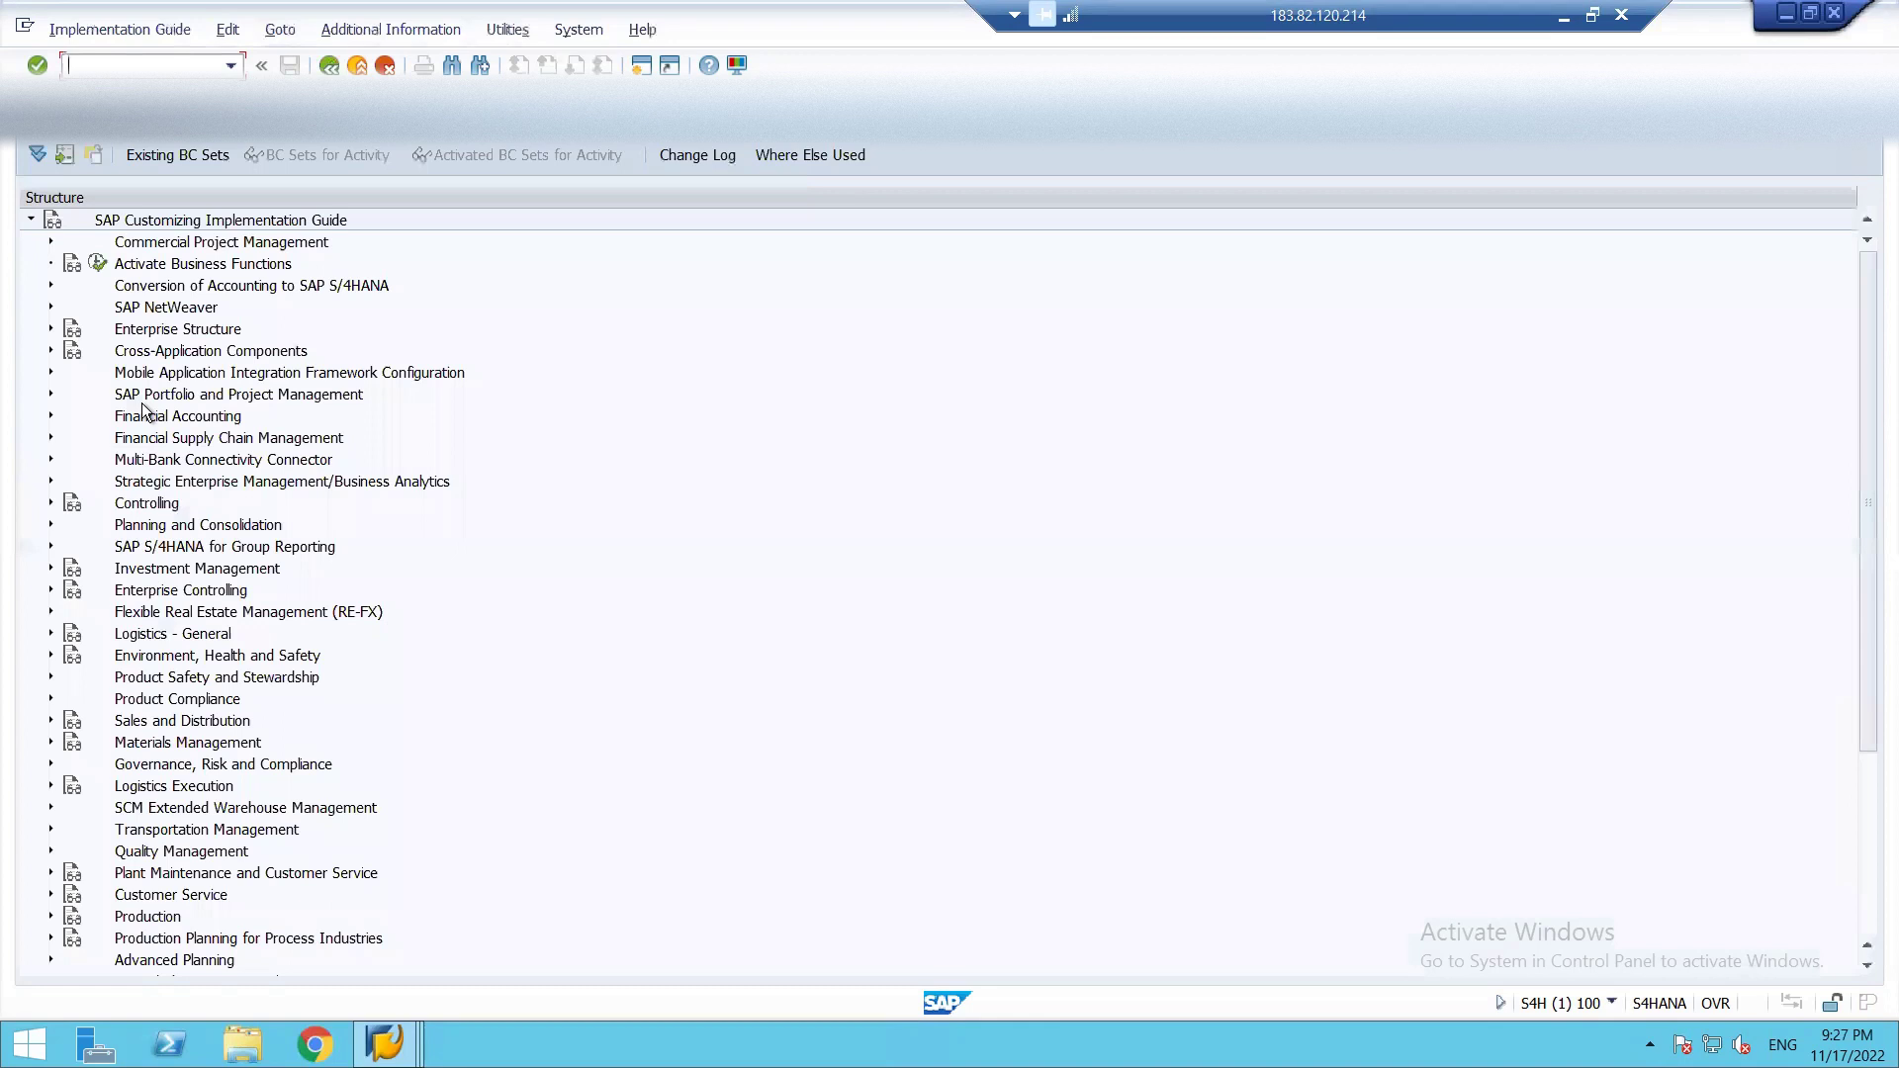
{"action": "left_click", "coordinate": [50, 417]}
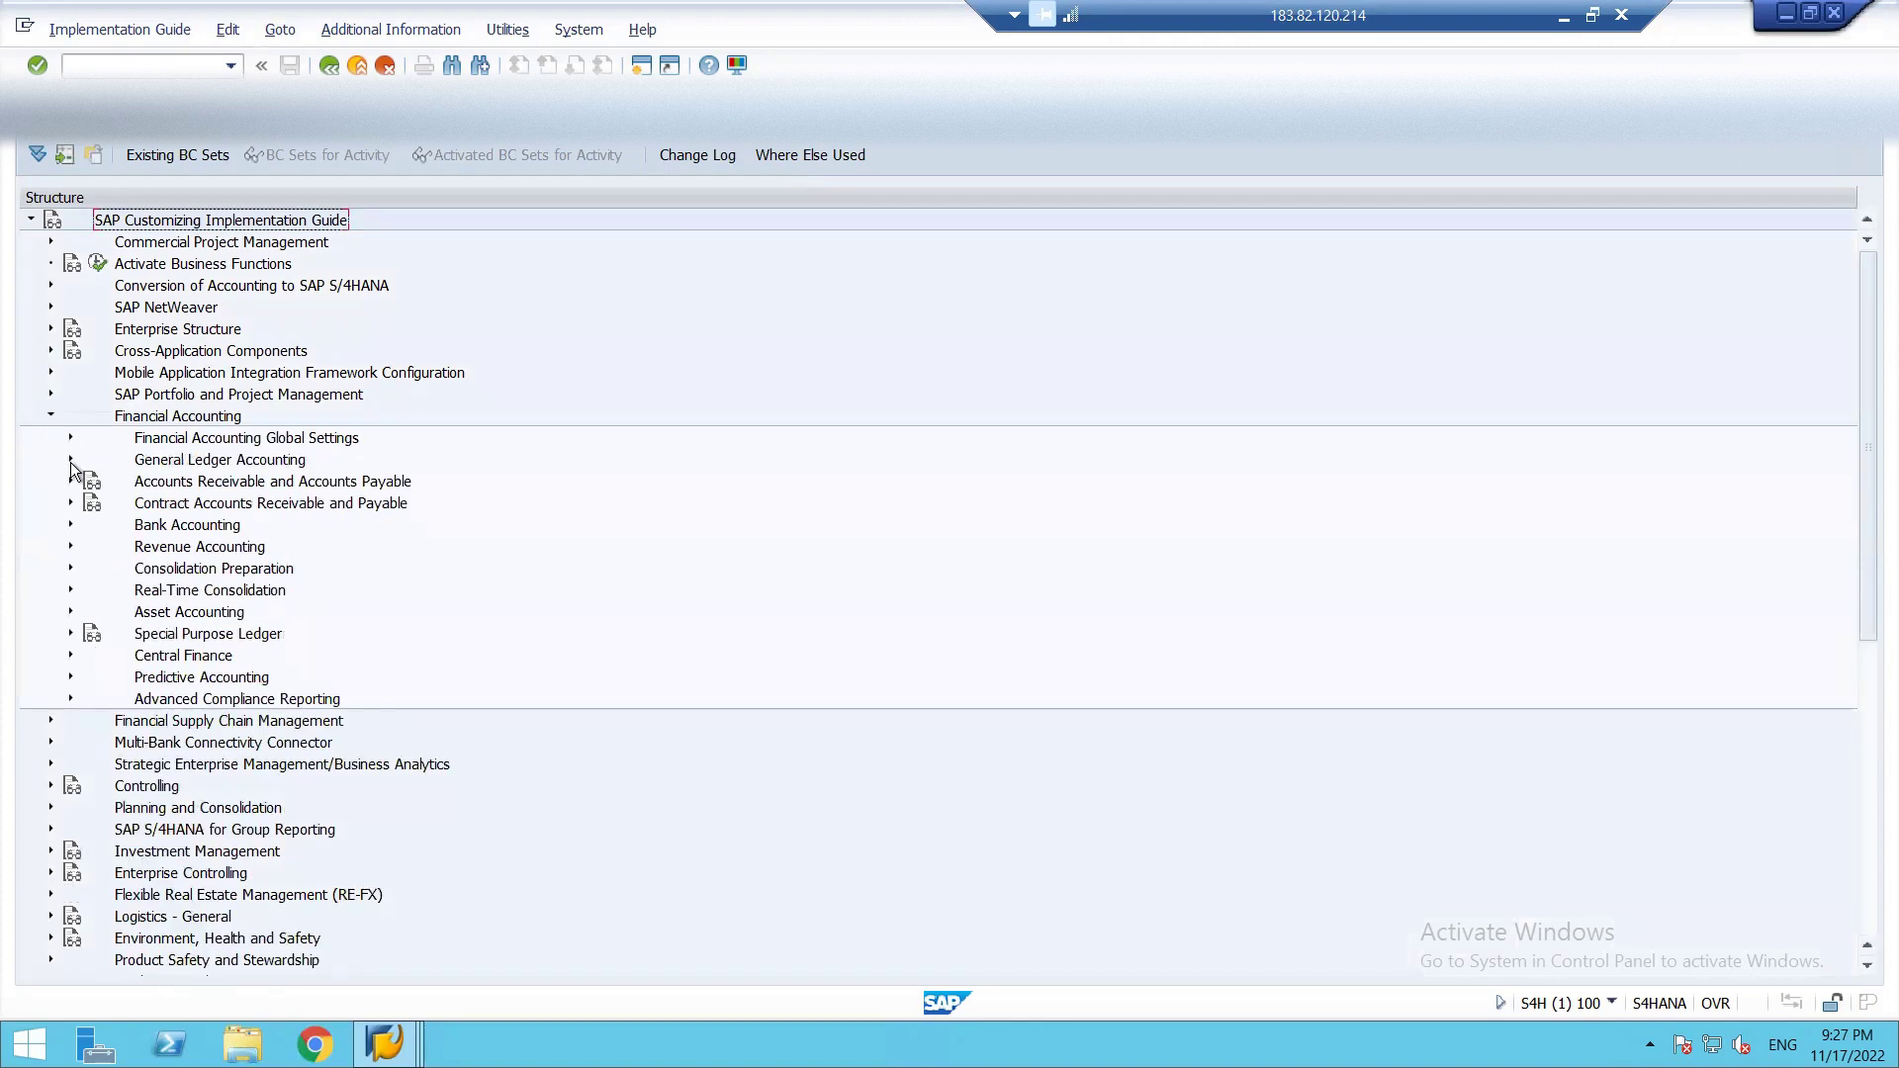
{"action": "left_click", "coordinate": [70, 460]}
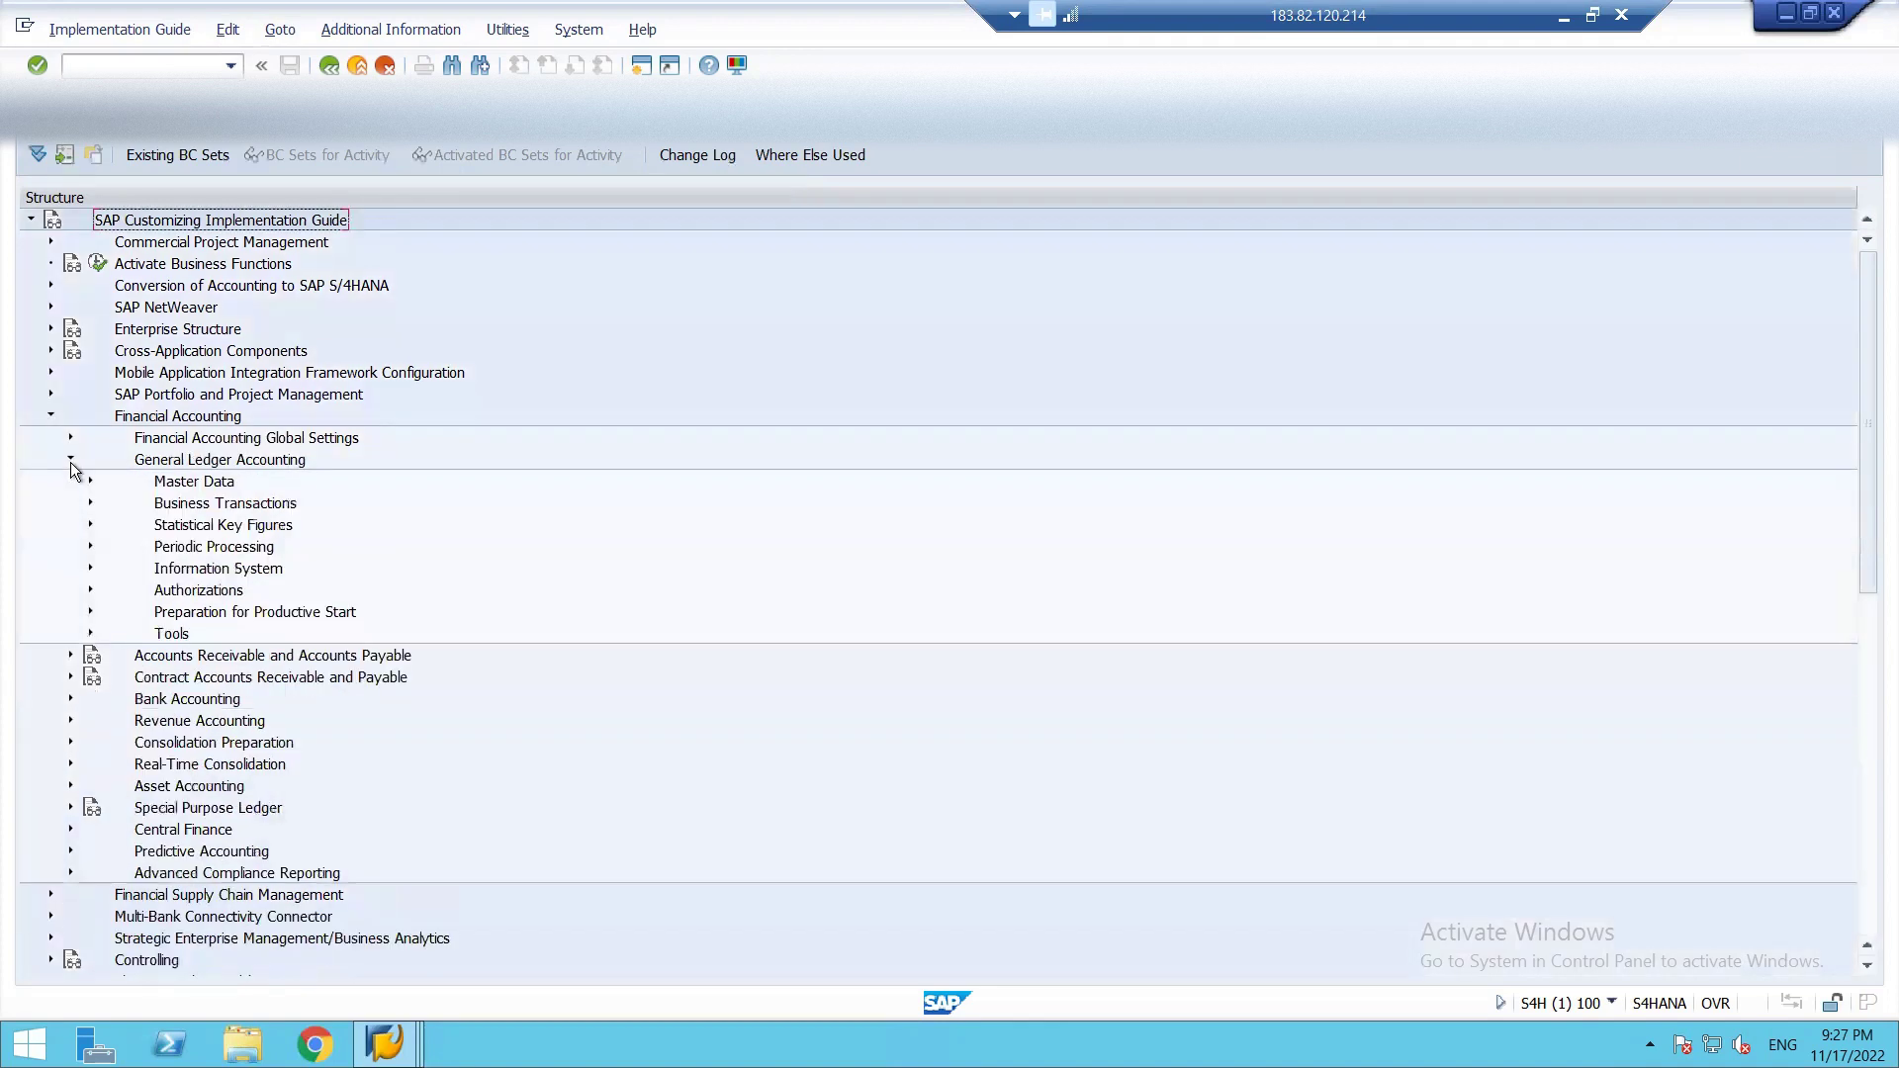
{"action": "left_click", "coordinate": [90, 547]}
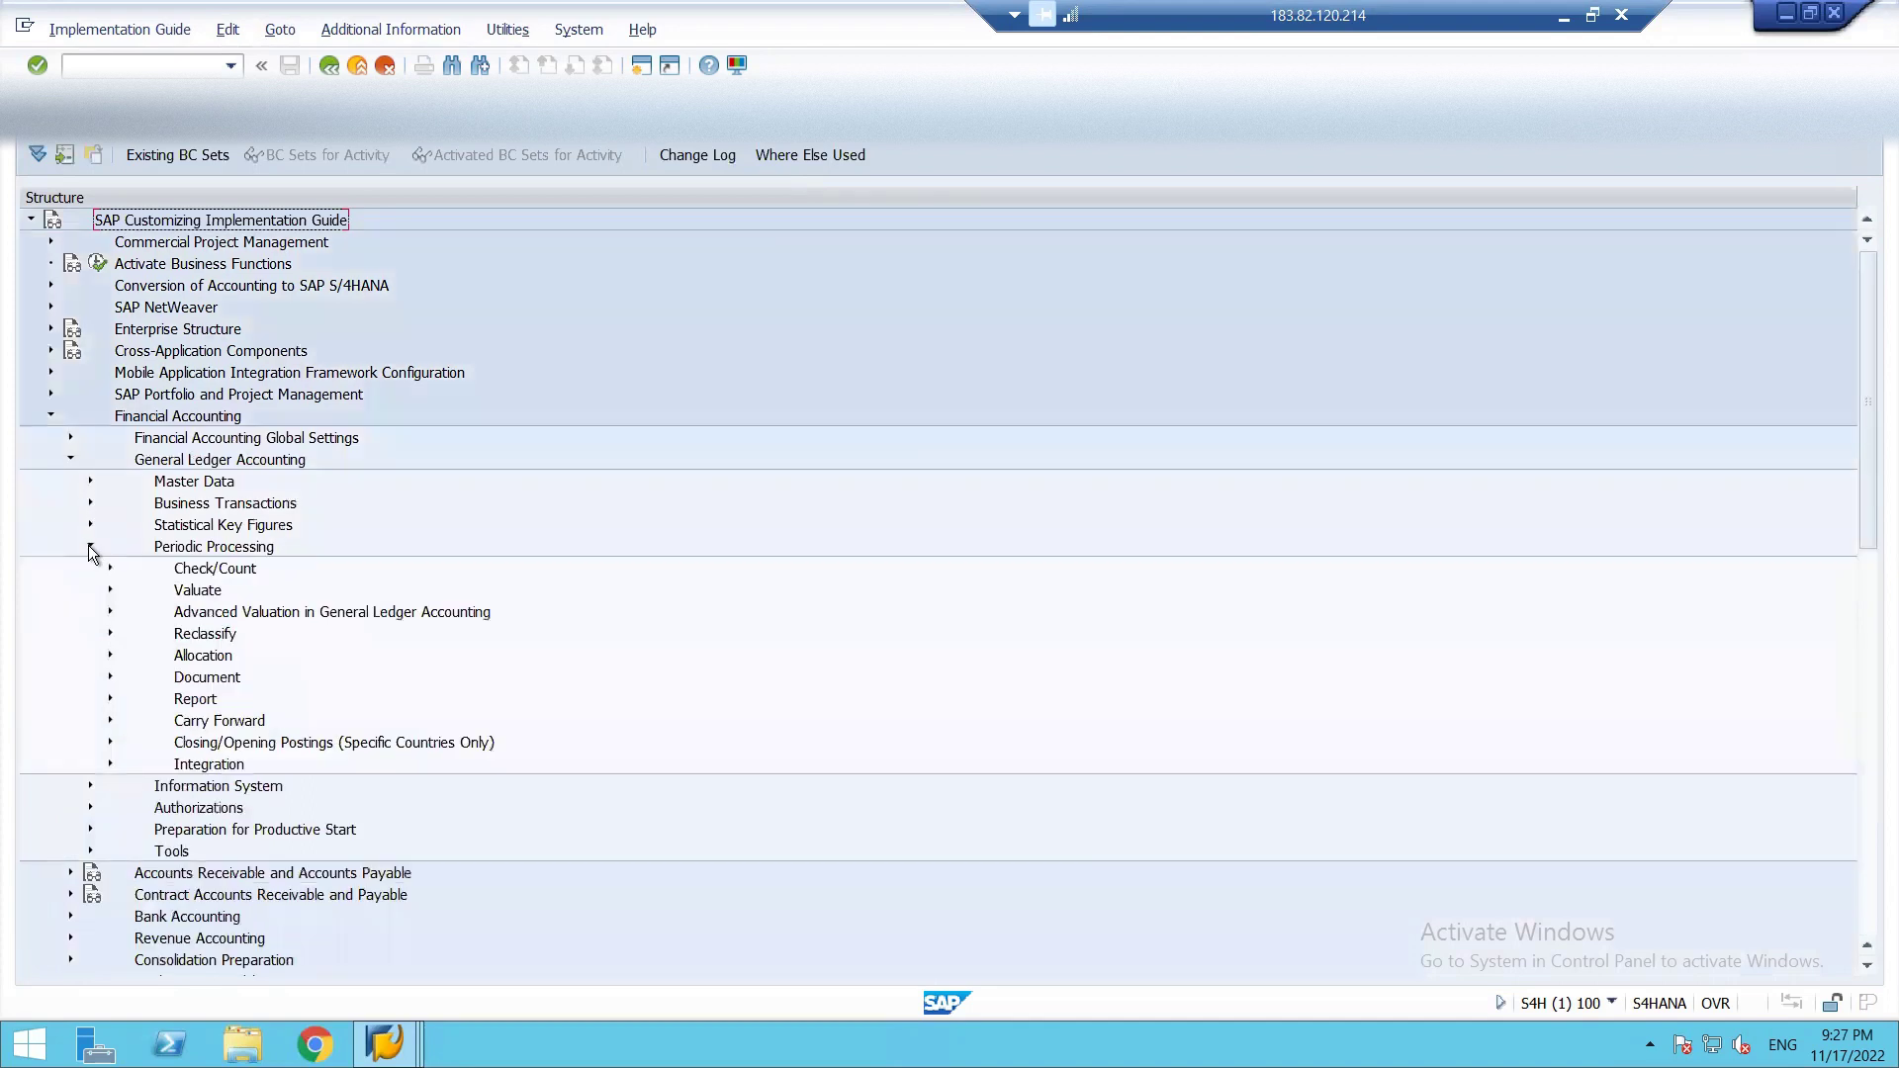
{"action": "left_click", "coordinate": [110, 591]}
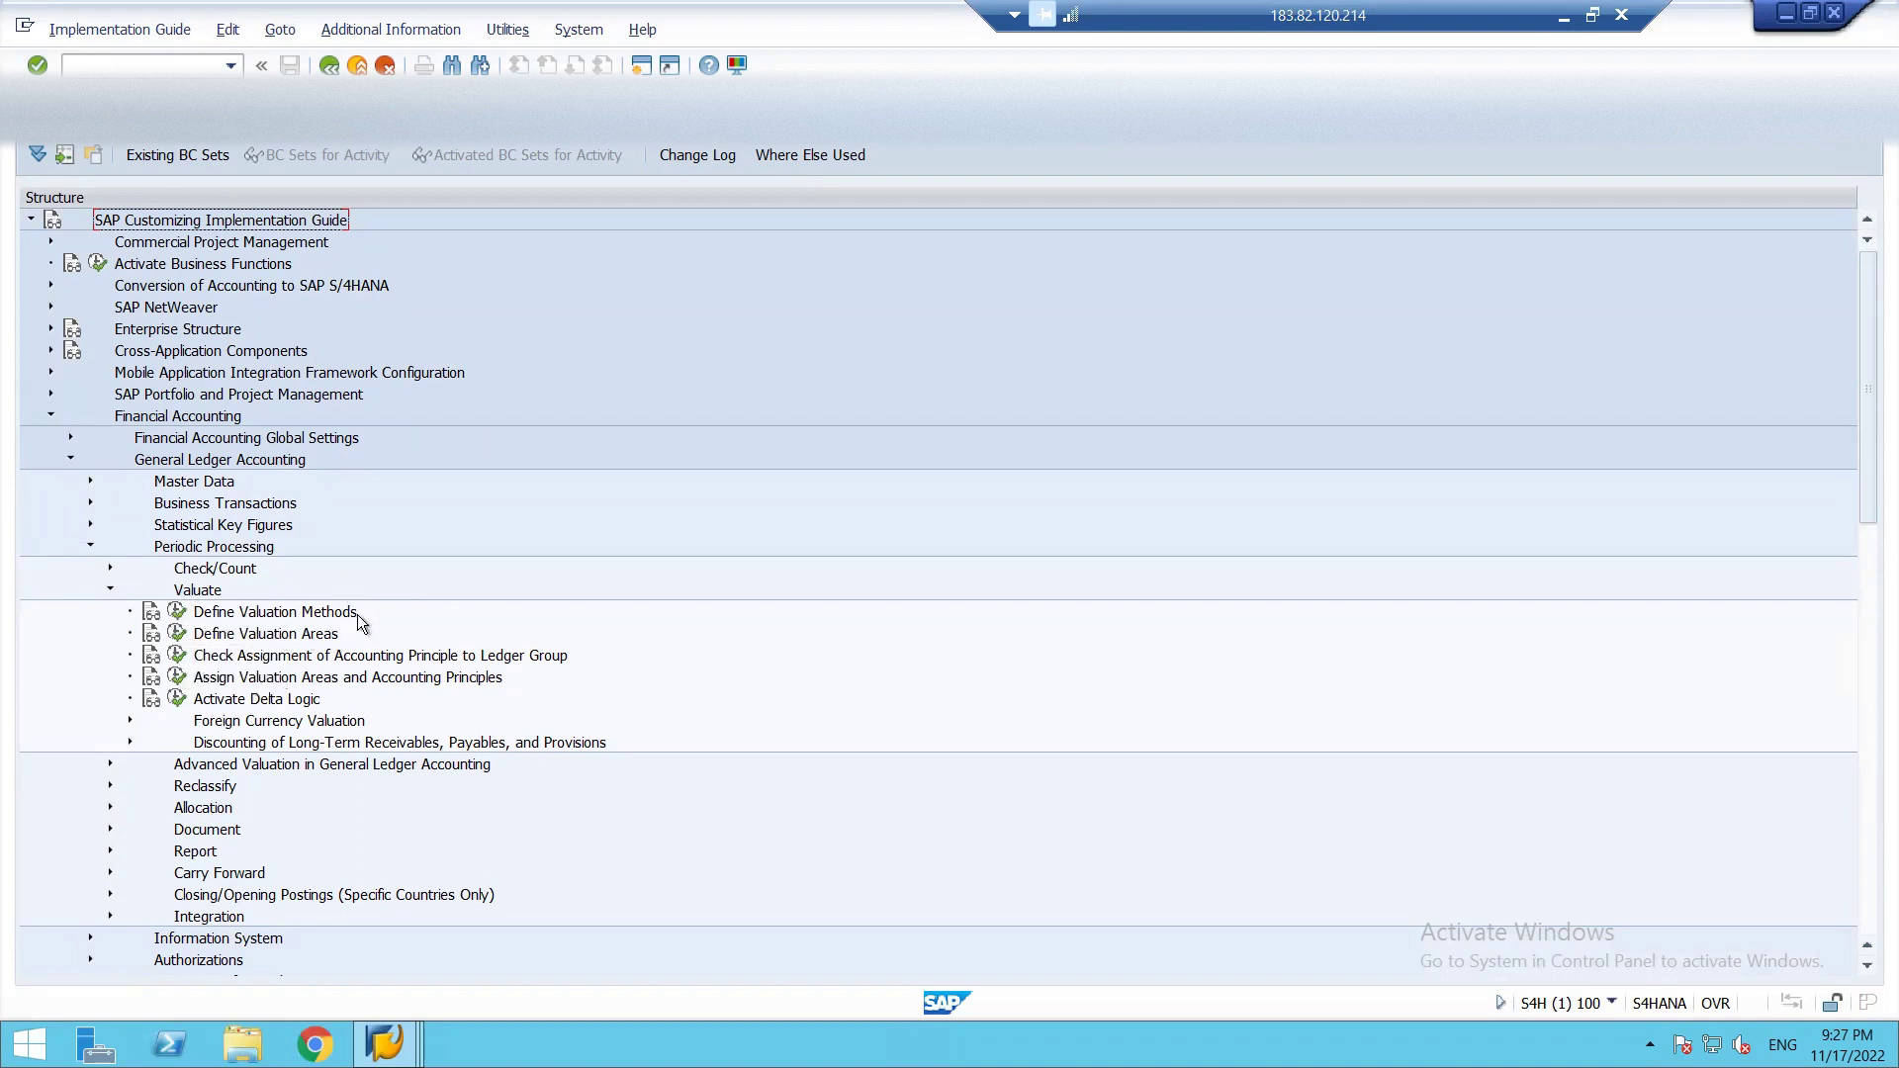
Step: Open valuation method 1812 'VALUATION FOR FC': Always Valuate, document type SA, exchange rate type M
{"action": "left_click", "coordinate": [177, 613]}
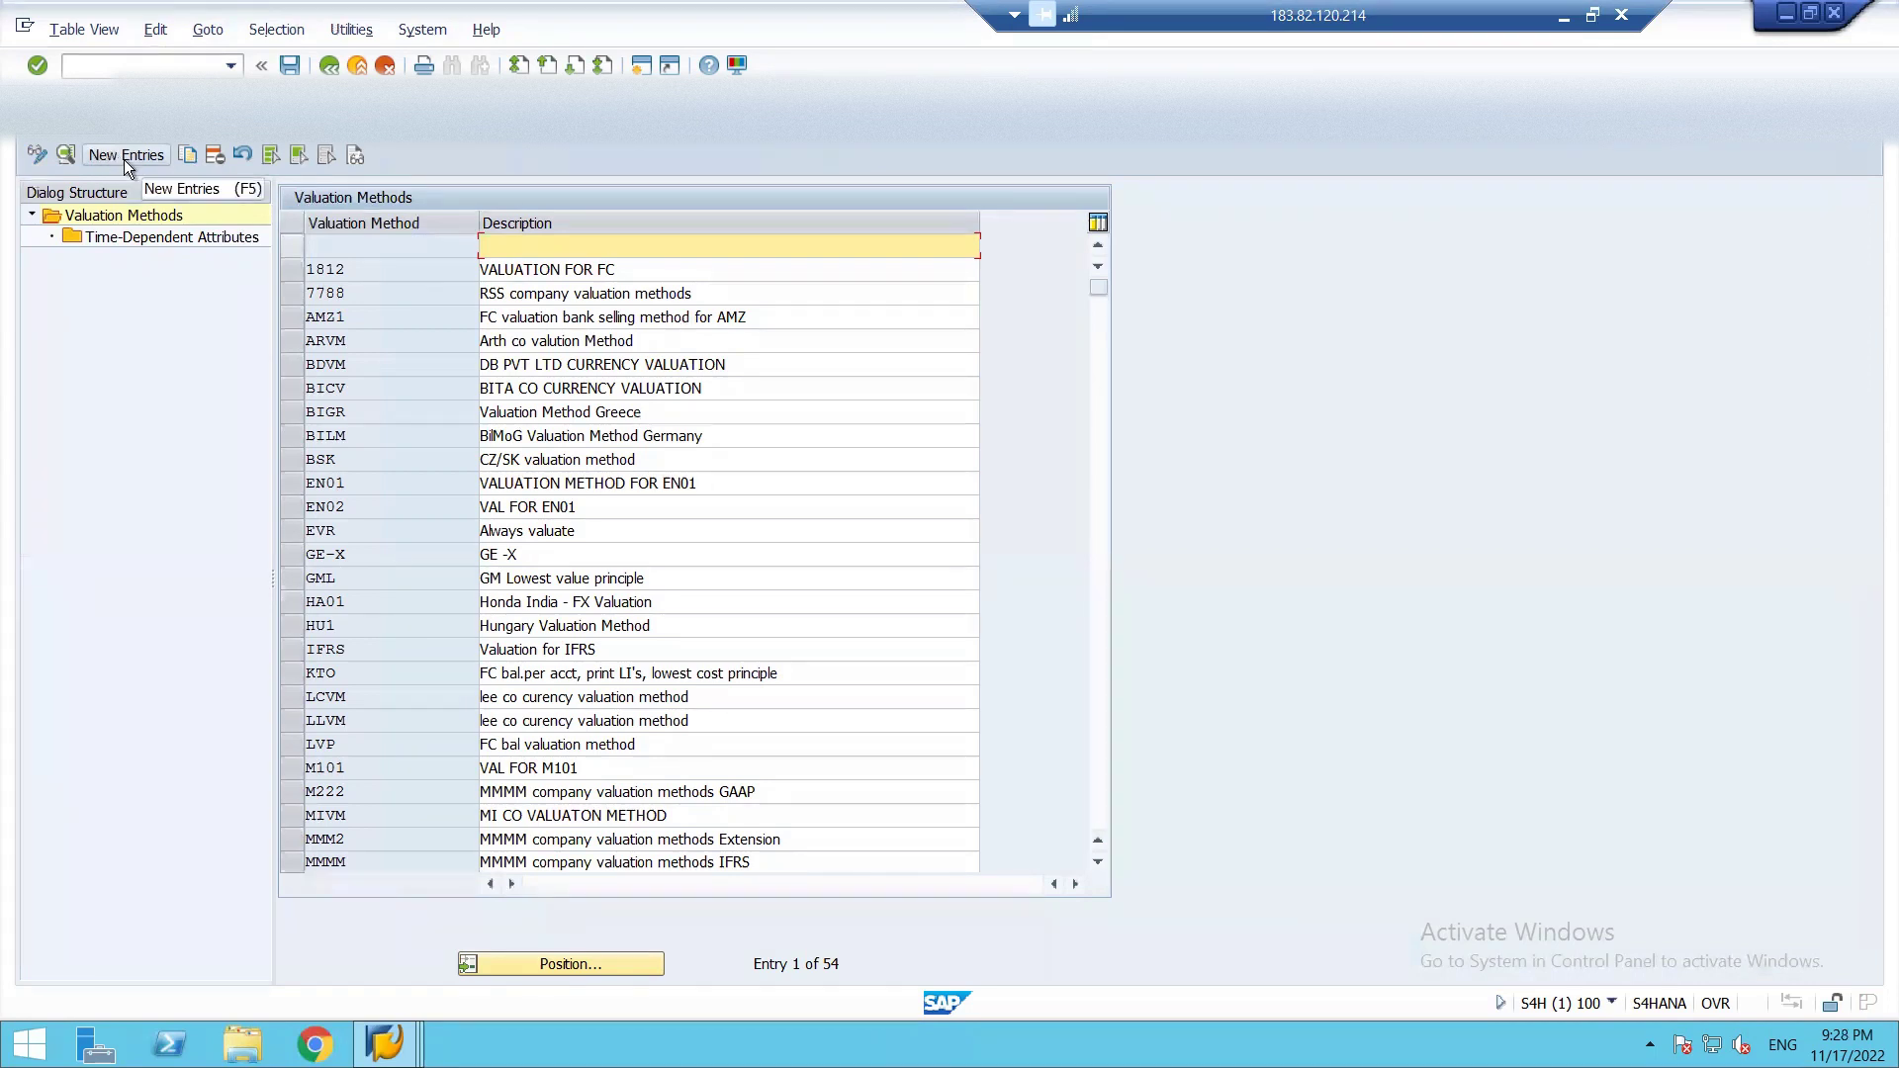
{"action": "left_click", "coordinate": [293, 271]}
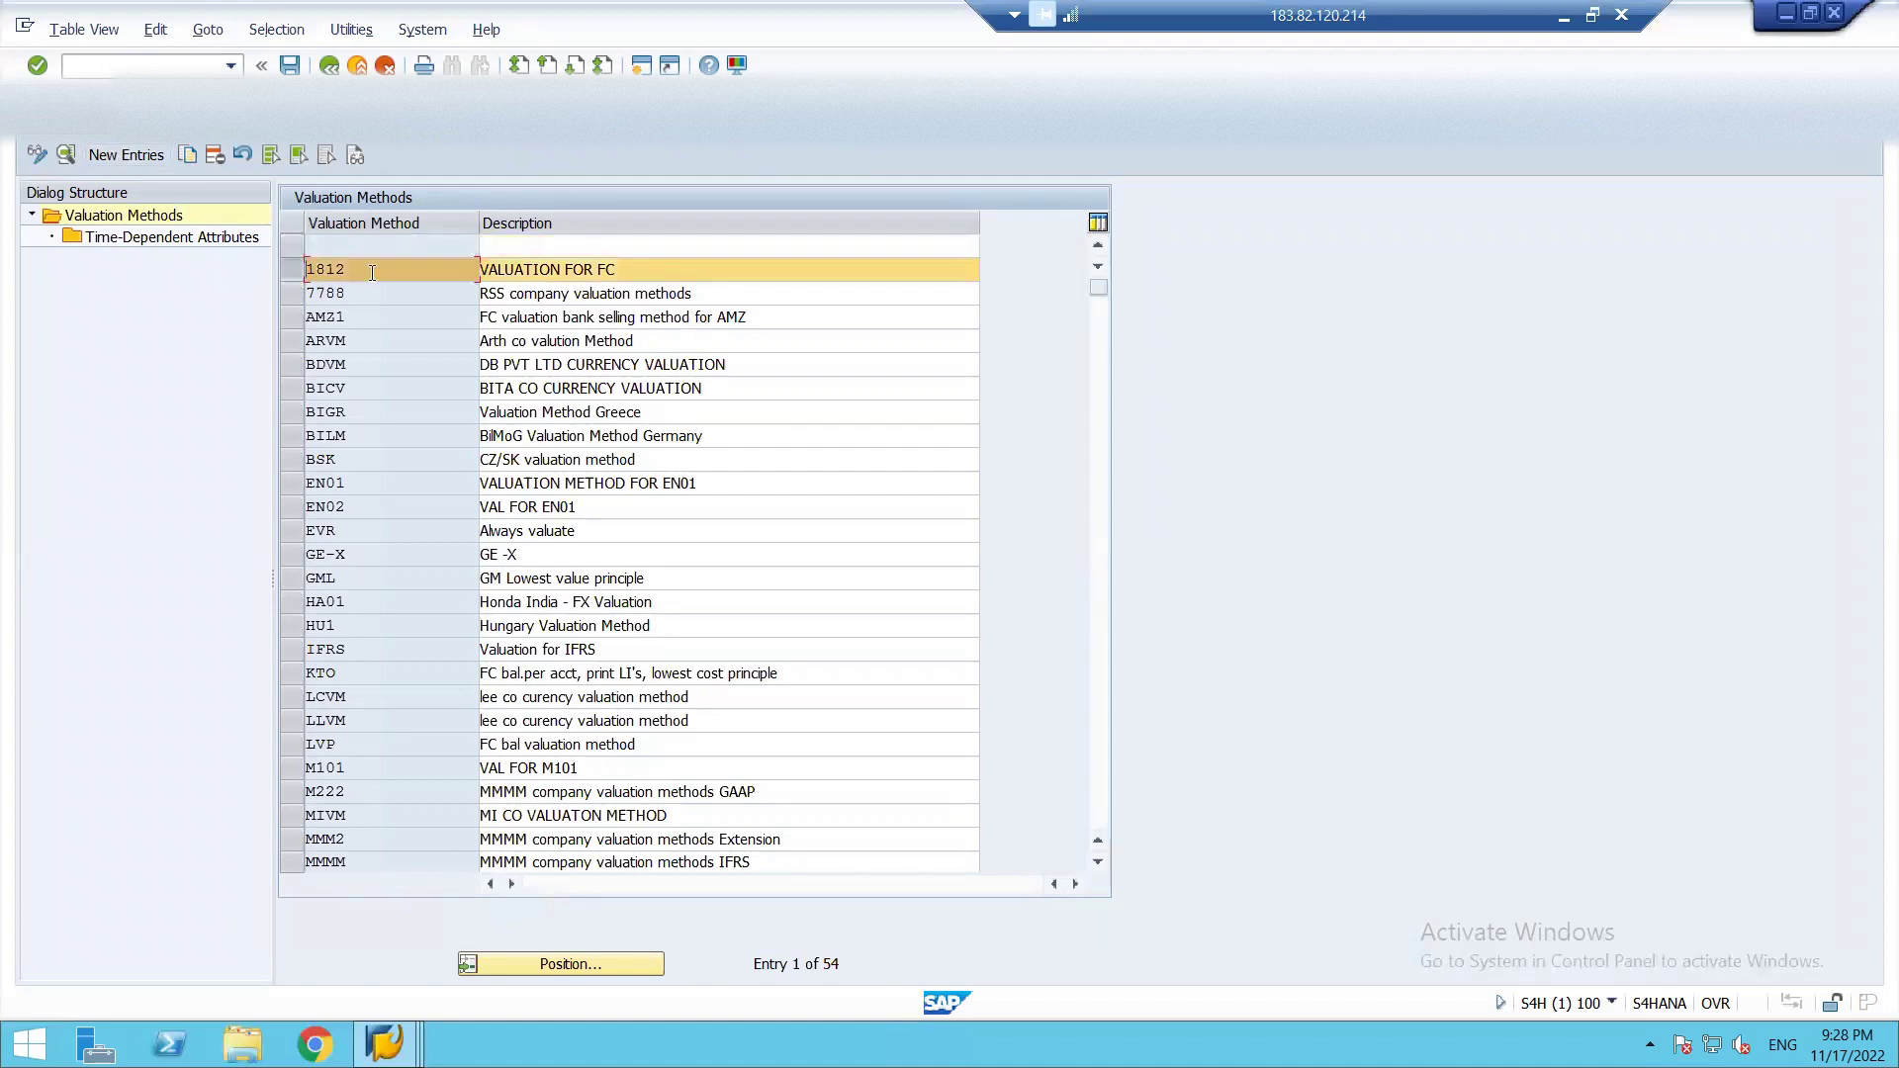
{"action": "double_click", "coordinate": [372, 277]}
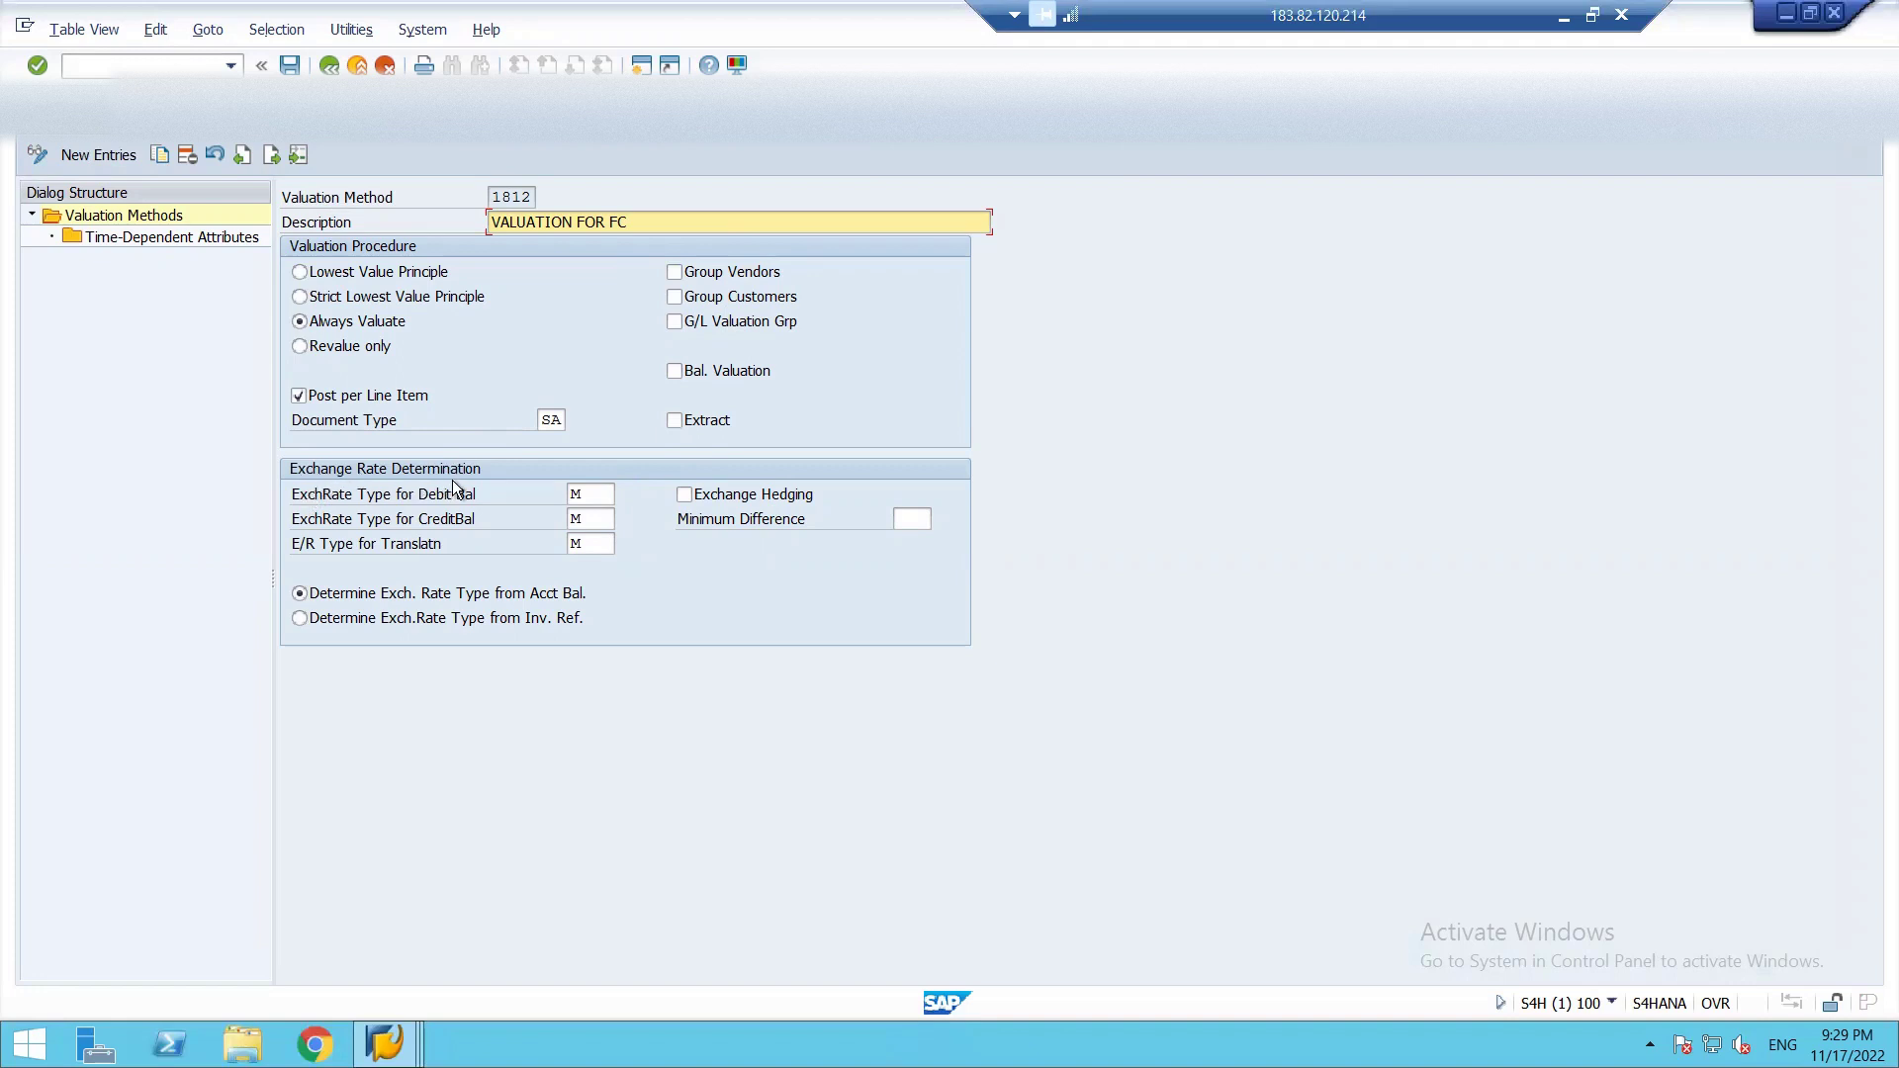
{"action": "left_click", "coordinate": [602, 498]}
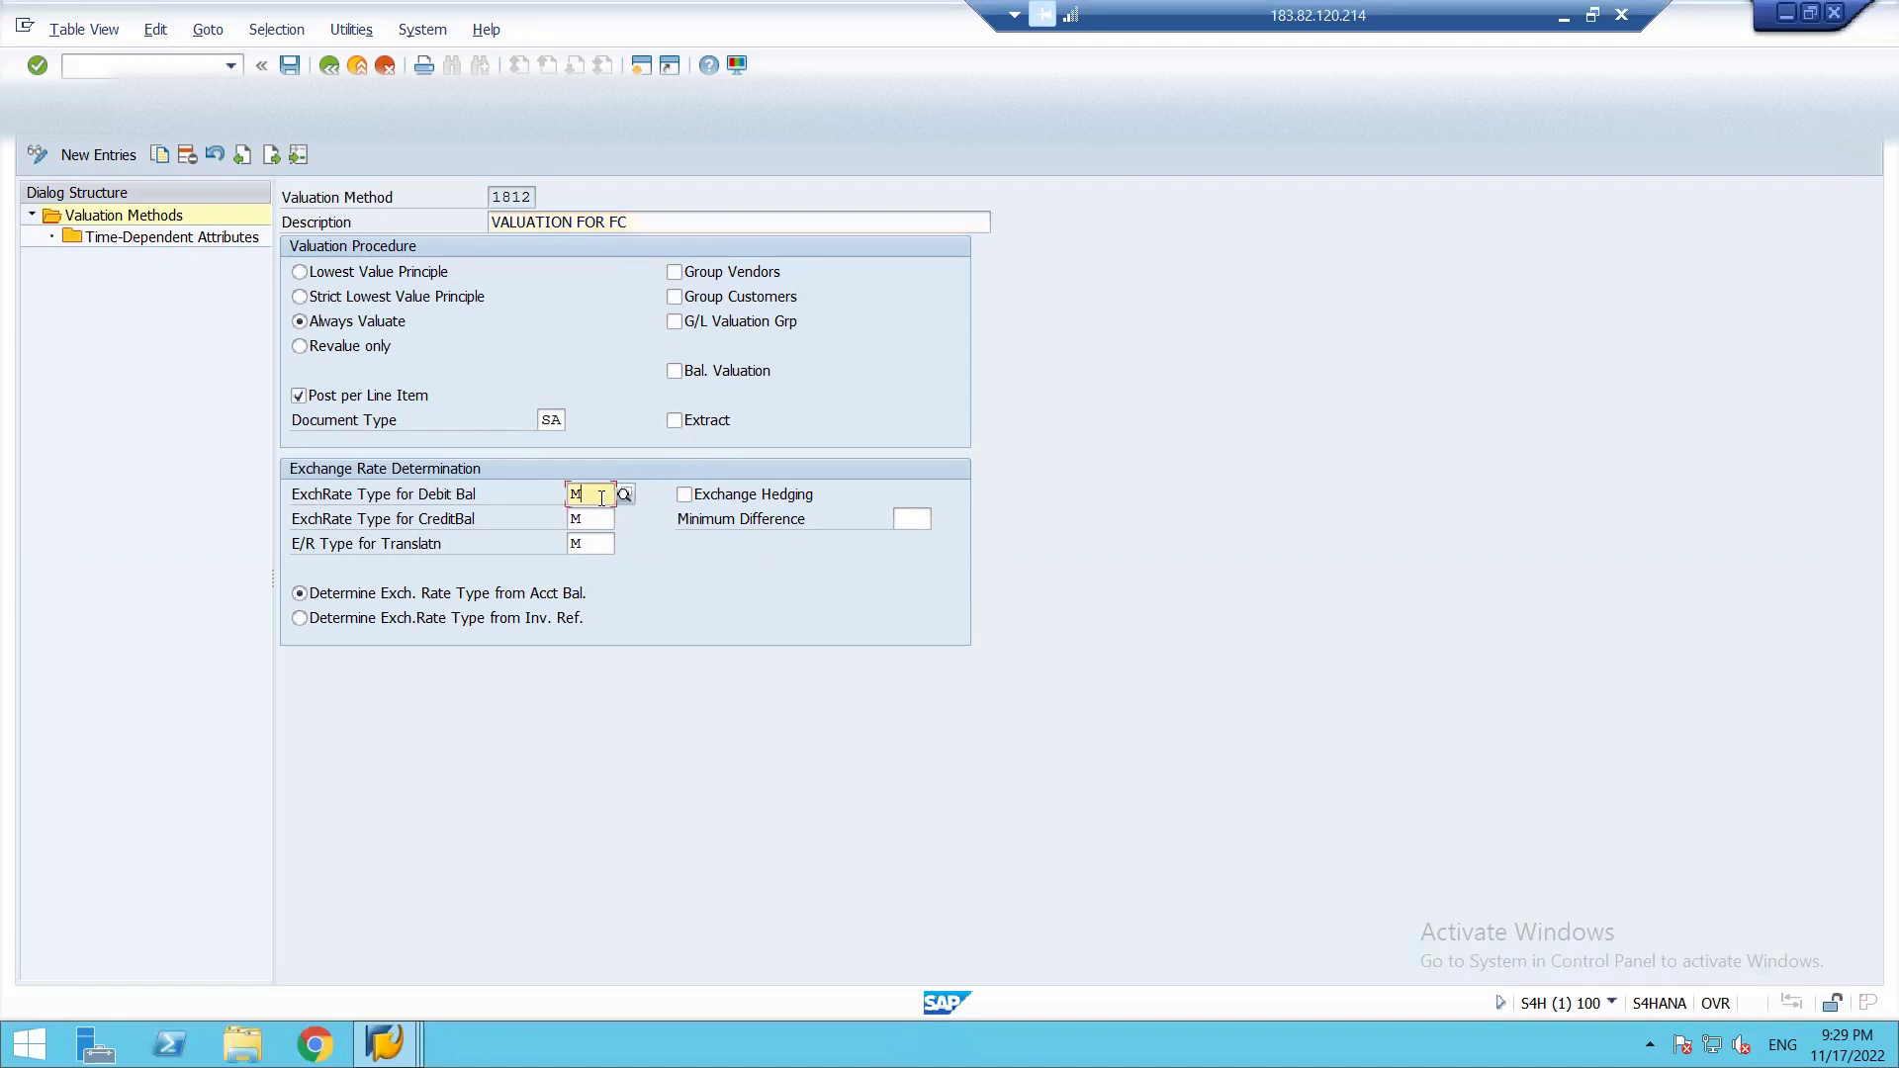
Step: Re-enter M as debit balance rate type, save method 1812 under a customizing request, and return to the IMG
{"action": "key", "text": "BackSpace"}
{"action": "type", "text": "m"}
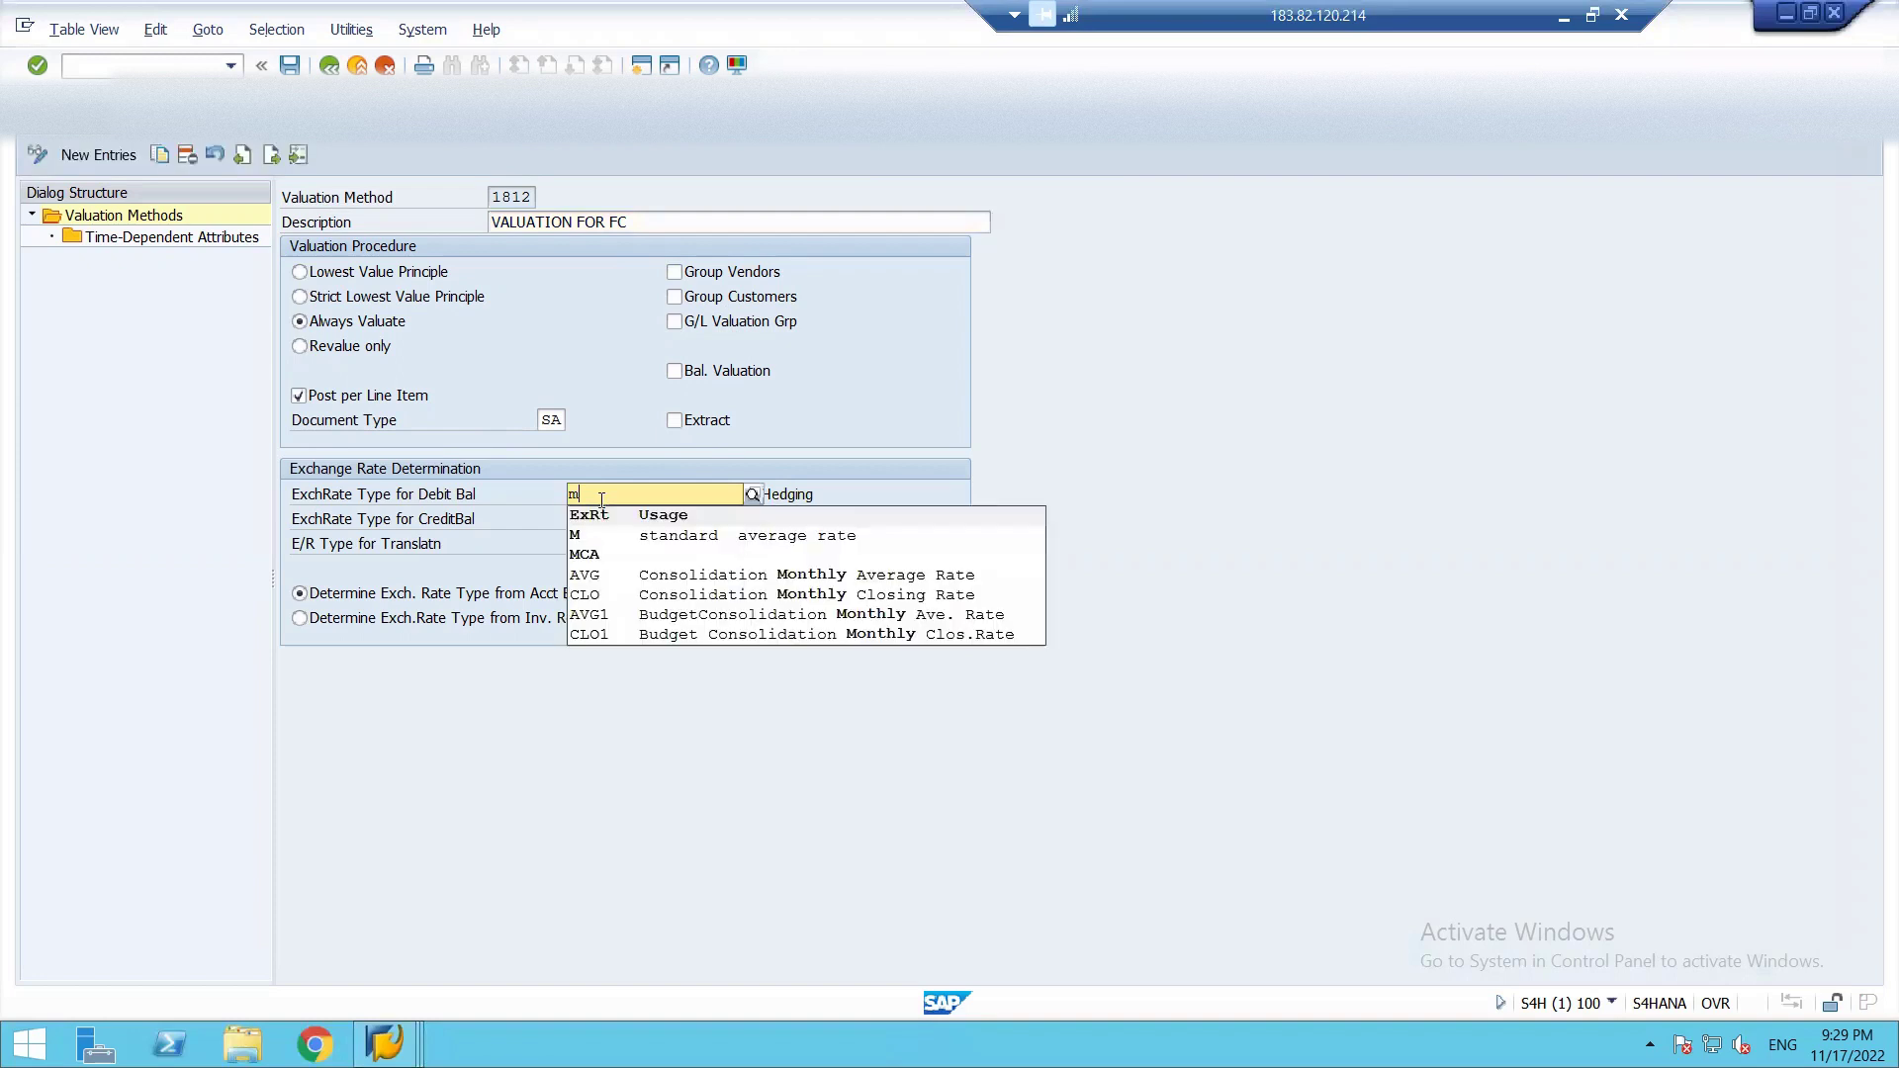
{"action": "left_click", "coordinate": [524, 490]}
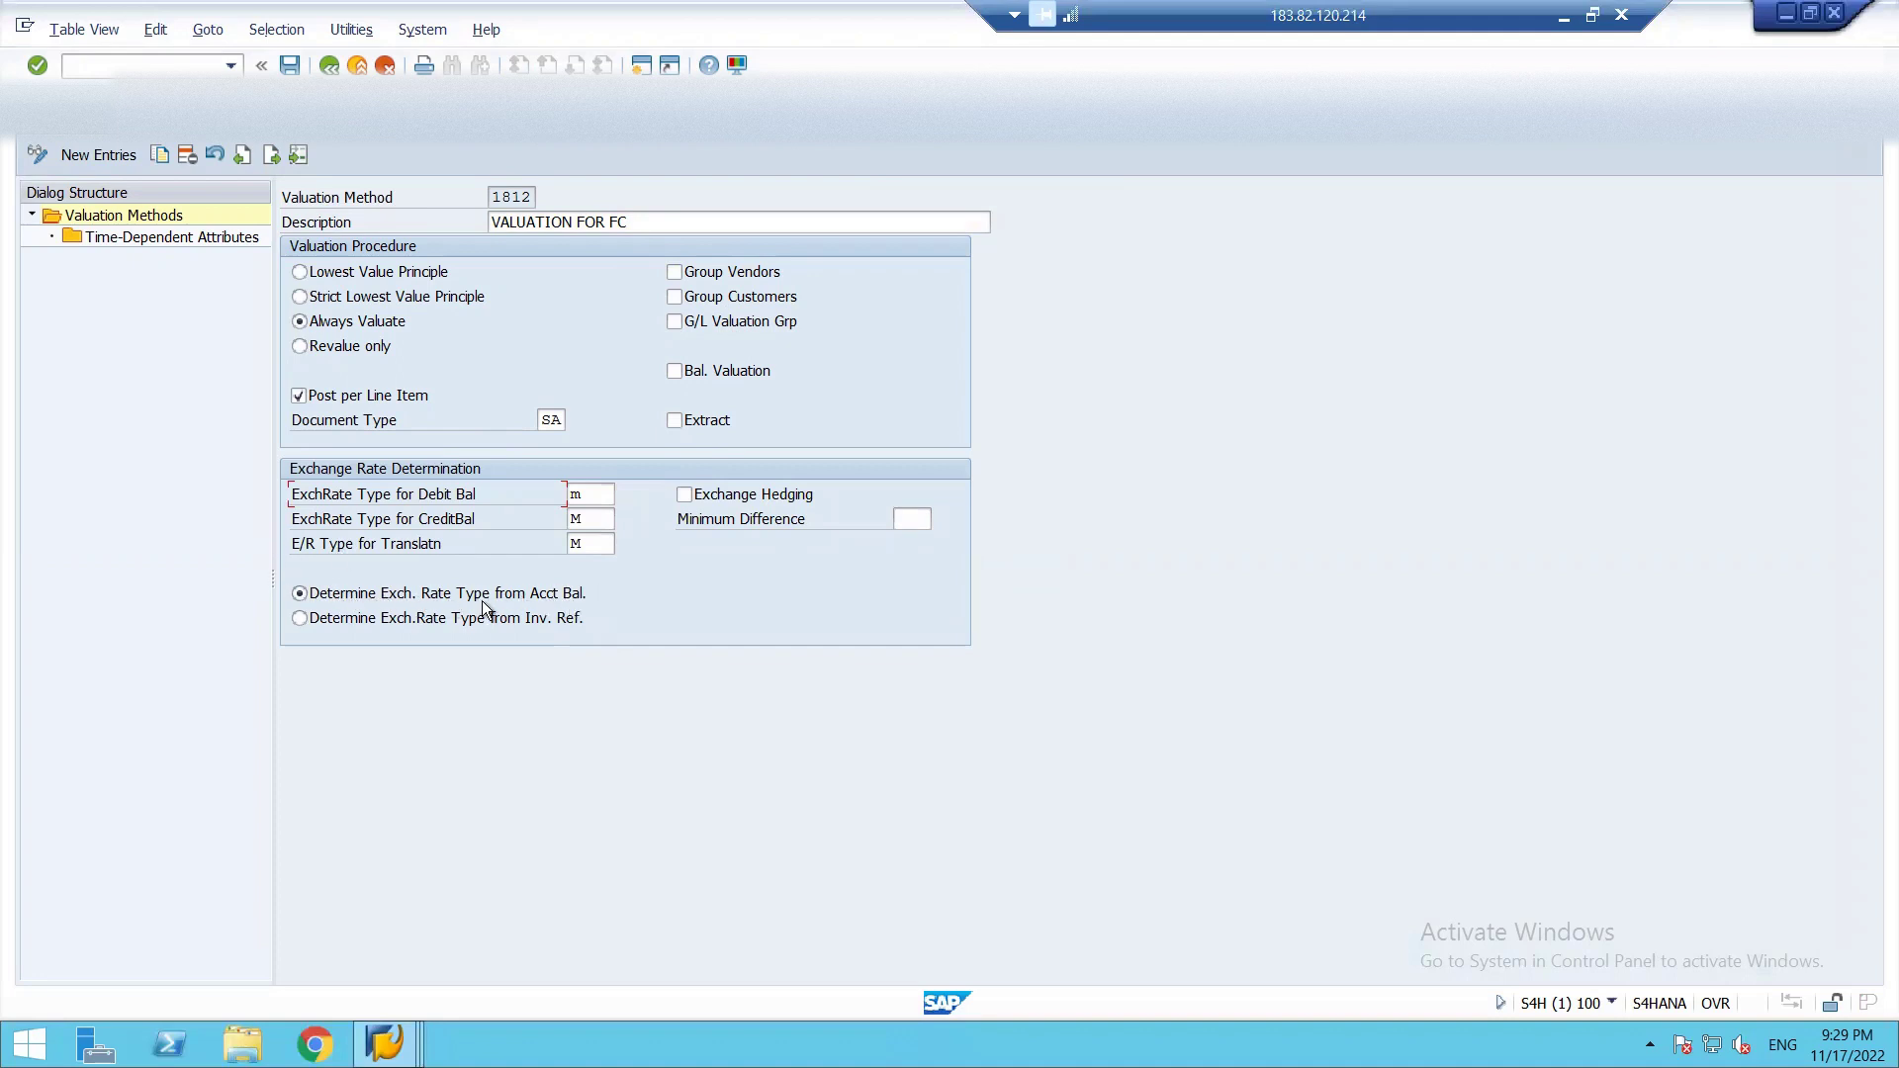
{"action": "left_click", "coordinate": [290, 64]}
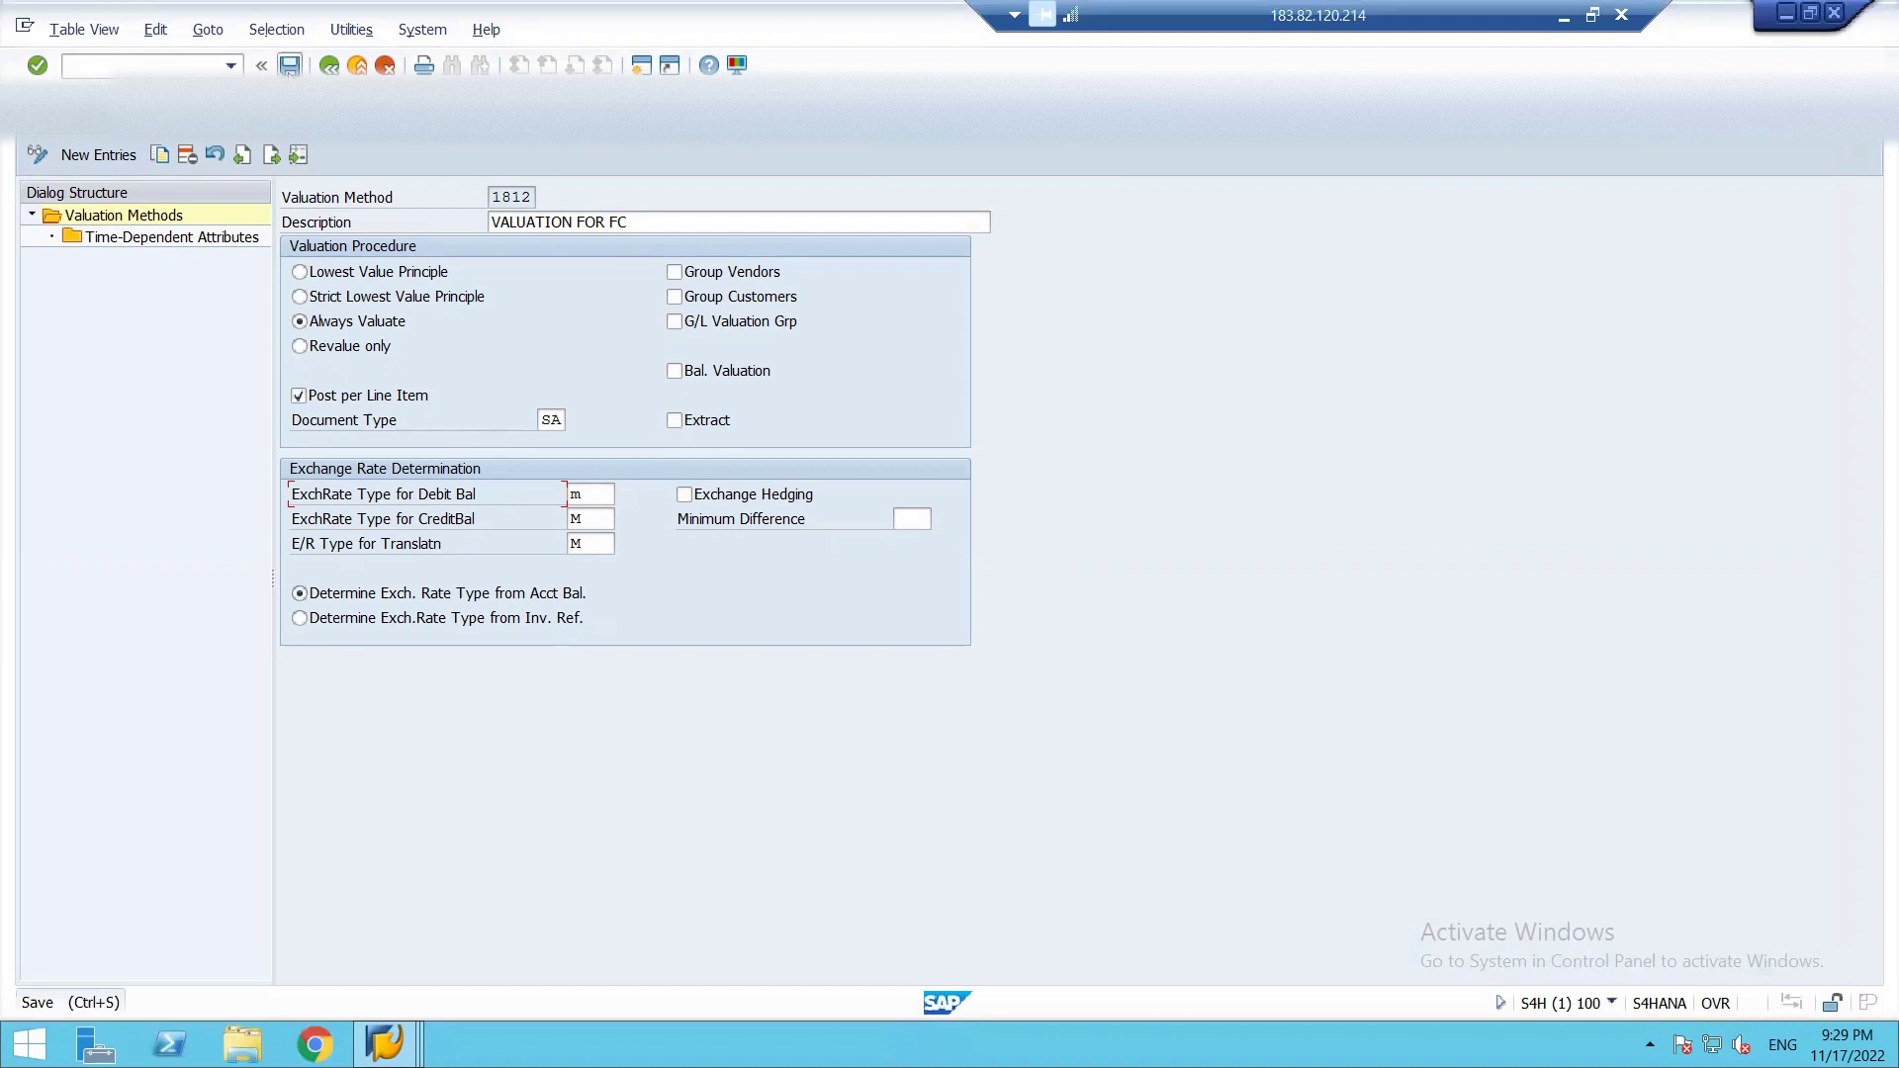
{"action": "left_click", "coordinate": [452, 404]}
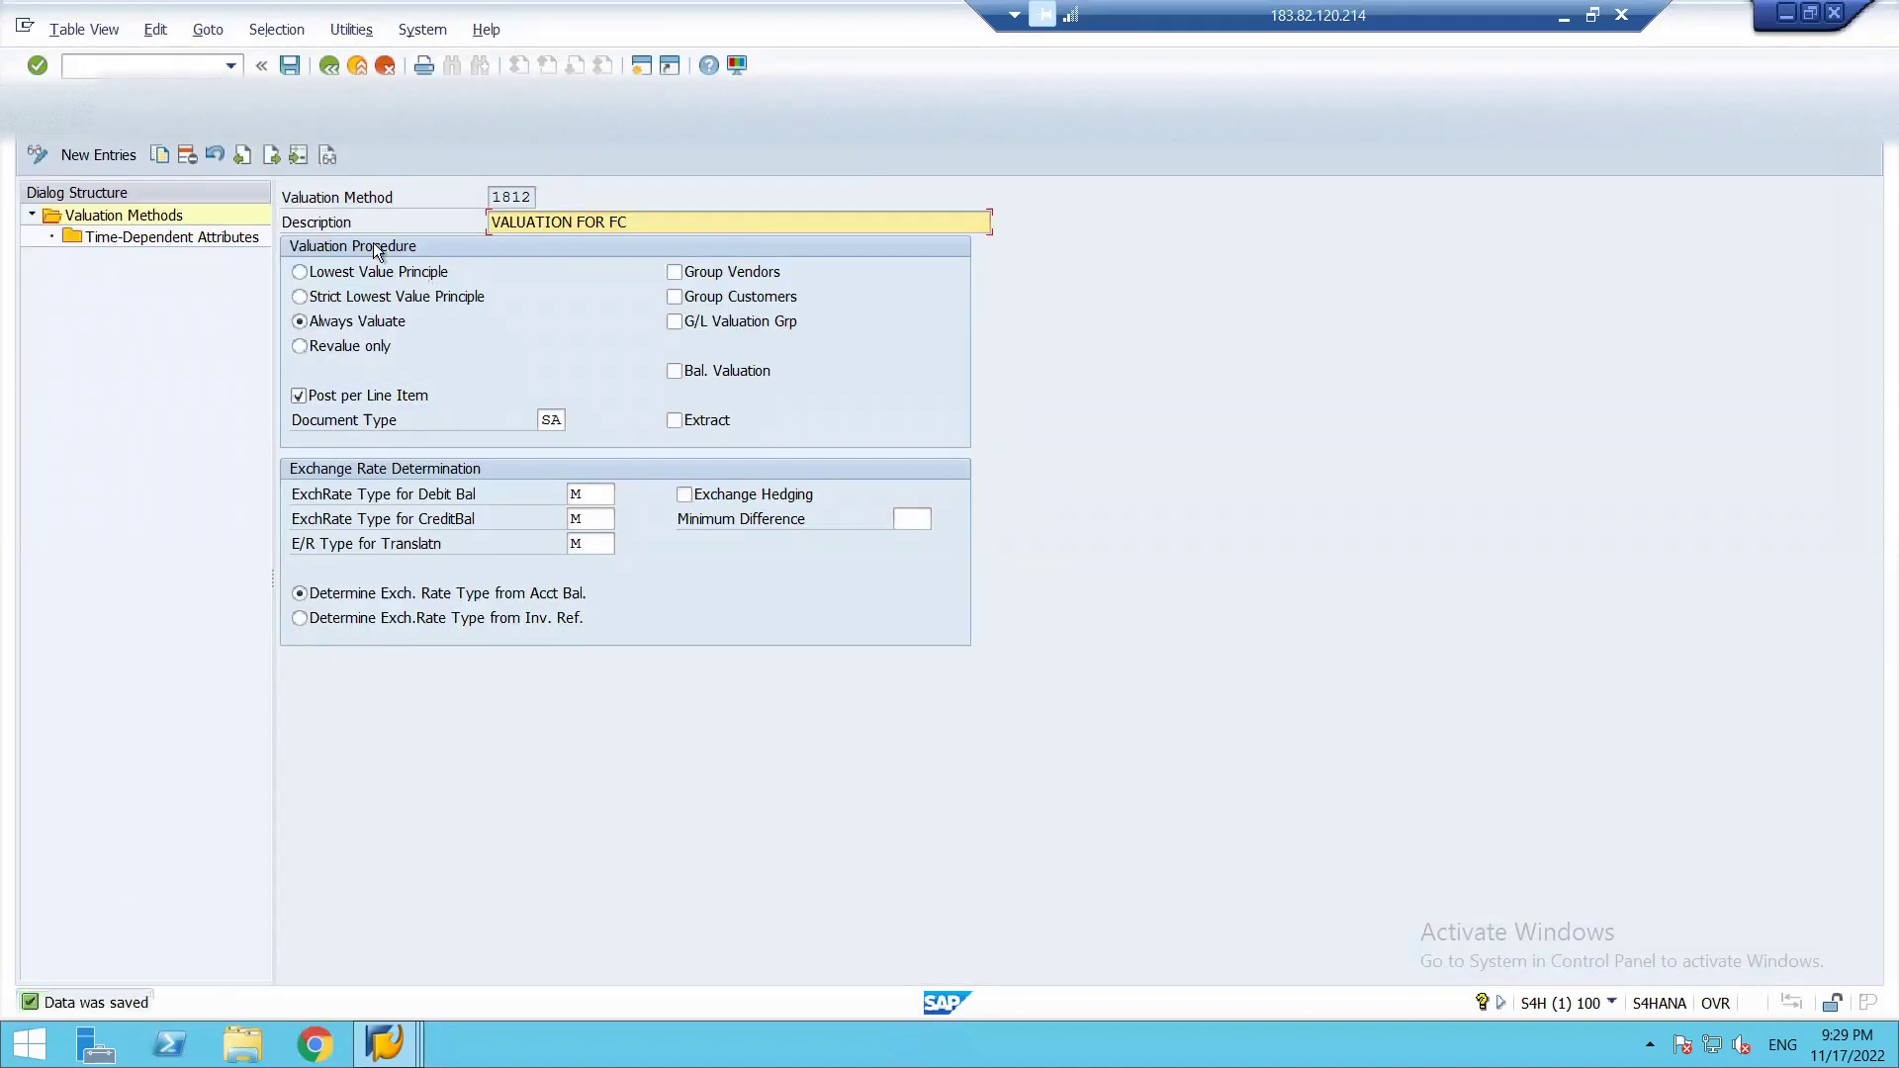
{"action": "left_click", "coordinate": [330, 65]}
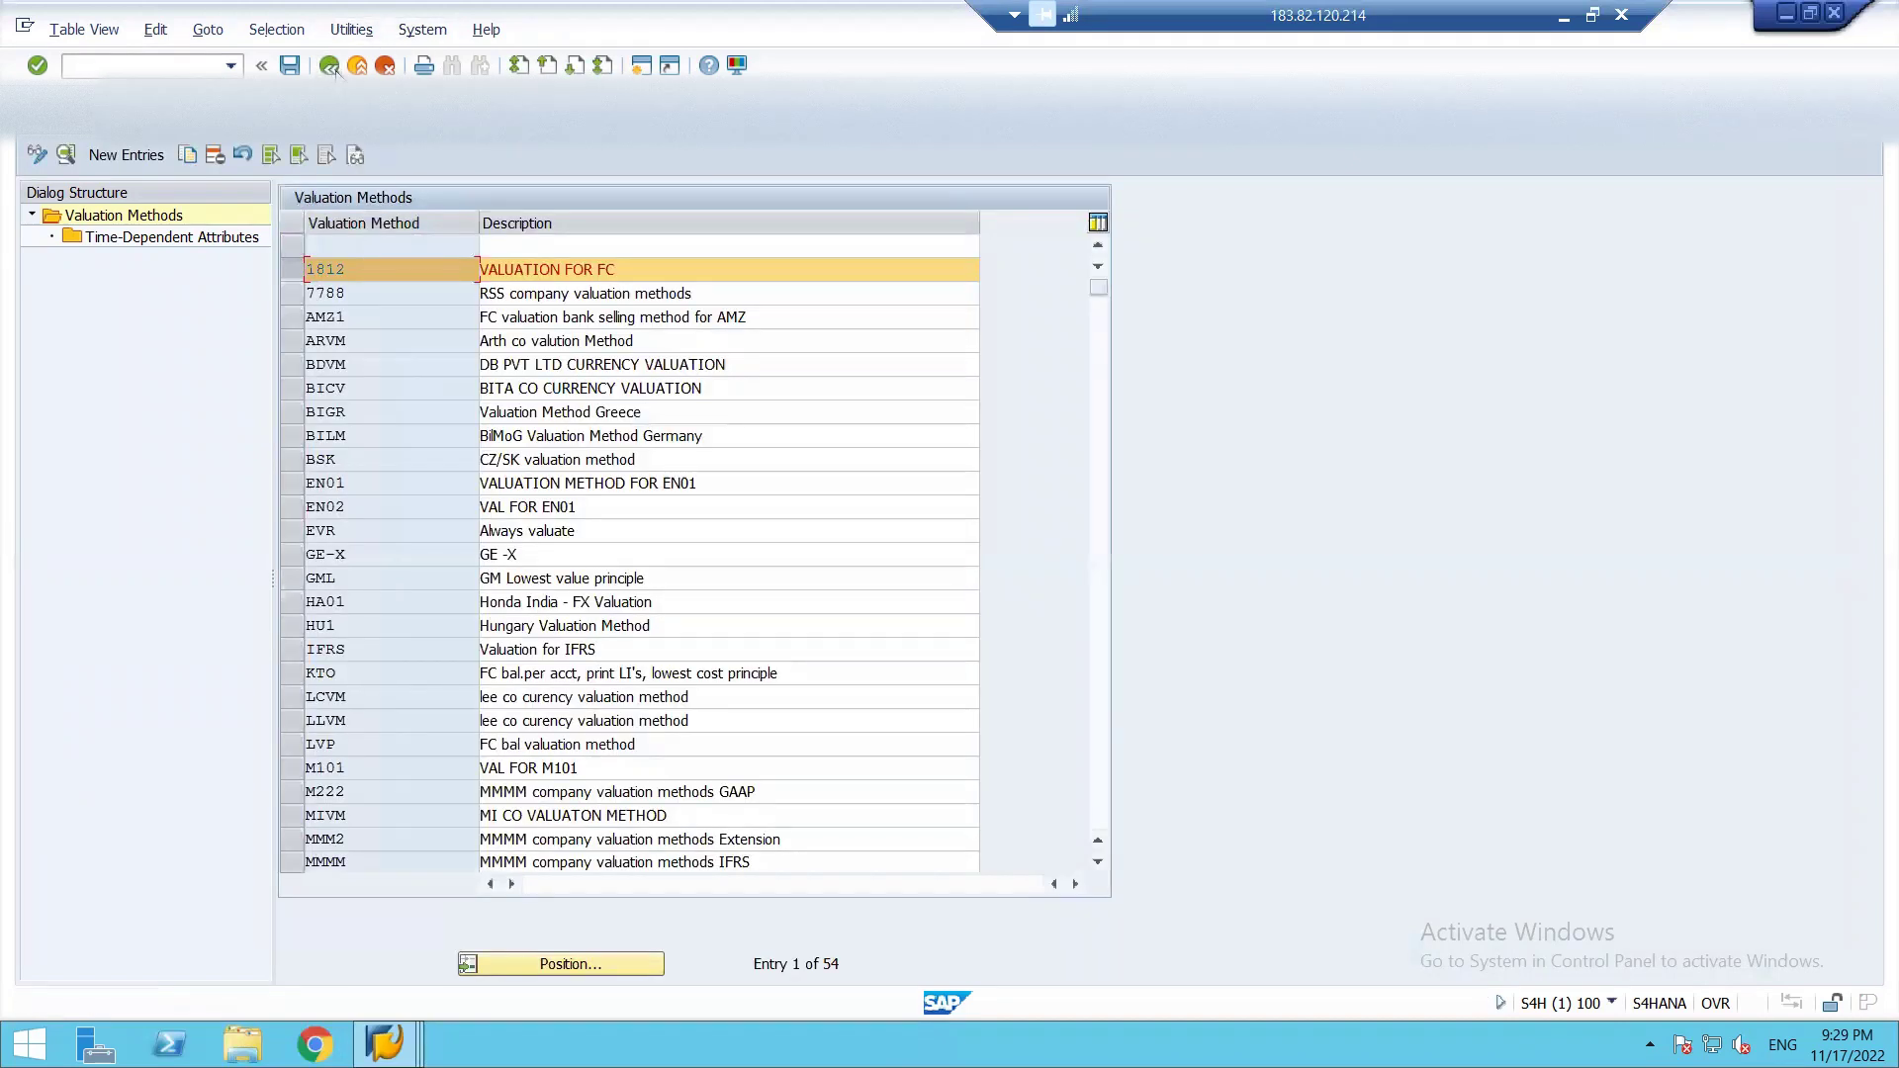
{"action": "left_click", "coordinate": [330, 65]}
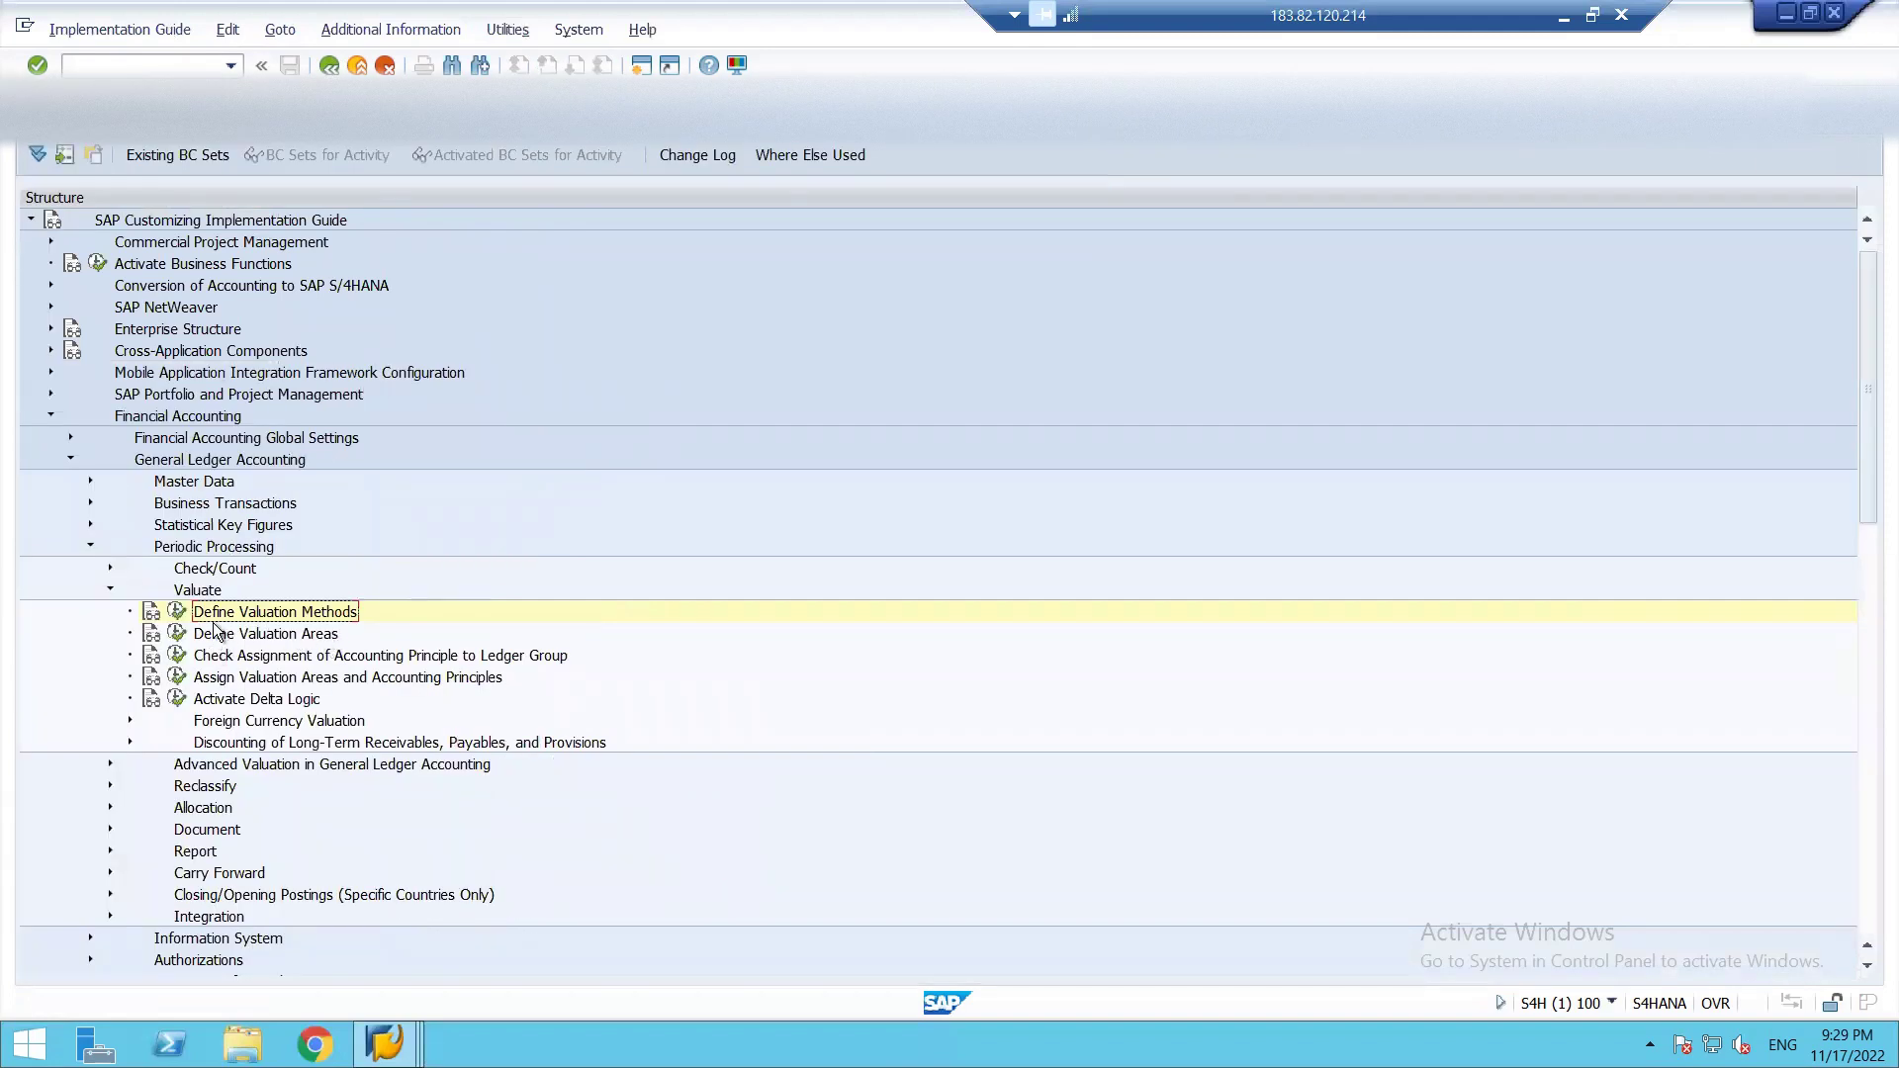
{"action": "left_click", "coordinate": [178, 638]}
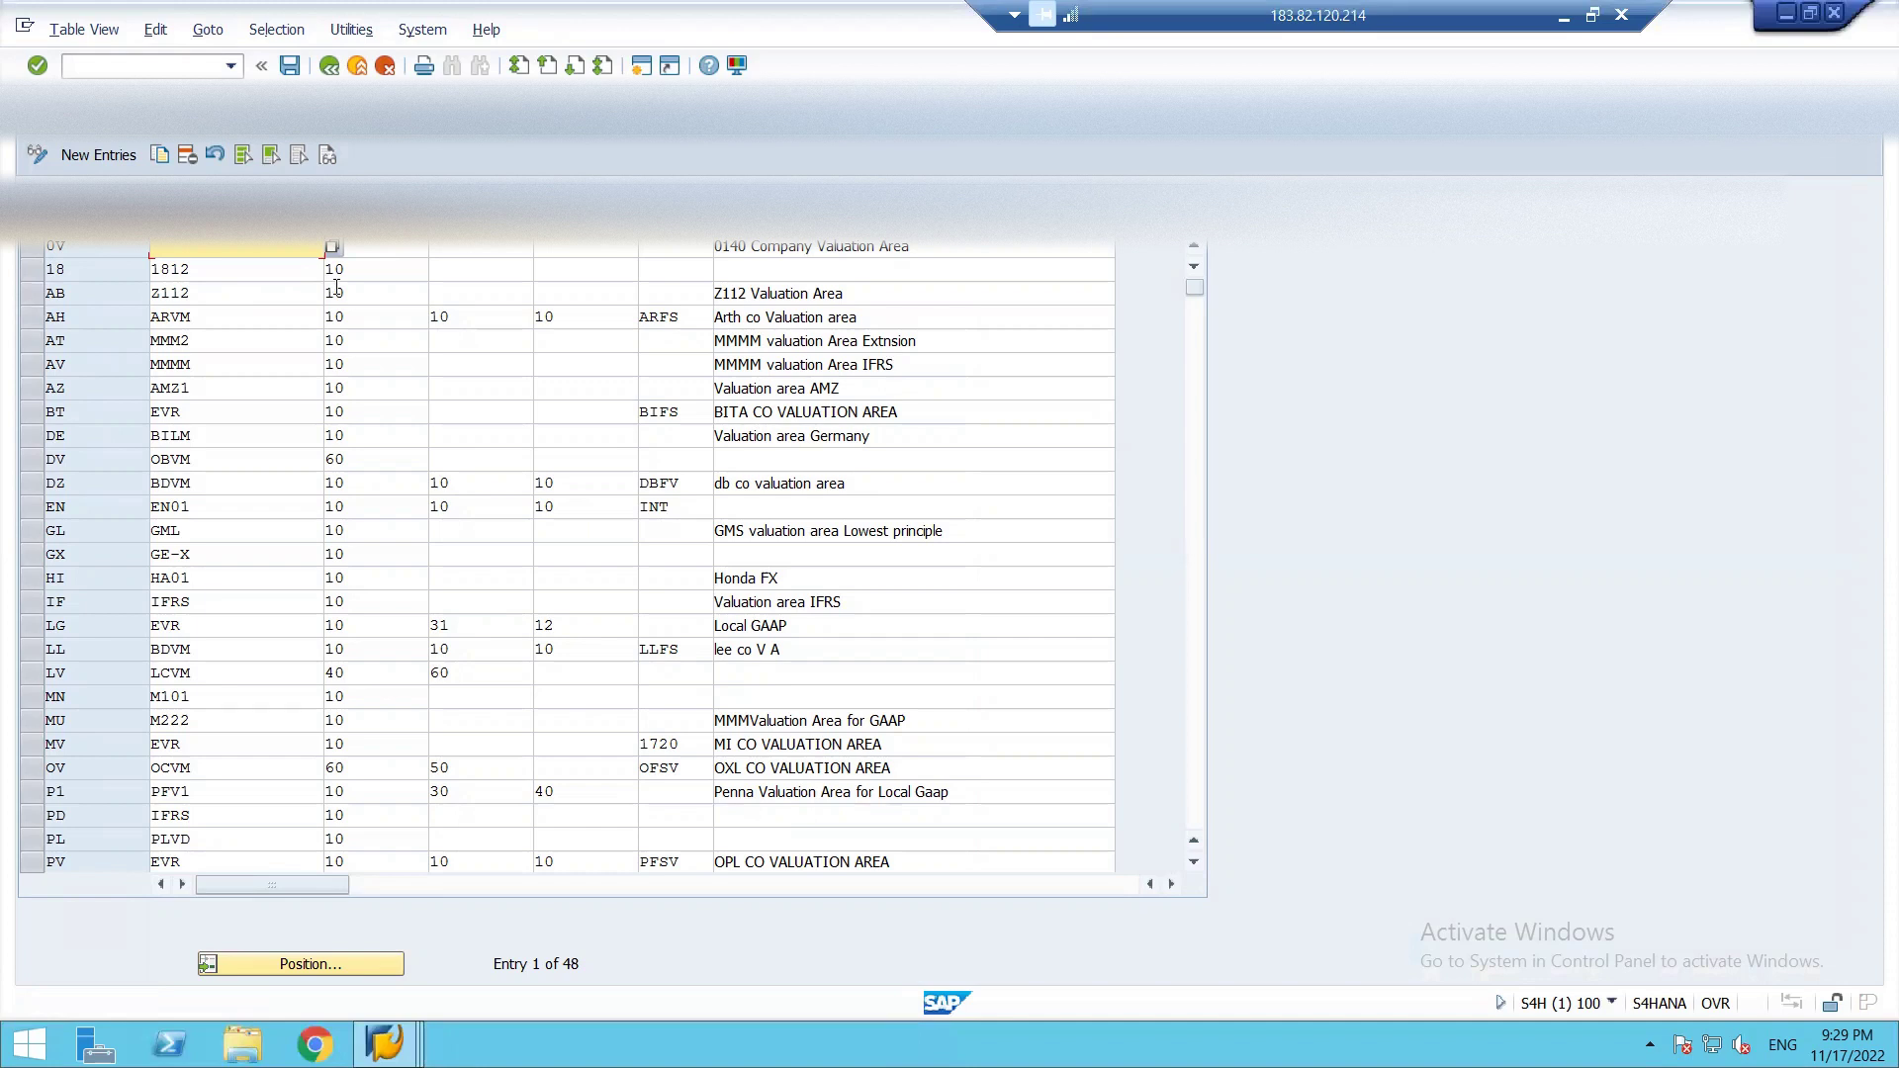
{"action": "left_click", "coordinate": [96, 156]}
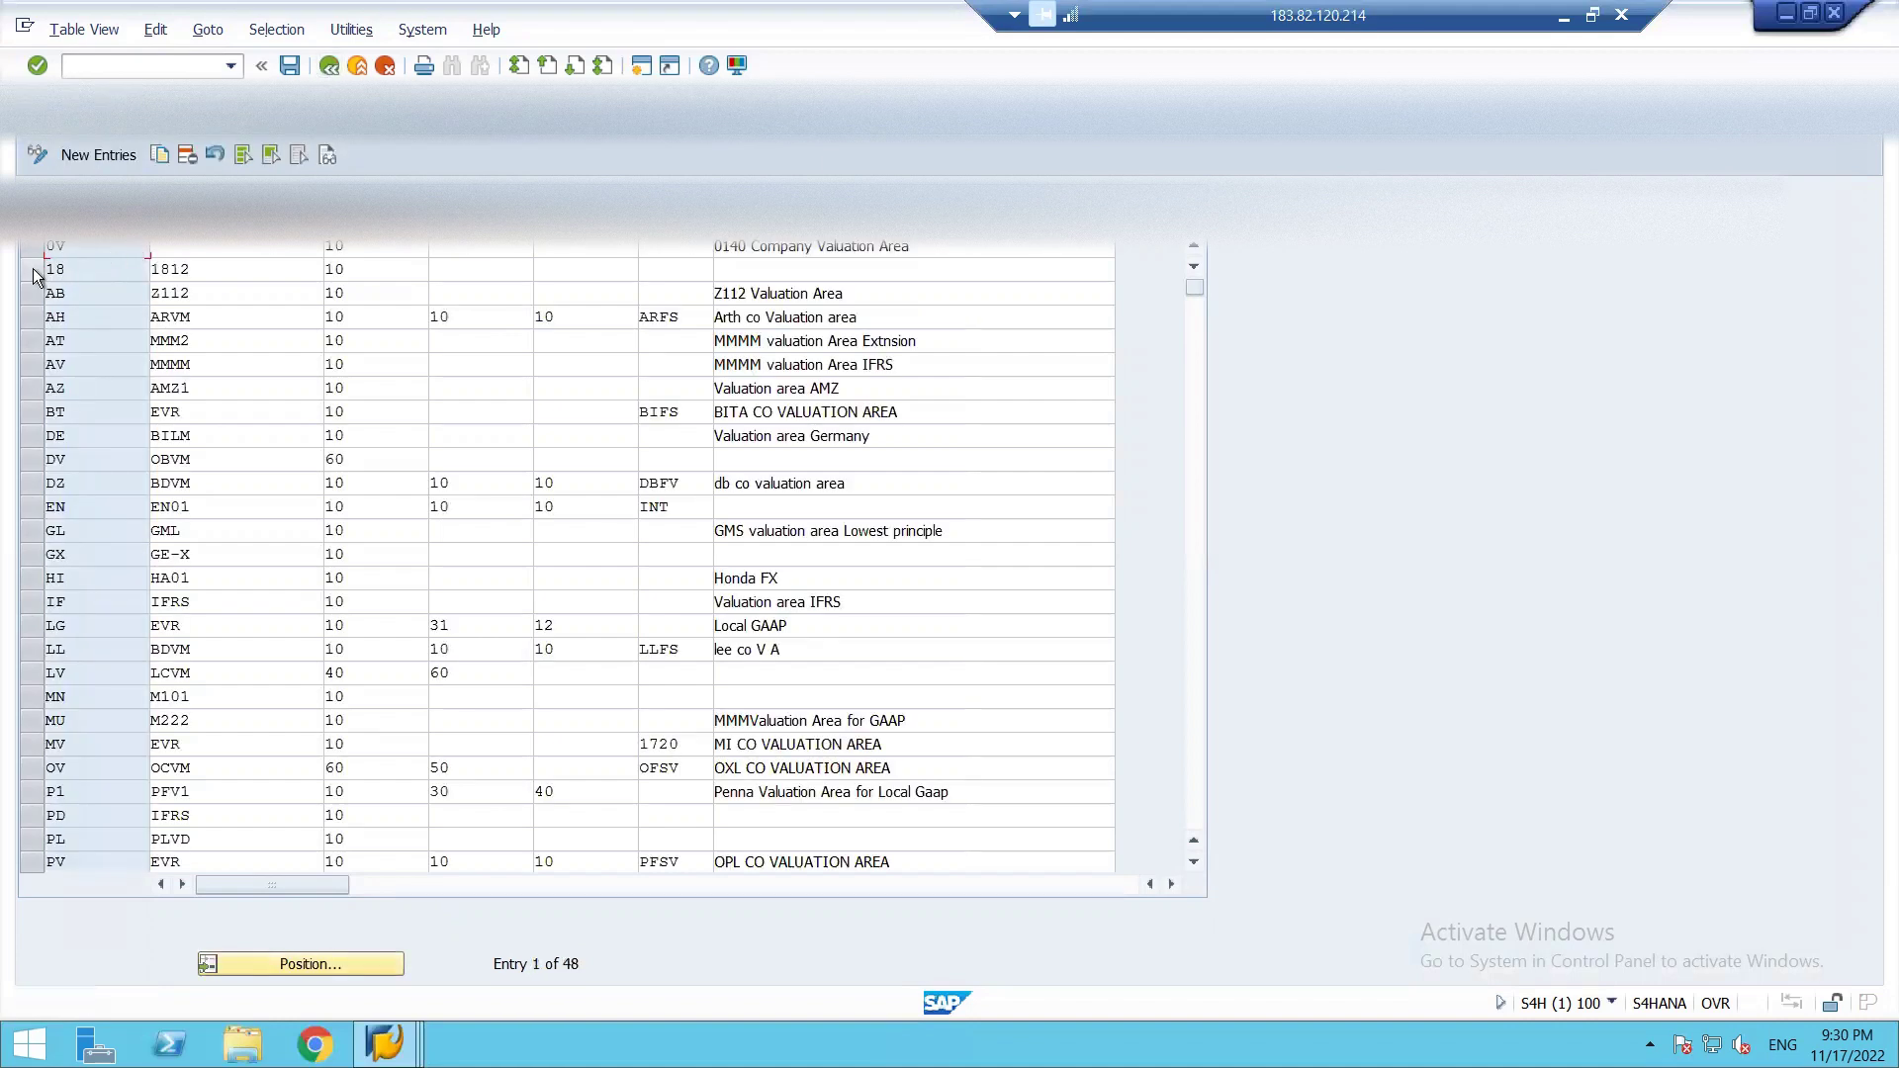
{"action": "left_click", "coordinate": [33, 269]}
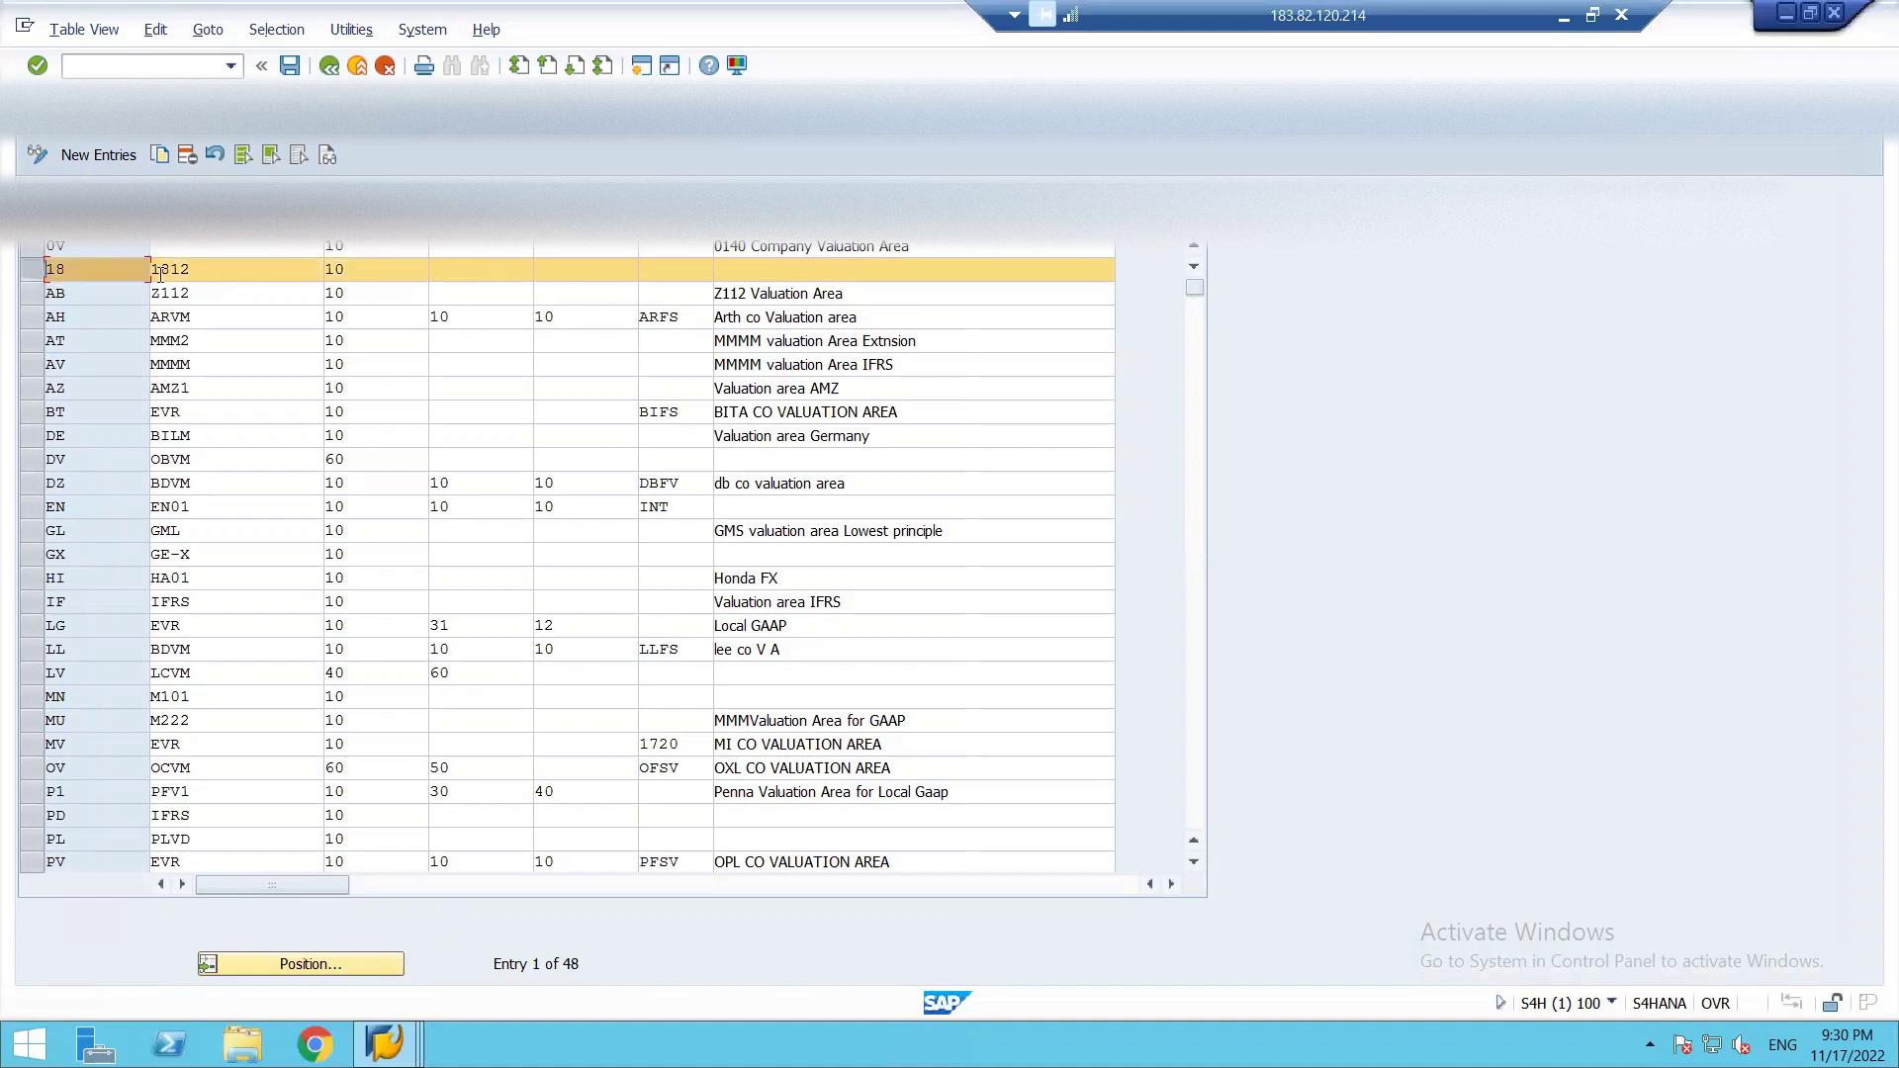
{"action": "left_click", "coordinate": [360, 271]}
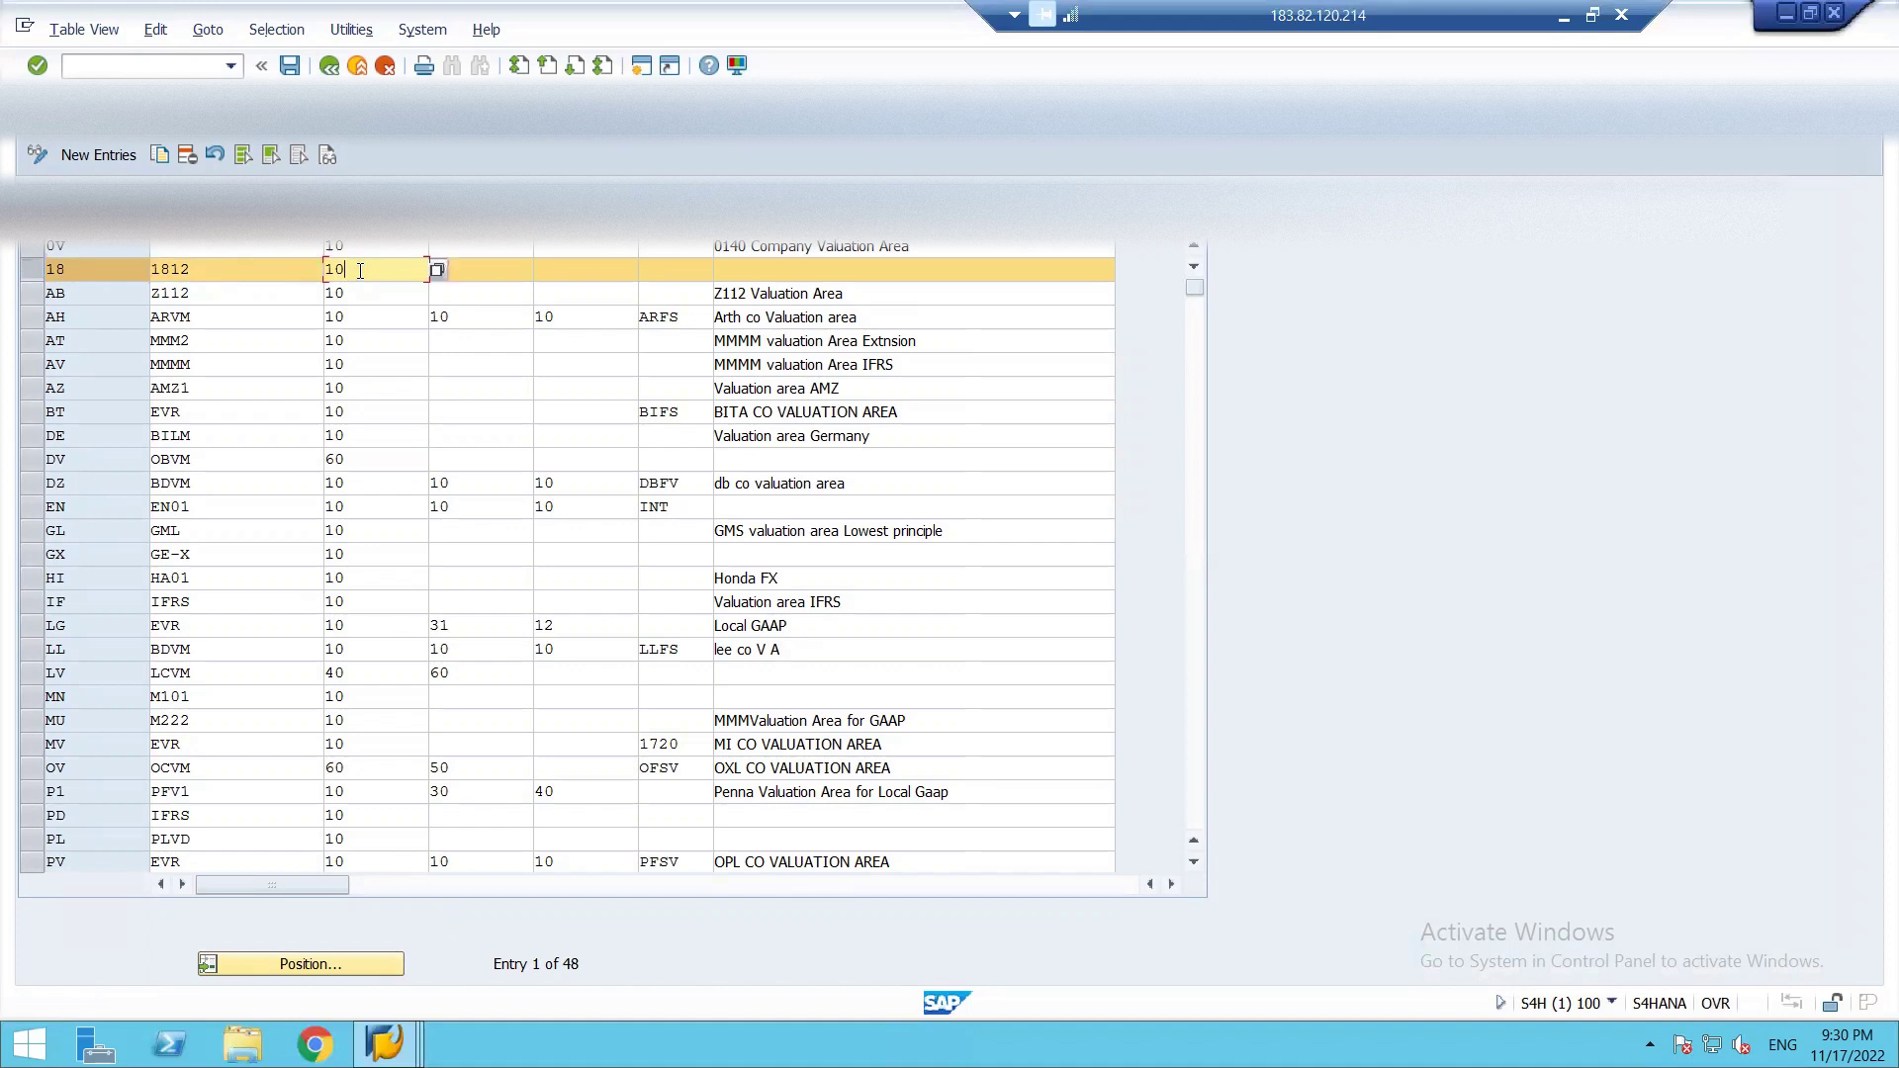
{"action": "left_click", "coordinate": [331, 67]}
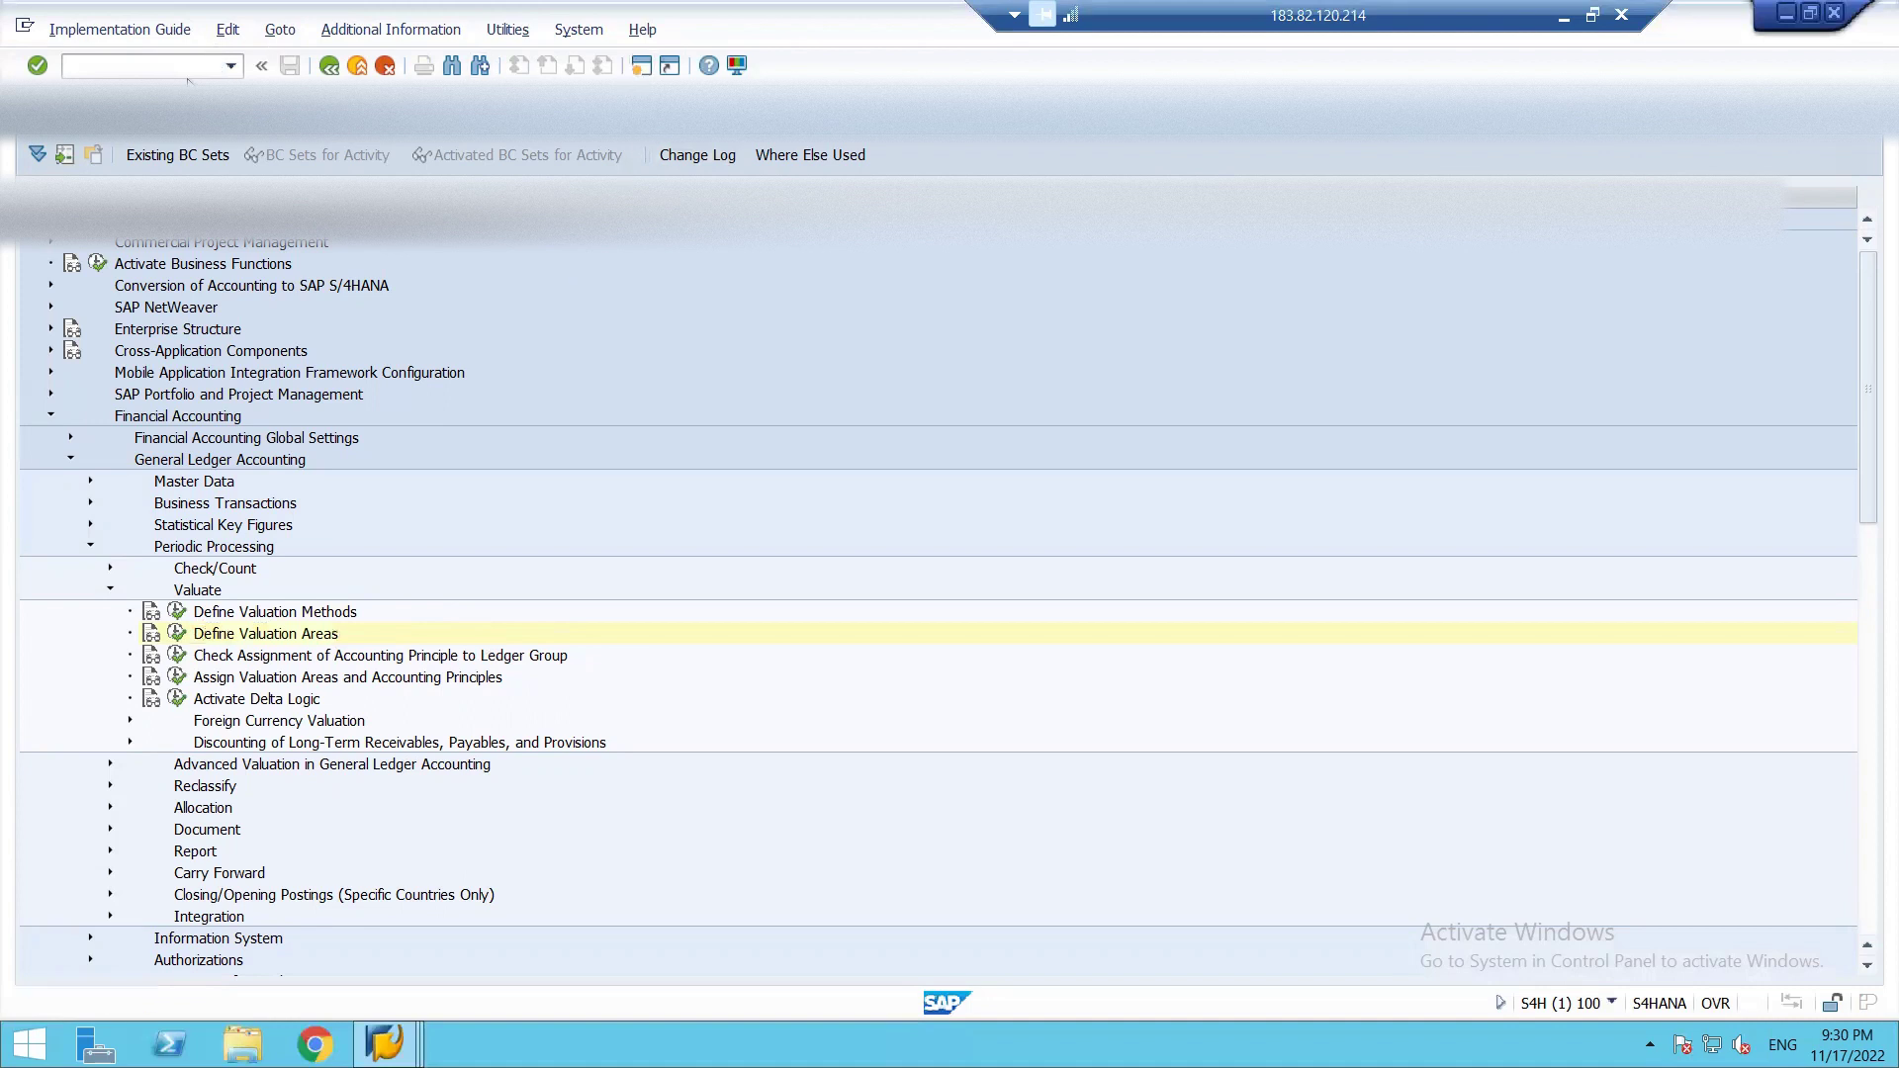
Step: Start FINSC_LEDGER ledger maintenance in the Easy Access session, then bring the Implementation Guide back
{"action": "key", "text": "F3"}
{"action": "type", "text": "finsc_ledger"}
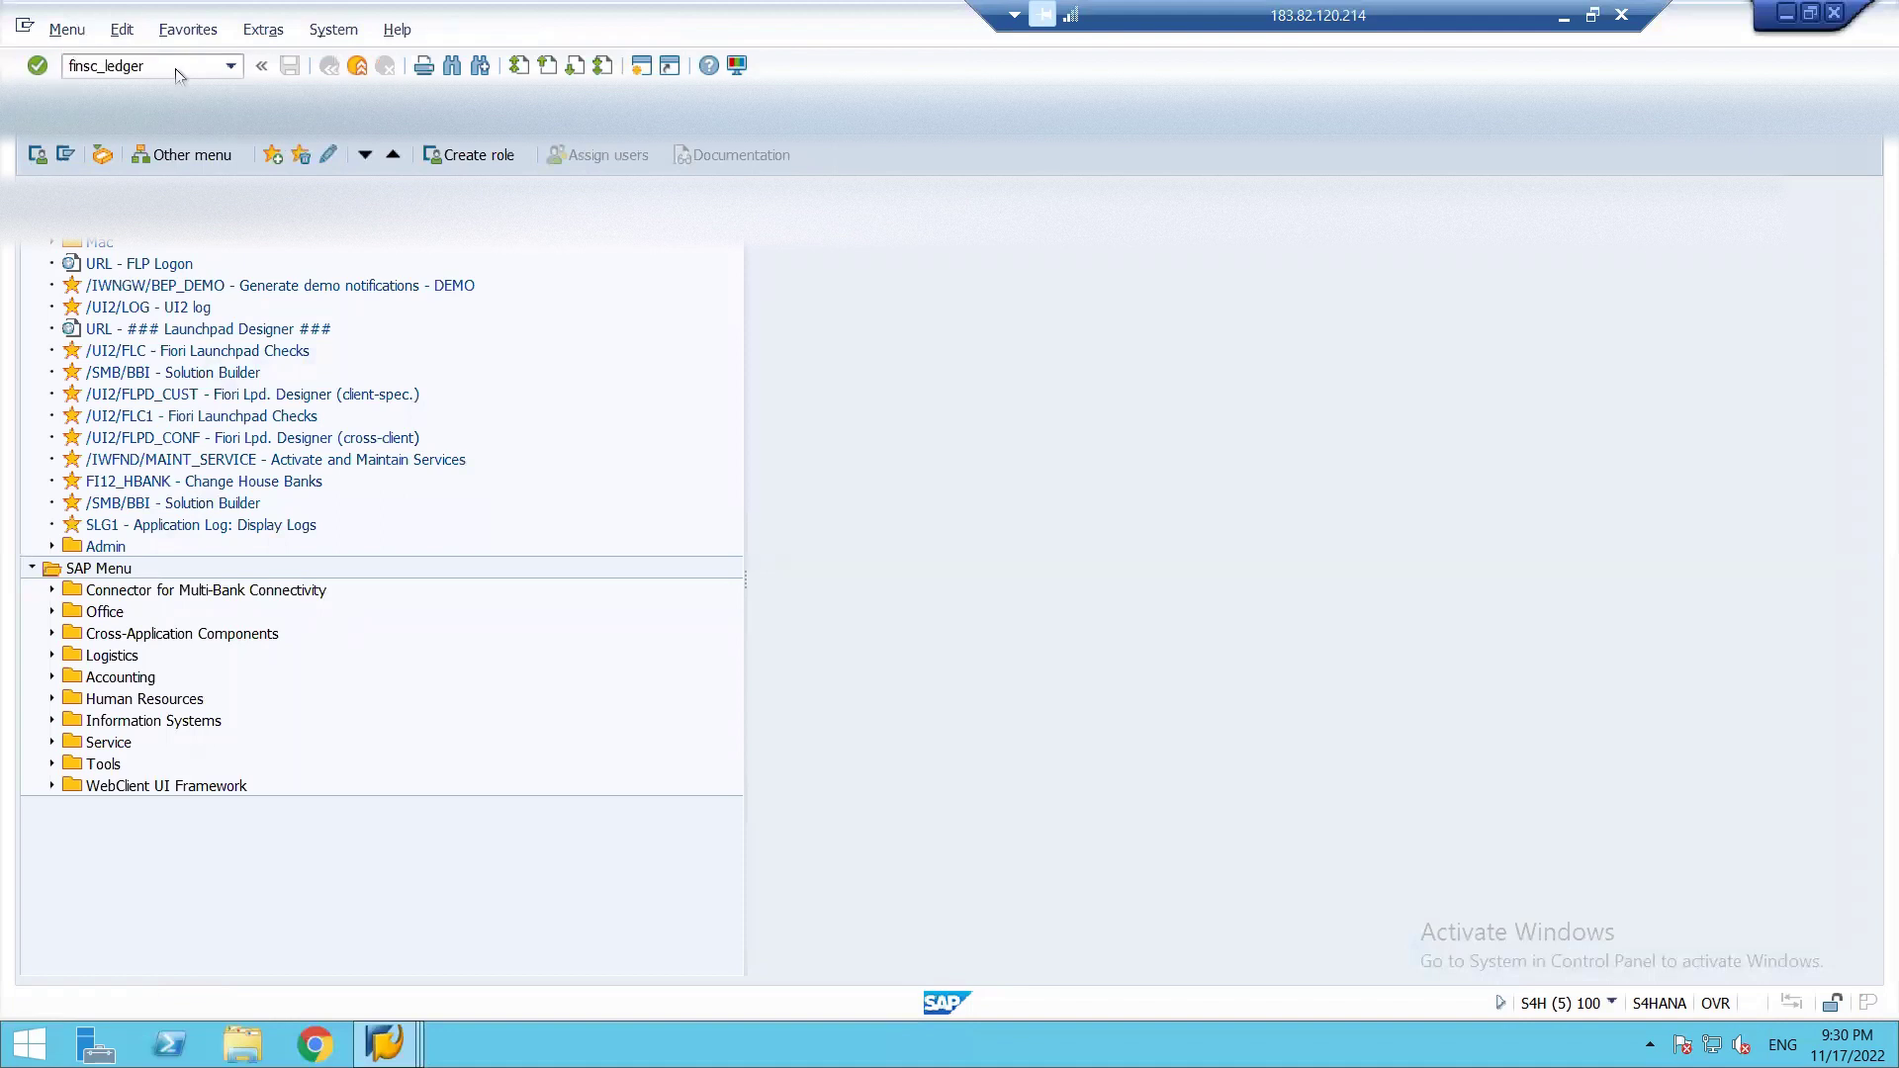
{"action": "key", "text": "Return"}
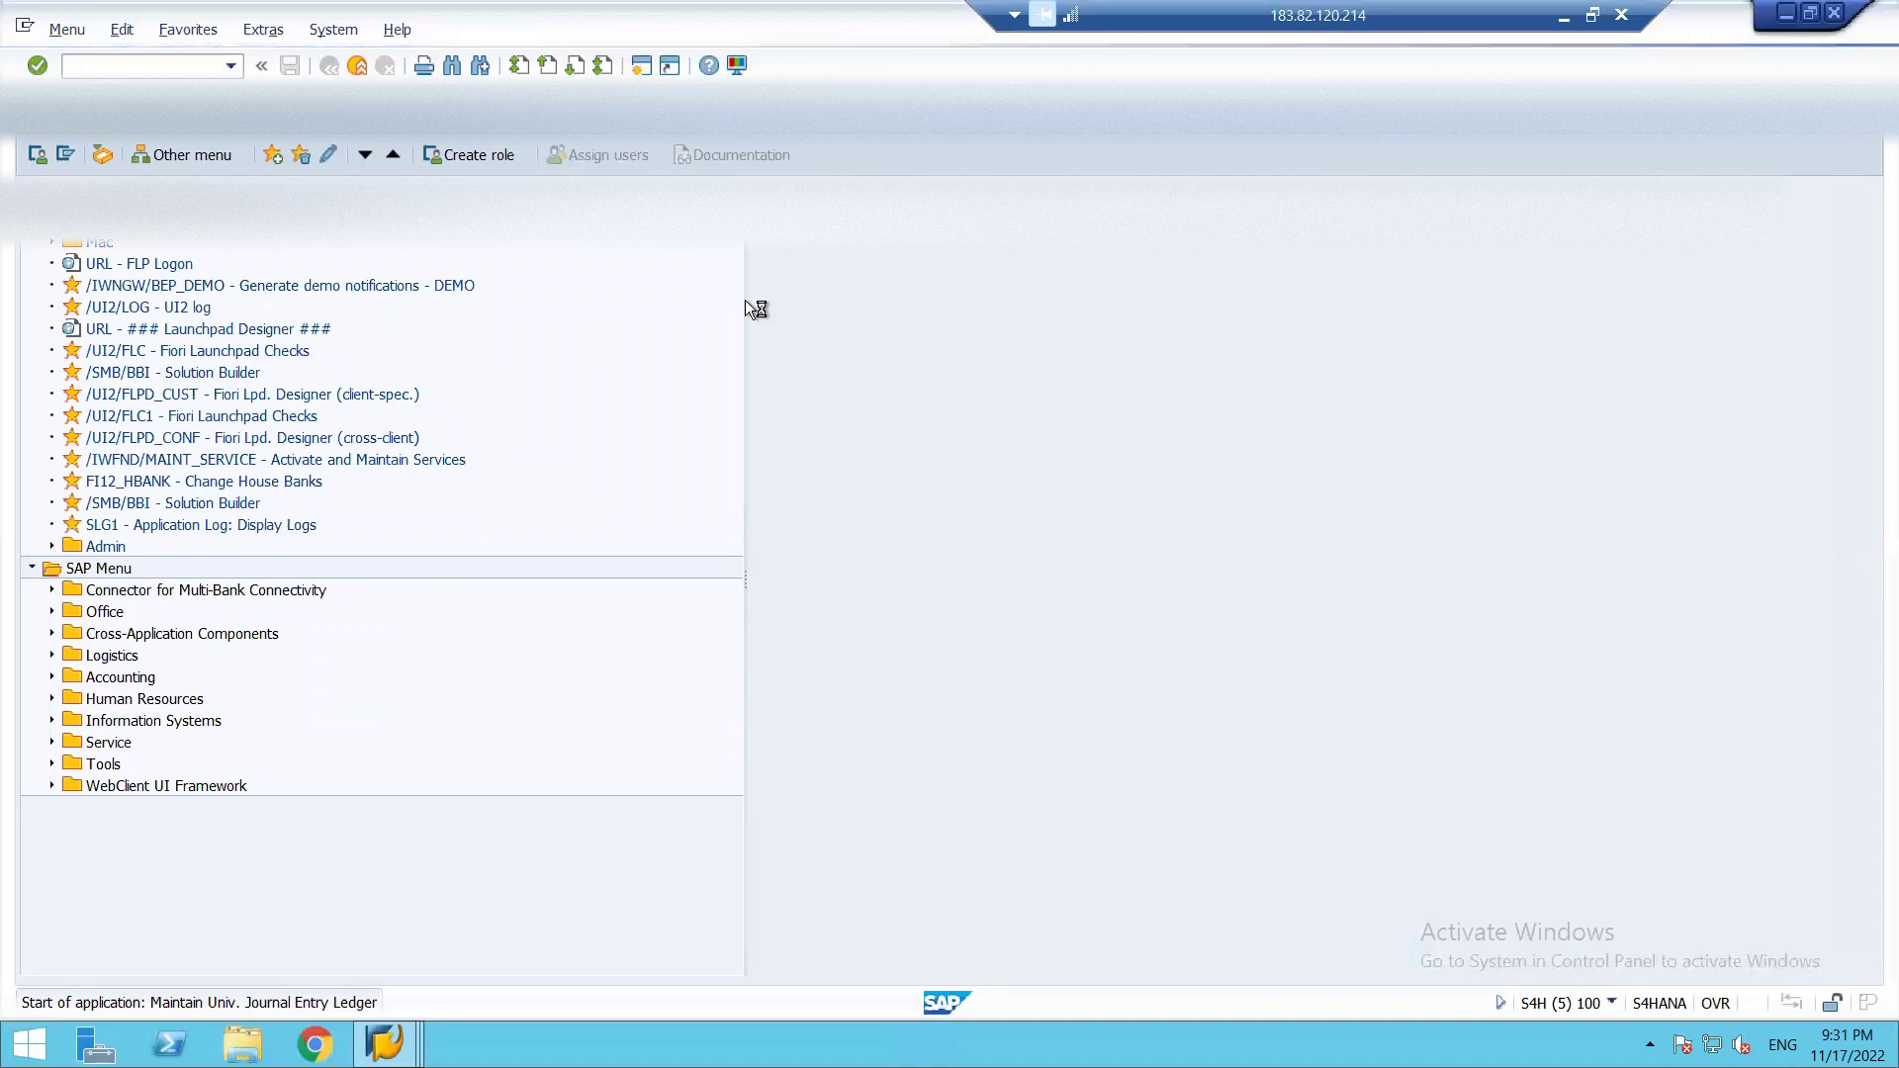
{"action": "key", "text": "alt+Tab"}
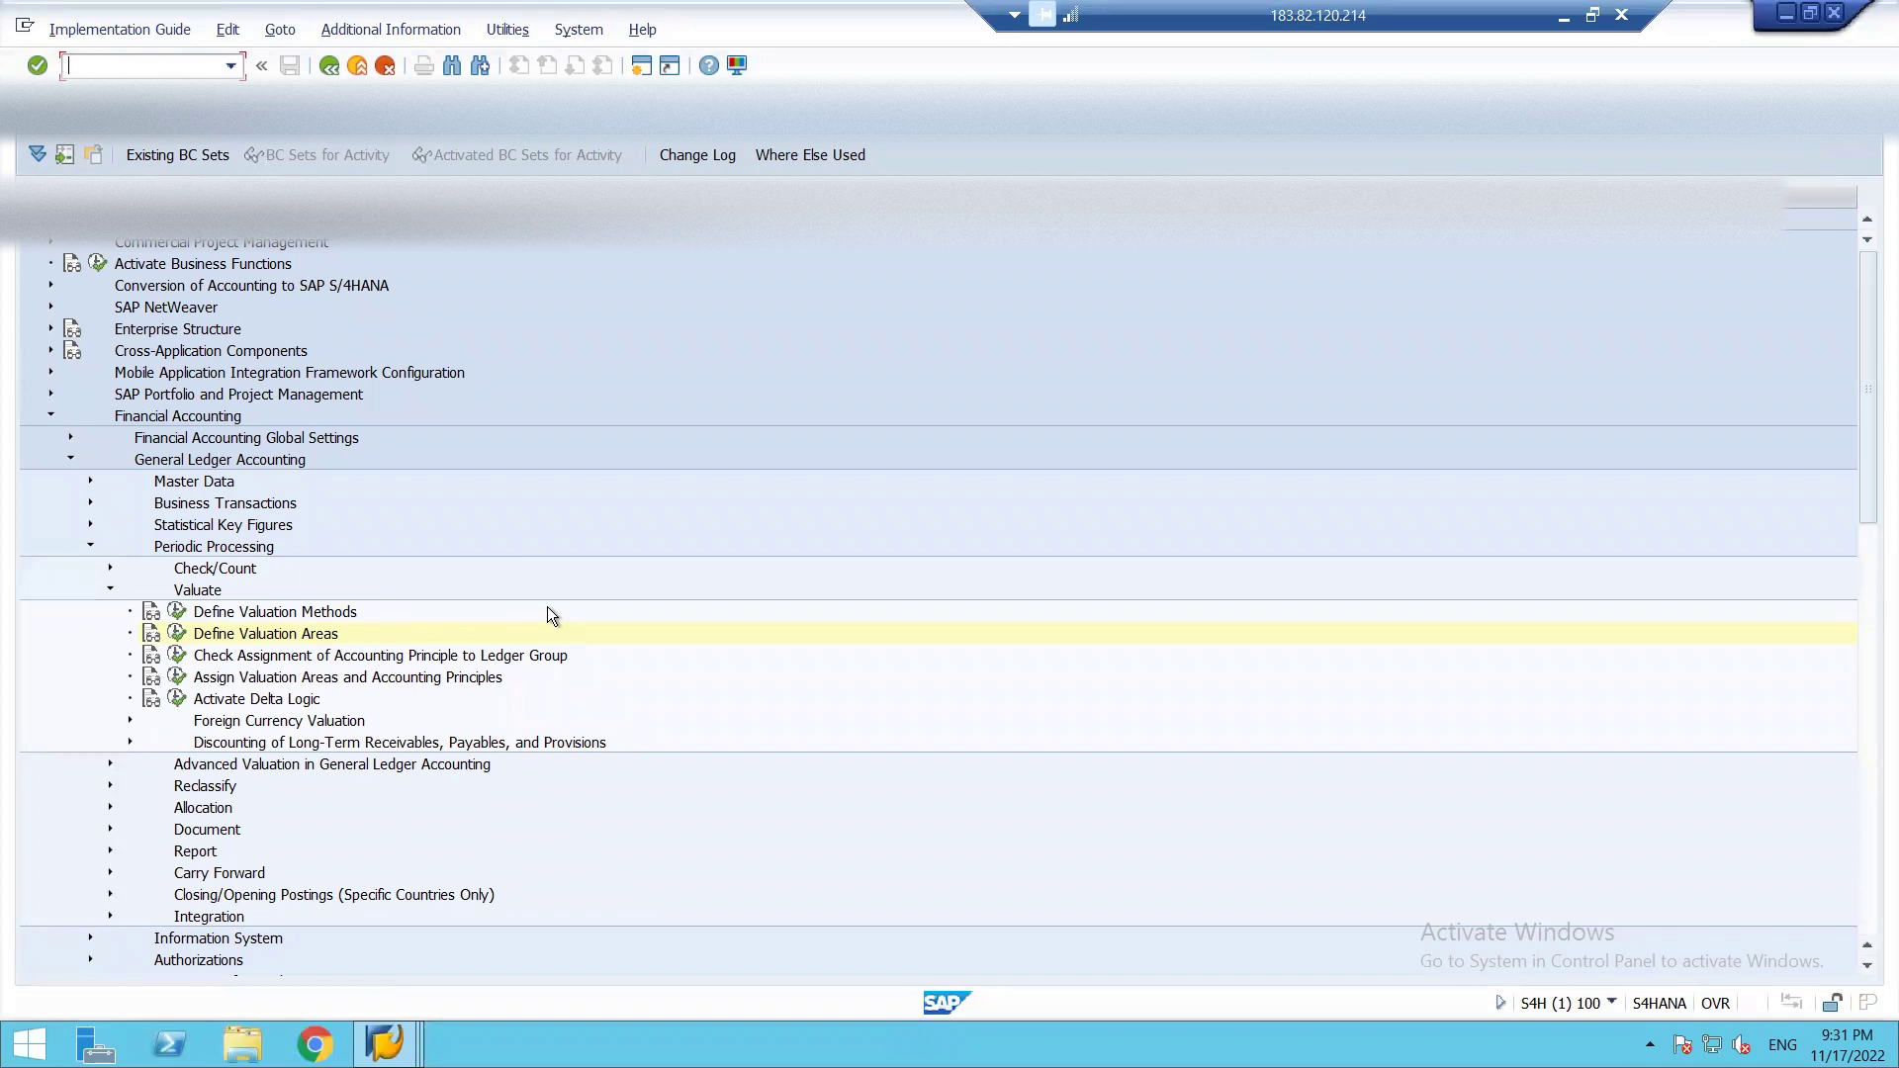
Step: Check that accounting principle 1812 is assigned to leading ledger 0L, then return to the Valuate tree
{"action": "left_click", "coordinate": [177, 660]}
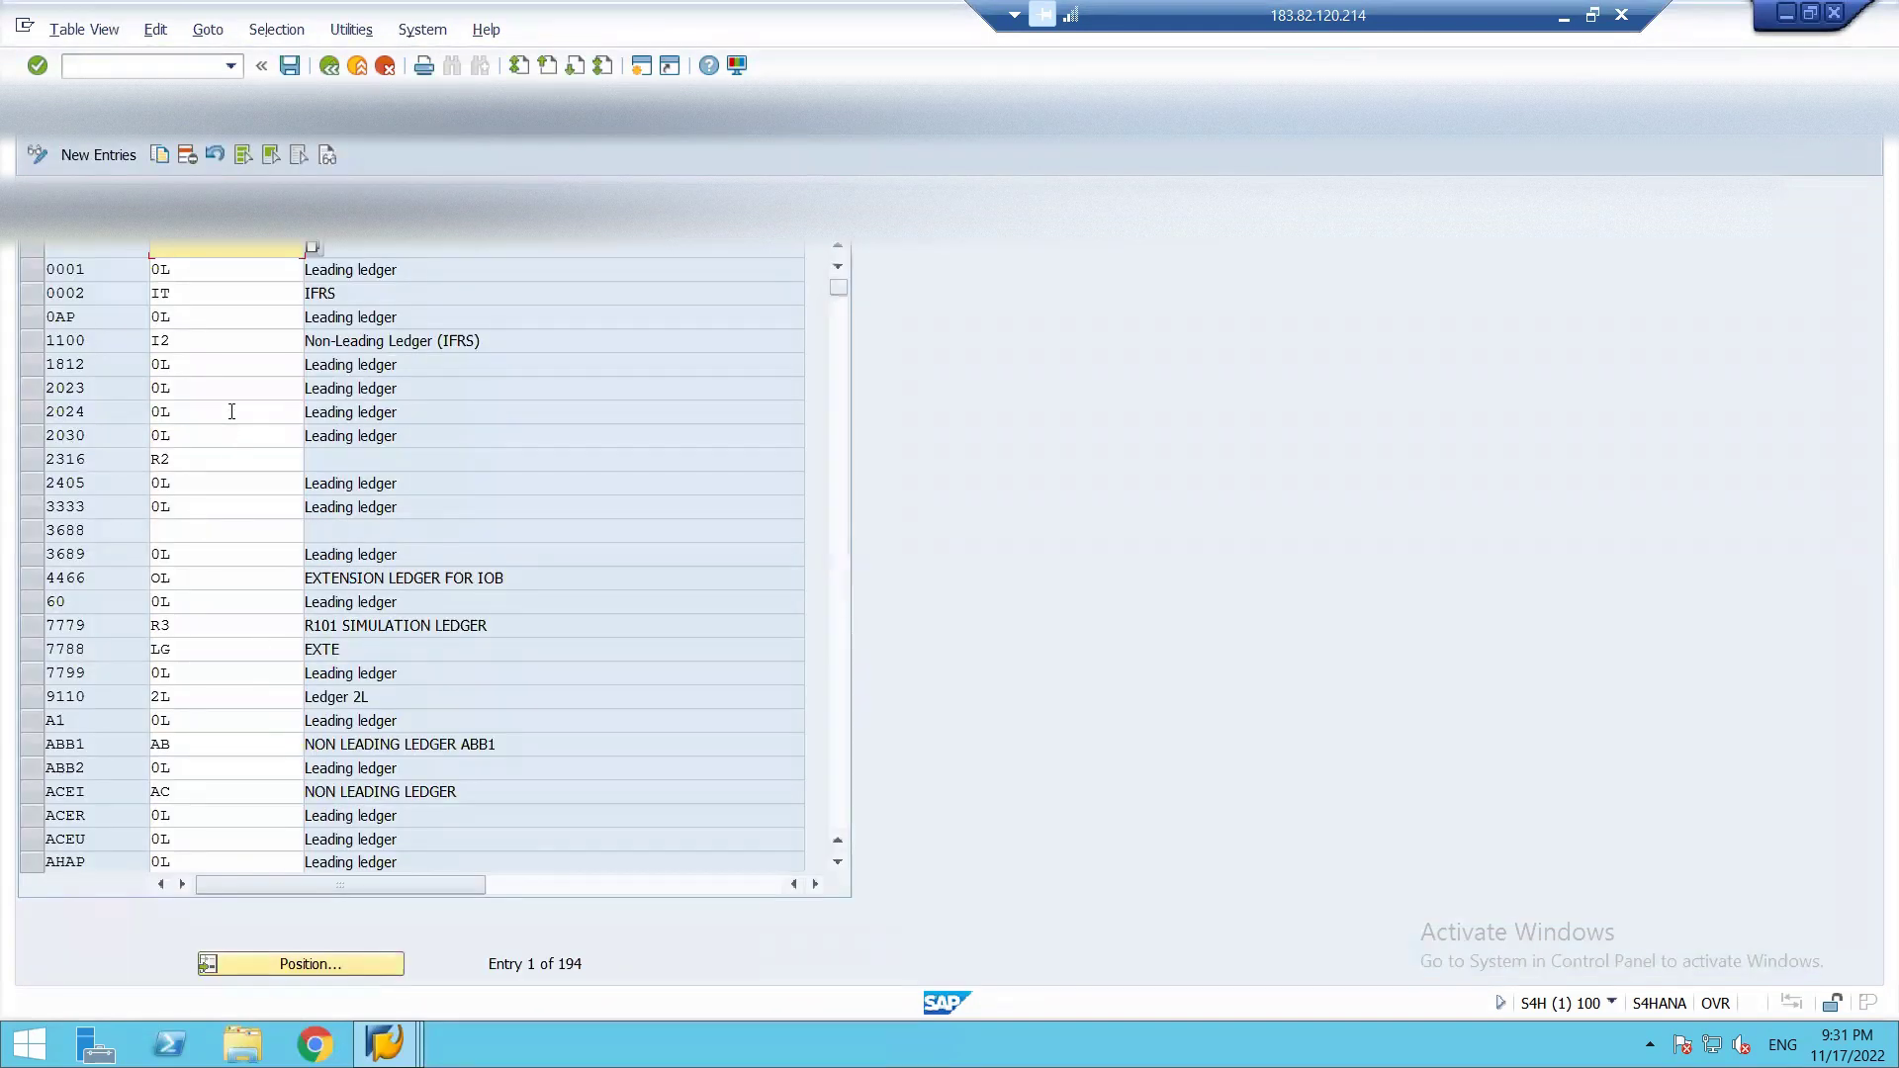
{"action": "left_click", "coordinate": [33, 366]}
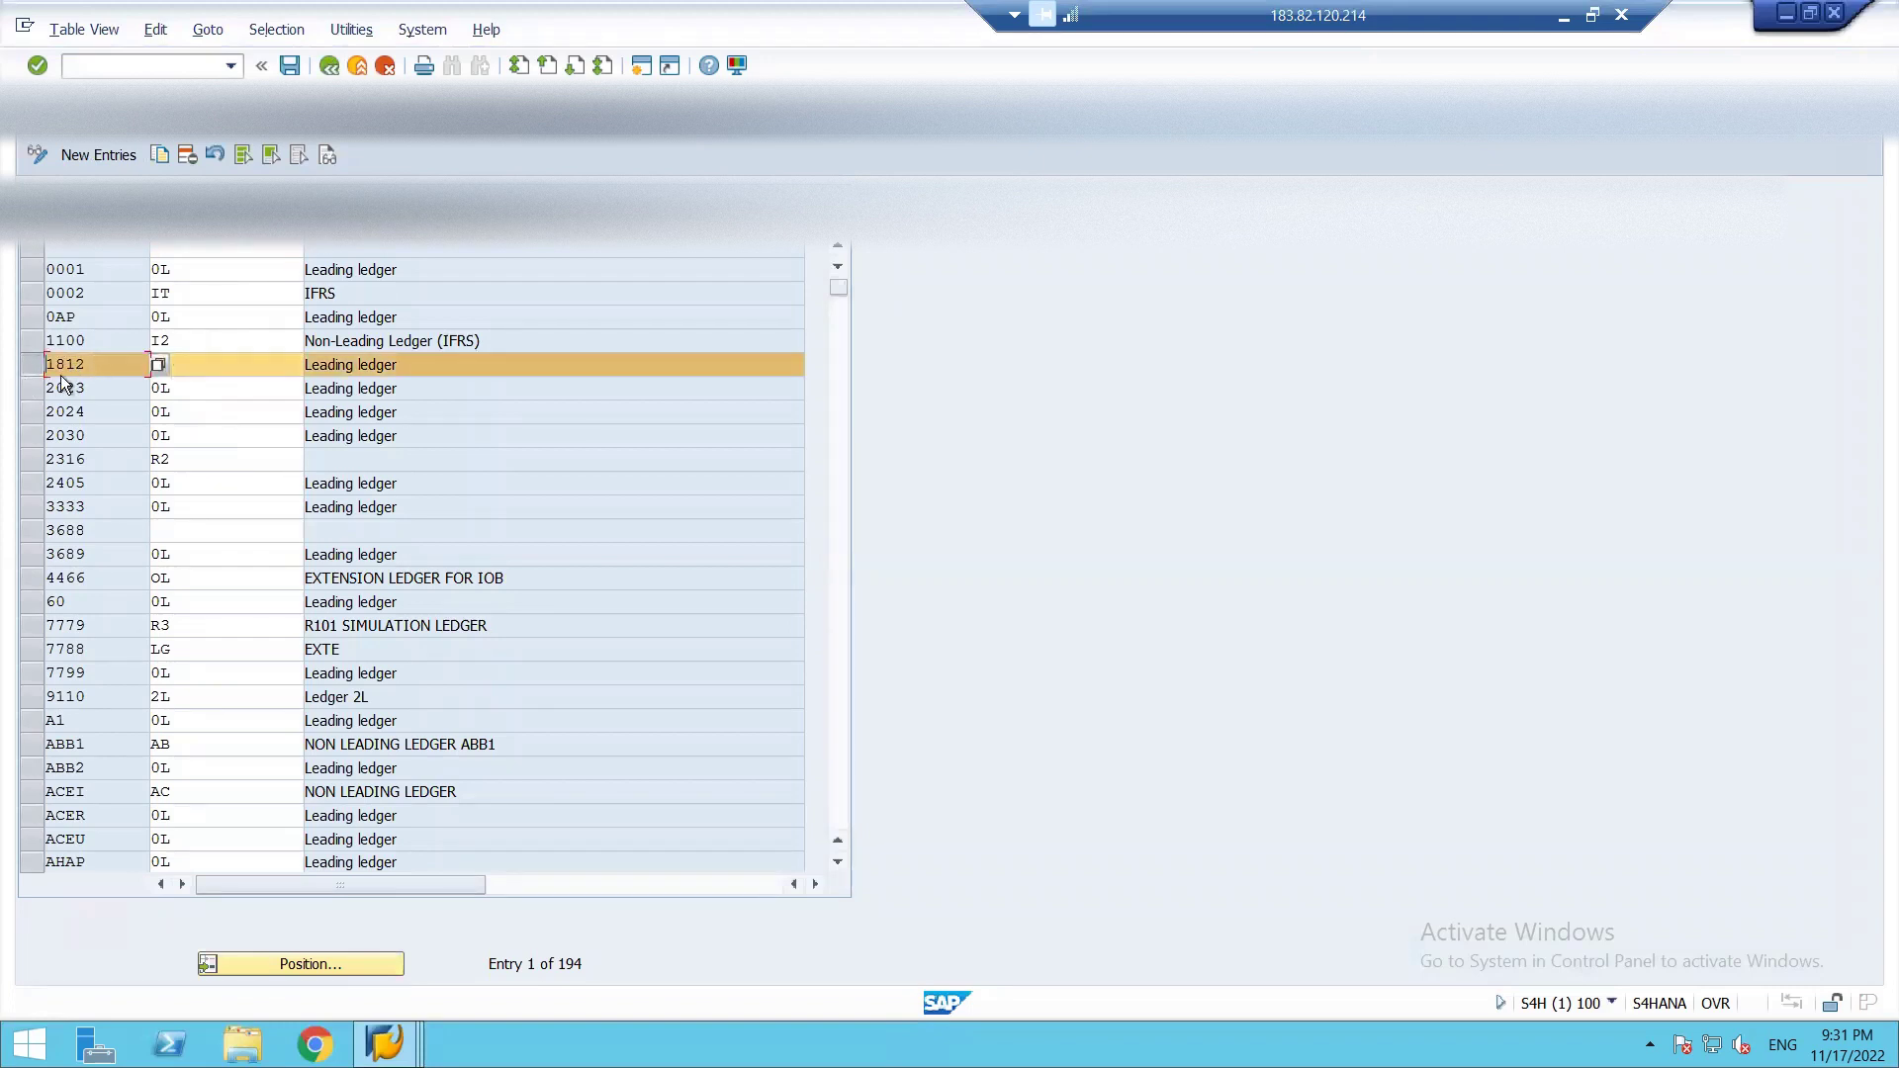
{"action": "left_click", "coordinate": [259, 358]}
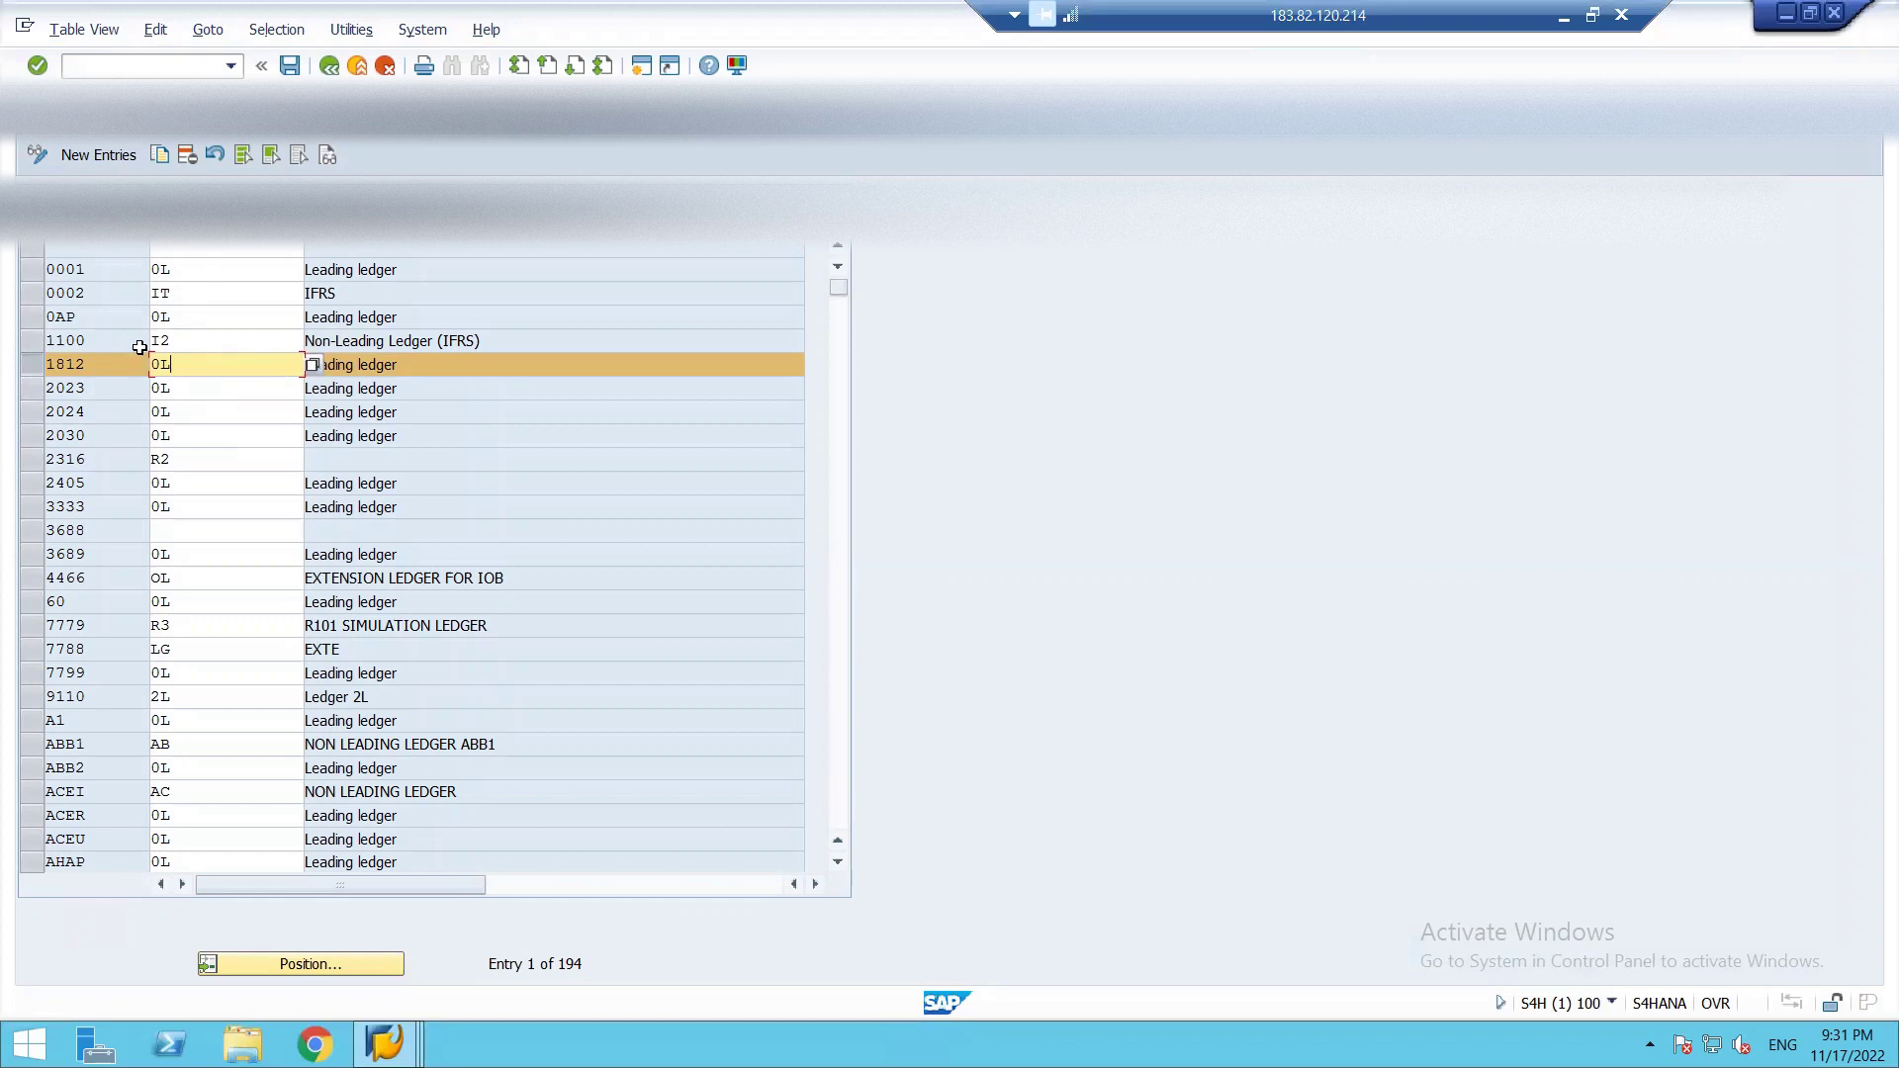
{"action": "left_click", "coordinate": [331, 66]}
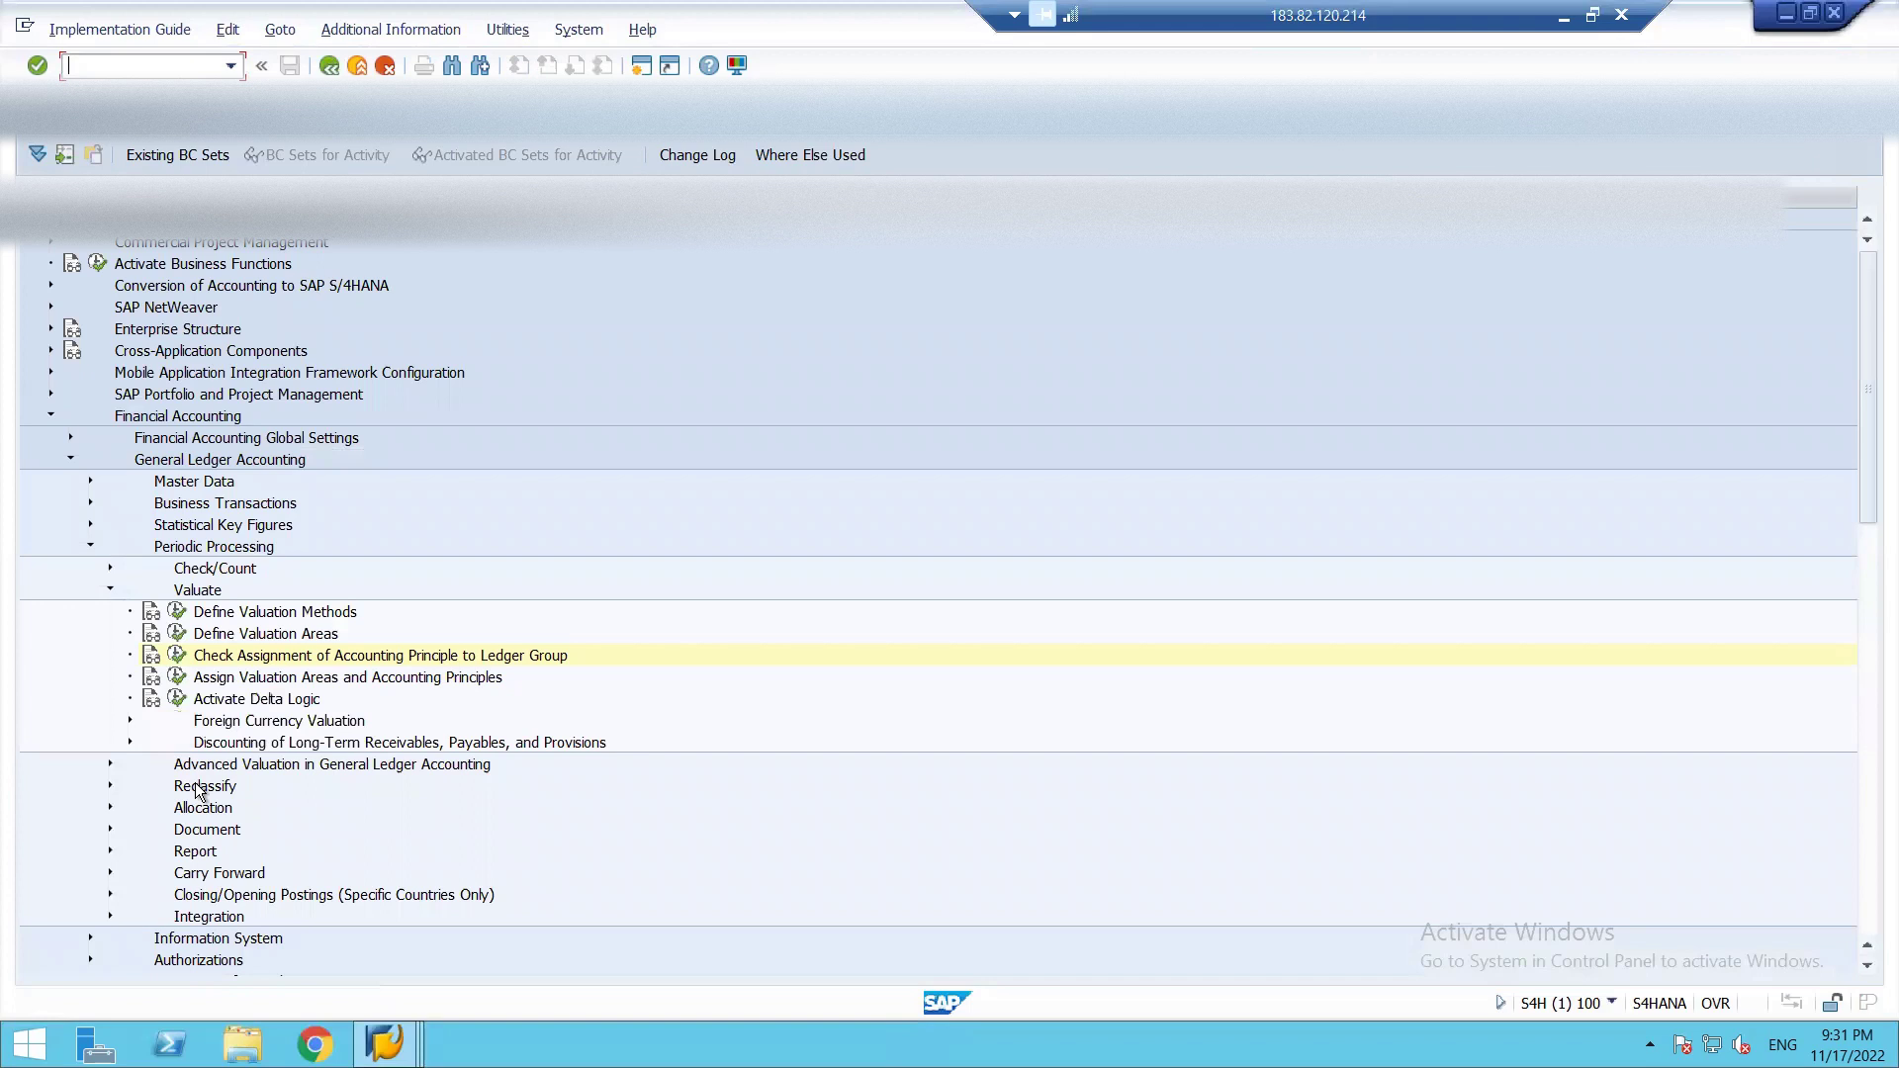
Step: Check that valuation area 18 is assigned to accounting principle 1812, then return to the Valuate tree
{"action": "key", "text": "alt+Tab"}
{"action": "key", "text": "alt+Tab"}
{"action": "left_click", "coordinate": [177, 676]}
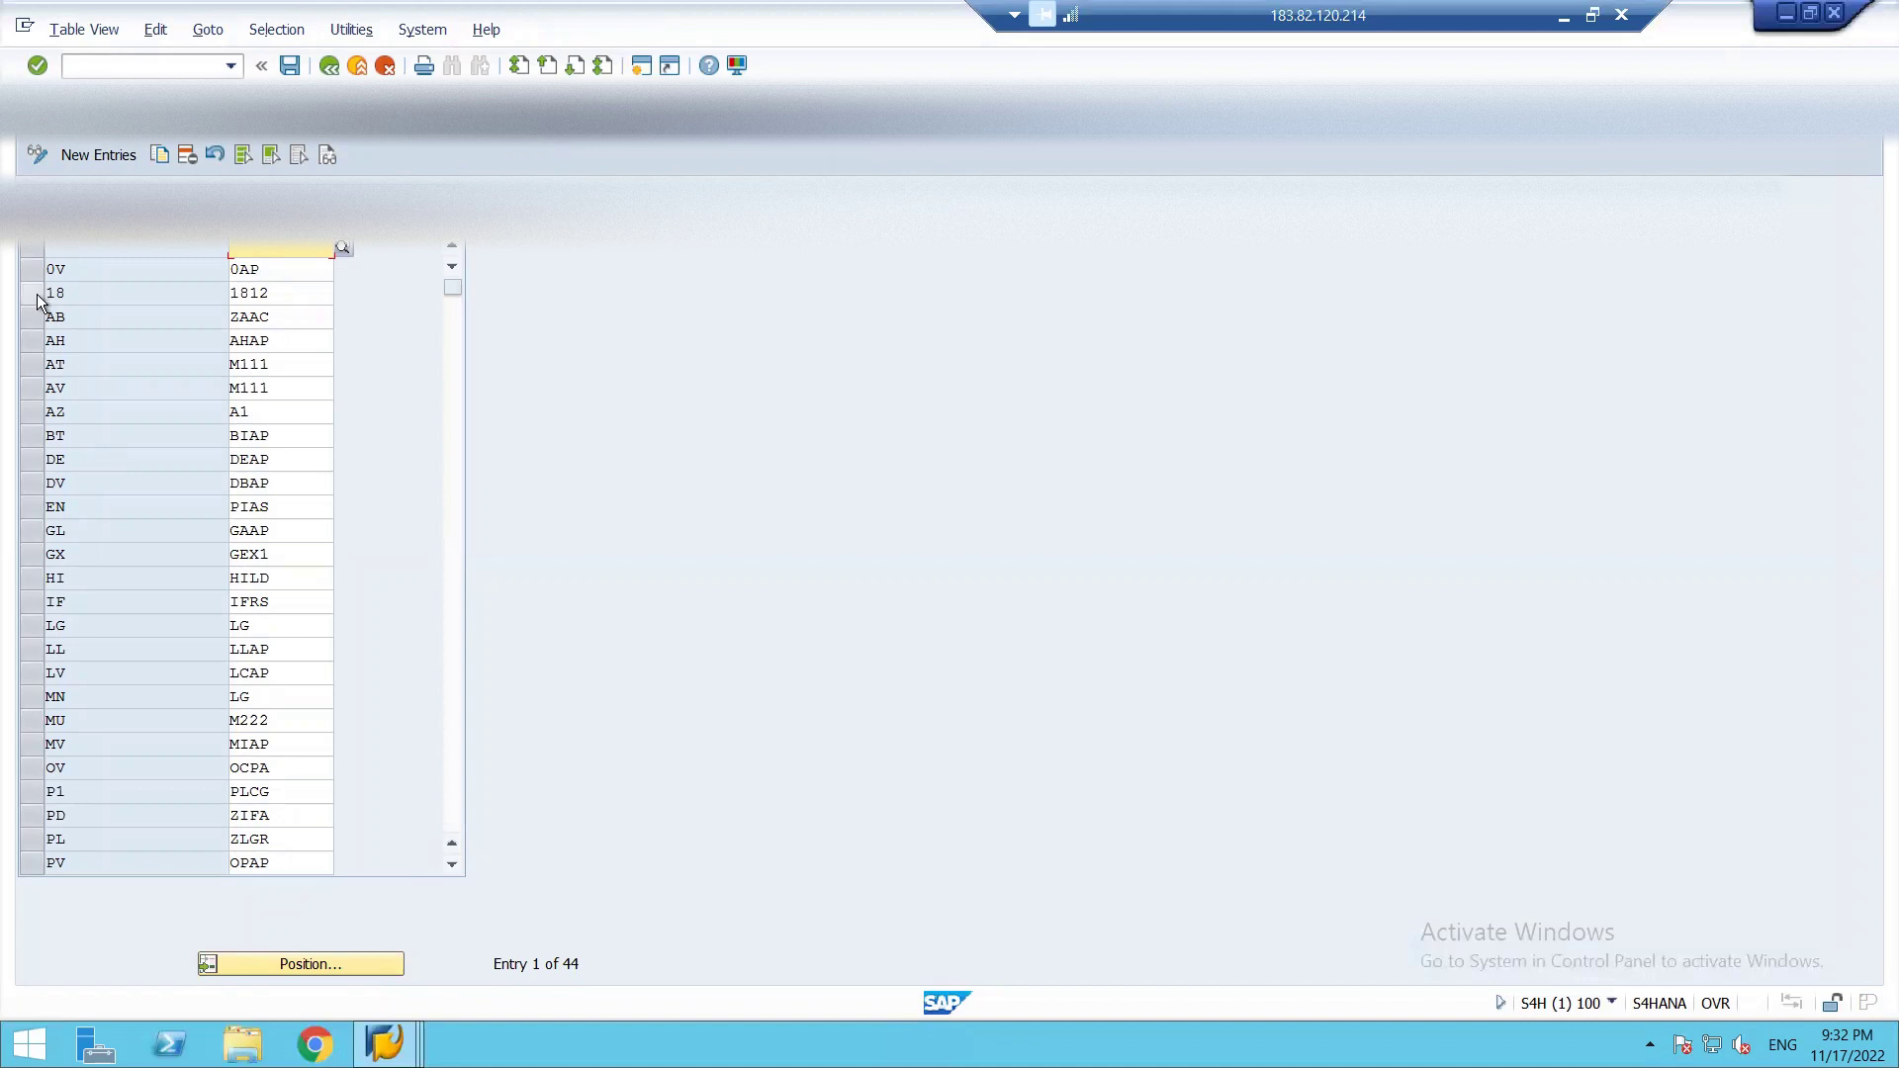
{"action": "left_click", "coordinate": [38, 294]}
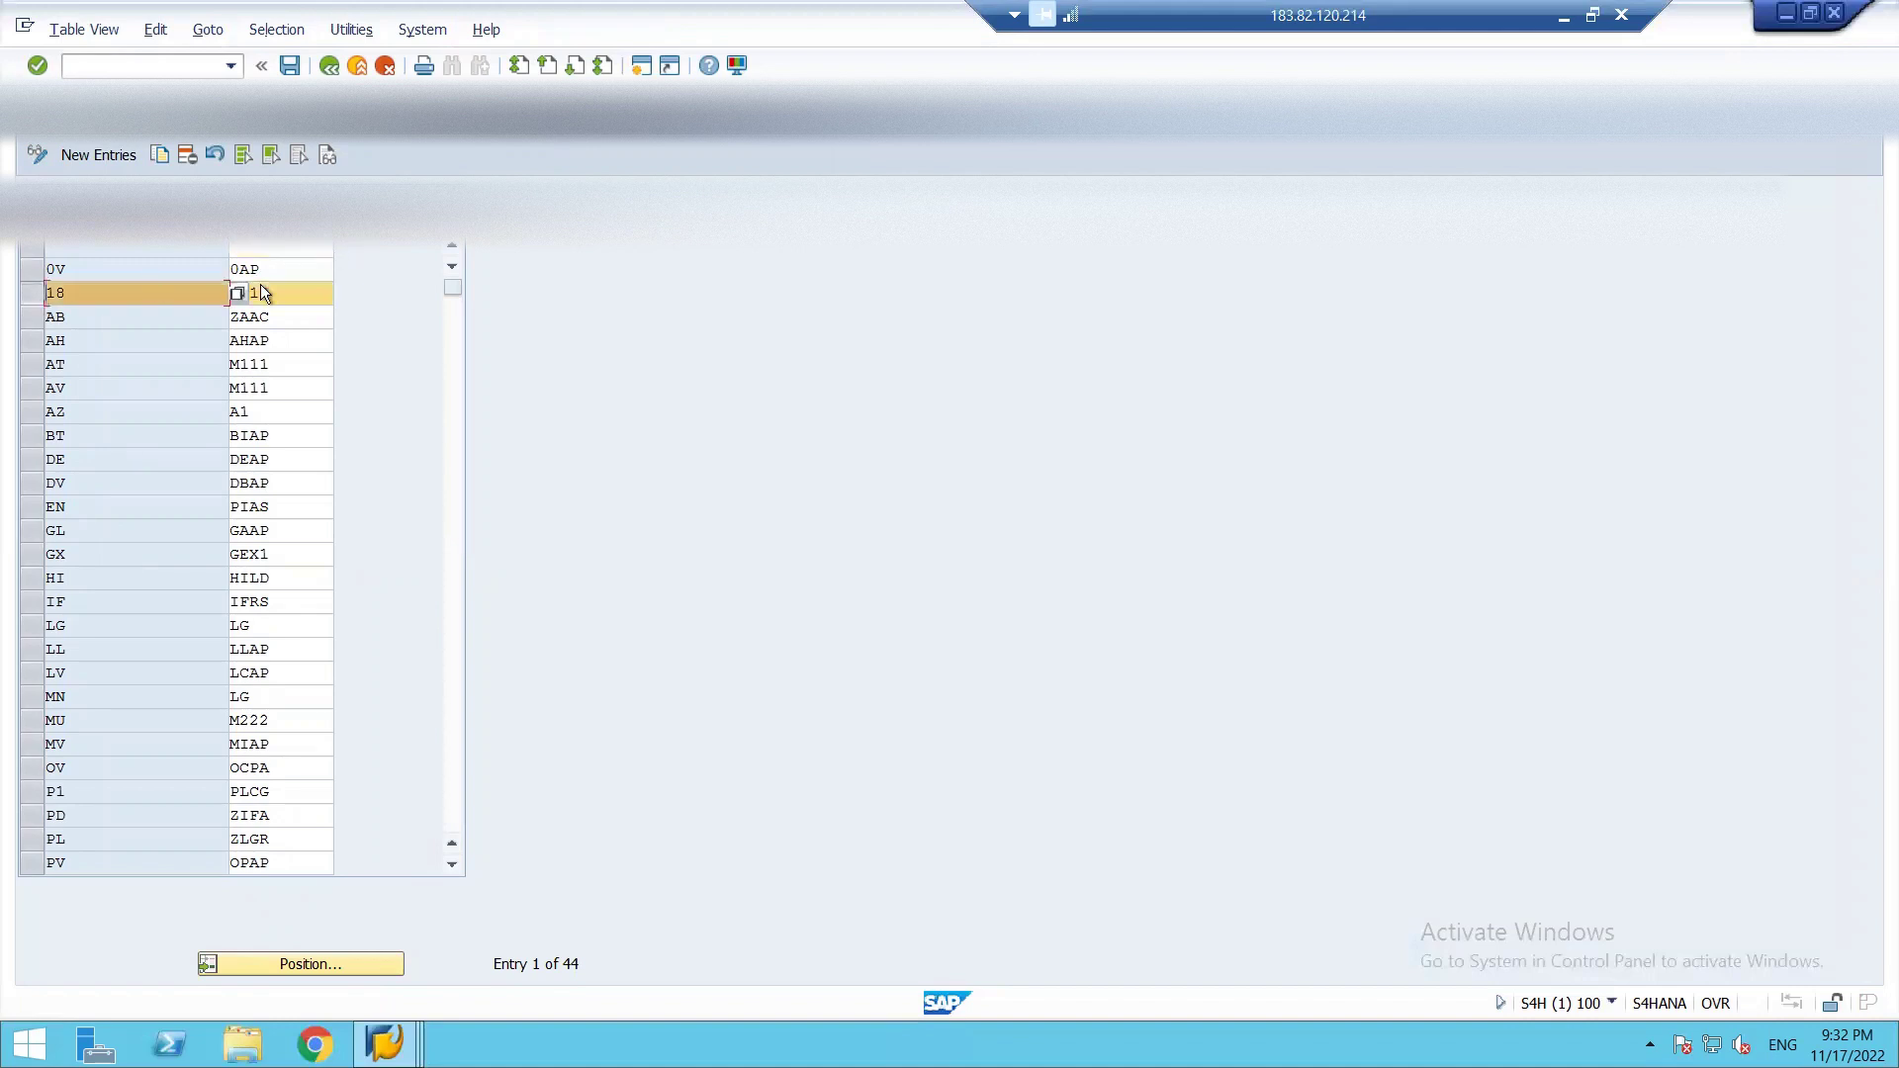
{"action": "left_click", "coordinate": [309, 301]}
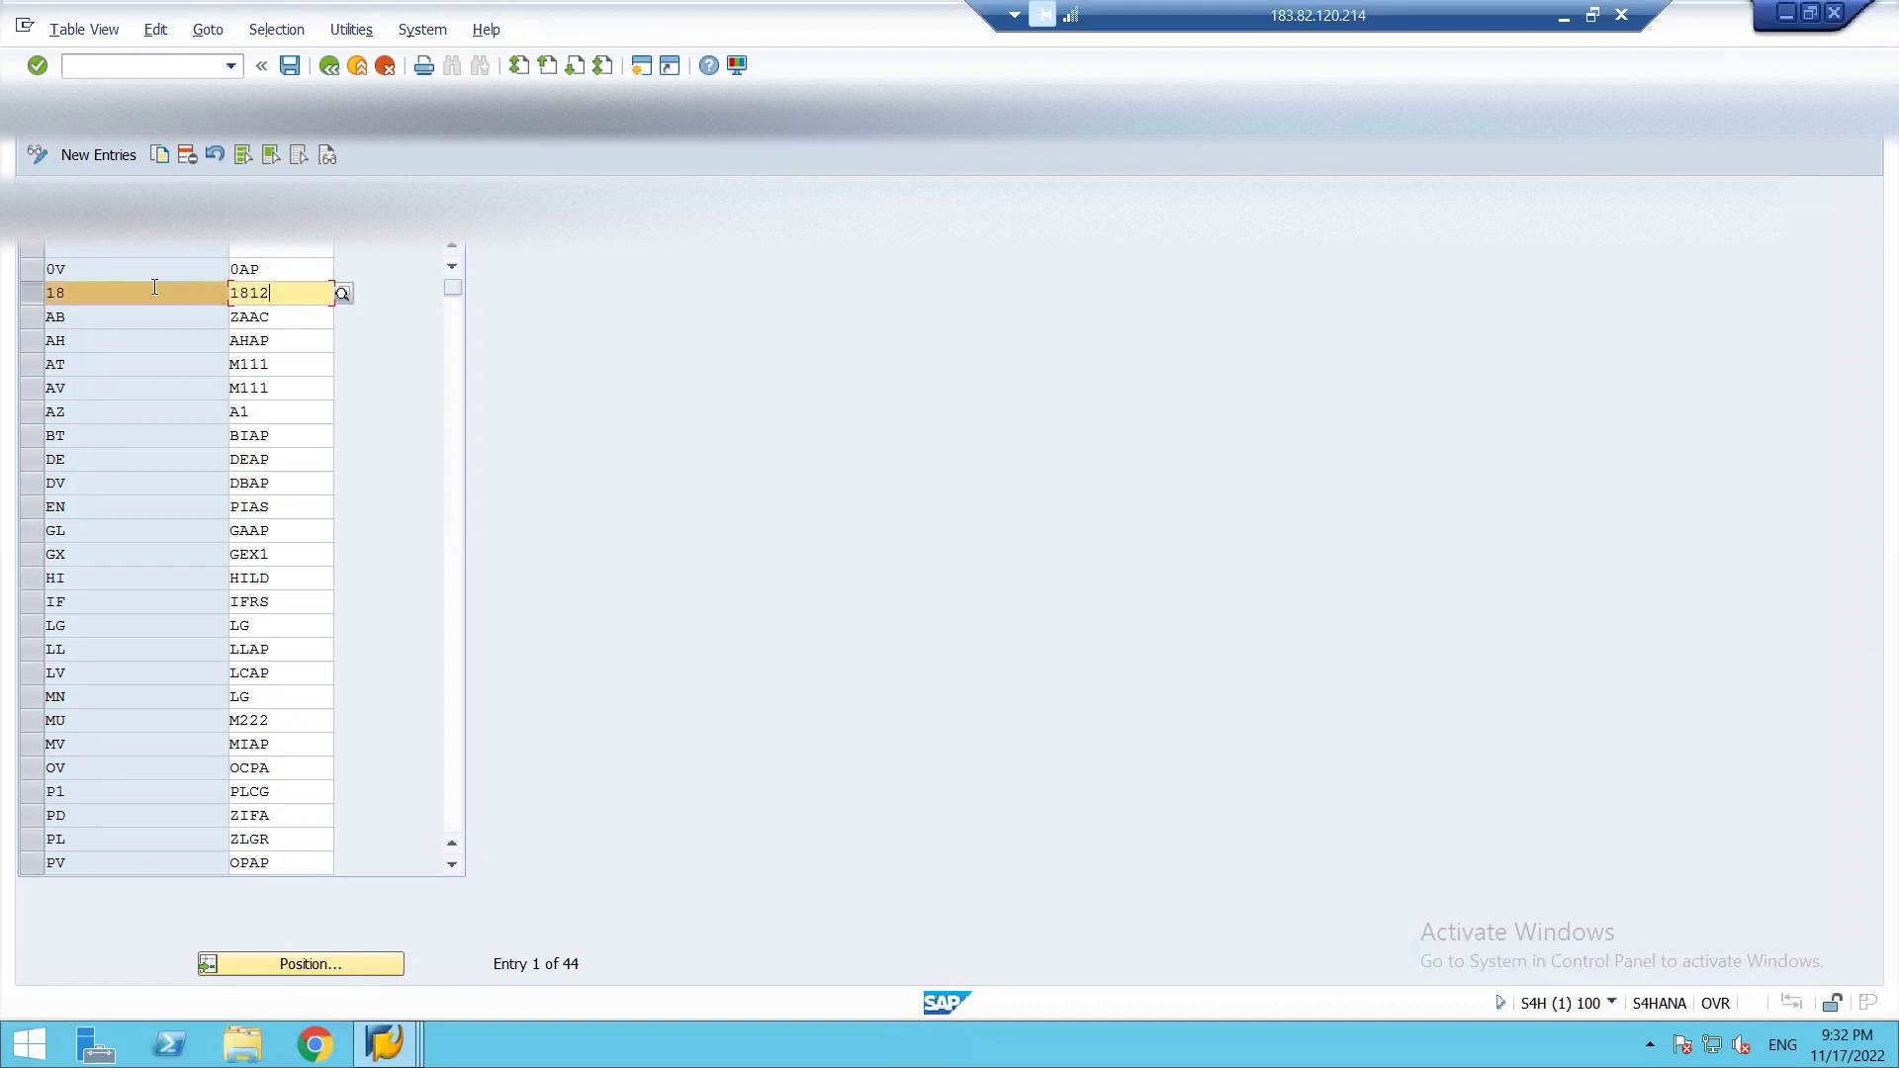
{"action": "left_click", "coordinate": [328, 65]}
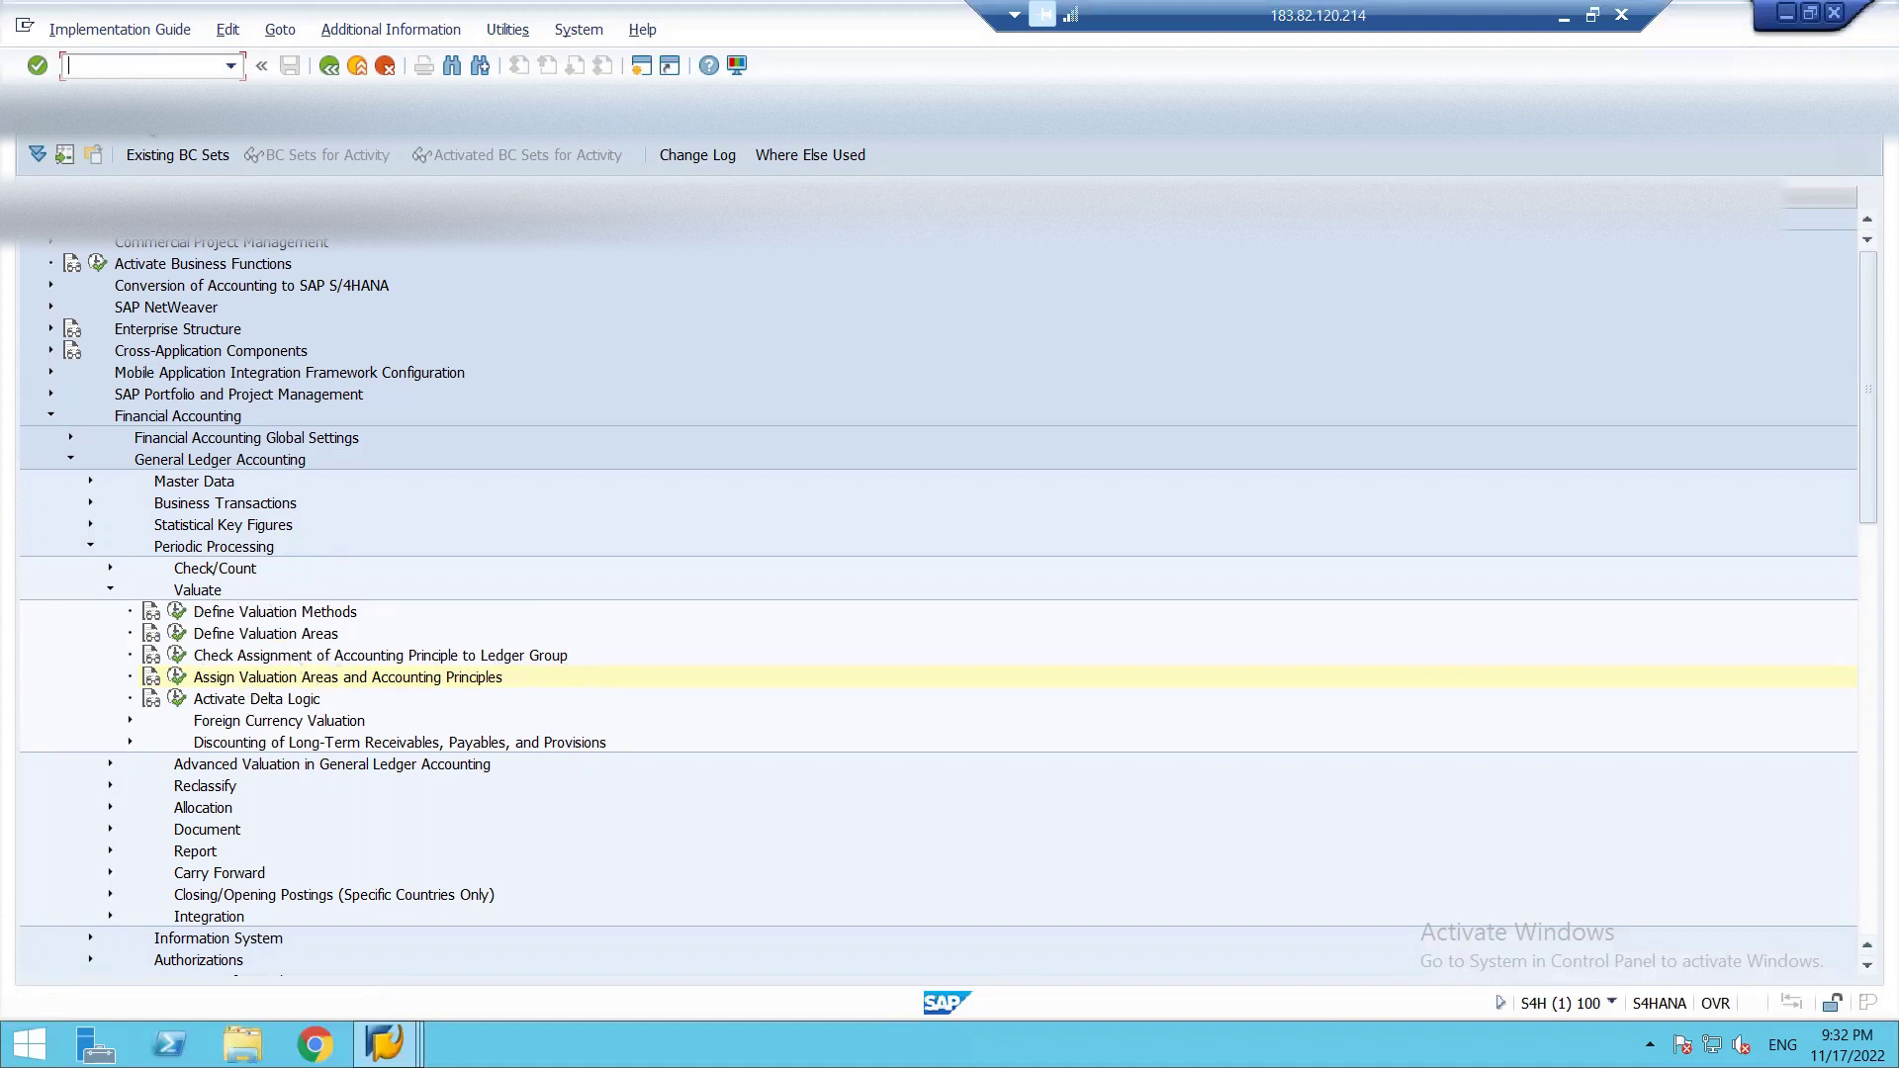
Step: Leave customizing with /n and start F-43 from Accounting › Financial Accounting › Accounts Payable › Document Entry
{"action": "type", "text": "/n"}
{"action": "key", "text": "Return"}
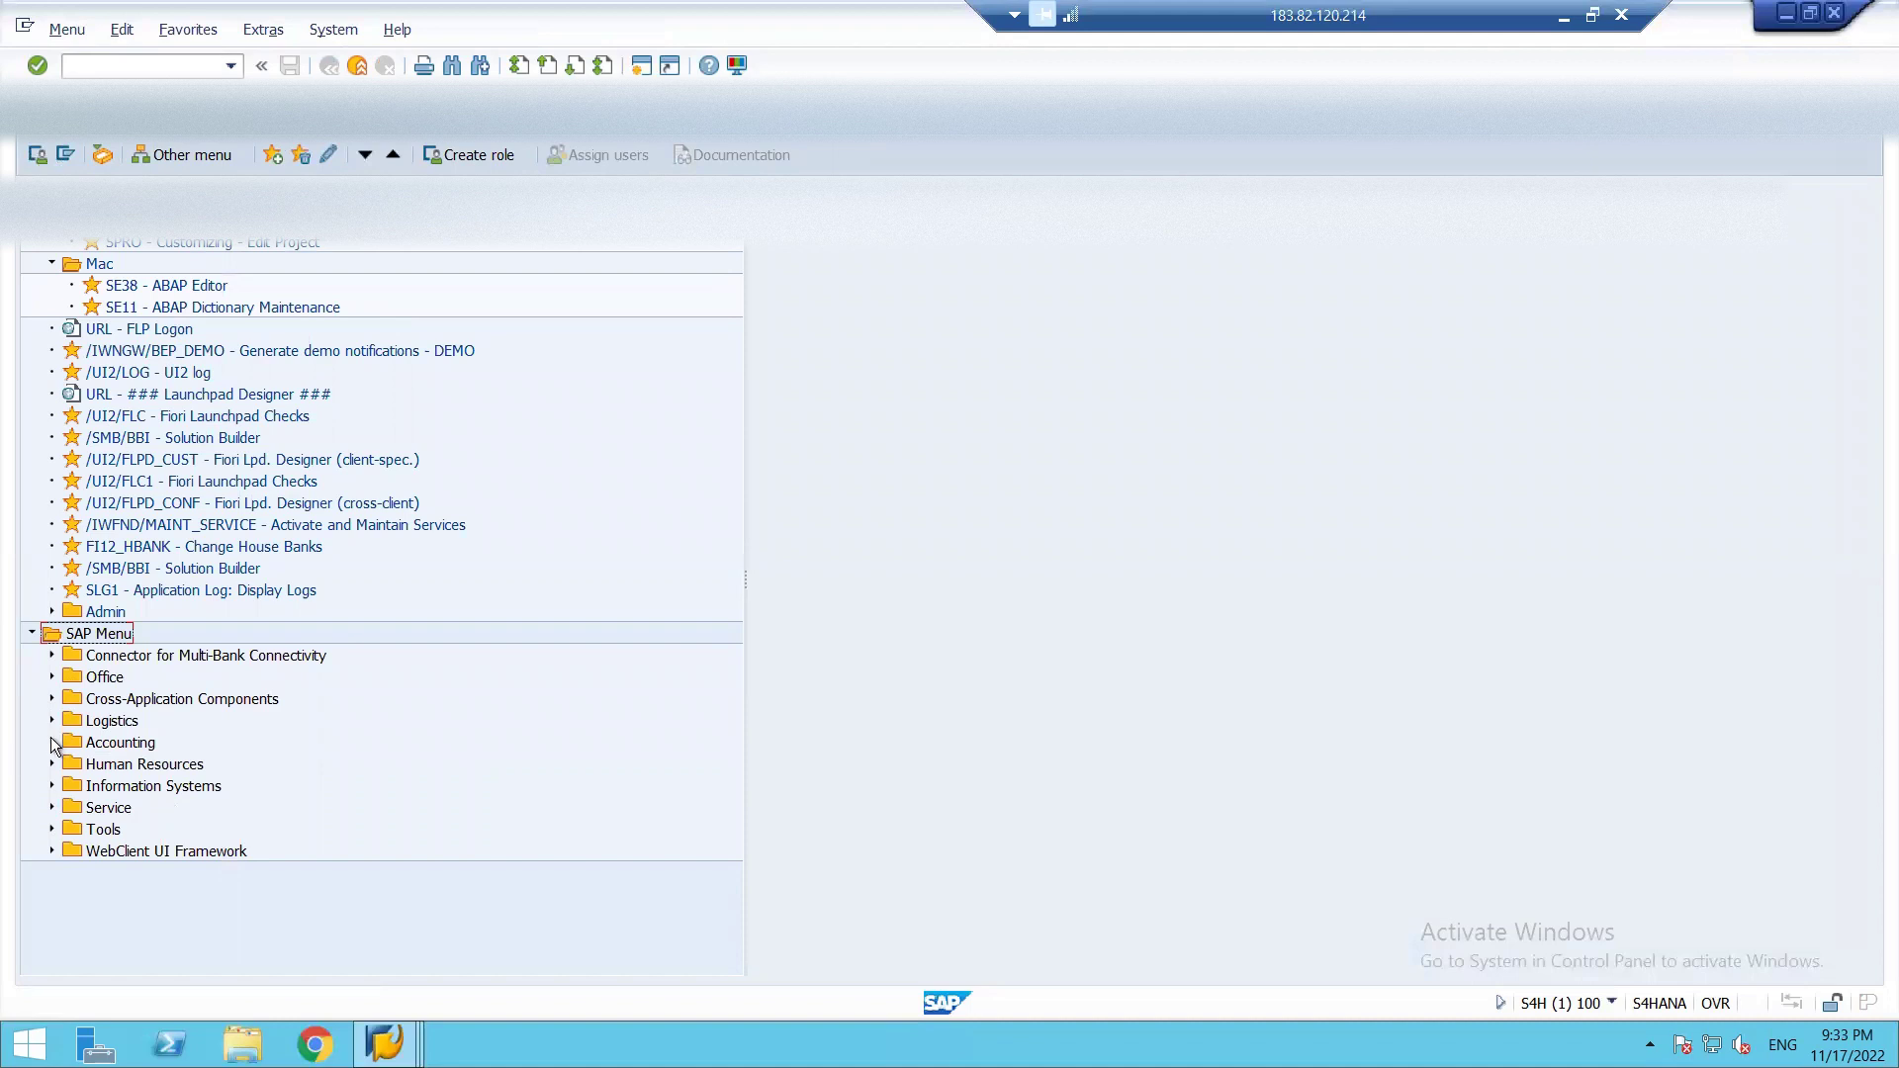
{"action": "left_click", "coordinate": [52, 742]}
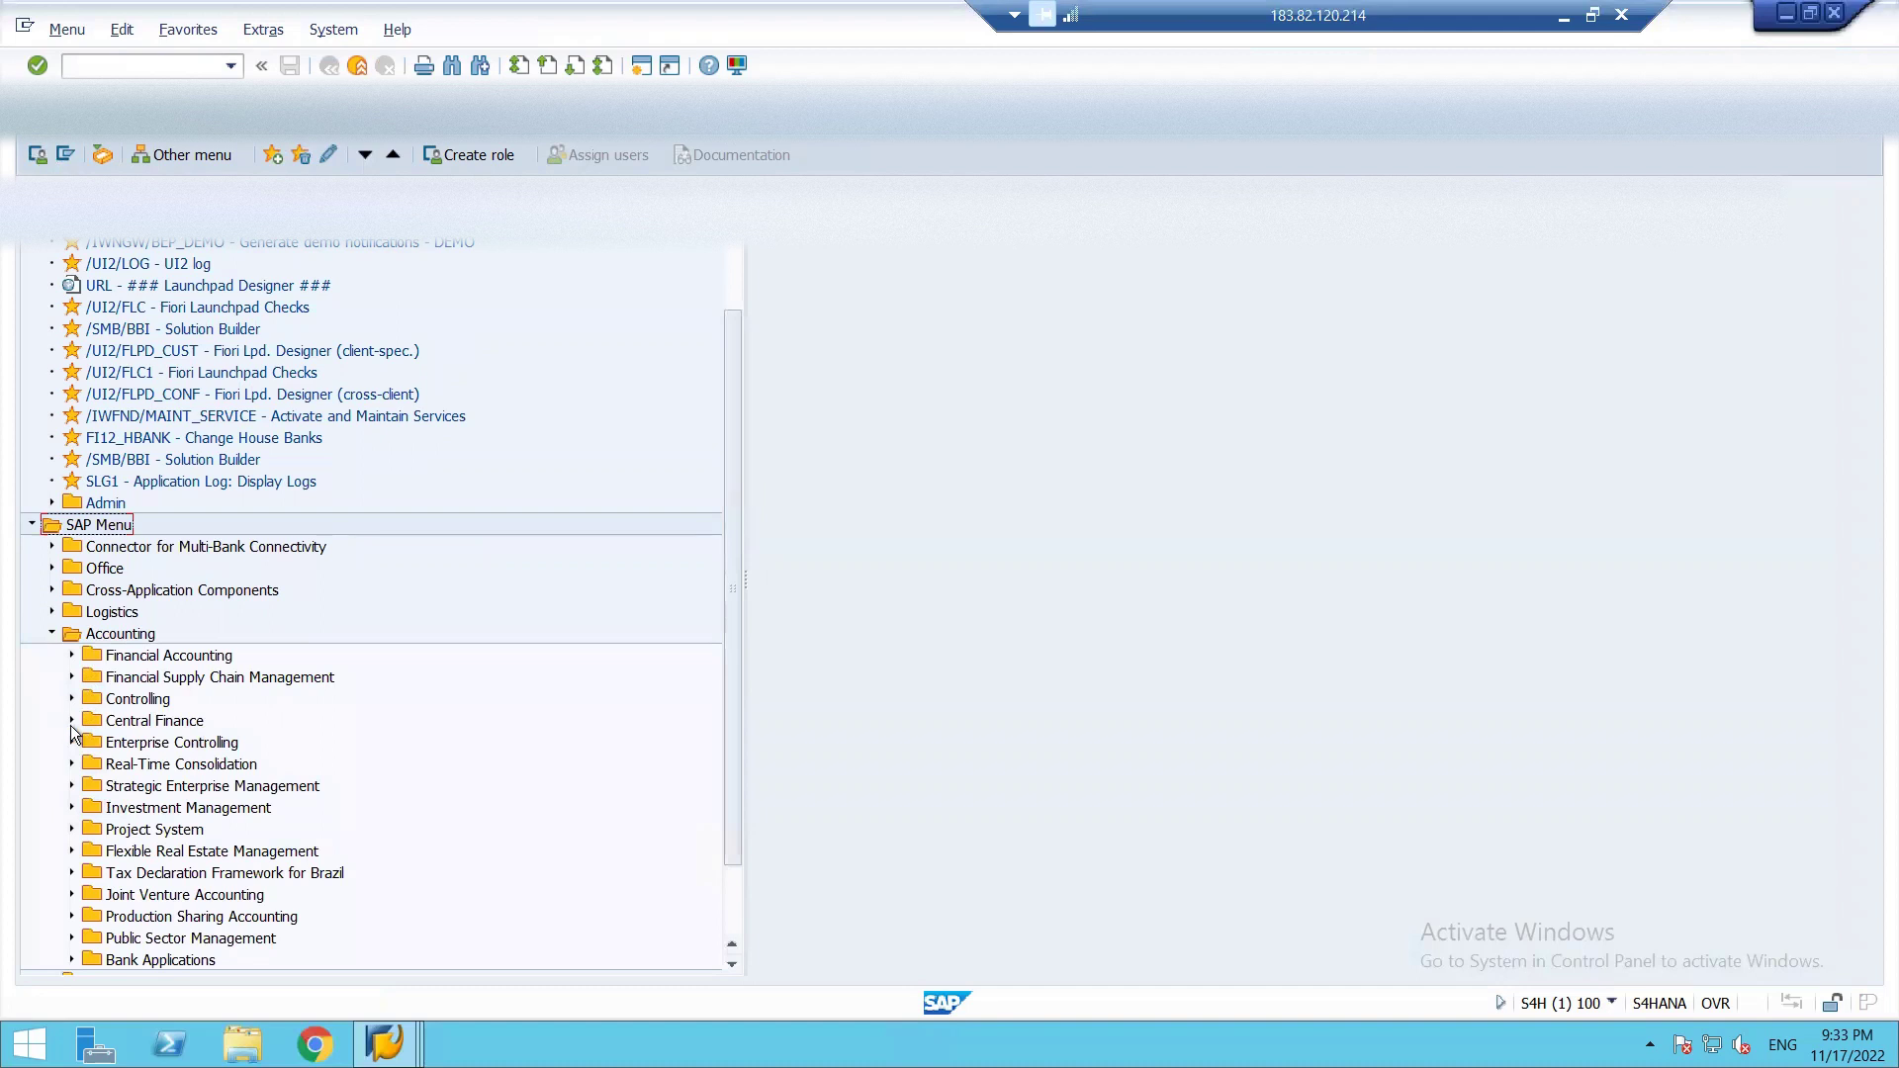
{"action": "left_click", "coordinate": [73, 655]}
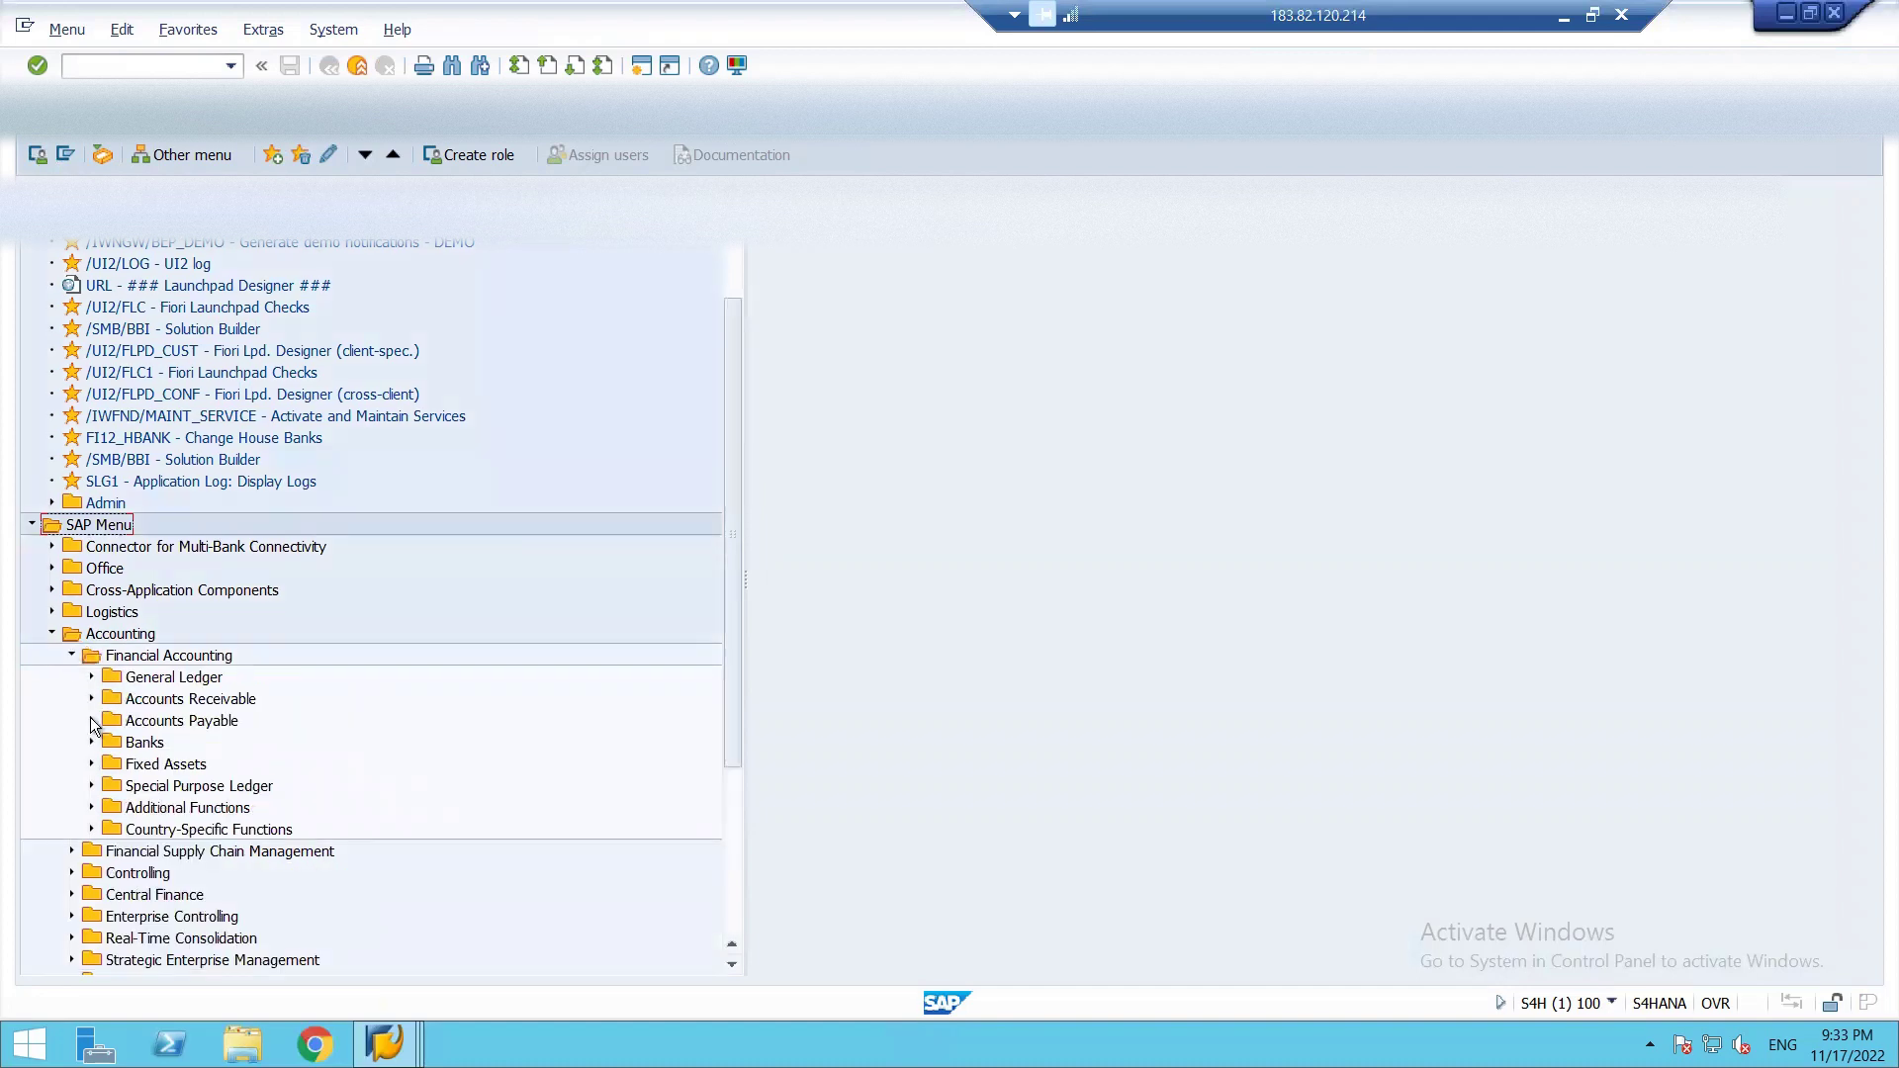
{"action": "left_click", "coordinate": [91, 721]}
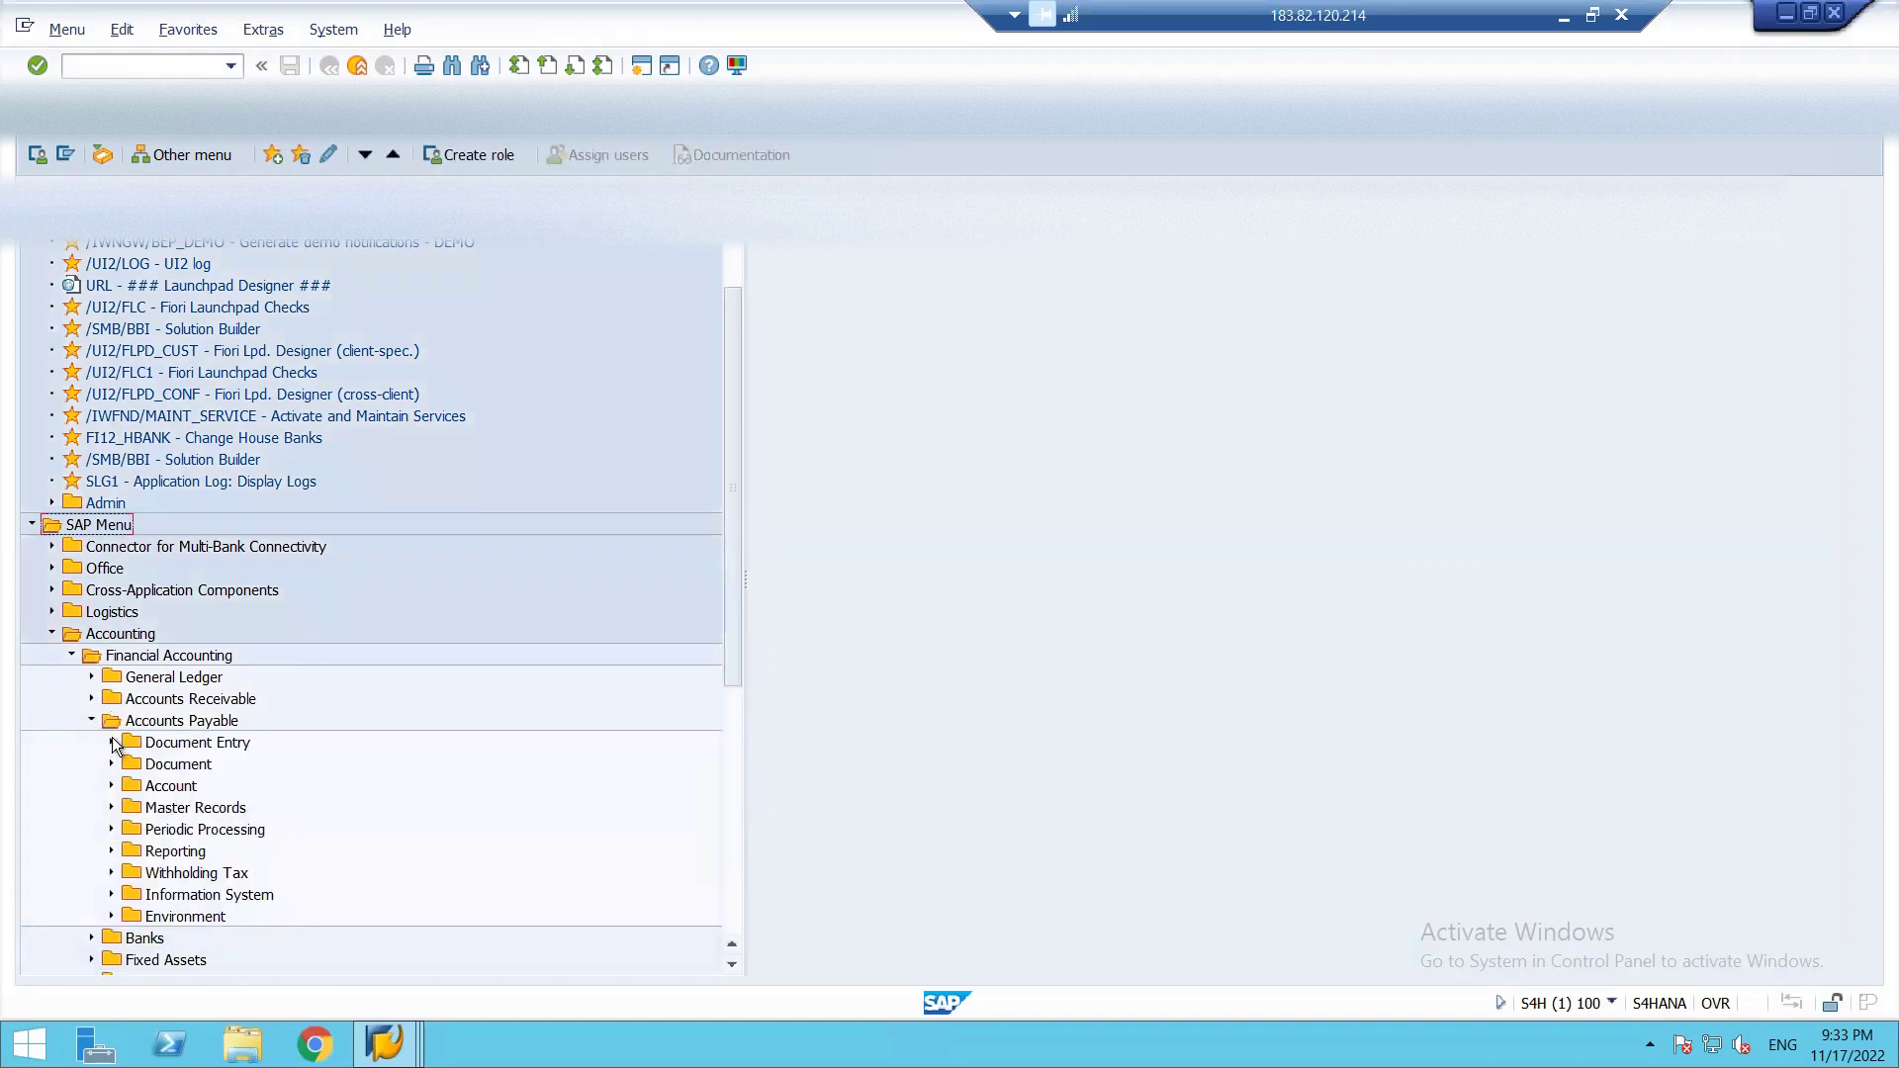
{"action": "left_click", "coordinate": [112, 742]}
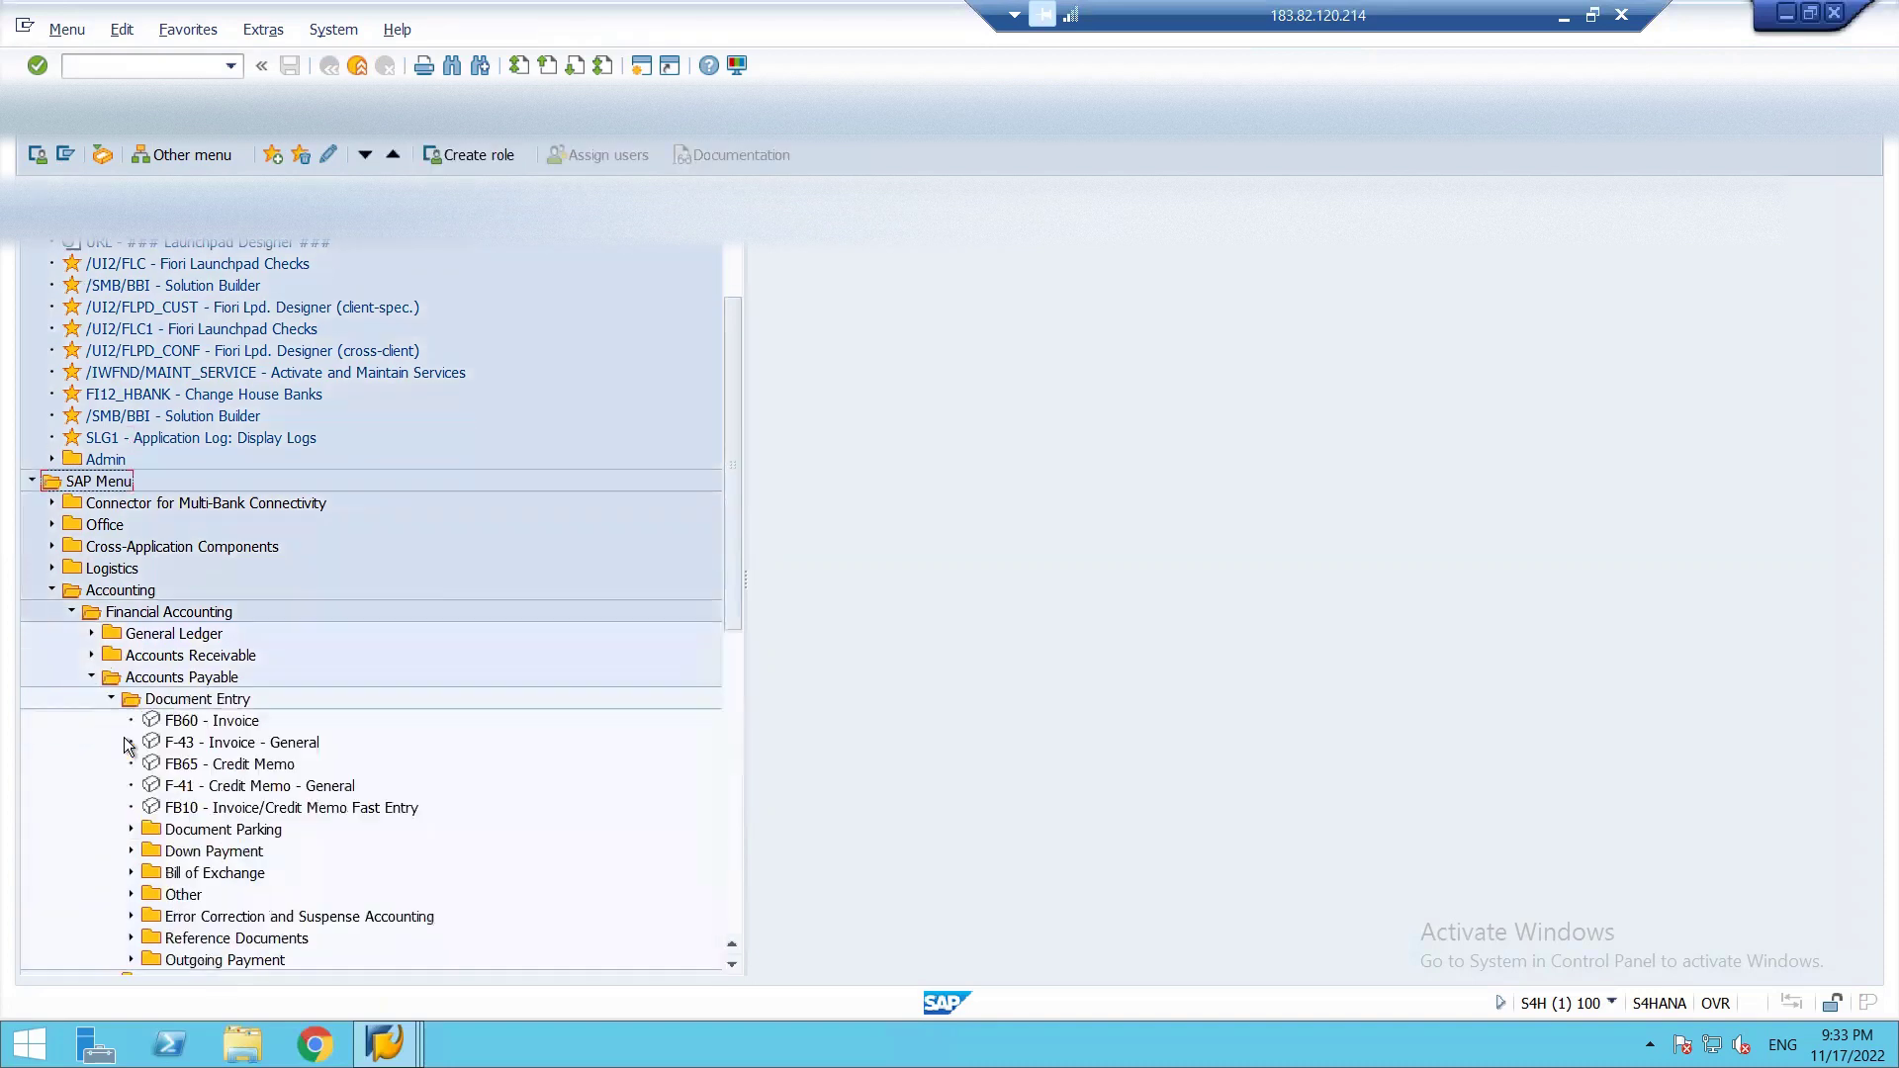
{"action": "double_click", "coordinate": [210, 743]}
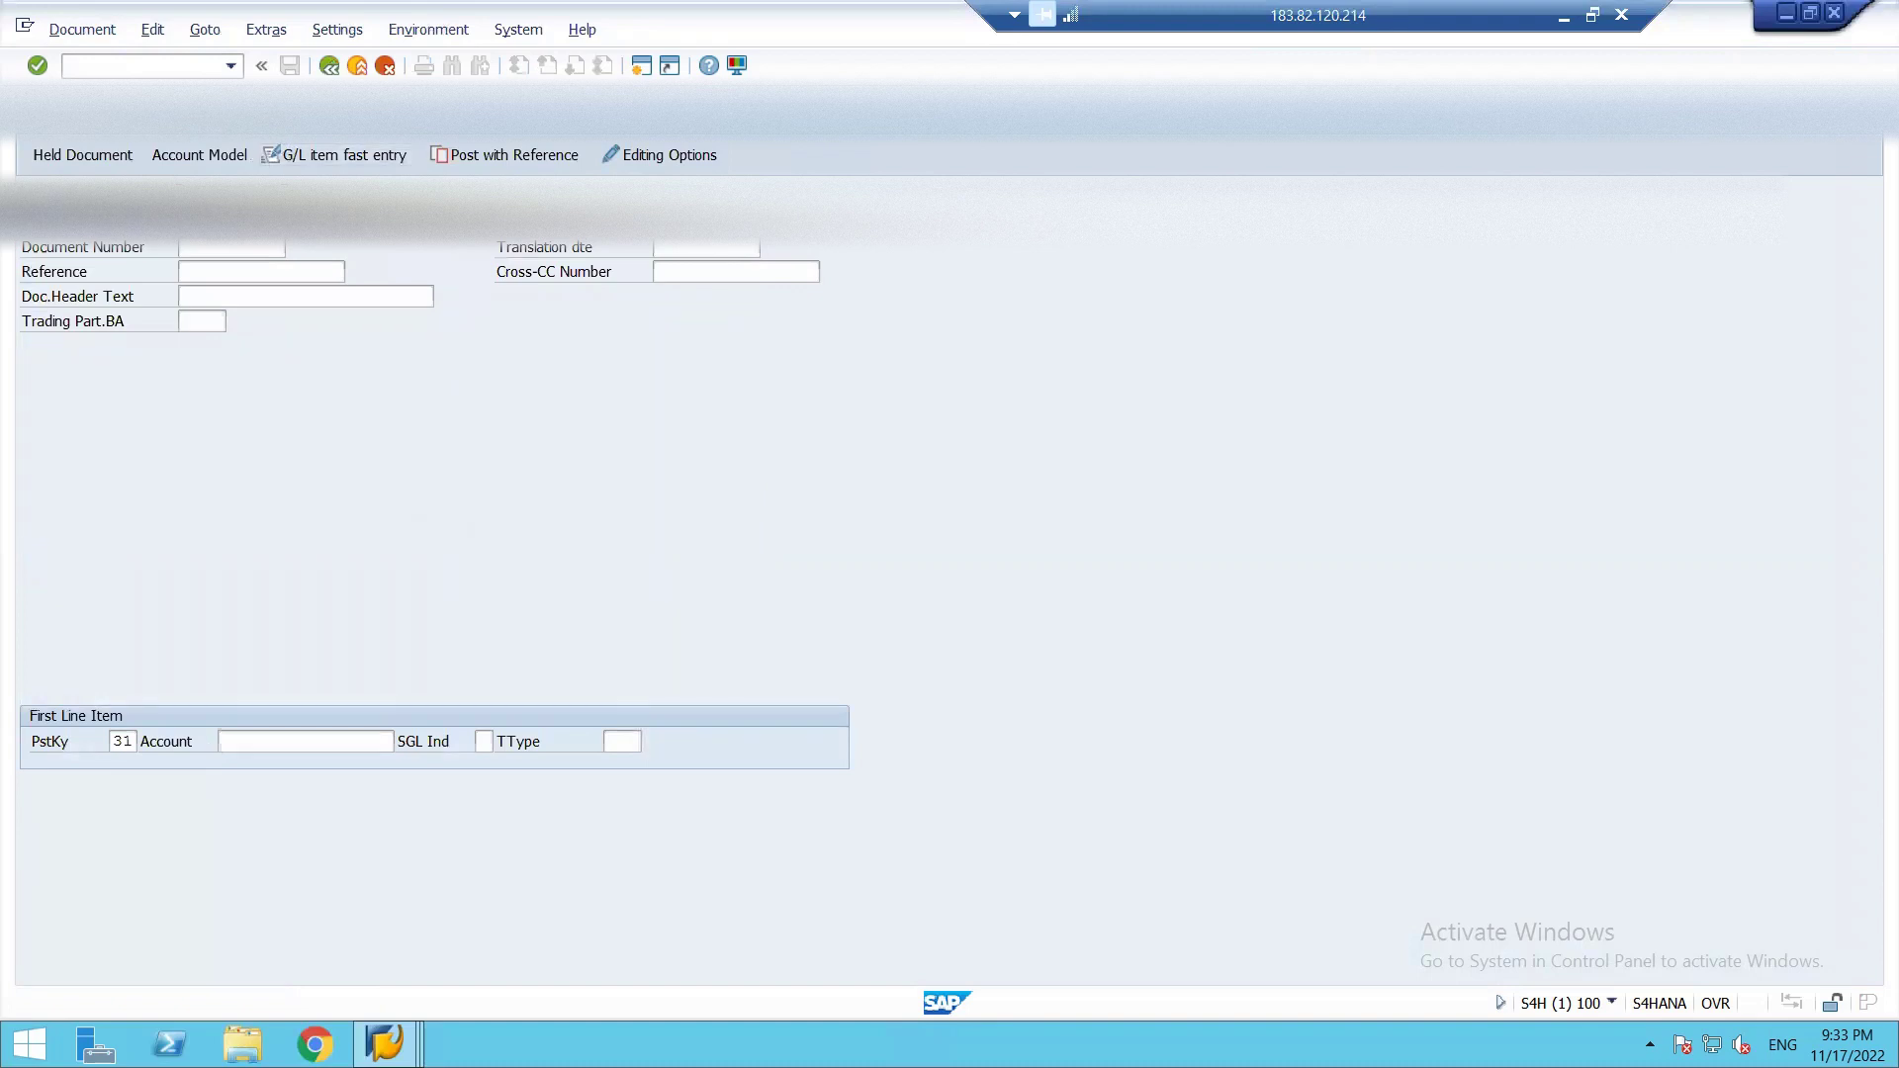
Step: Enter the invoice header date and USD currency, then start a second SAP session
{"action": "left_click", "coordinate": [231, 222]}
{"action": "type", "text": "USD"}
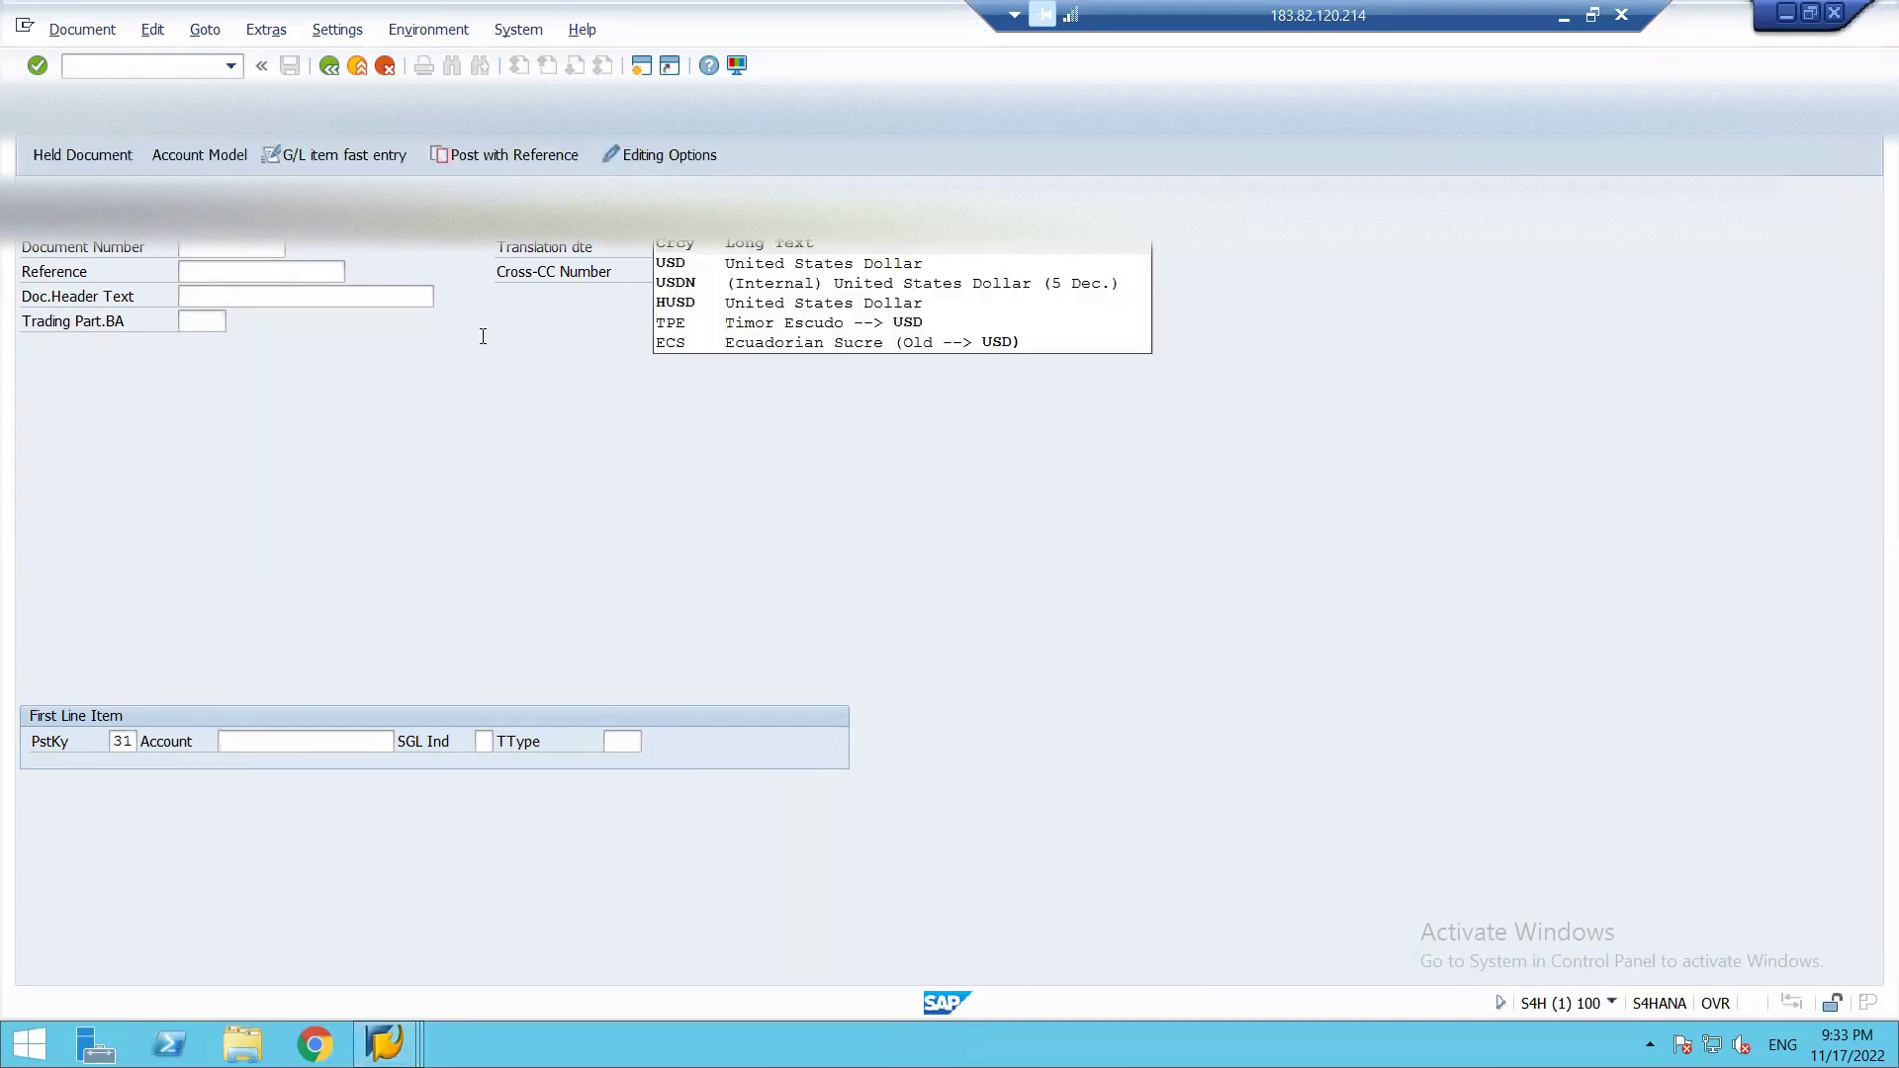
{"action": "left_click", "coordinate": [685, 265]}
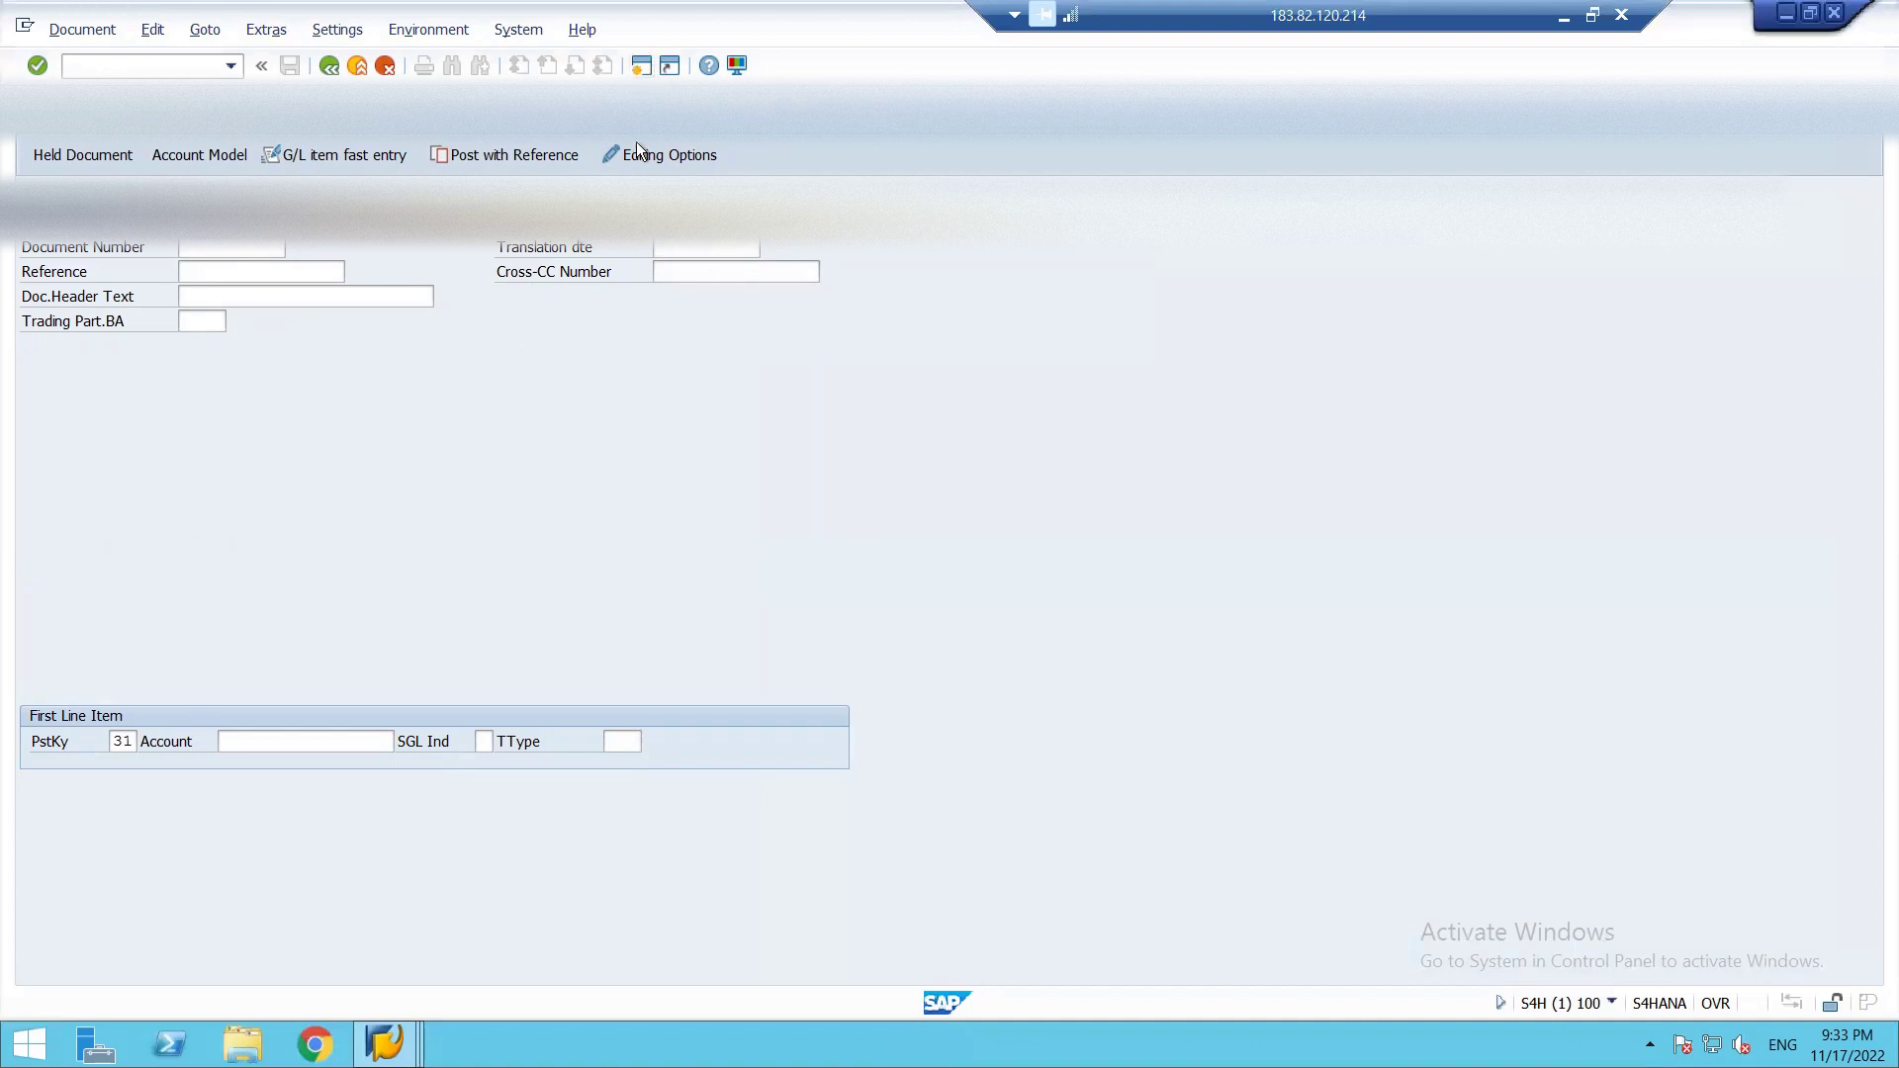
{"action": "left_click", "coordinate": [642, 68]}
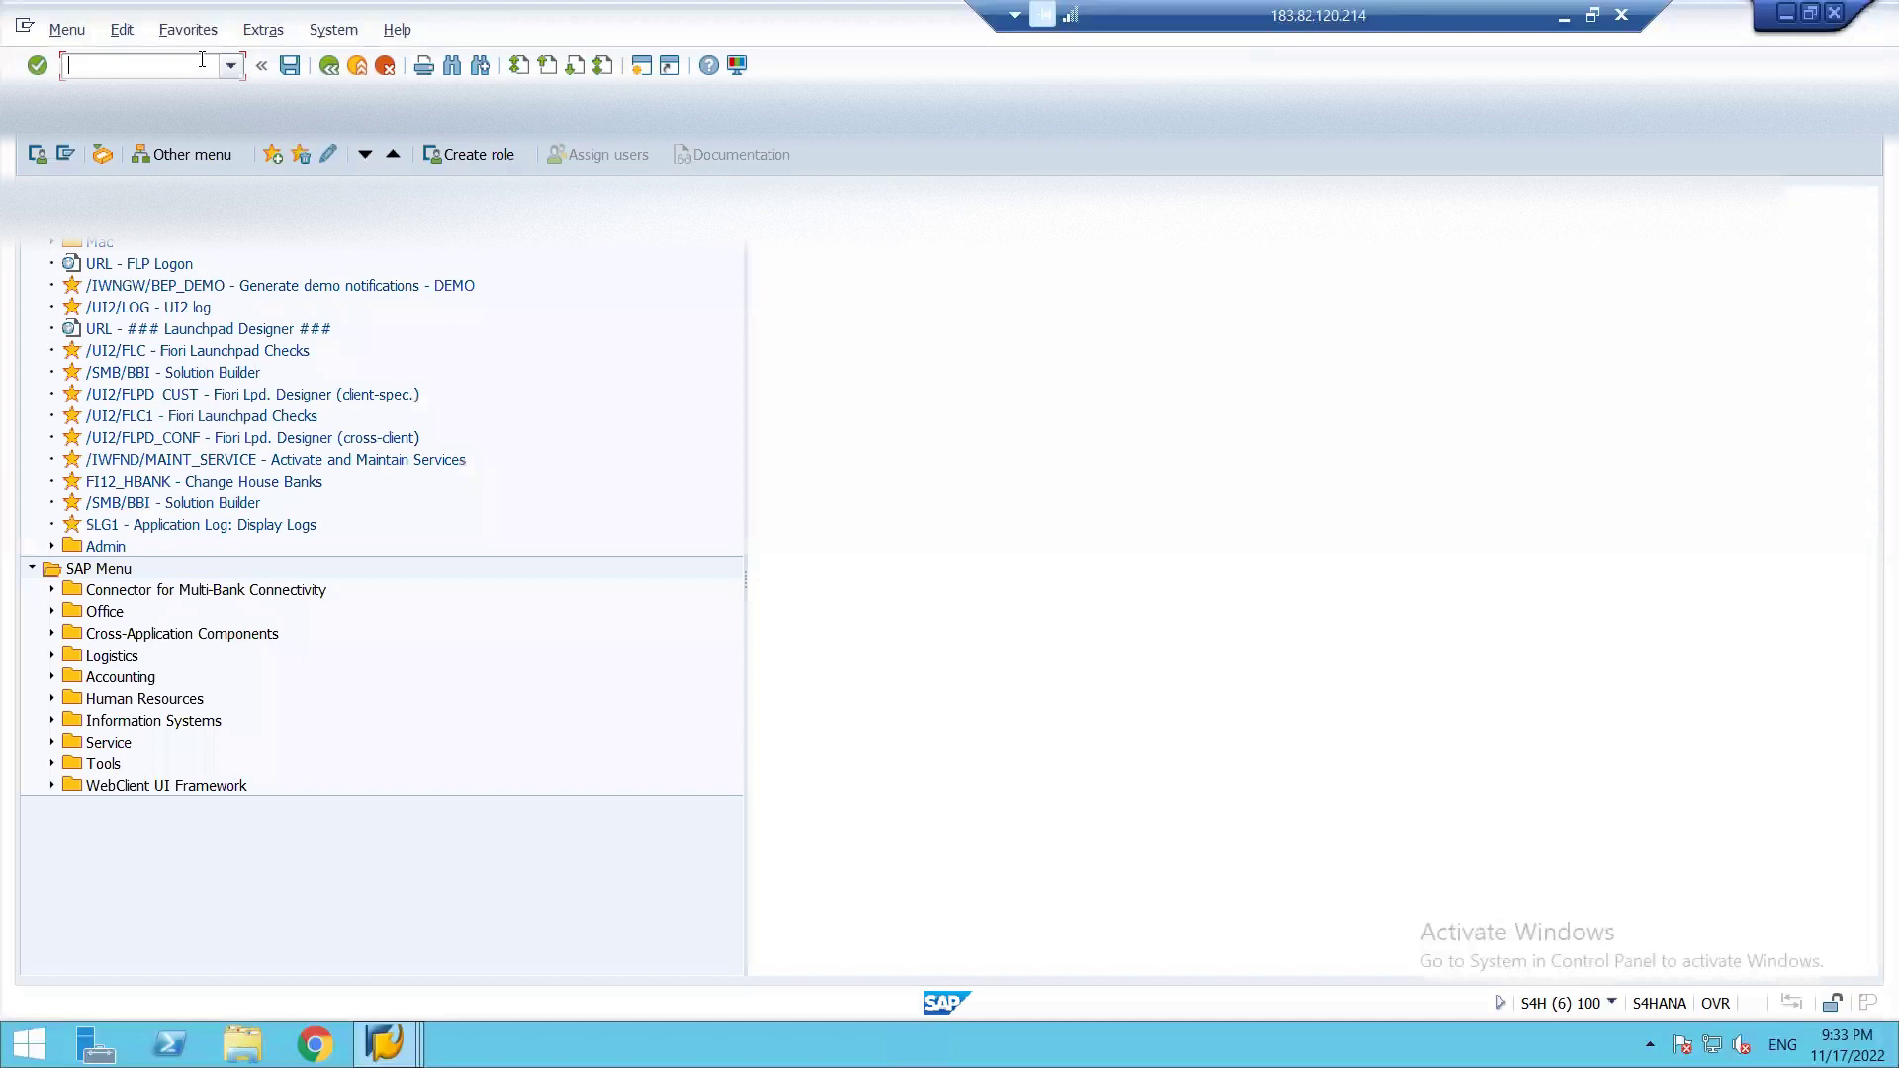
Step: In OB08, look up type M USD-to-INR rates such as the 17.06.2022 entry, then return to F-43
{"action": "type", "text": "ob08"}
{"action": "key", "text": "Return"}
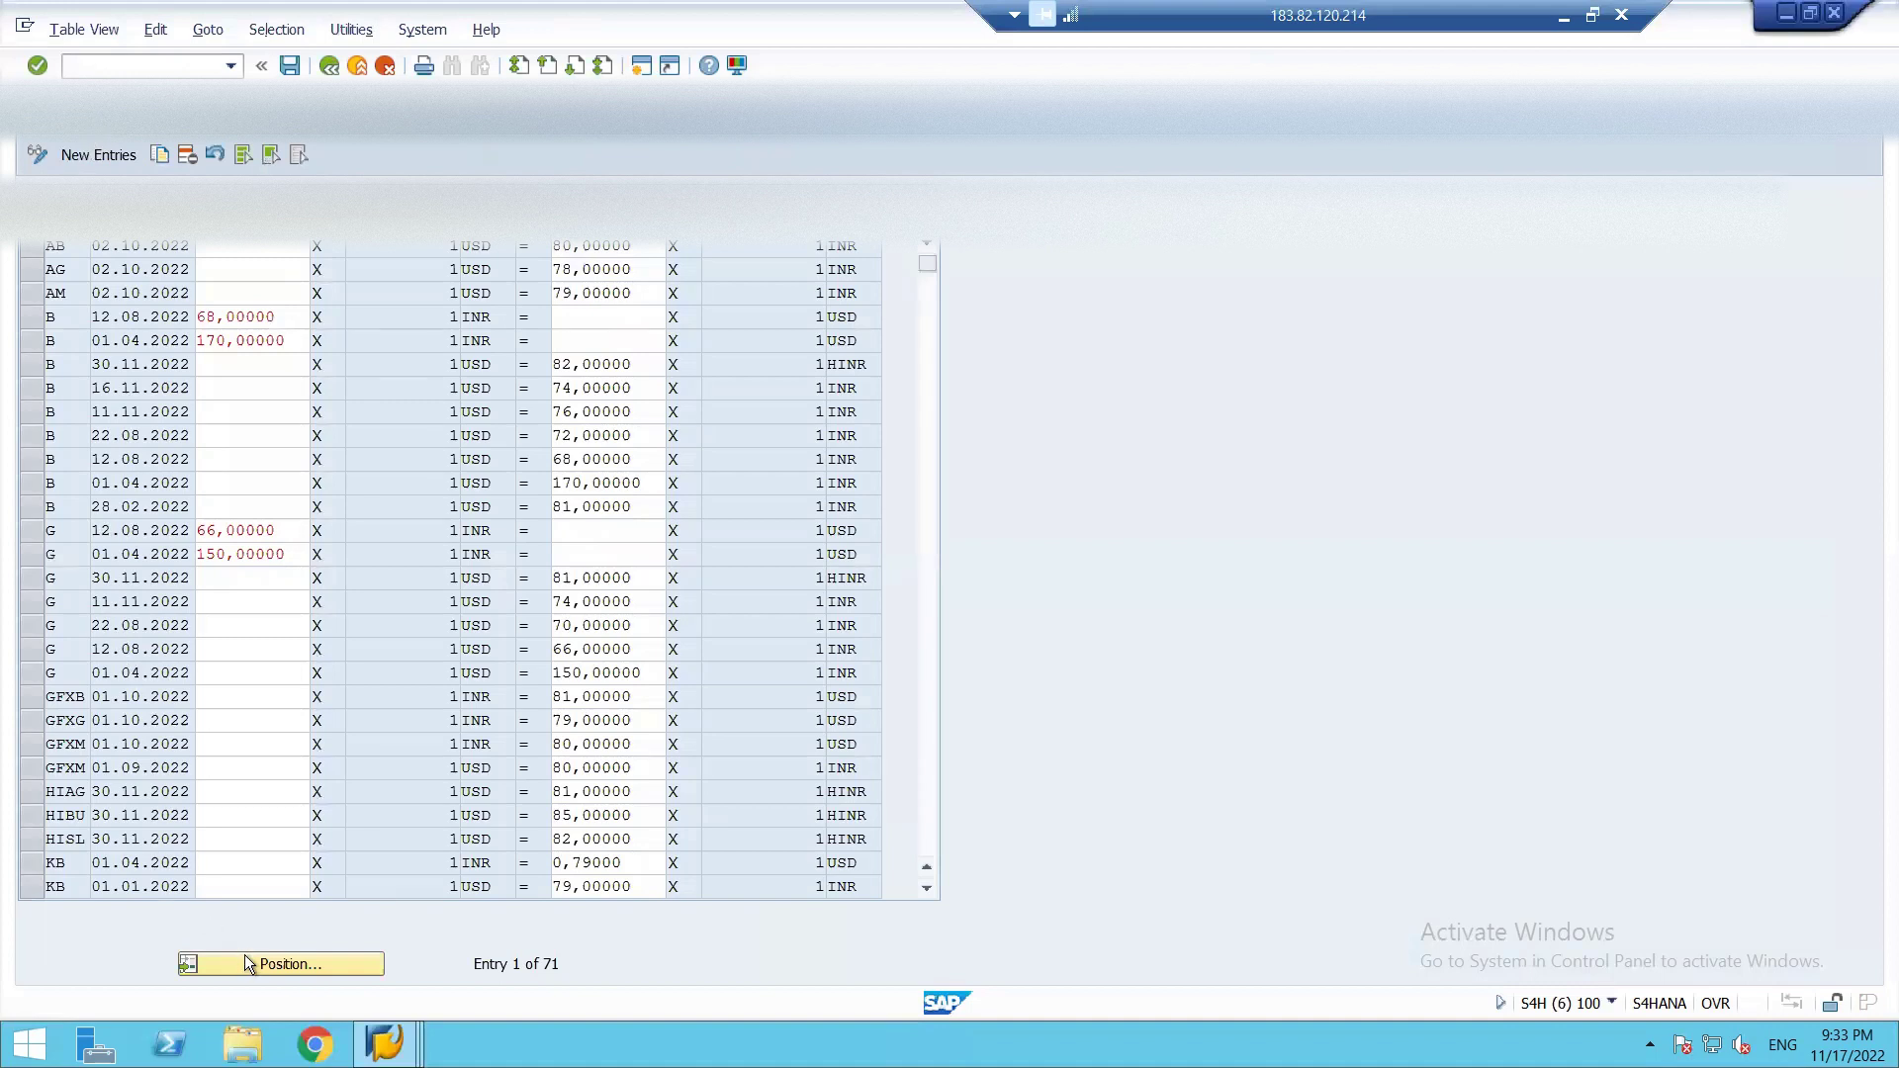
{"action": "left_click", "coordinate": [246, 960]}
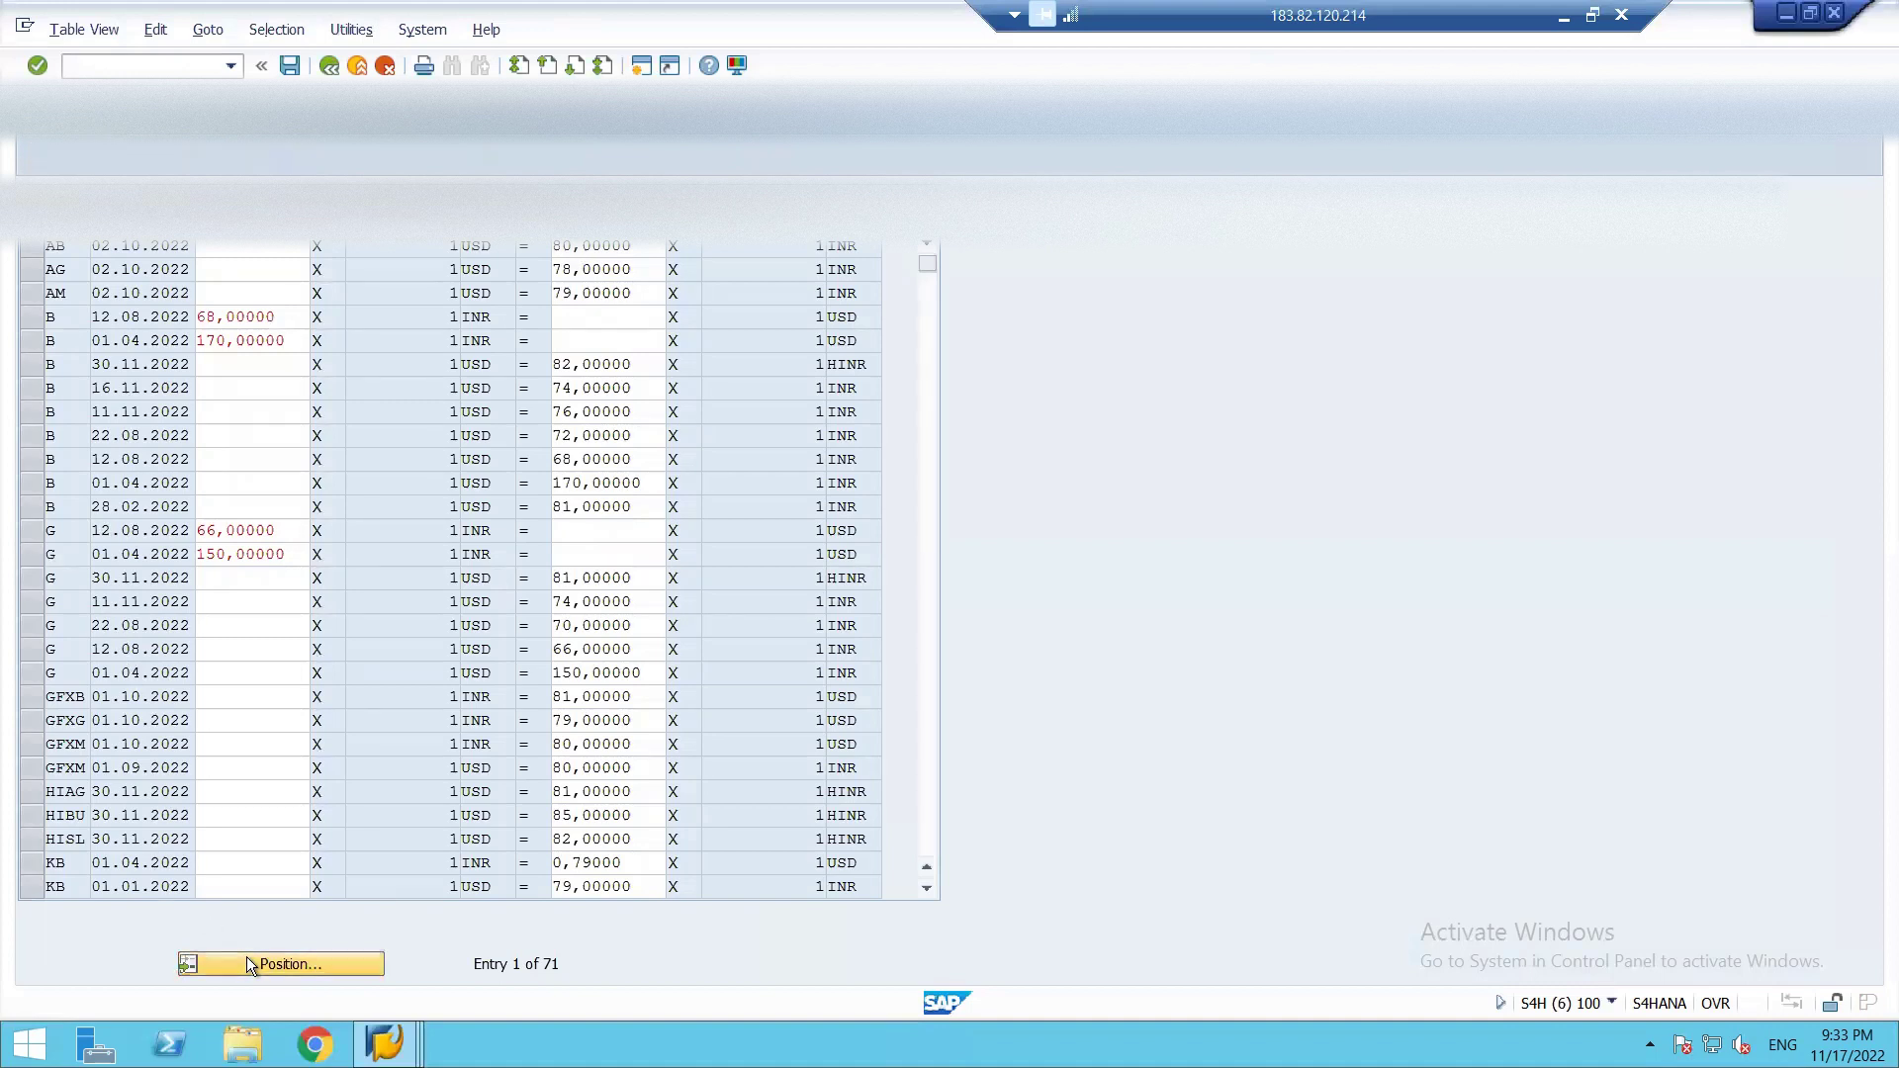
{"action": "type", "text": "m"}
{"action": "key", "text": "Tab"}
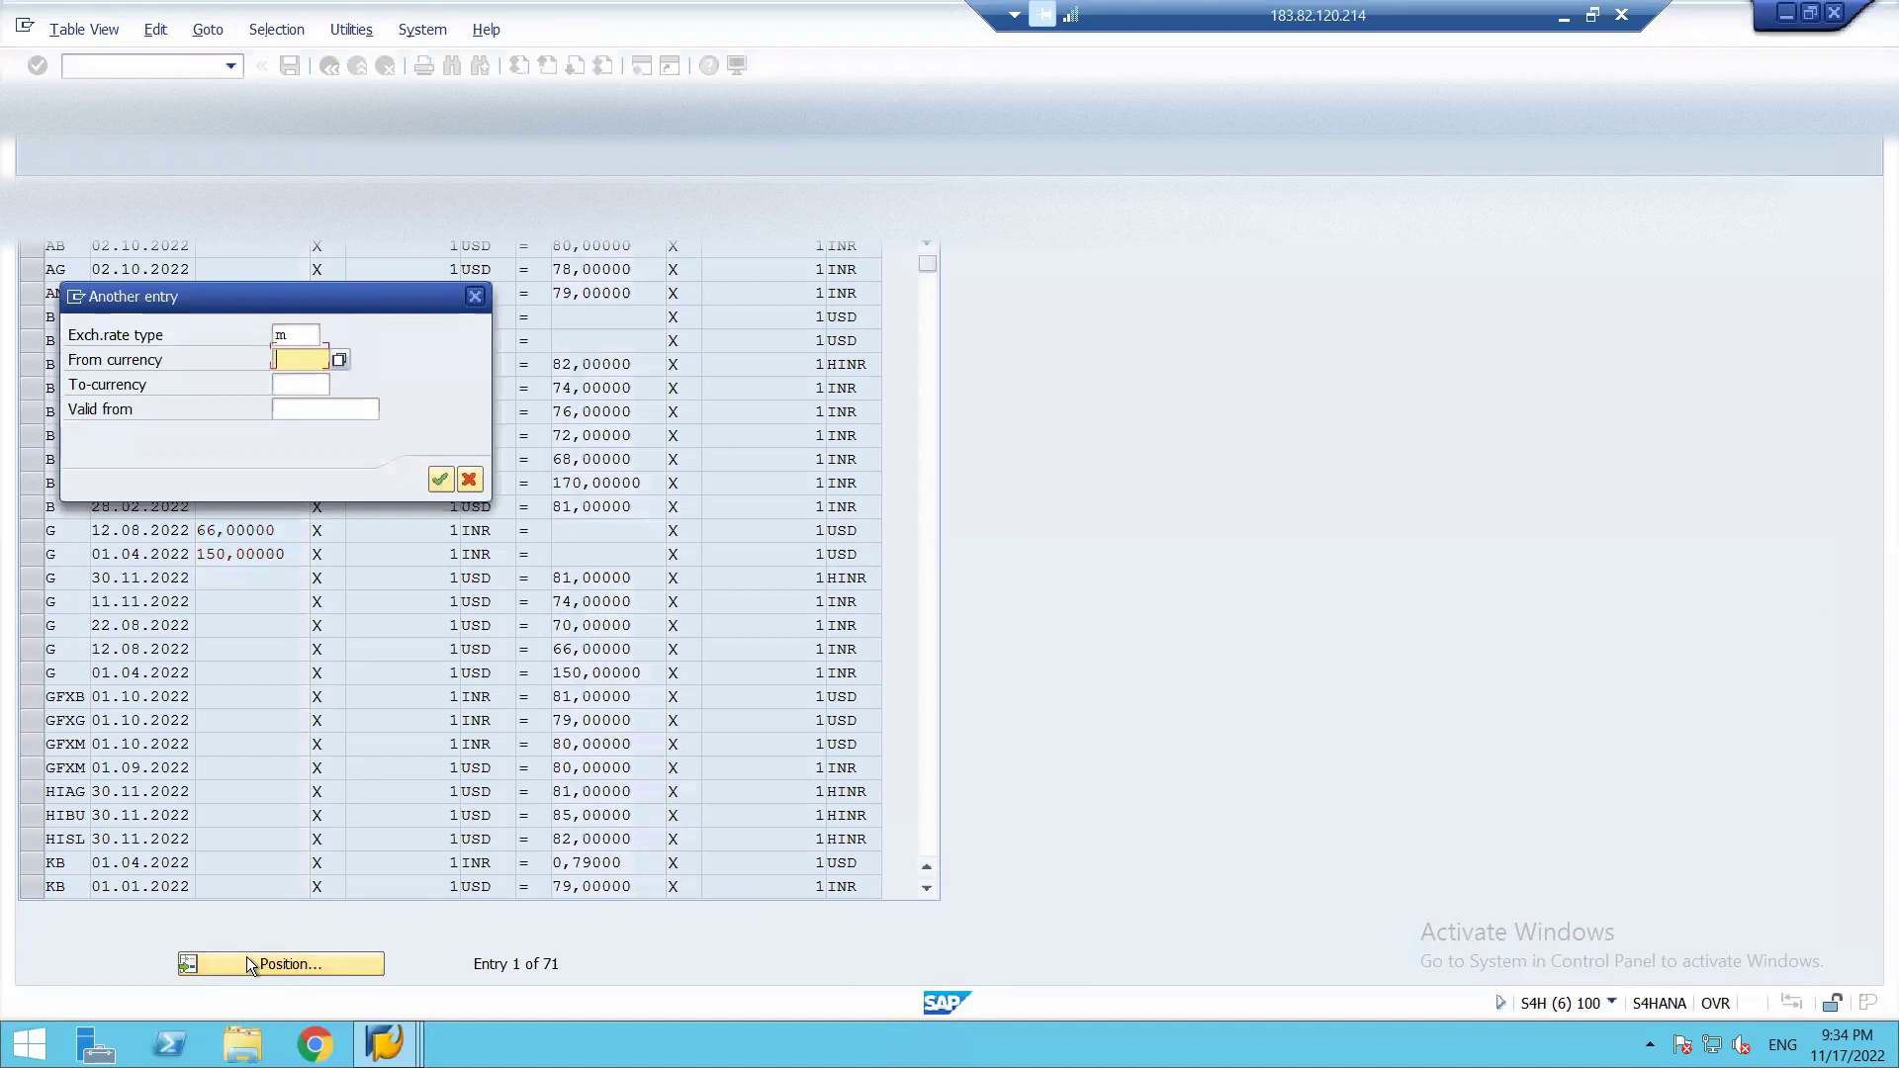
{"action": "type", "text": "usd"}
{"action": "key", "text": "Tab"}
{"action": "type", "text": "inr"}
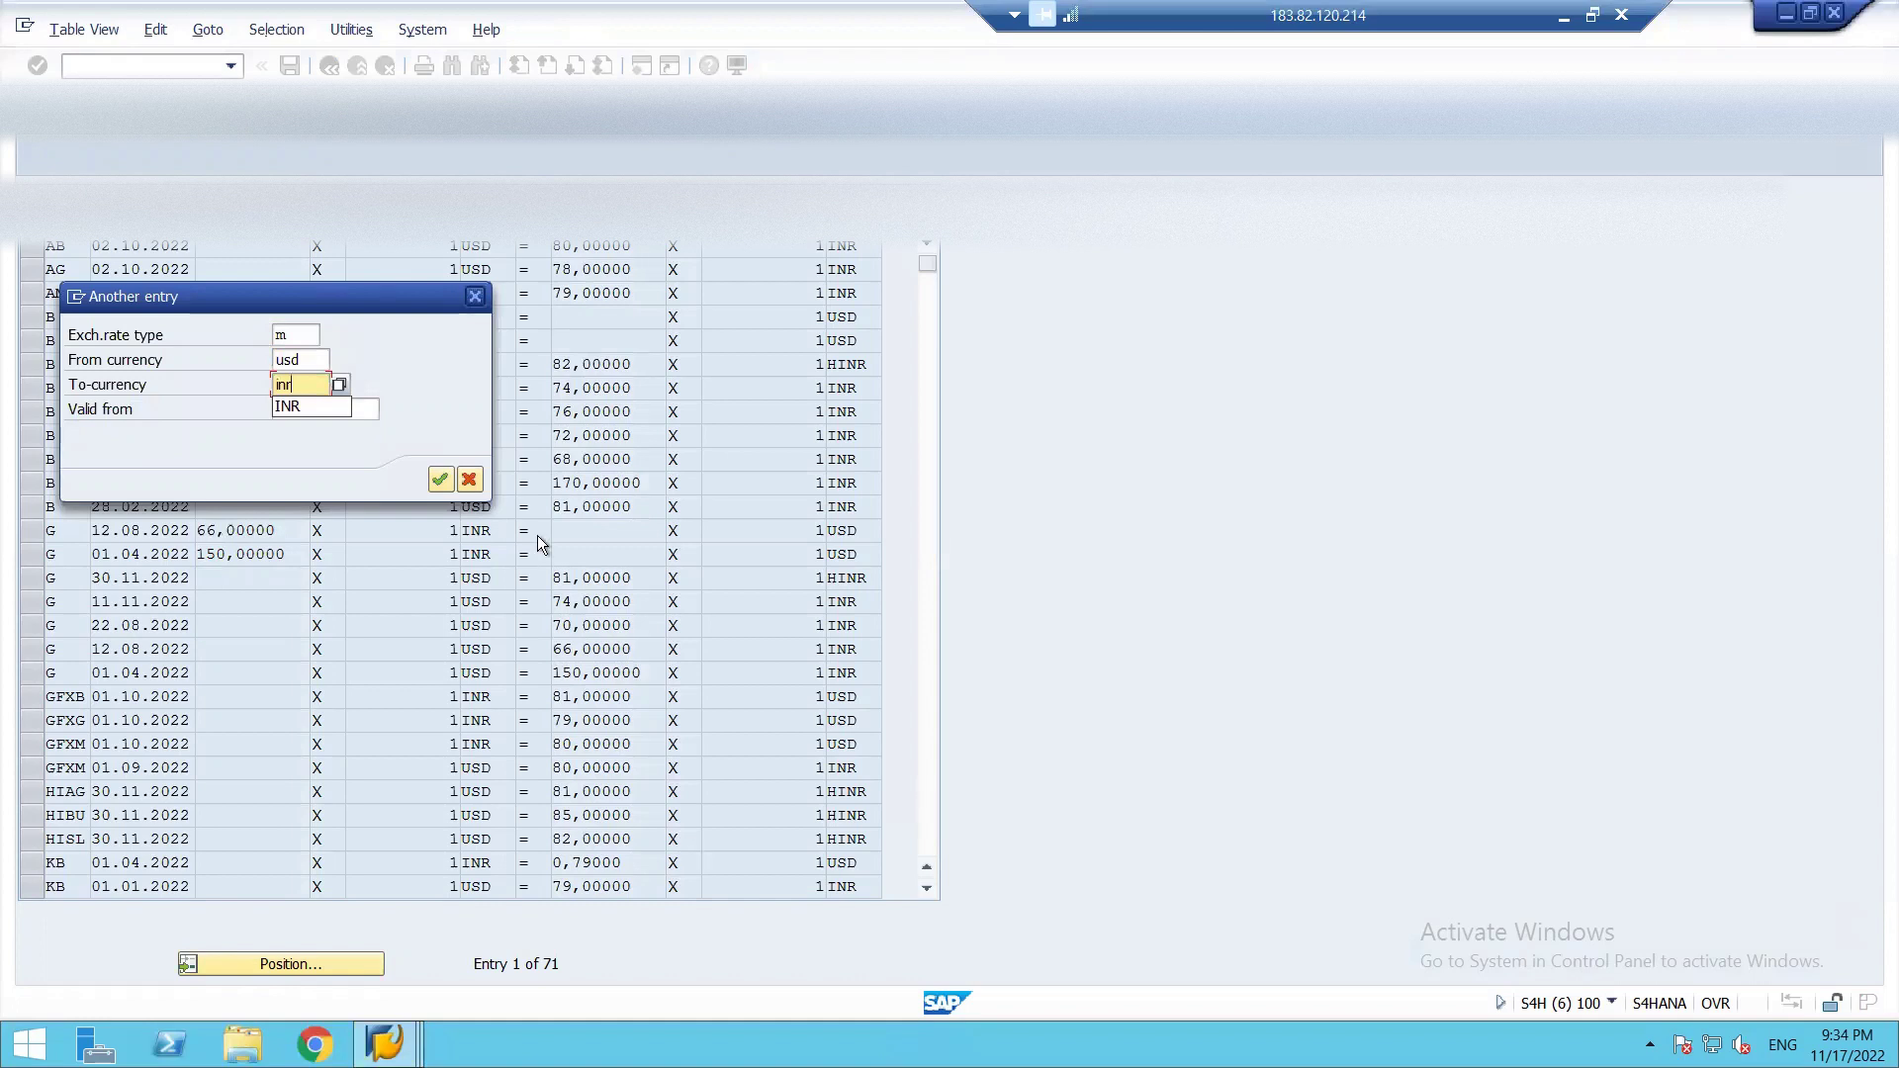
{"action": "left_click", "coordinate": [440, 481]}
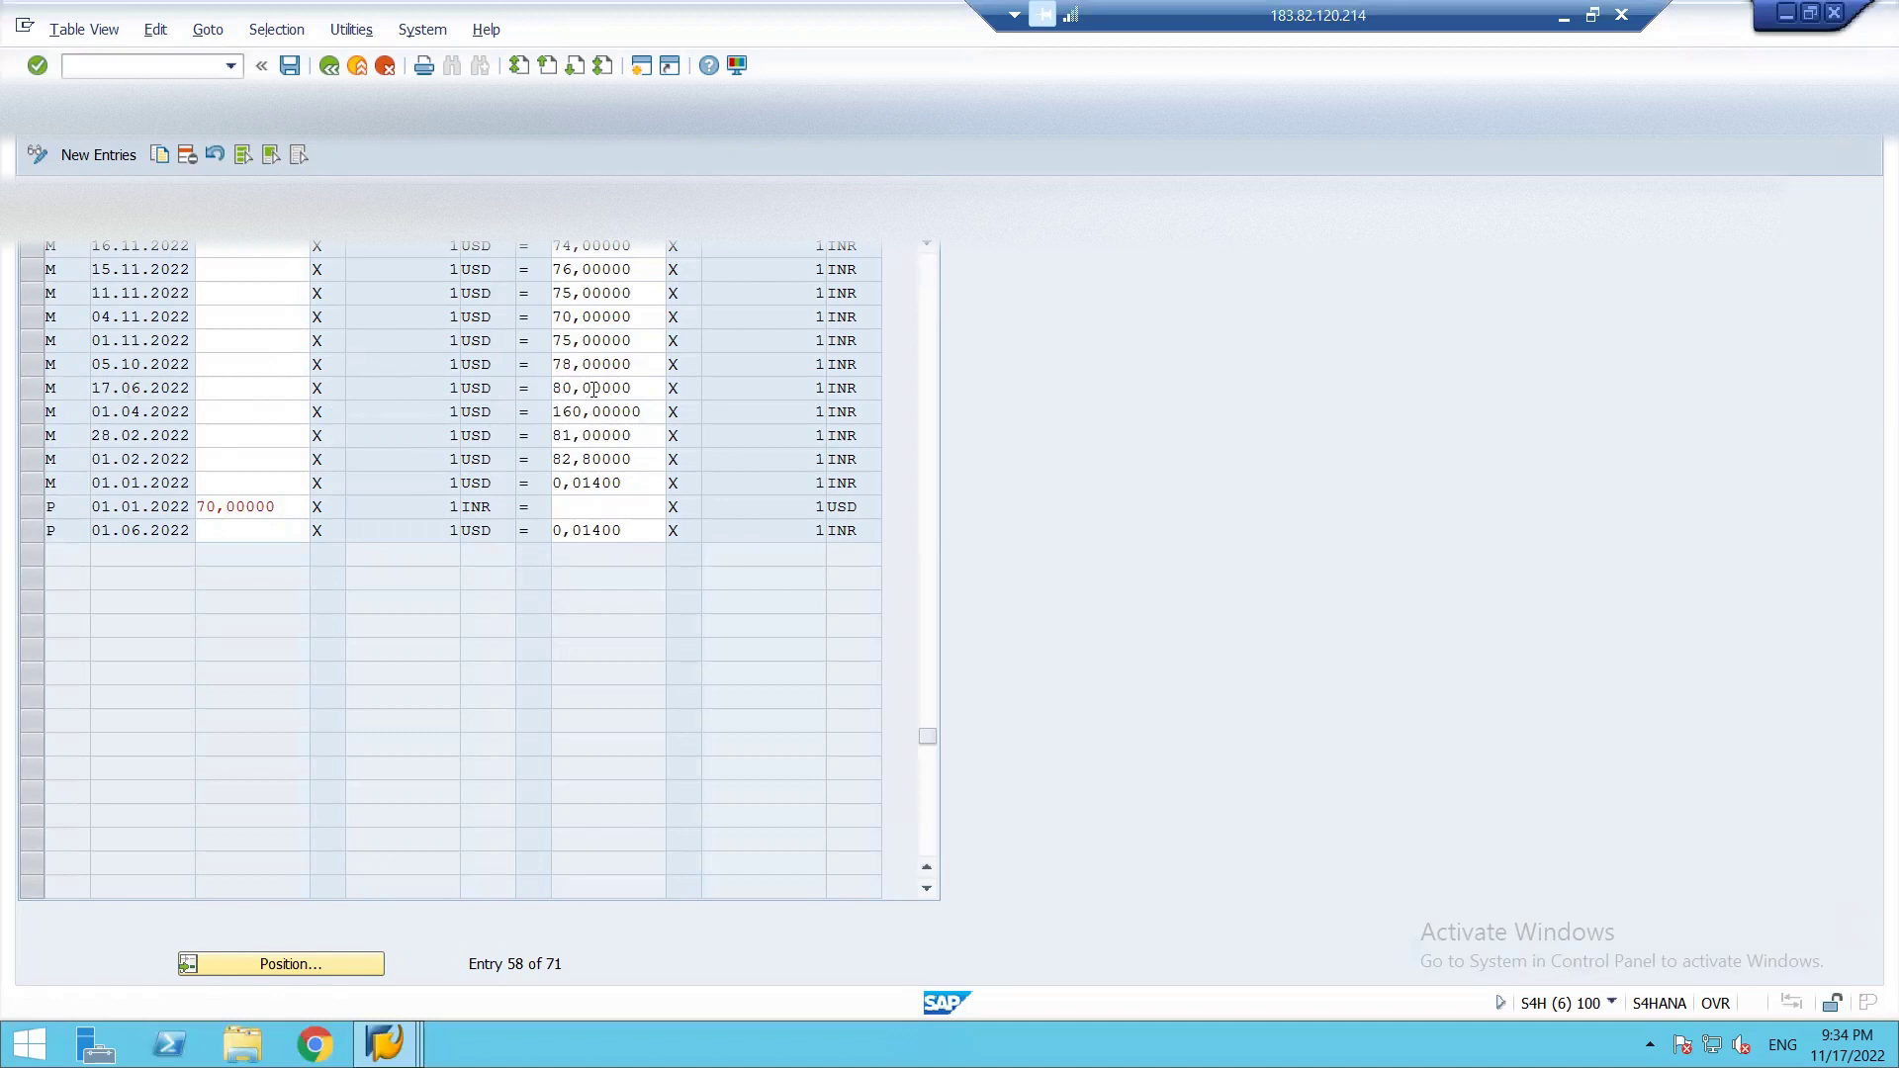
{"action": "left_click", "coordinate": [31, 395]}
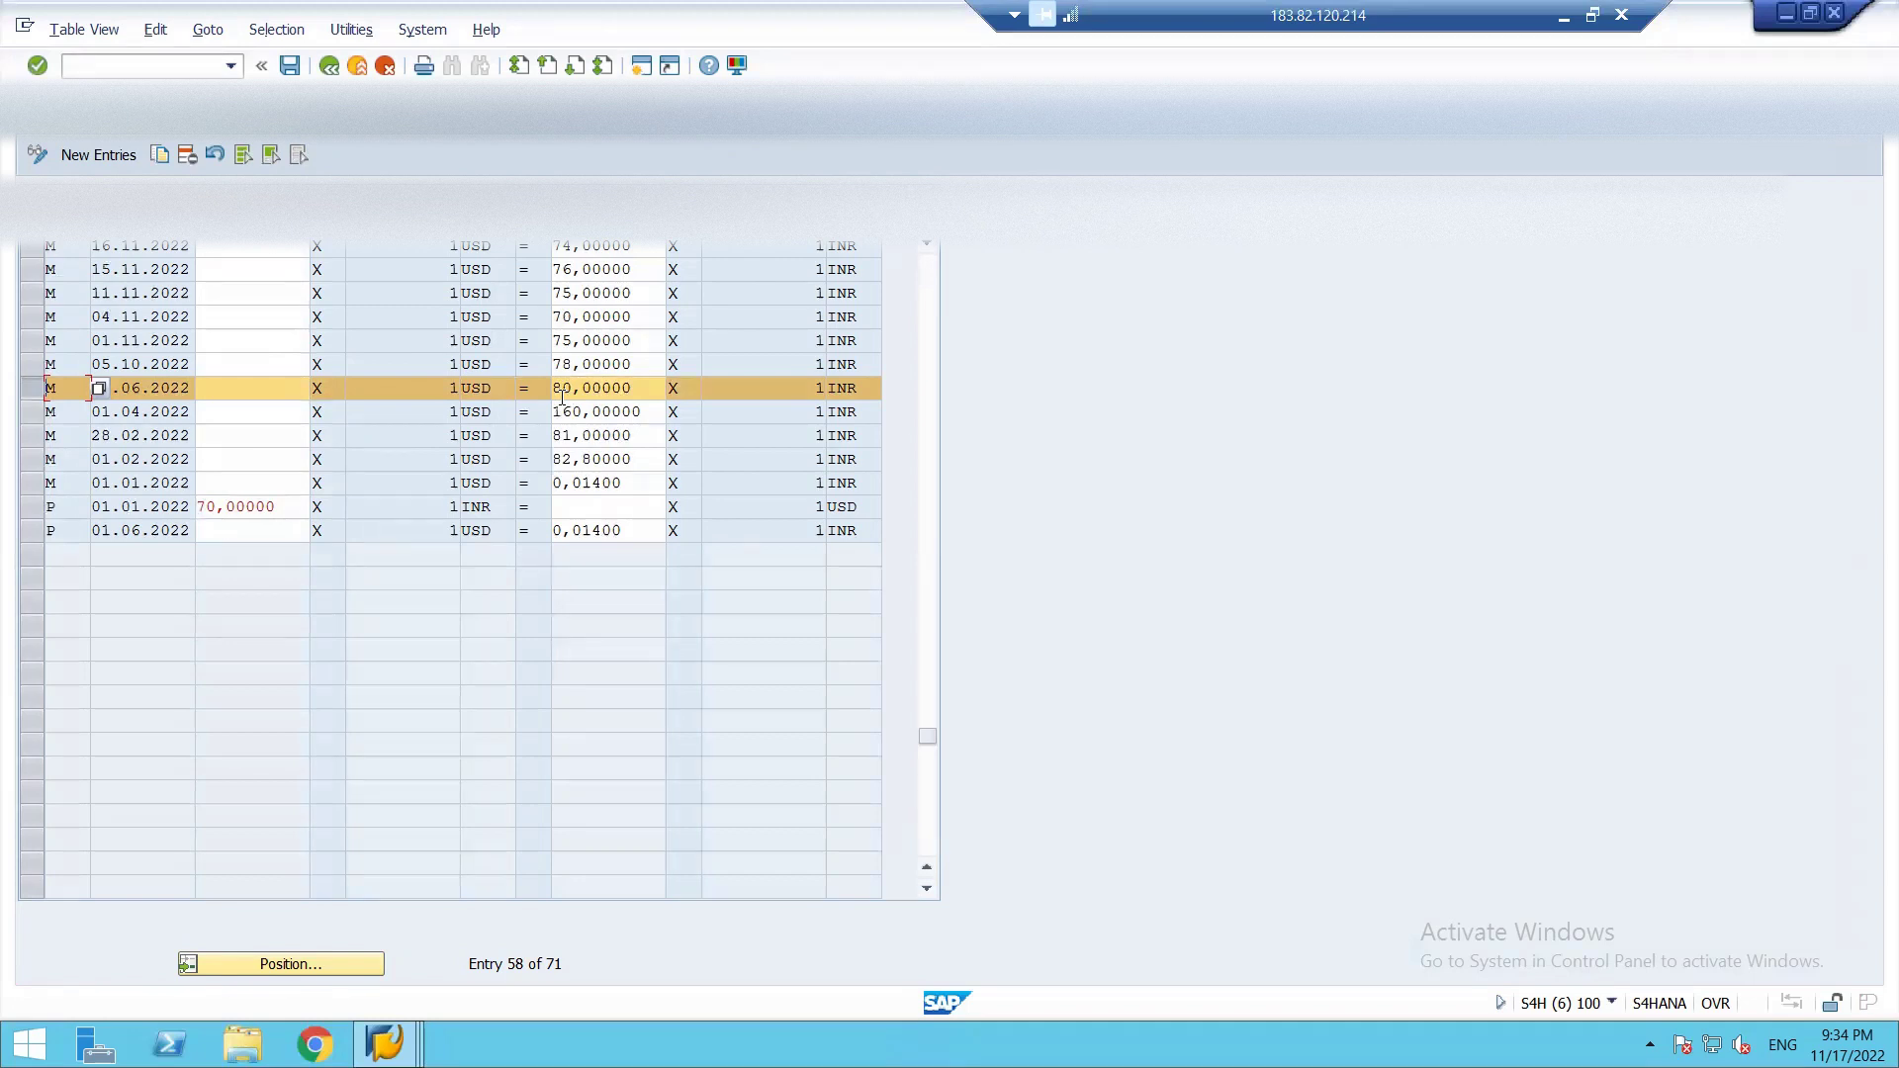
{"action": "key", "text": "alt+Tab"}
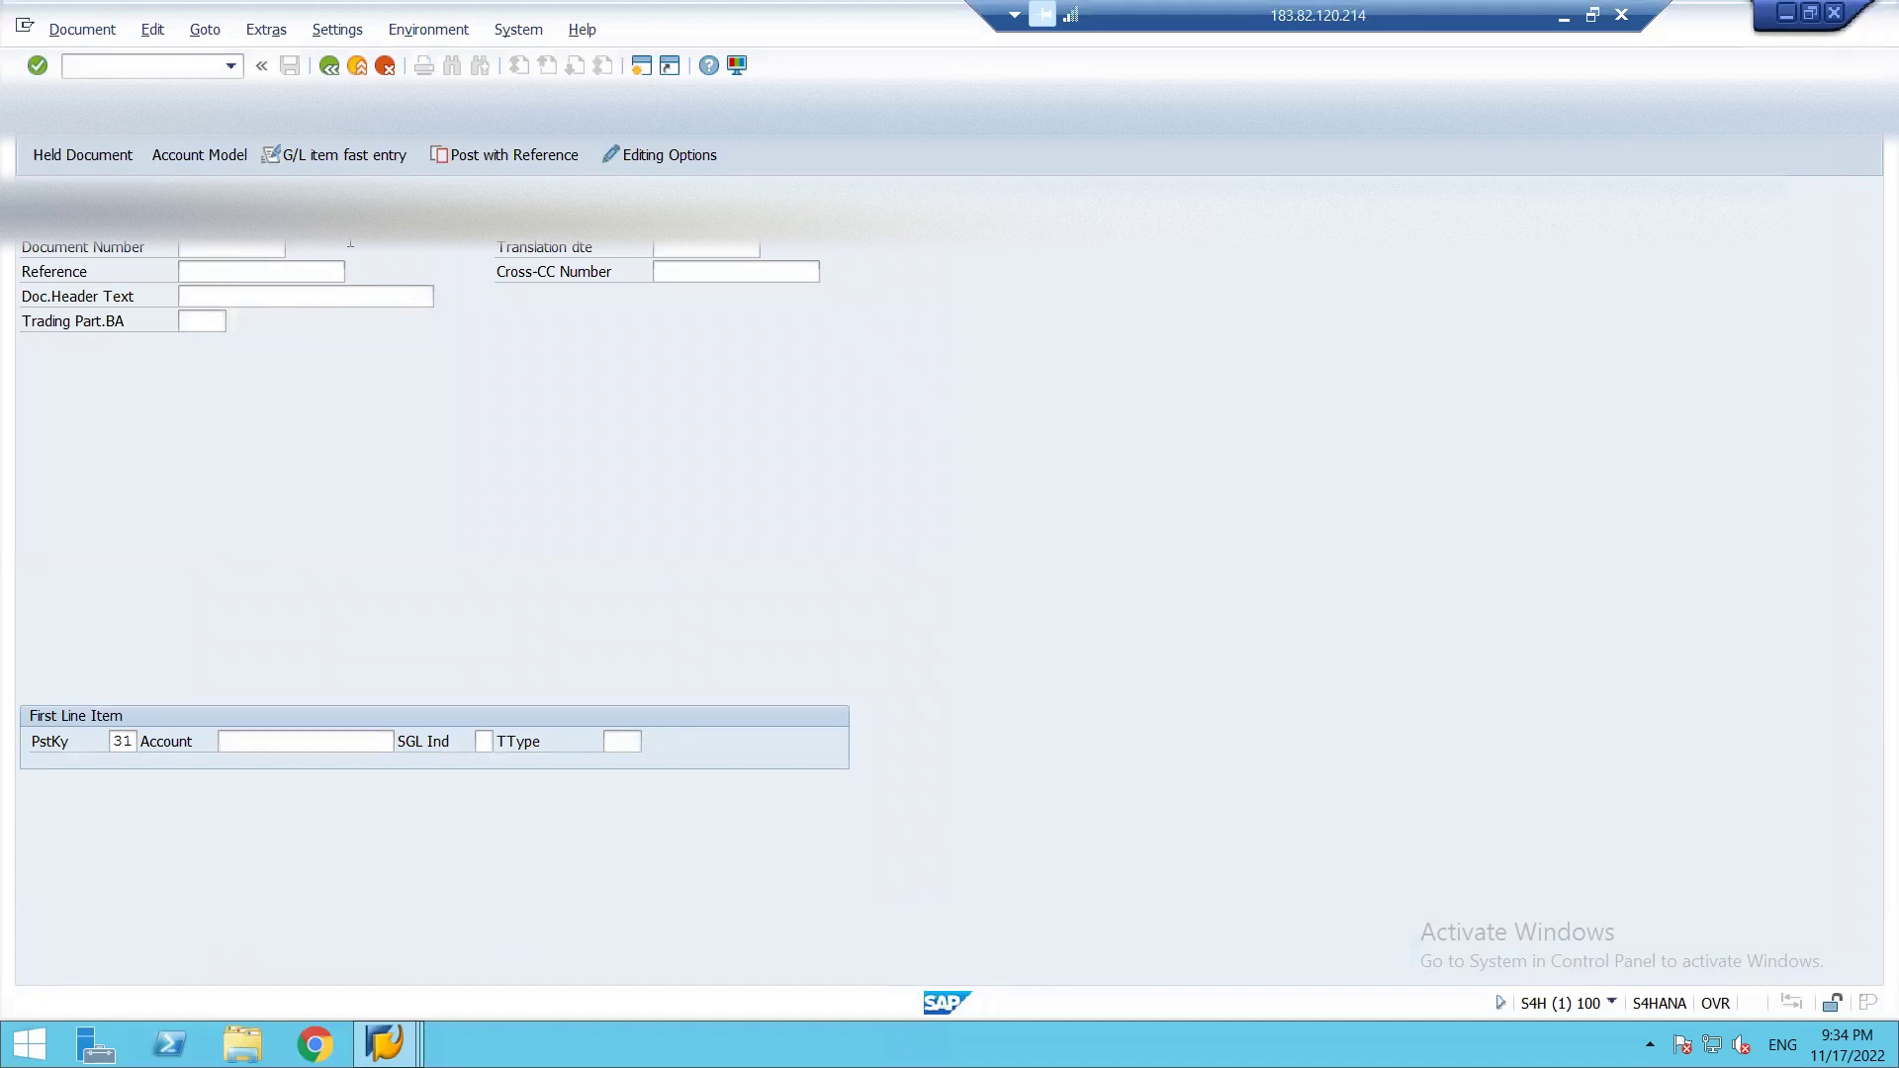
Step: Fill line 1 with the supplier found for company code 1812 and proceed past the period warning to Item 1 details
{"action": "left_click", "coordinate": [281, 740]}
{"action": "left_click", "coordinate": [406, 742]}
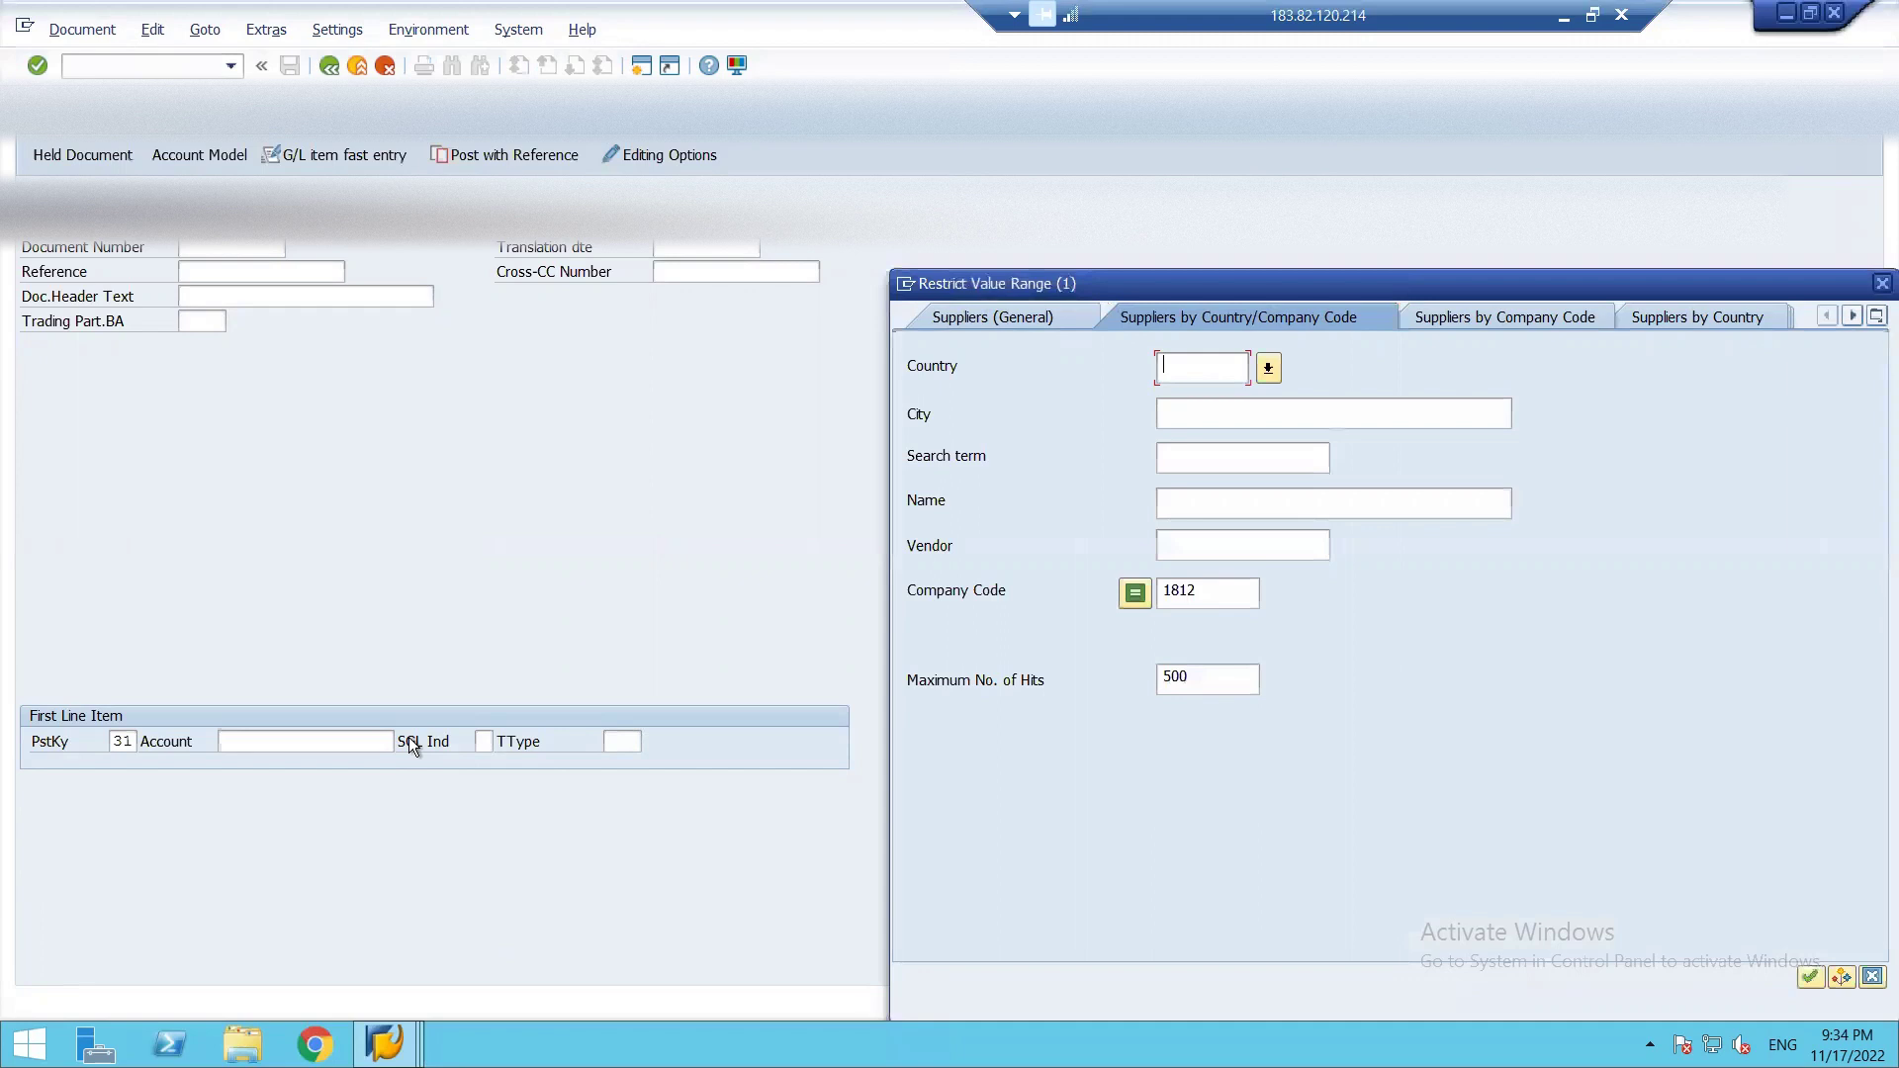
{"action": "key", "text": "Return"}
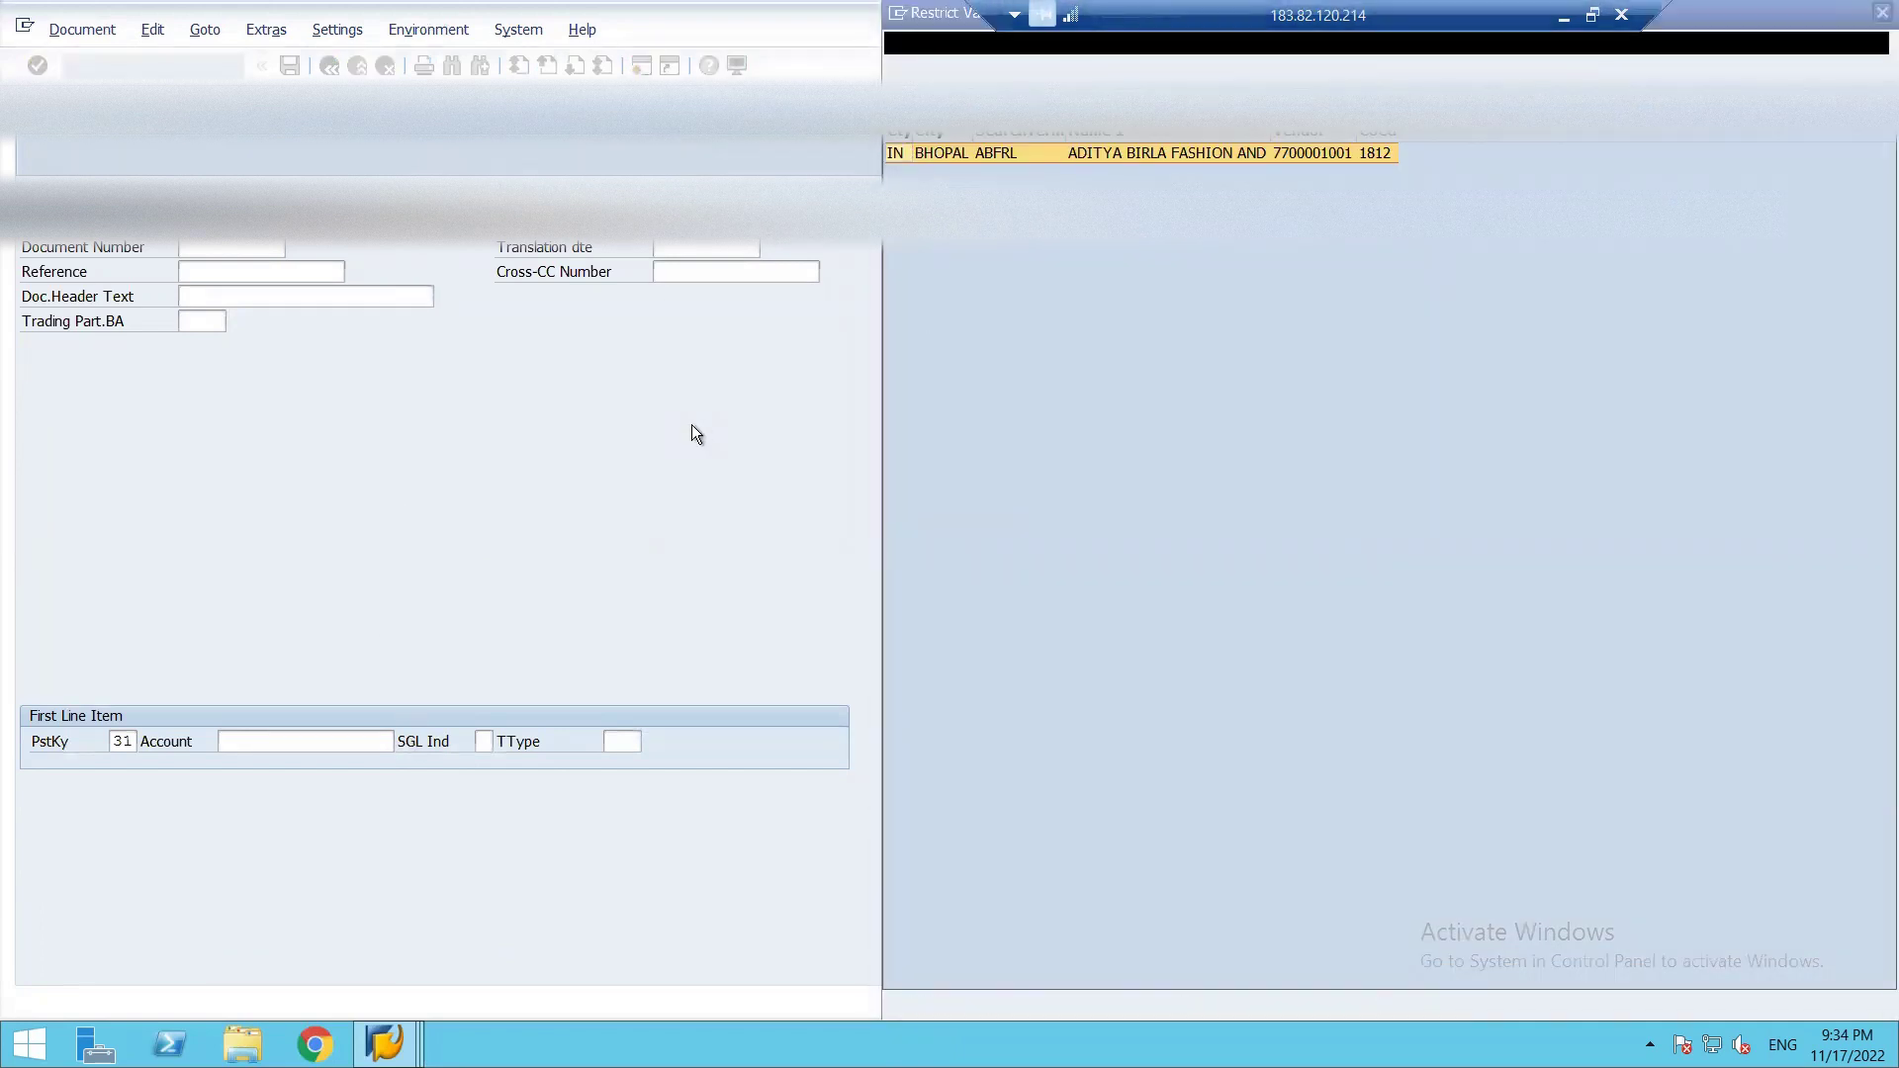
{"action": "key", "text": "Return"}
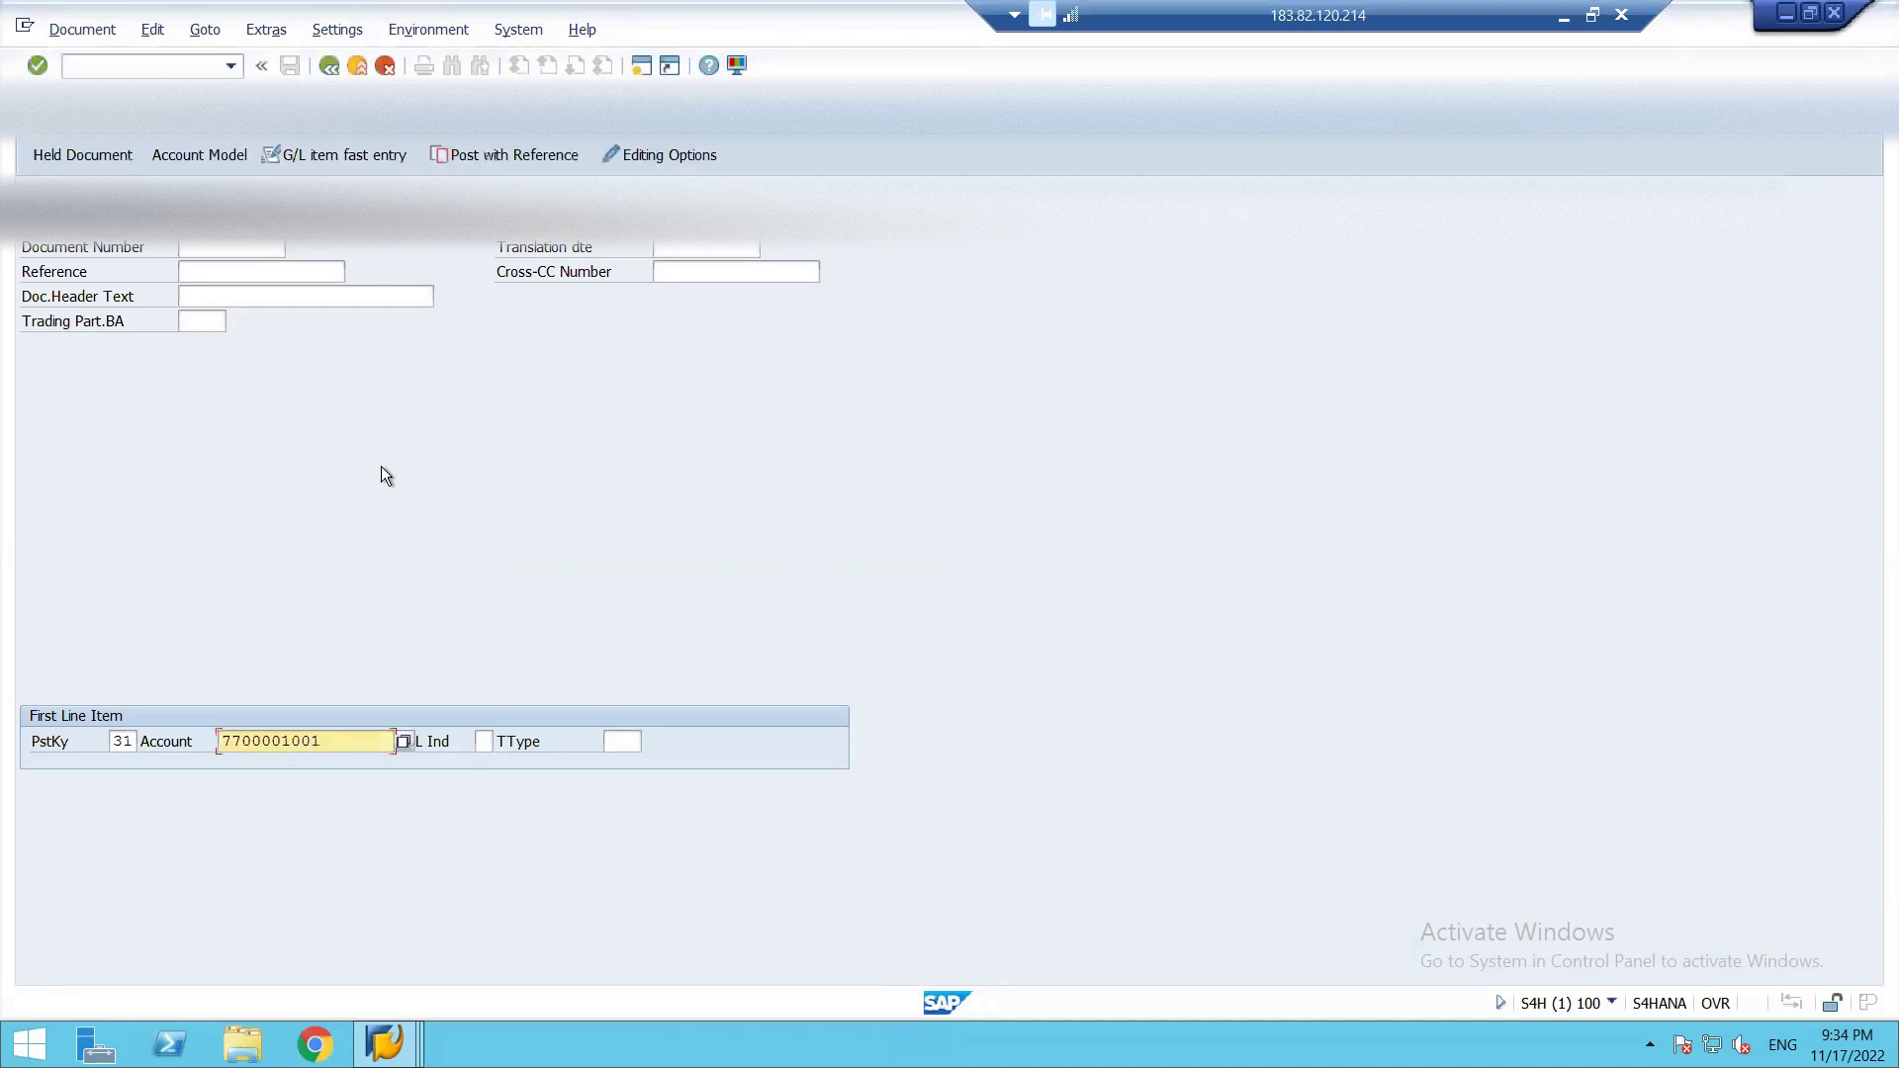
{"action": "key", "text": "Return"}
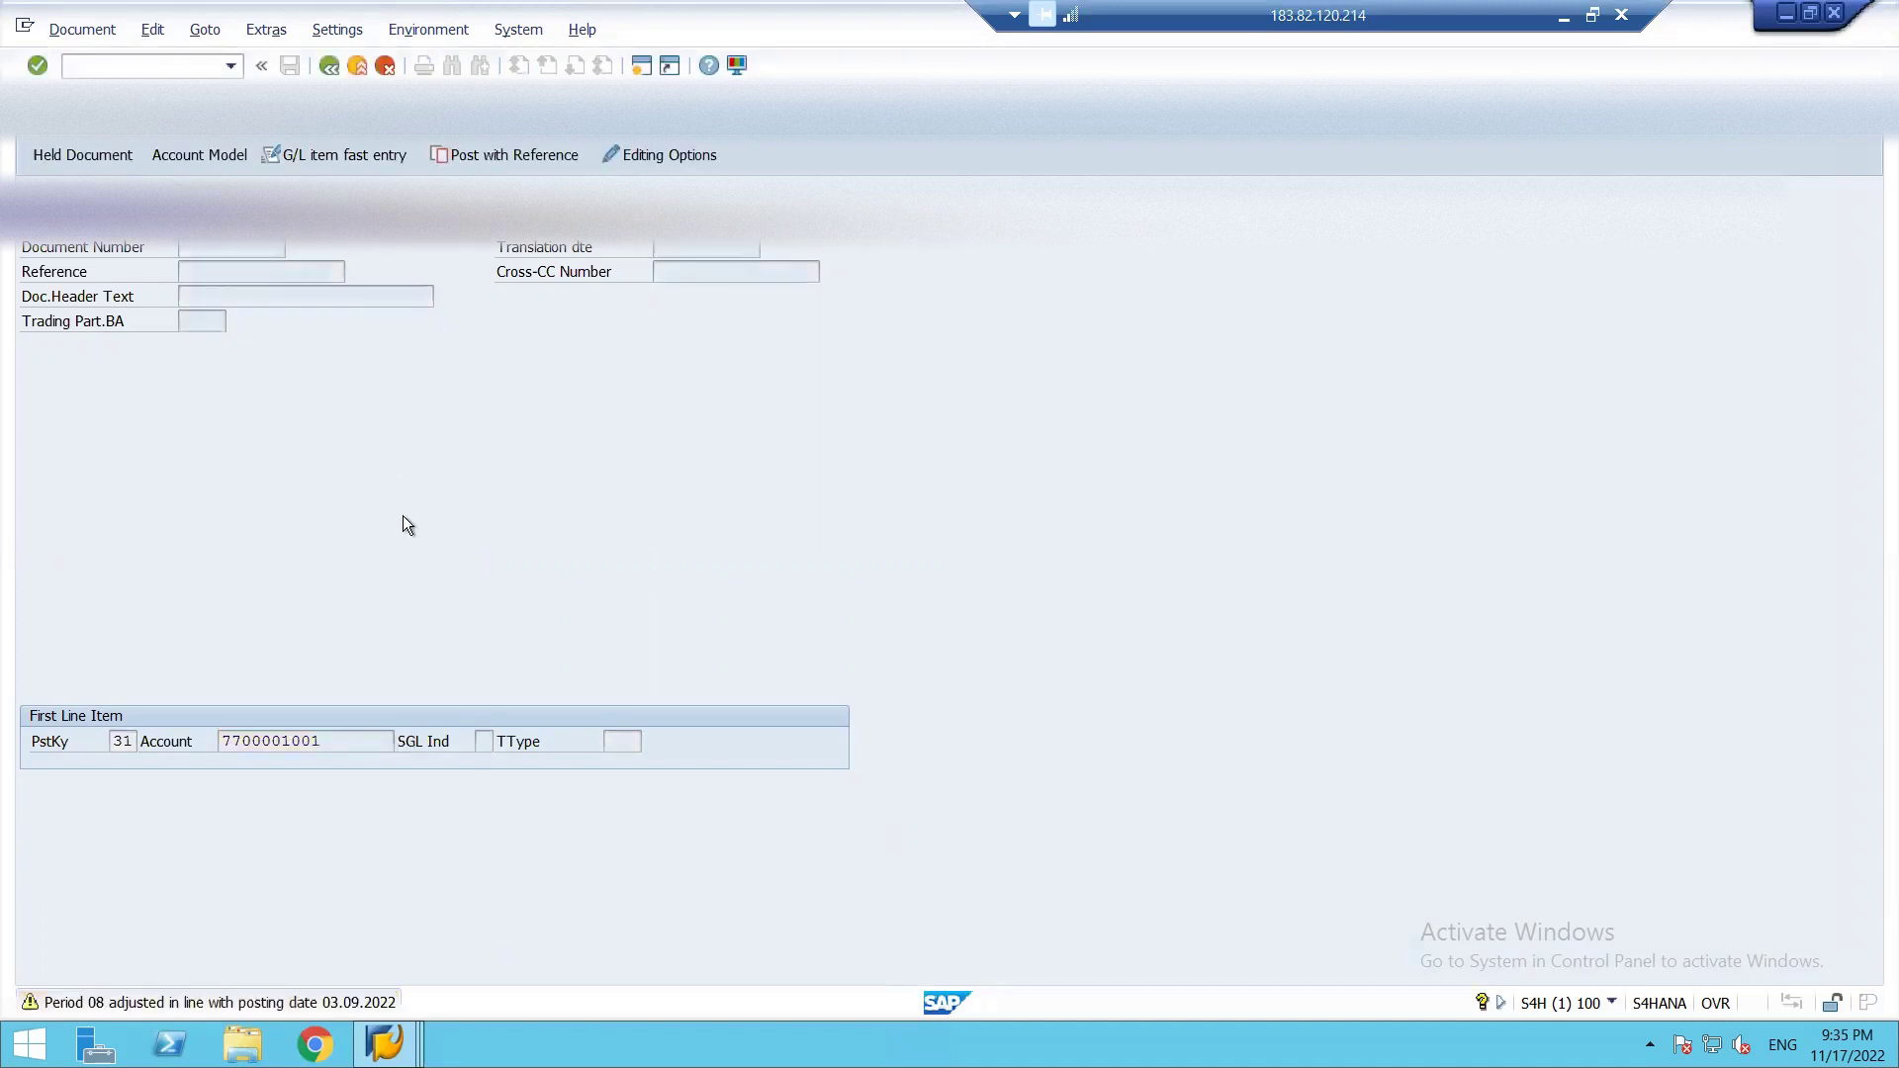
{"action": "key", "text": "Return"}
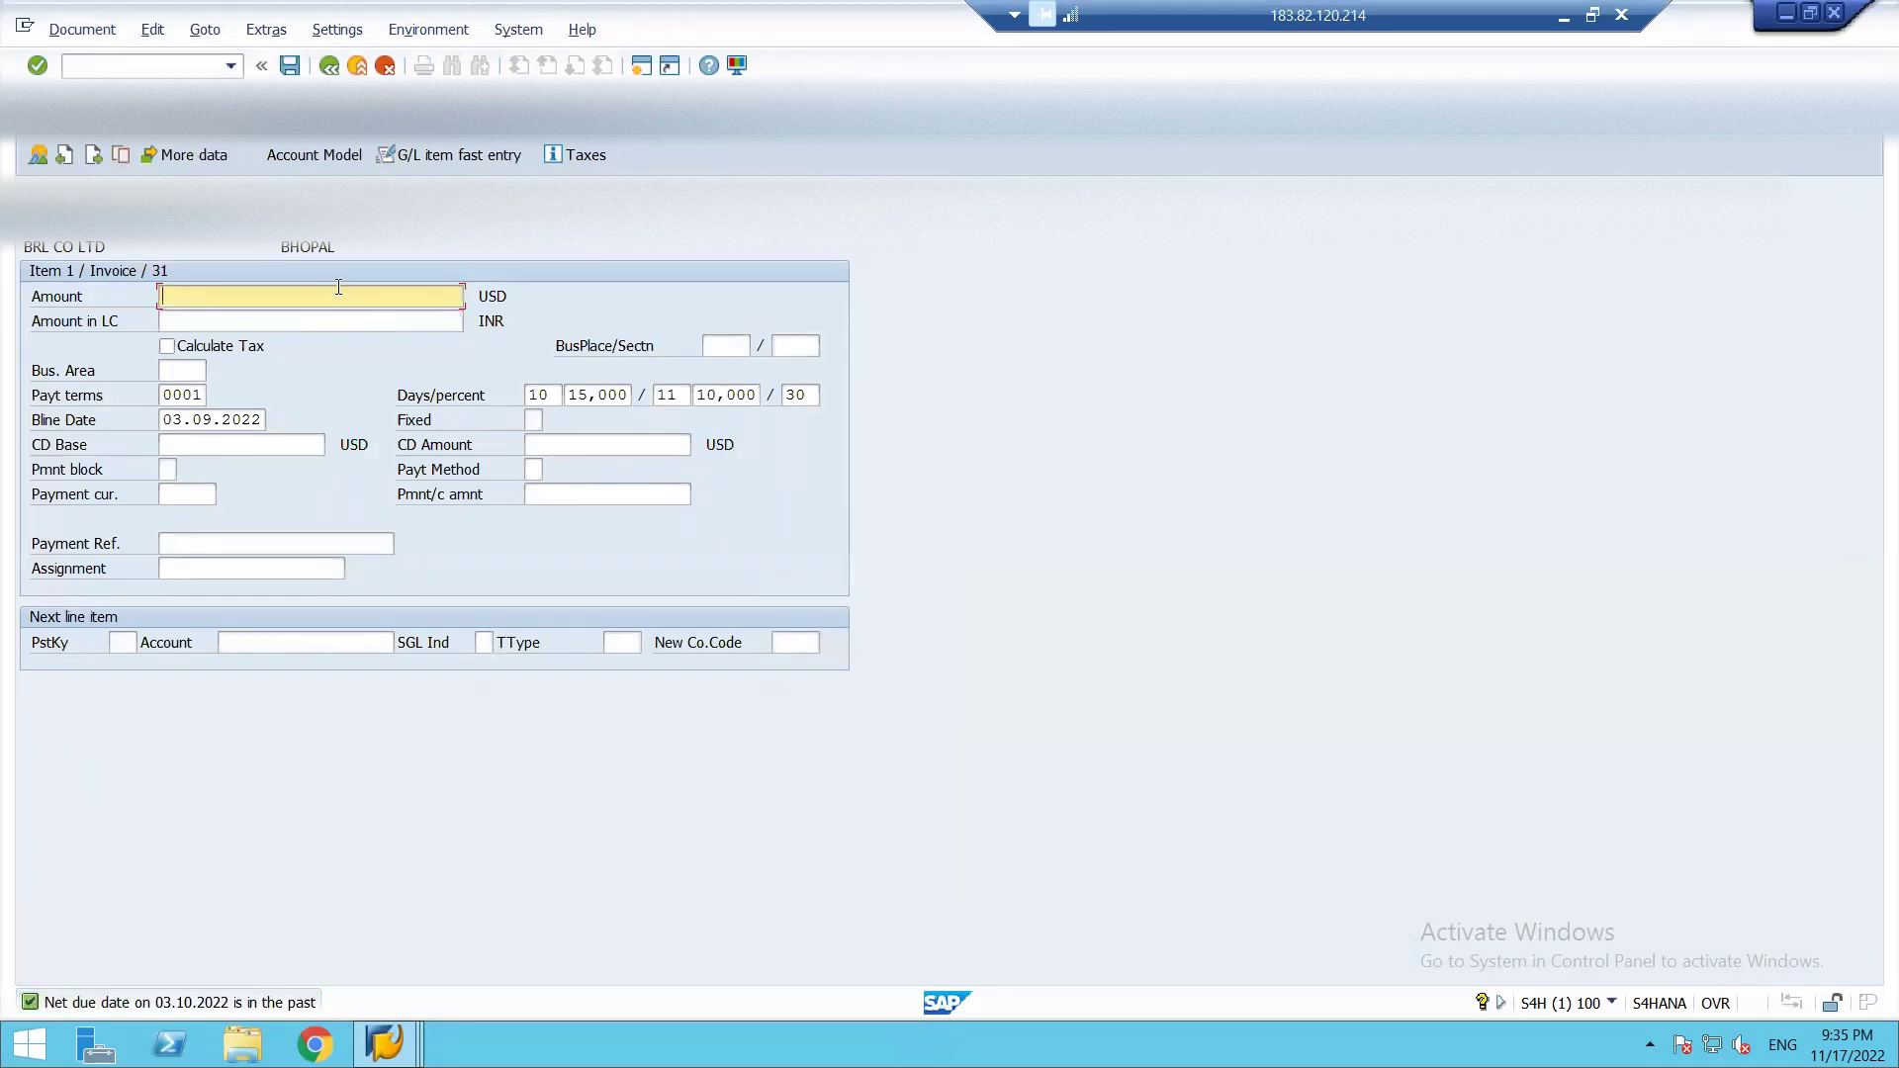
Step: Enter 300 USD as the vendor item amount and change the payment terms to 0000
{"action": "type", "text": "300"}
{"action": "left_click", "coordinate": [190, 396]}
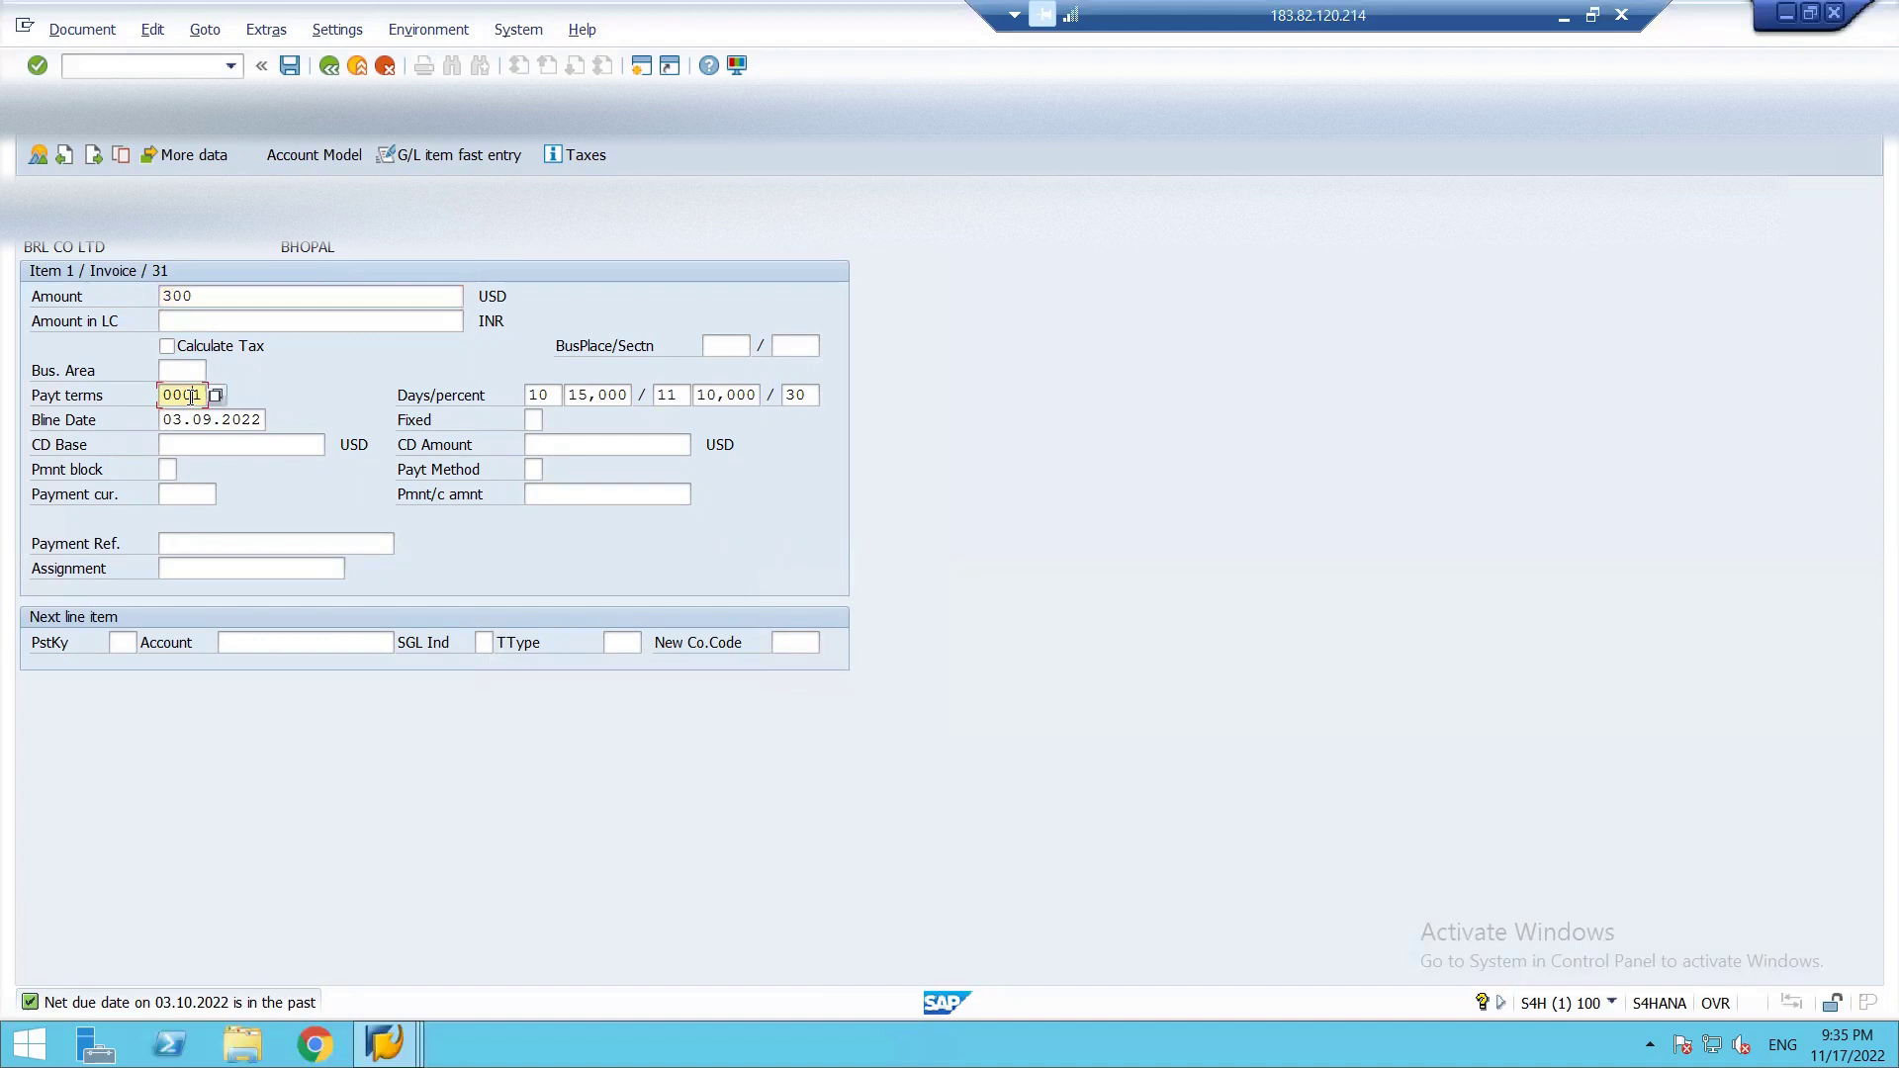
{"action": "type", "text": "0"}
Step: Start the second line item with posting key 81 and account 1, accepting the due-date warning
{"action": "left_click", "coordinate": [122, 643]}
{"action": "type", "text": "81"}
{"action": "left_click", "coordinate": [299, 647]}
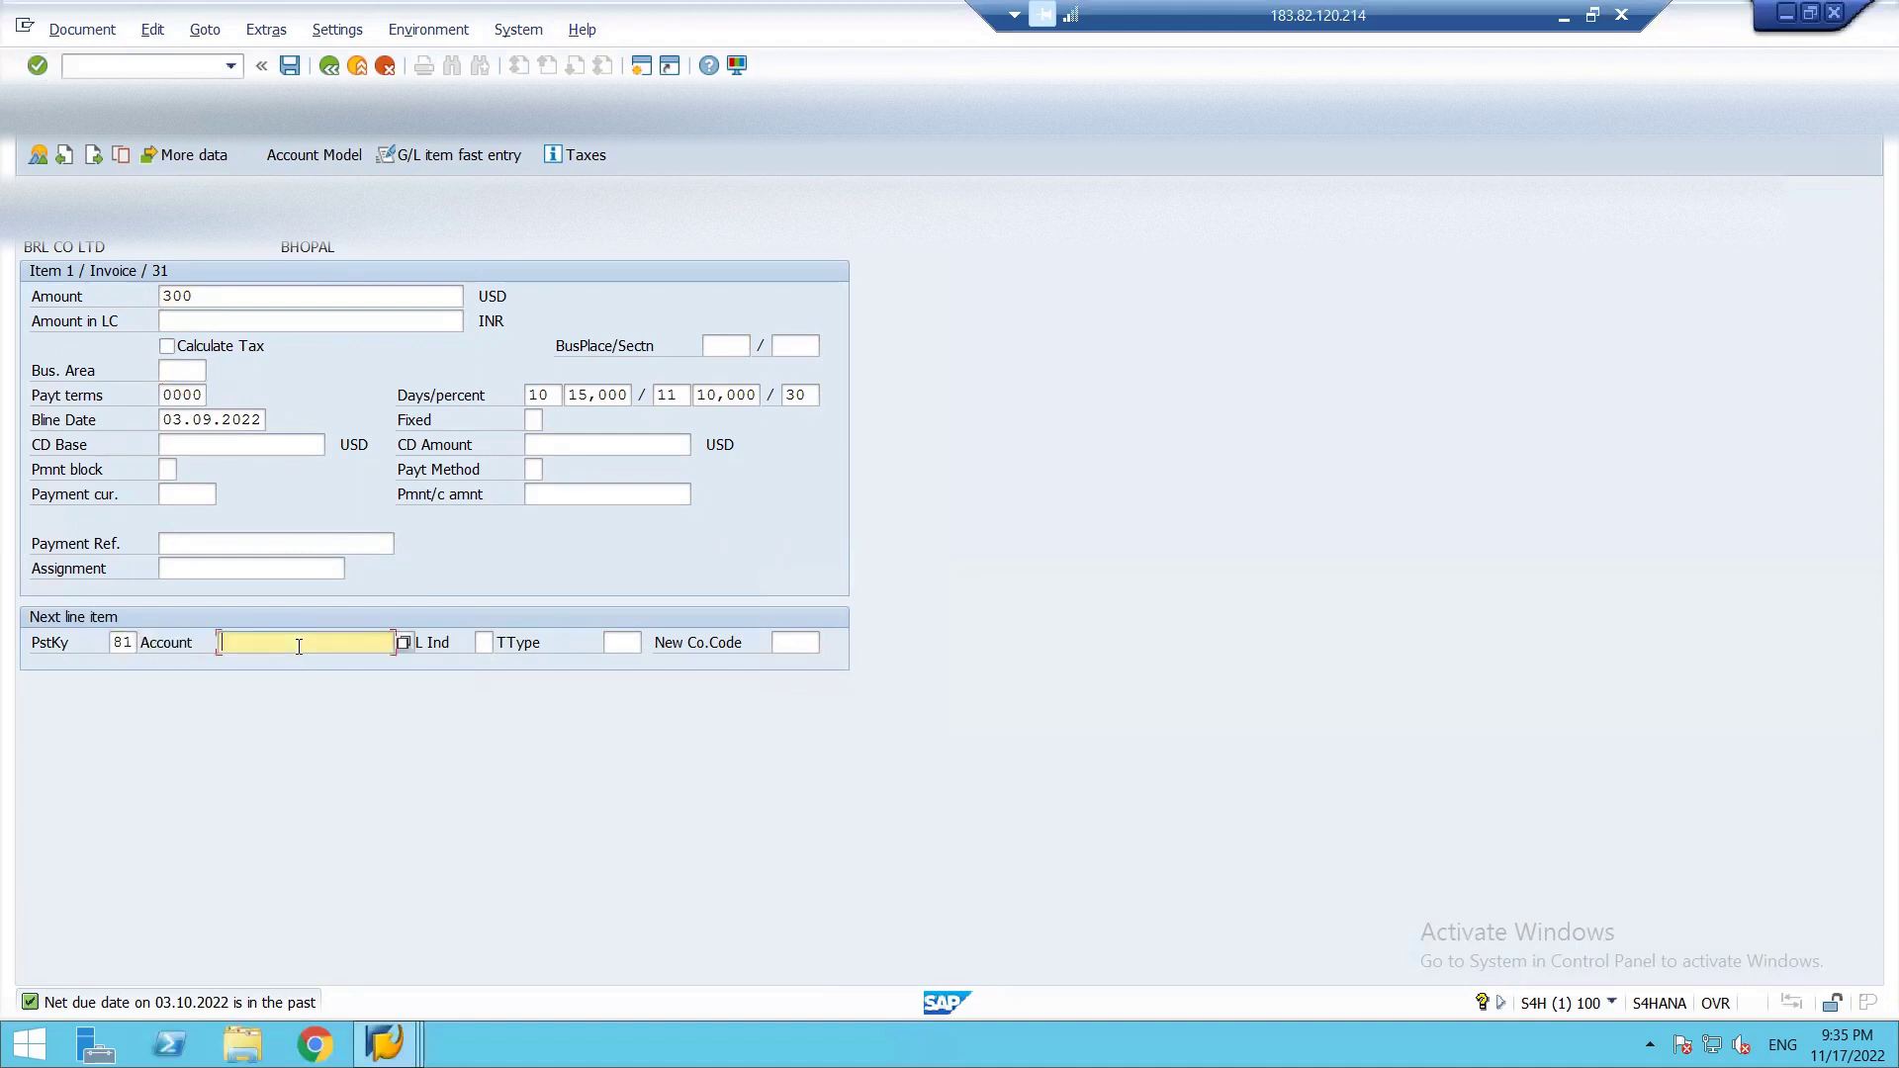
{"action": "type", "text": "1"}
{"action": "key", "text": "Return"}
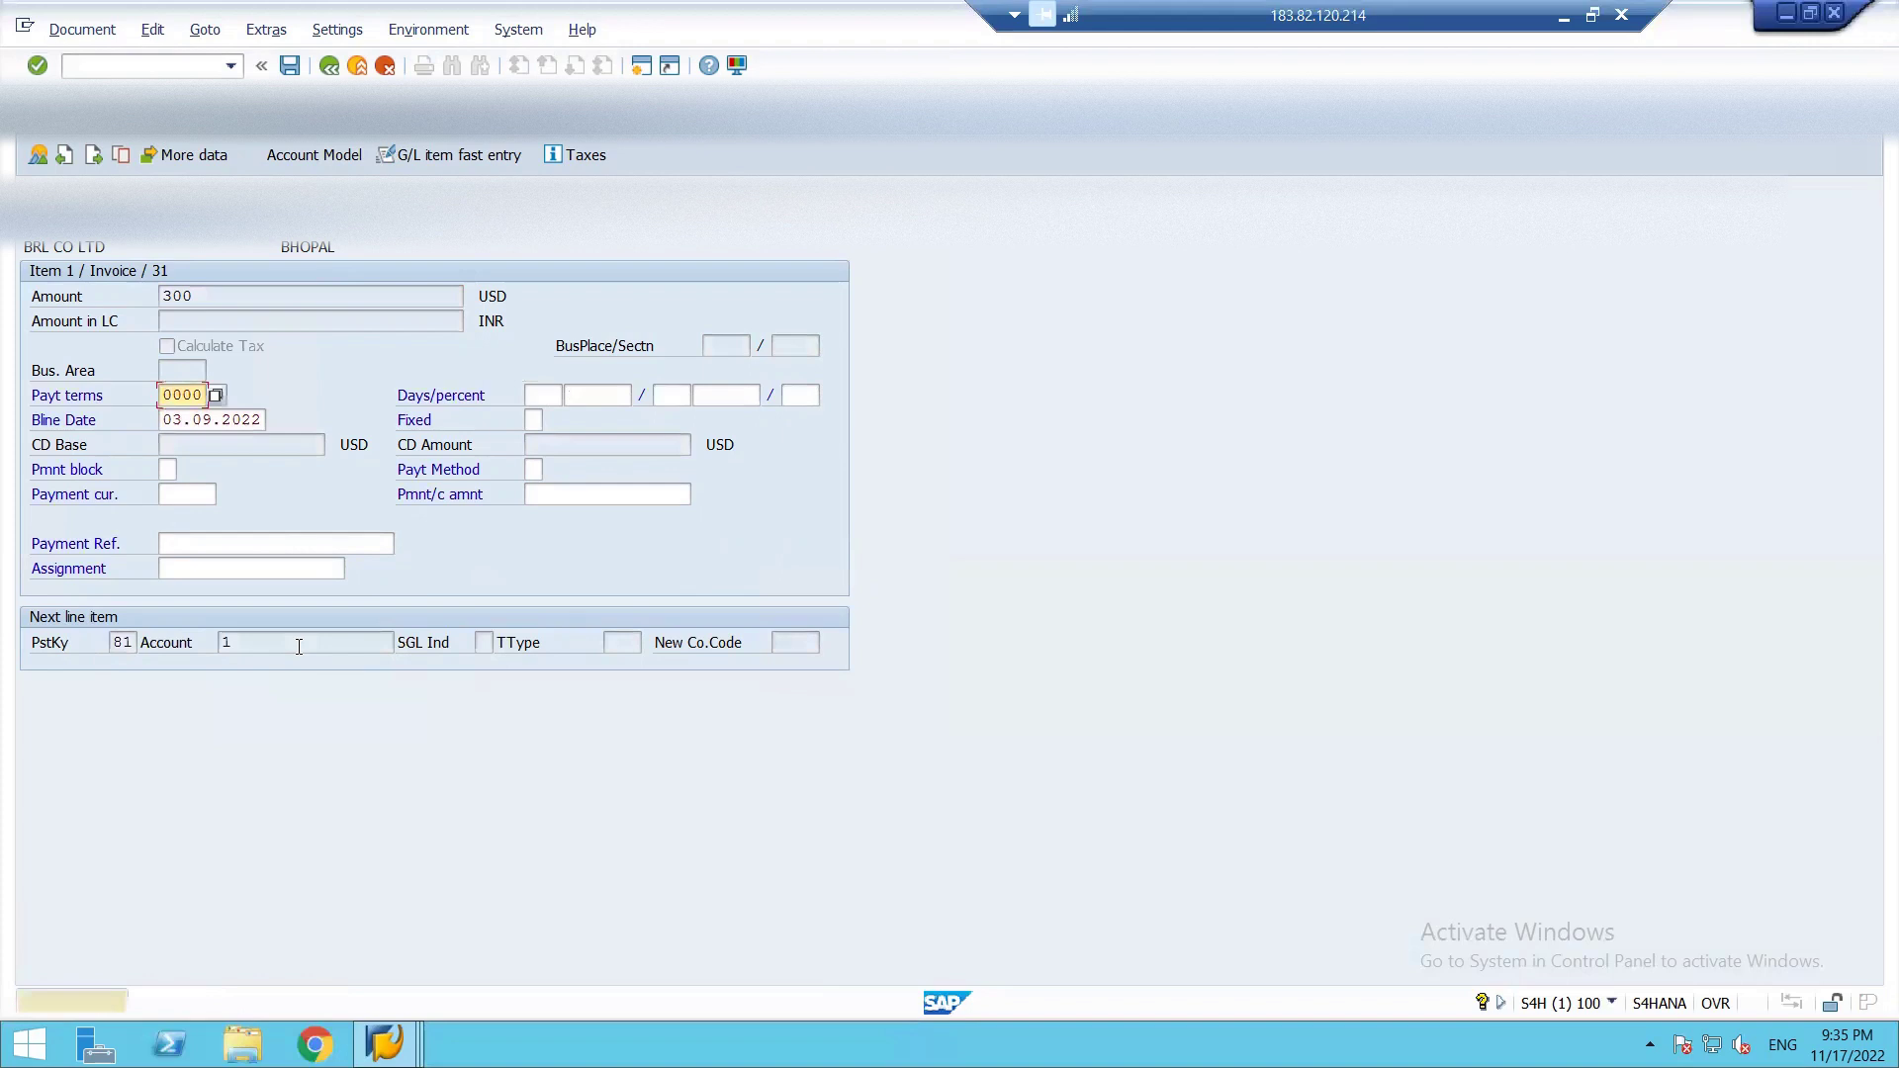
{"action": "key", "text": "Return"}
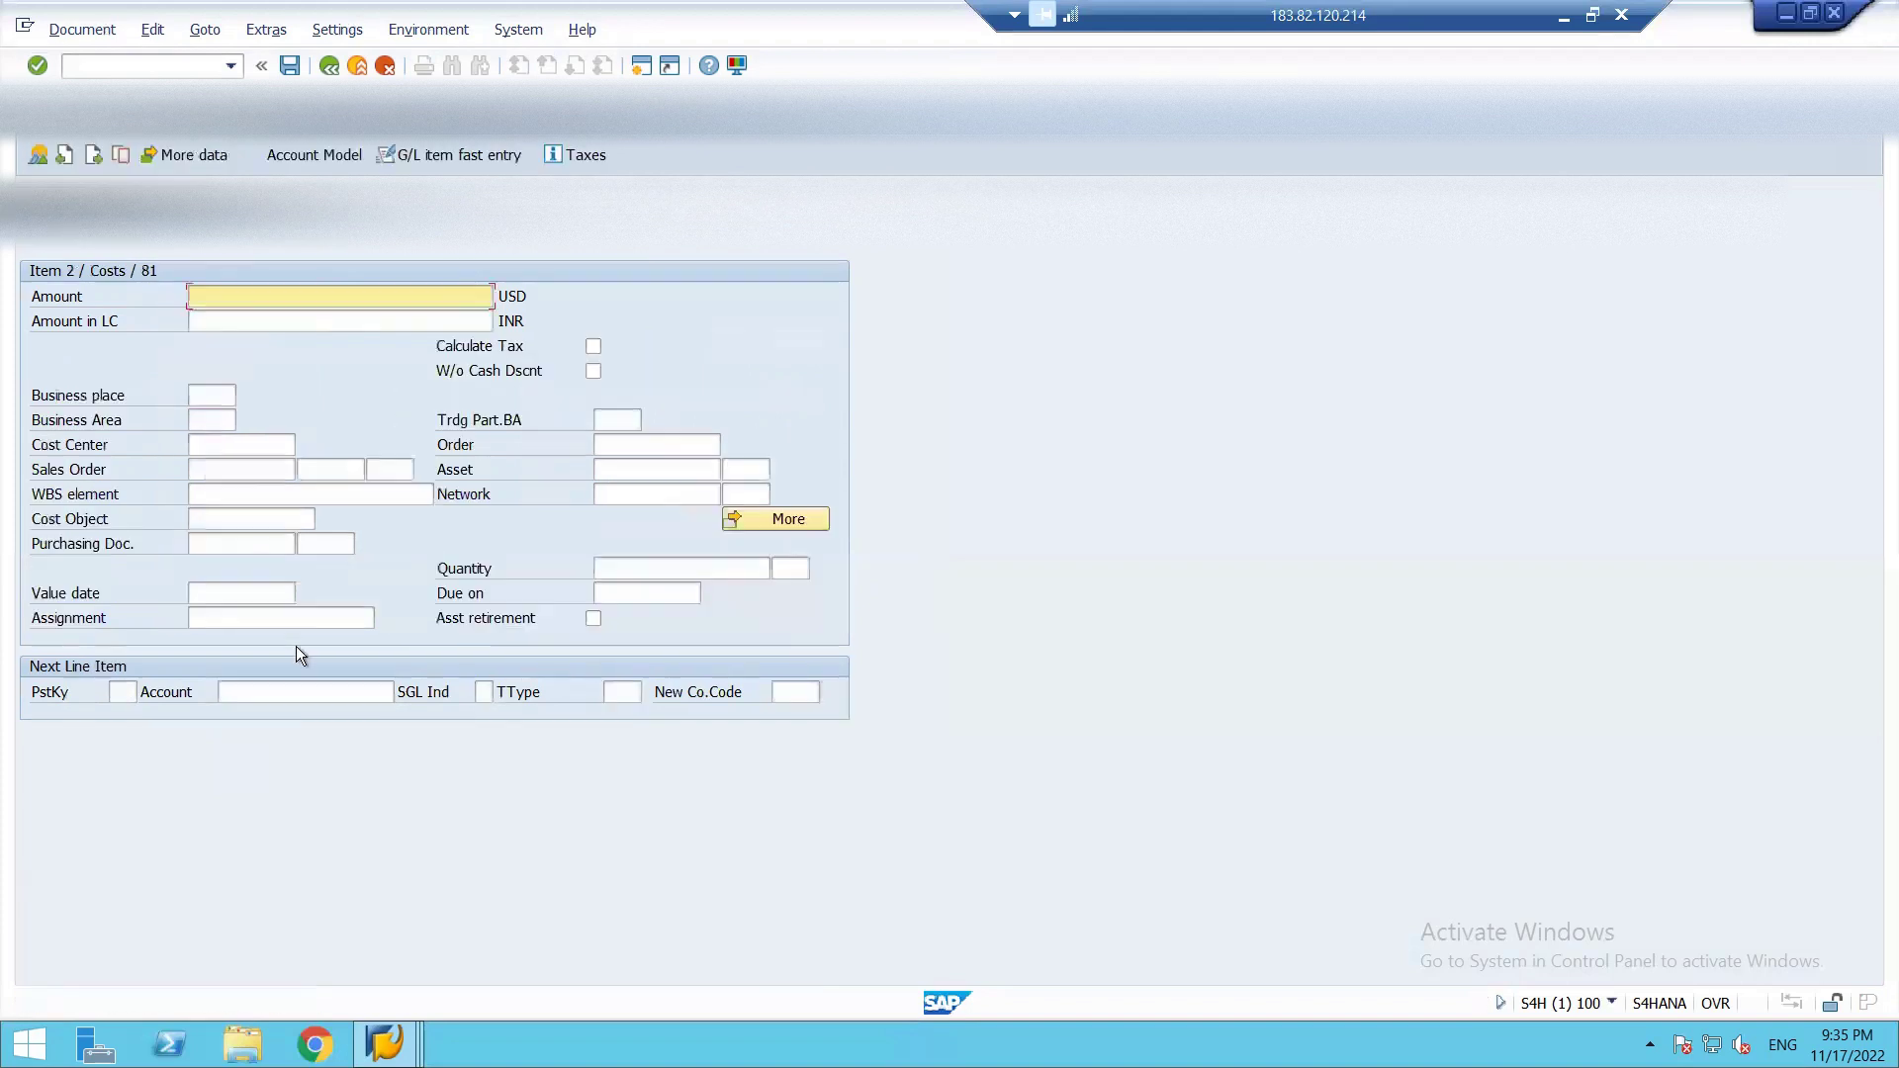
Step: Assign cost center 18_MARK_02 to the RENT line and simulate the balanced 300,00 USD document
{"action": "left_click", "coordinate": [265, 443]}
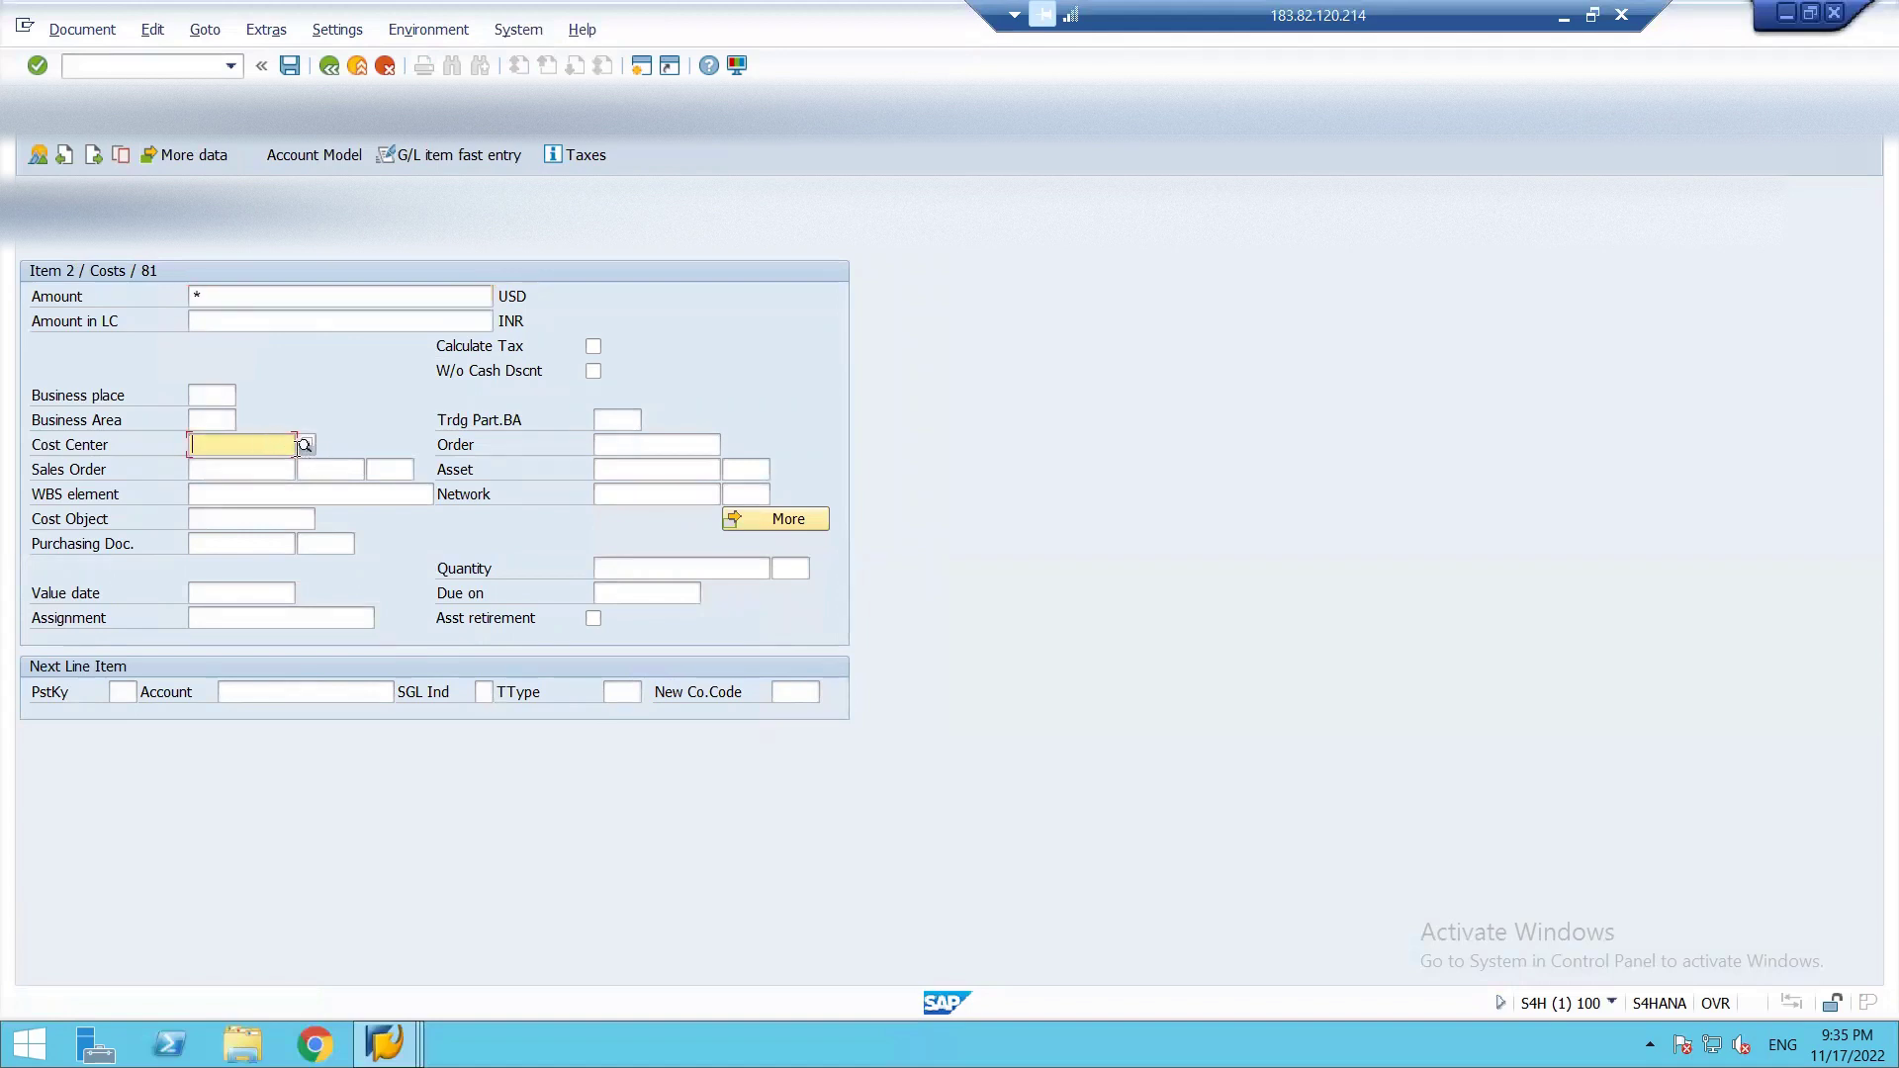
{"action": "left_click", "coordinate": [307, 445]}
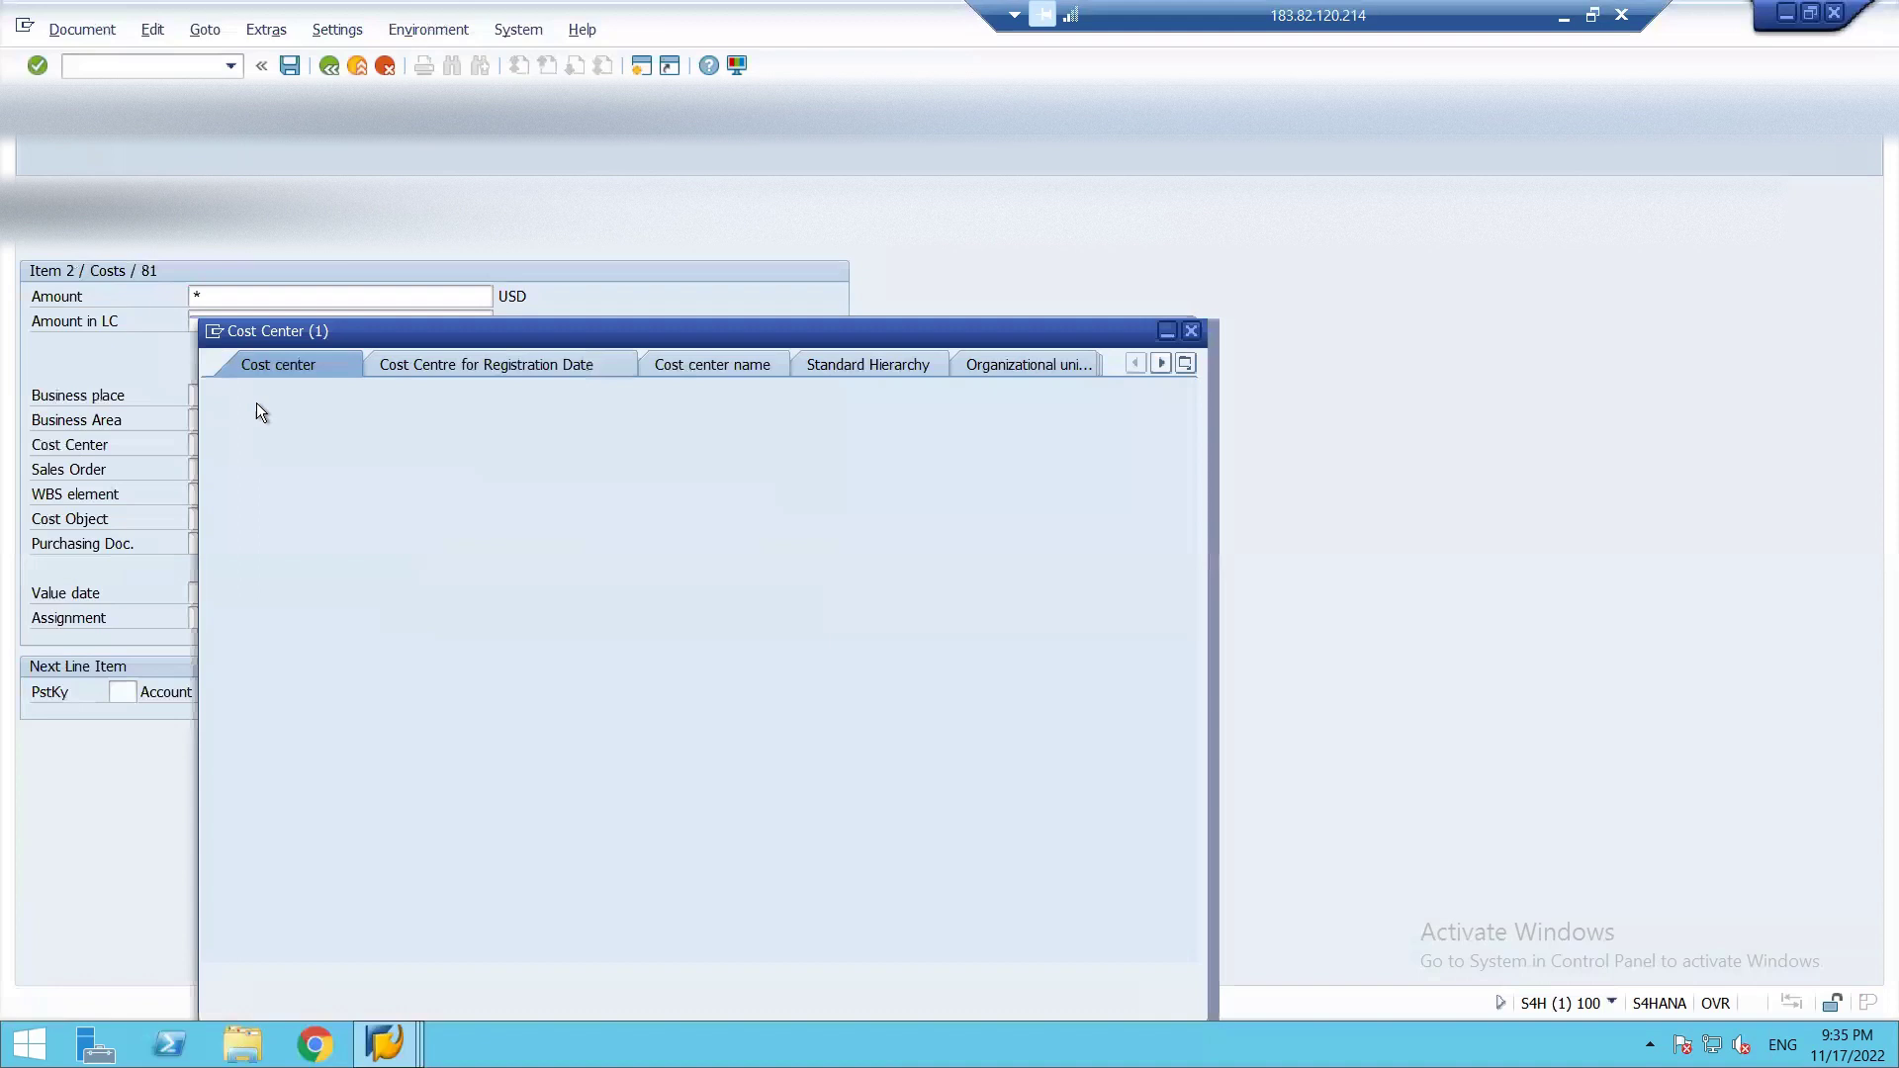
{"action": "key", "text": "Return"}
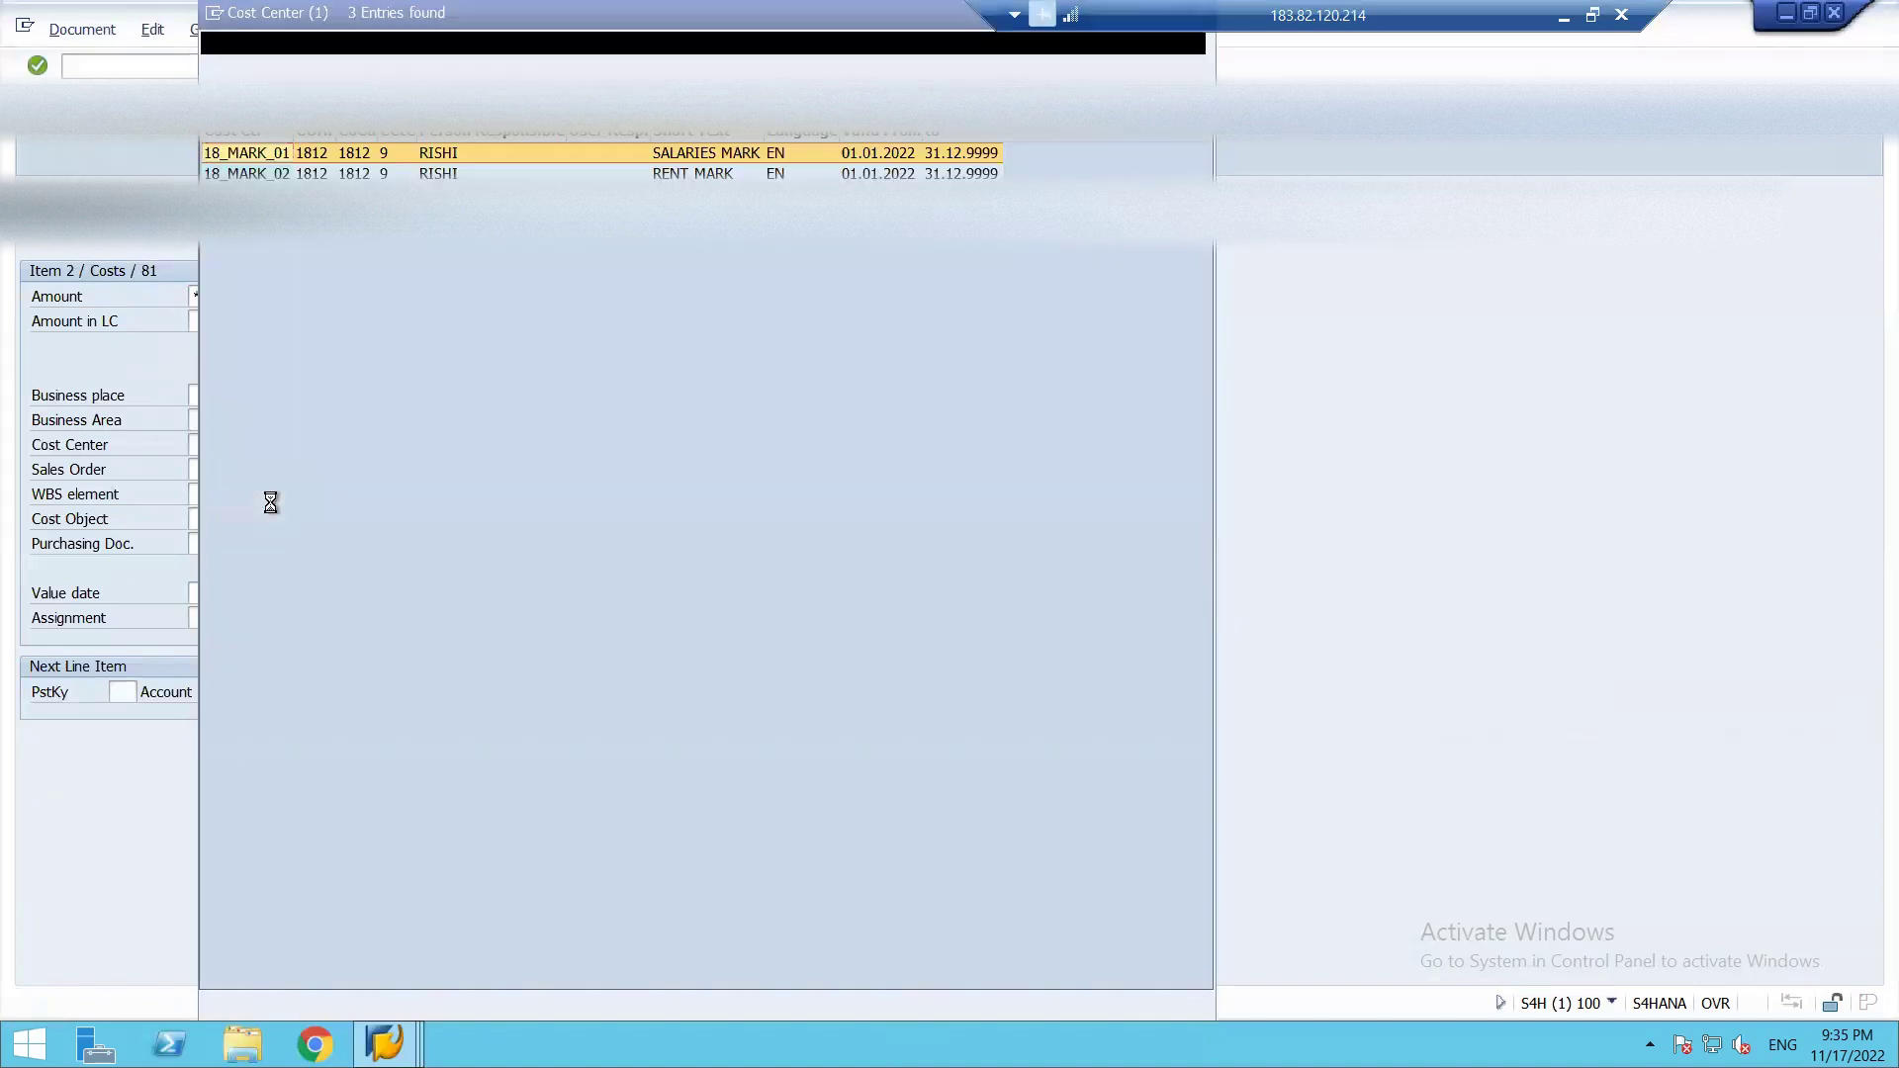
{"action": "double_click", "coordinate": [652, 173]}
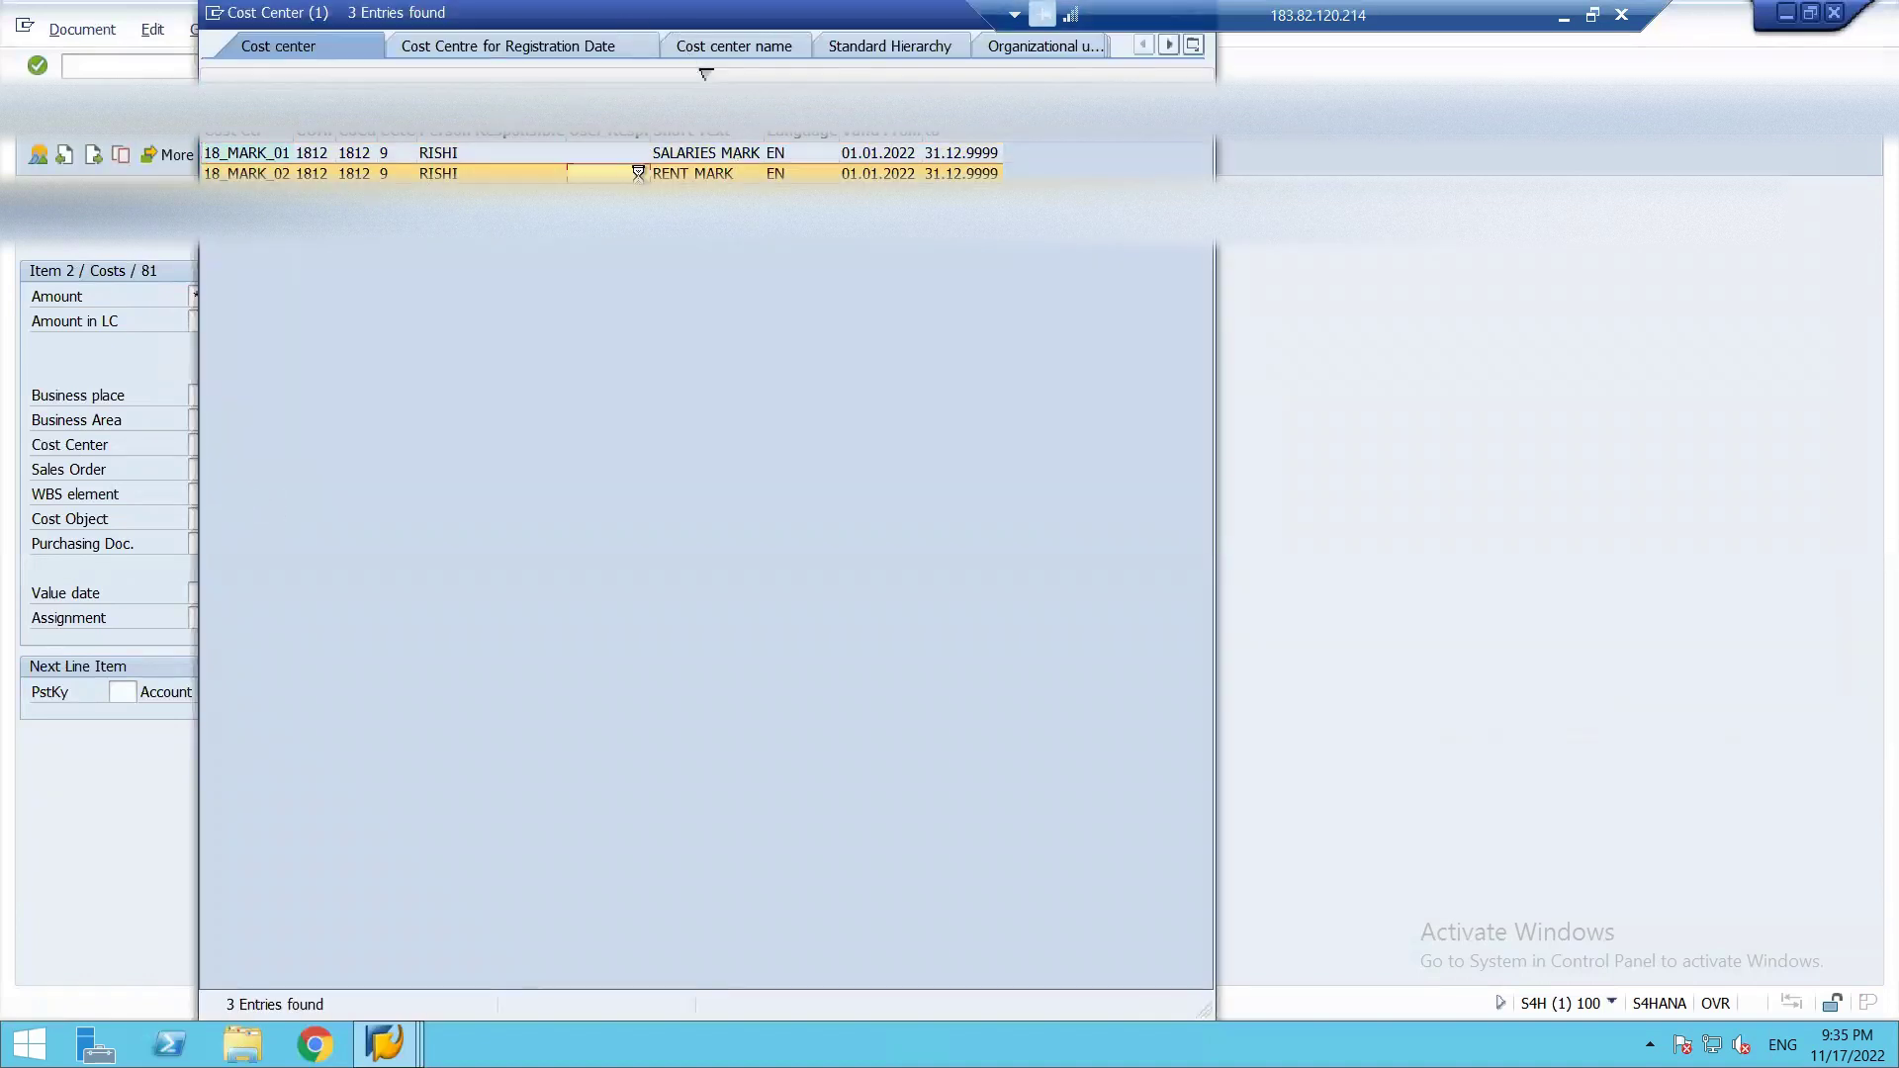
{"action": "left_click", "coordinate": [82, 30]}
{"action": "left_click", "coordinate": [98, 144]}
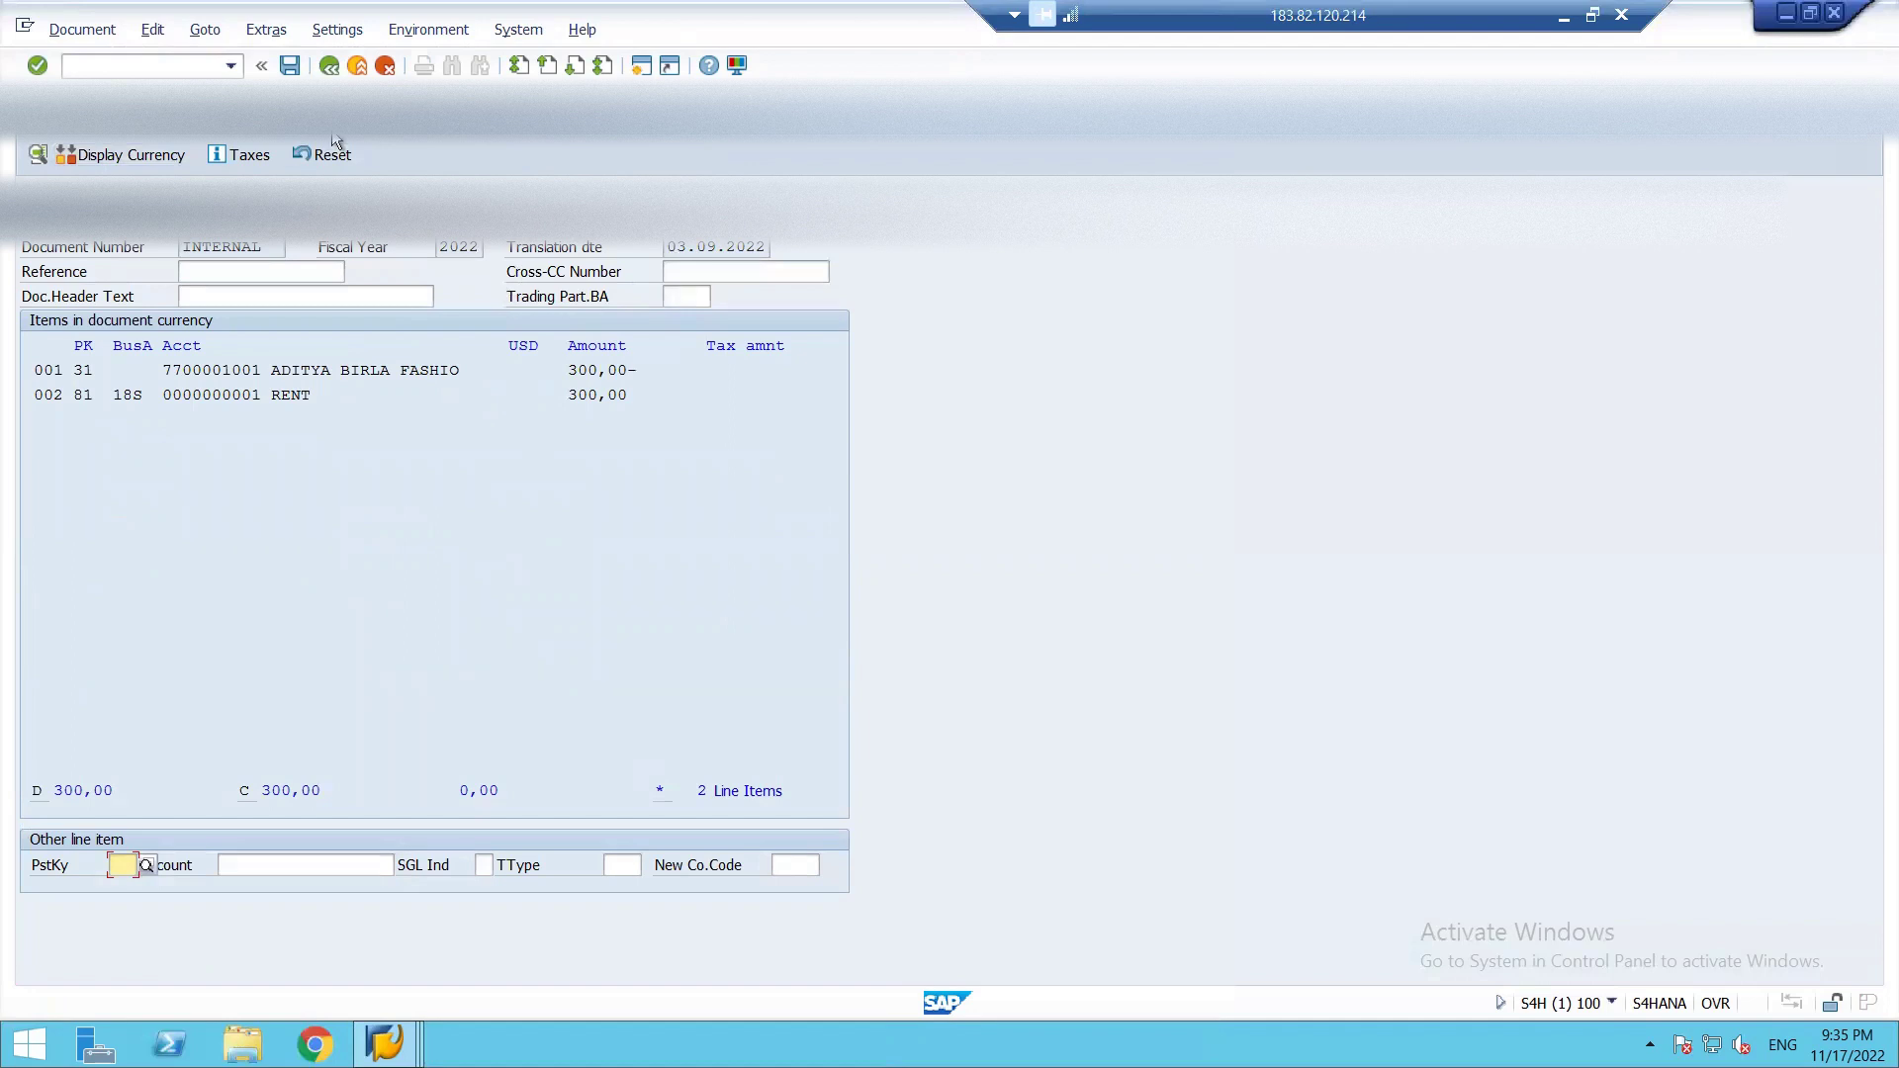
{"action": "left_click", "coordinate": [288, 64]}
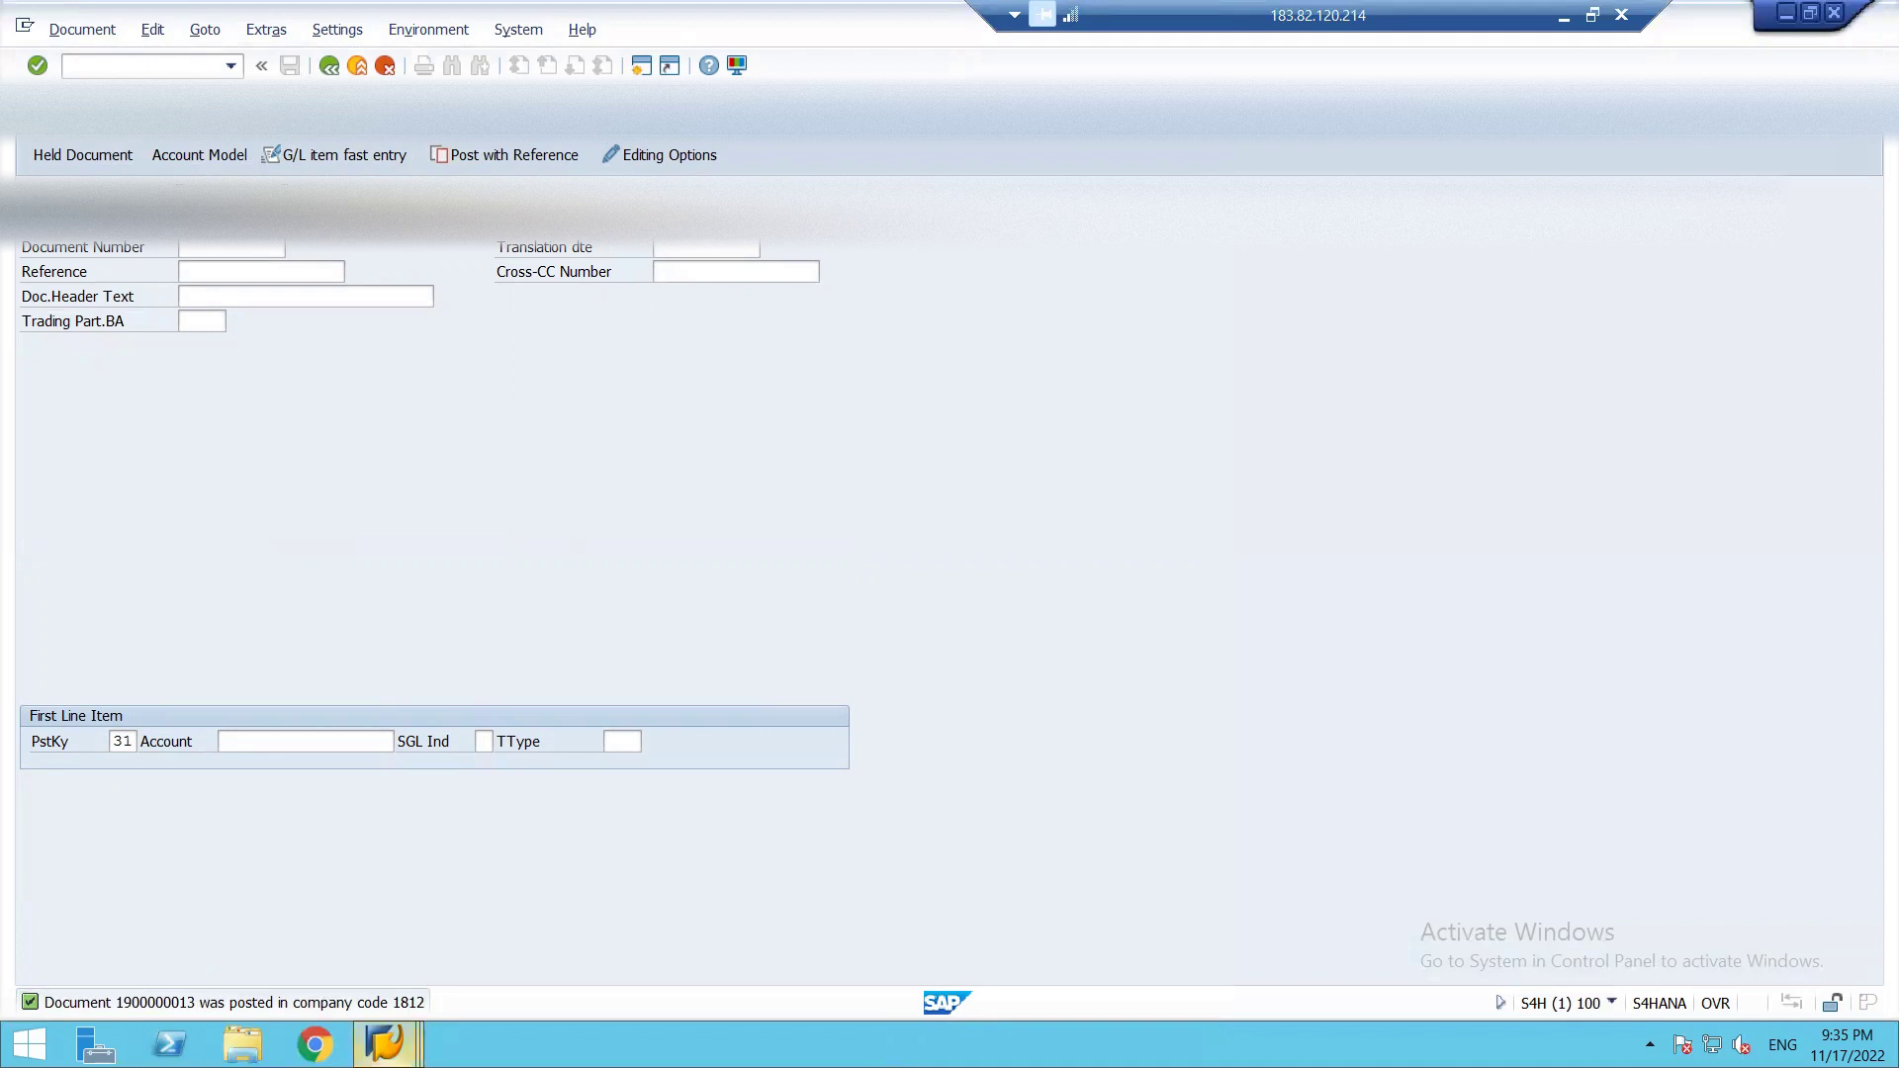
Step: After hitting the session limit, close the surplus Messages and duplicate vendor invoice windows
{"action": "mouse_move", "coordinate": [384, 1044]}
{"action": "left_click", "coordinate": [642, 65]}
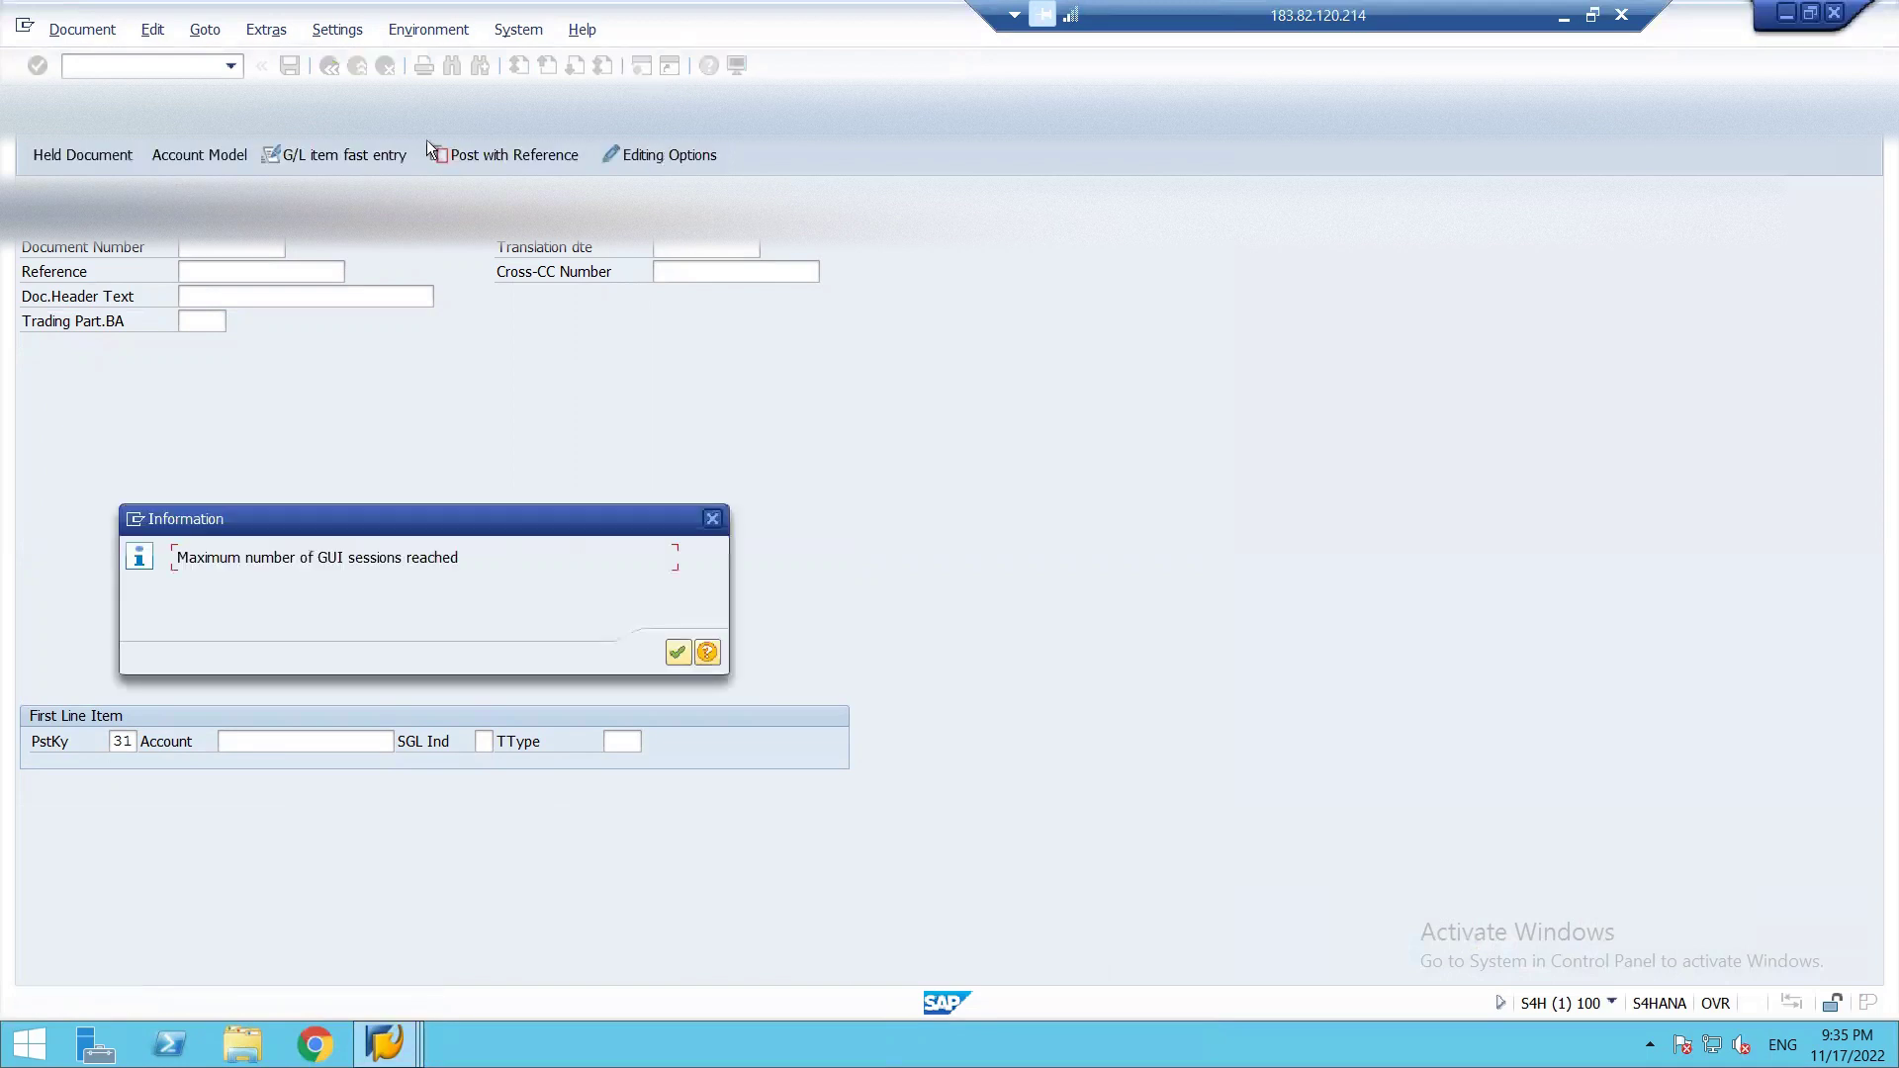
{"action": "left_click", "coordinate": [678, 652]}
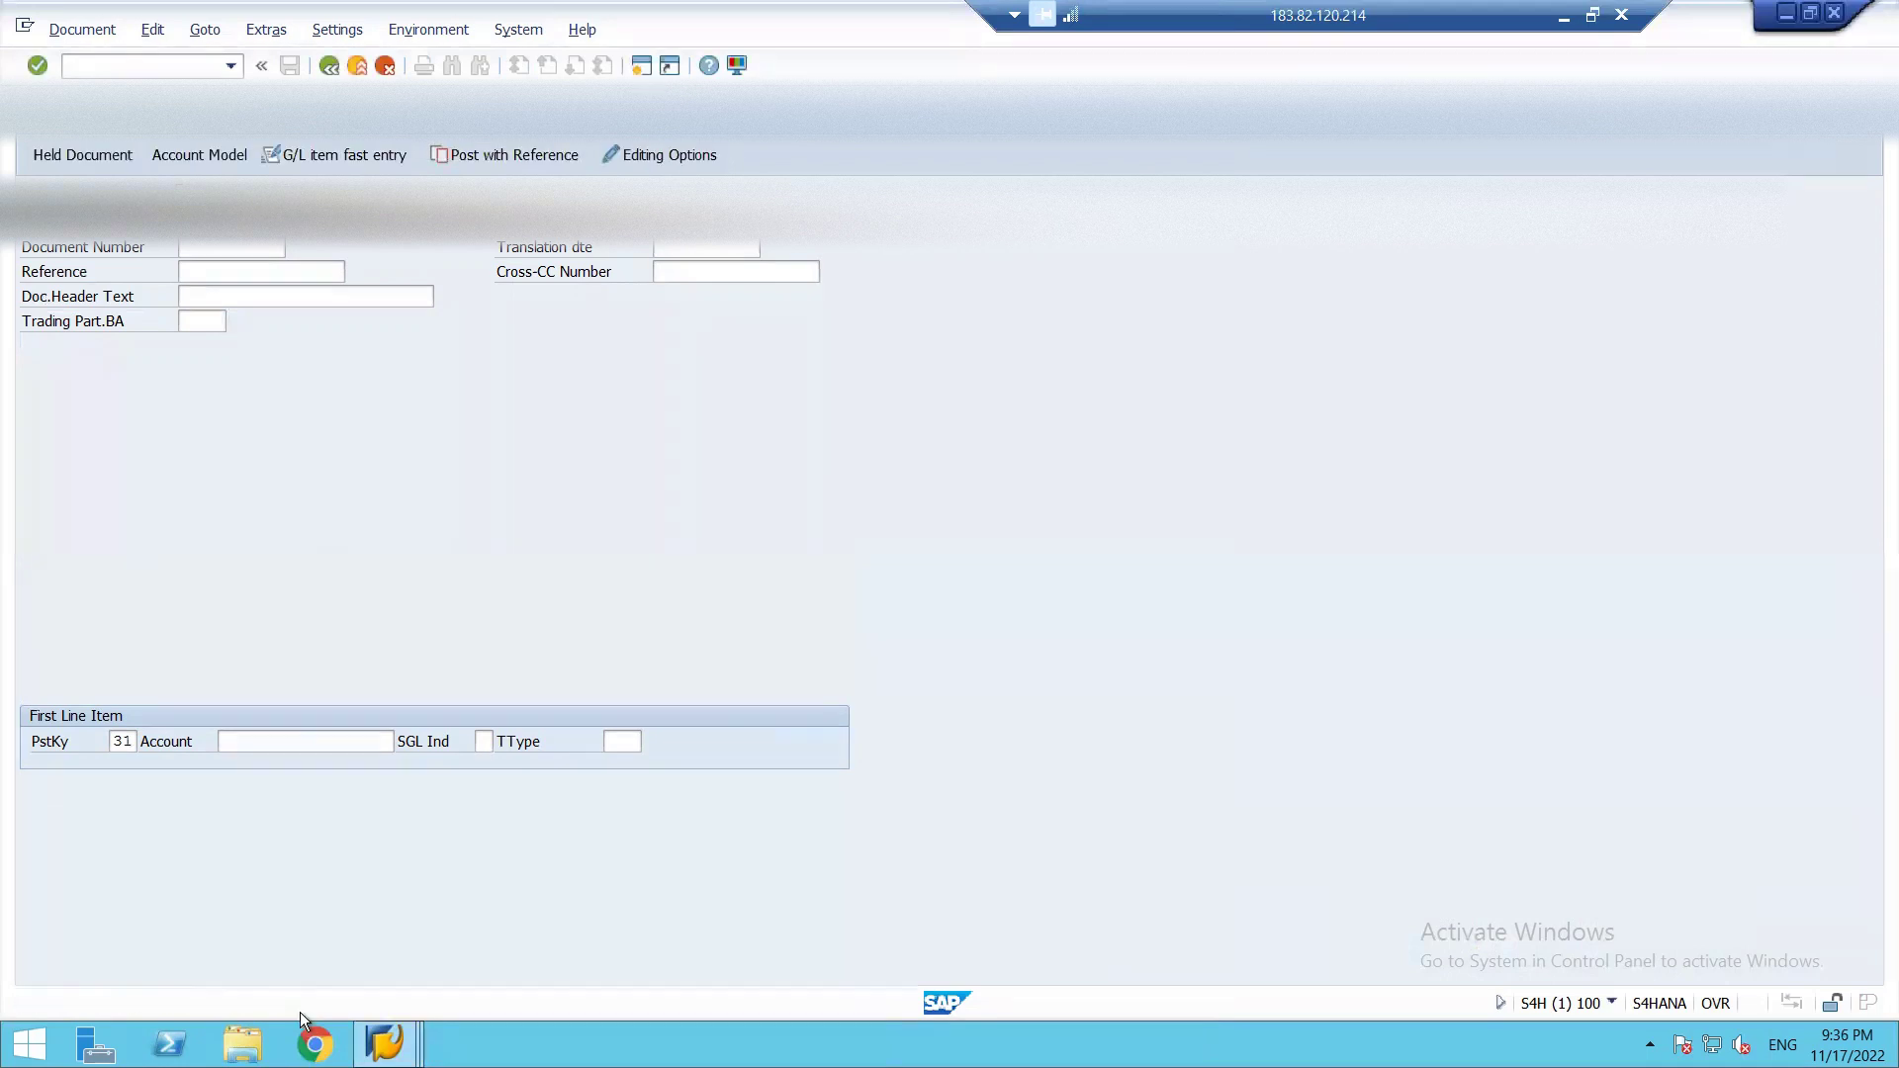
{"action": "mouse_move", "coordinate": [386, 1044]}
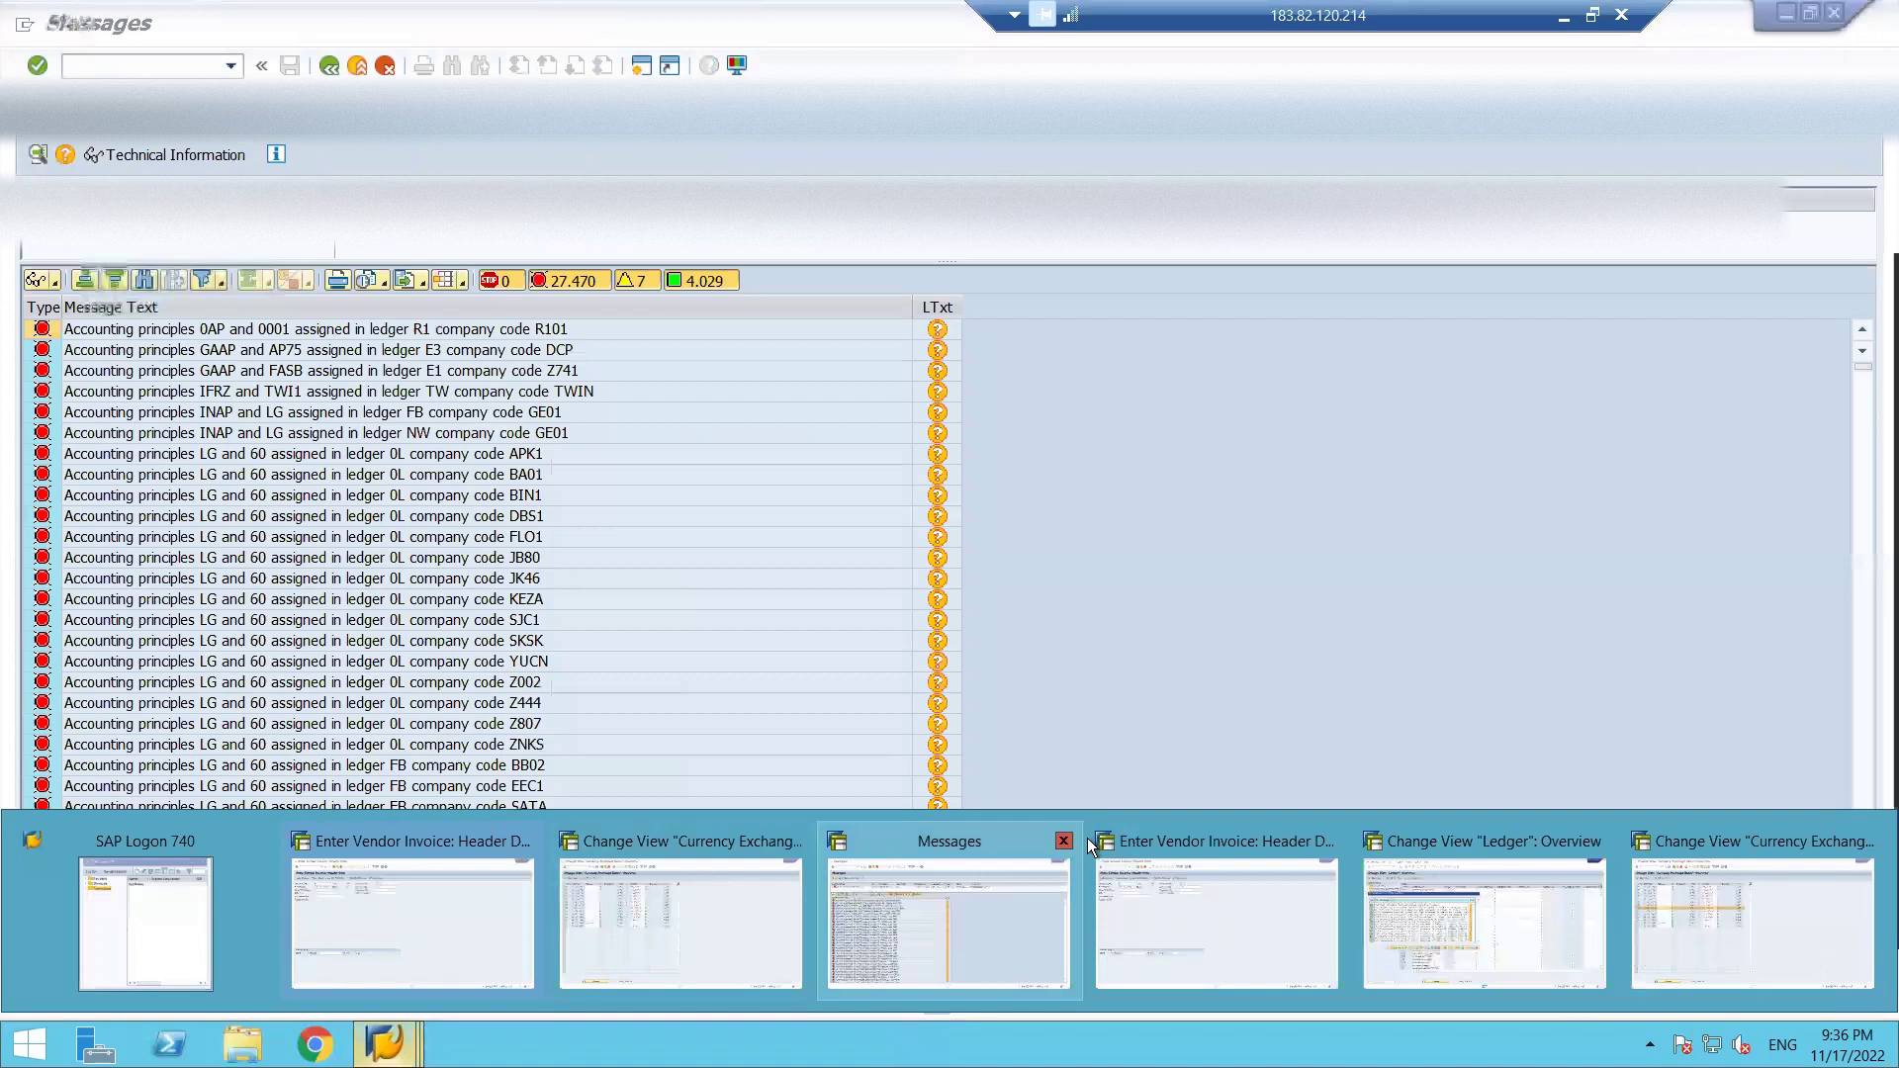
{"action": "left_click", "coordinate": [1065, 841]}
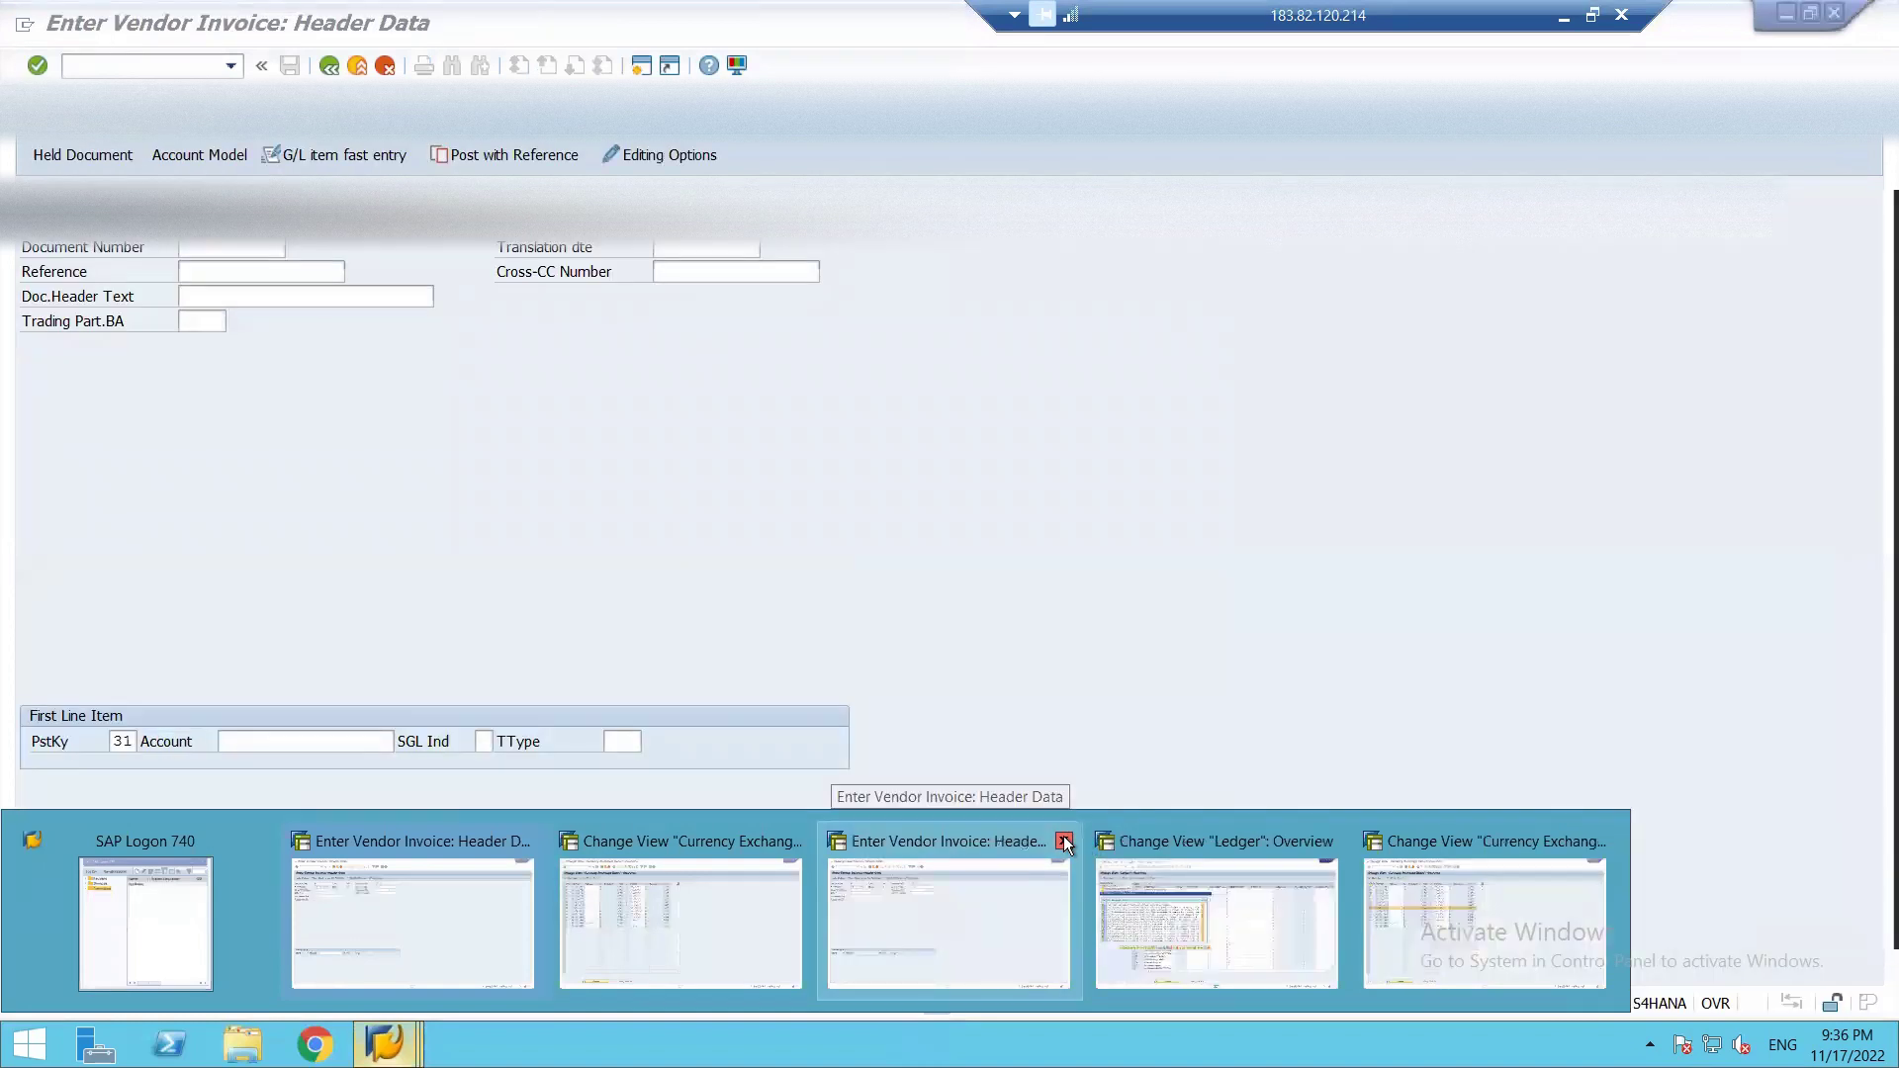
{"action": "left_click", "coordinate": [1064, 842]}
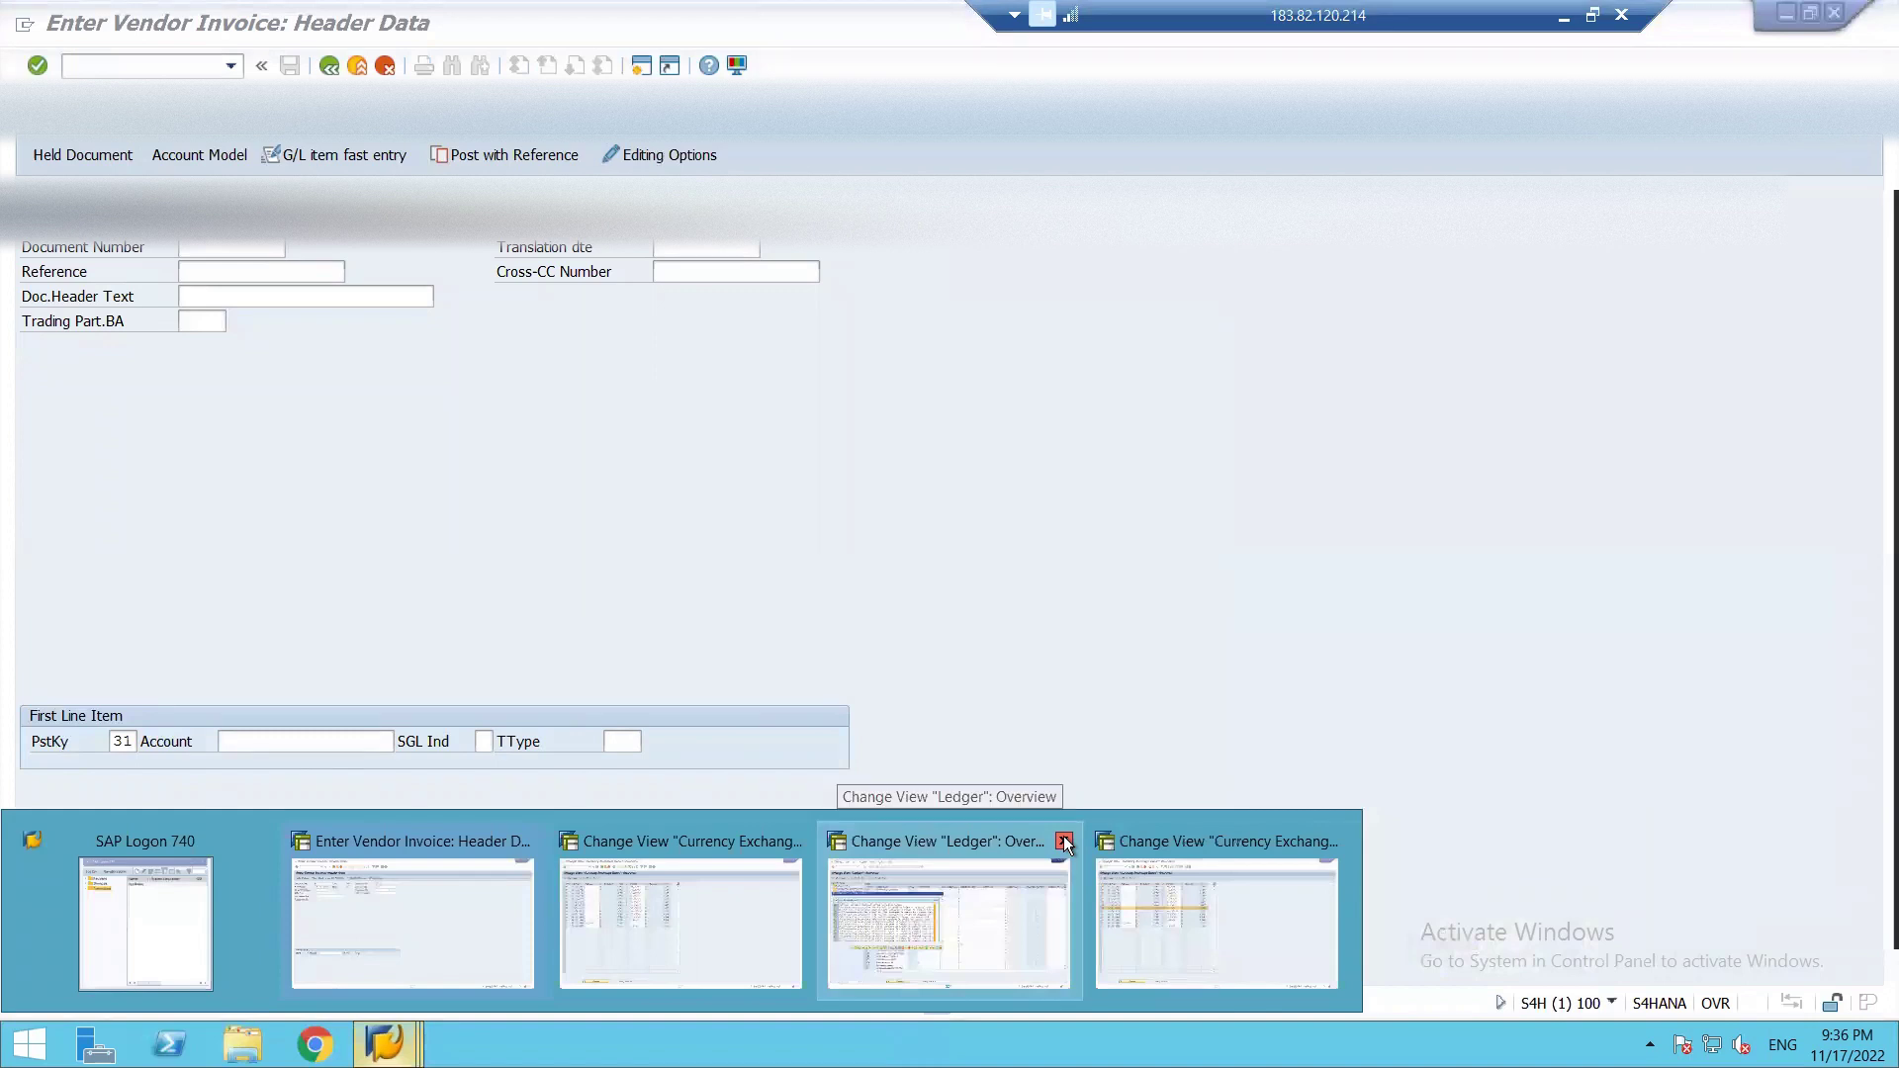
Step: Switch to the session on the Easy Access menu and enter transaction FBL1N
{"action": "left_click", "coordinate": [1064, 841]}
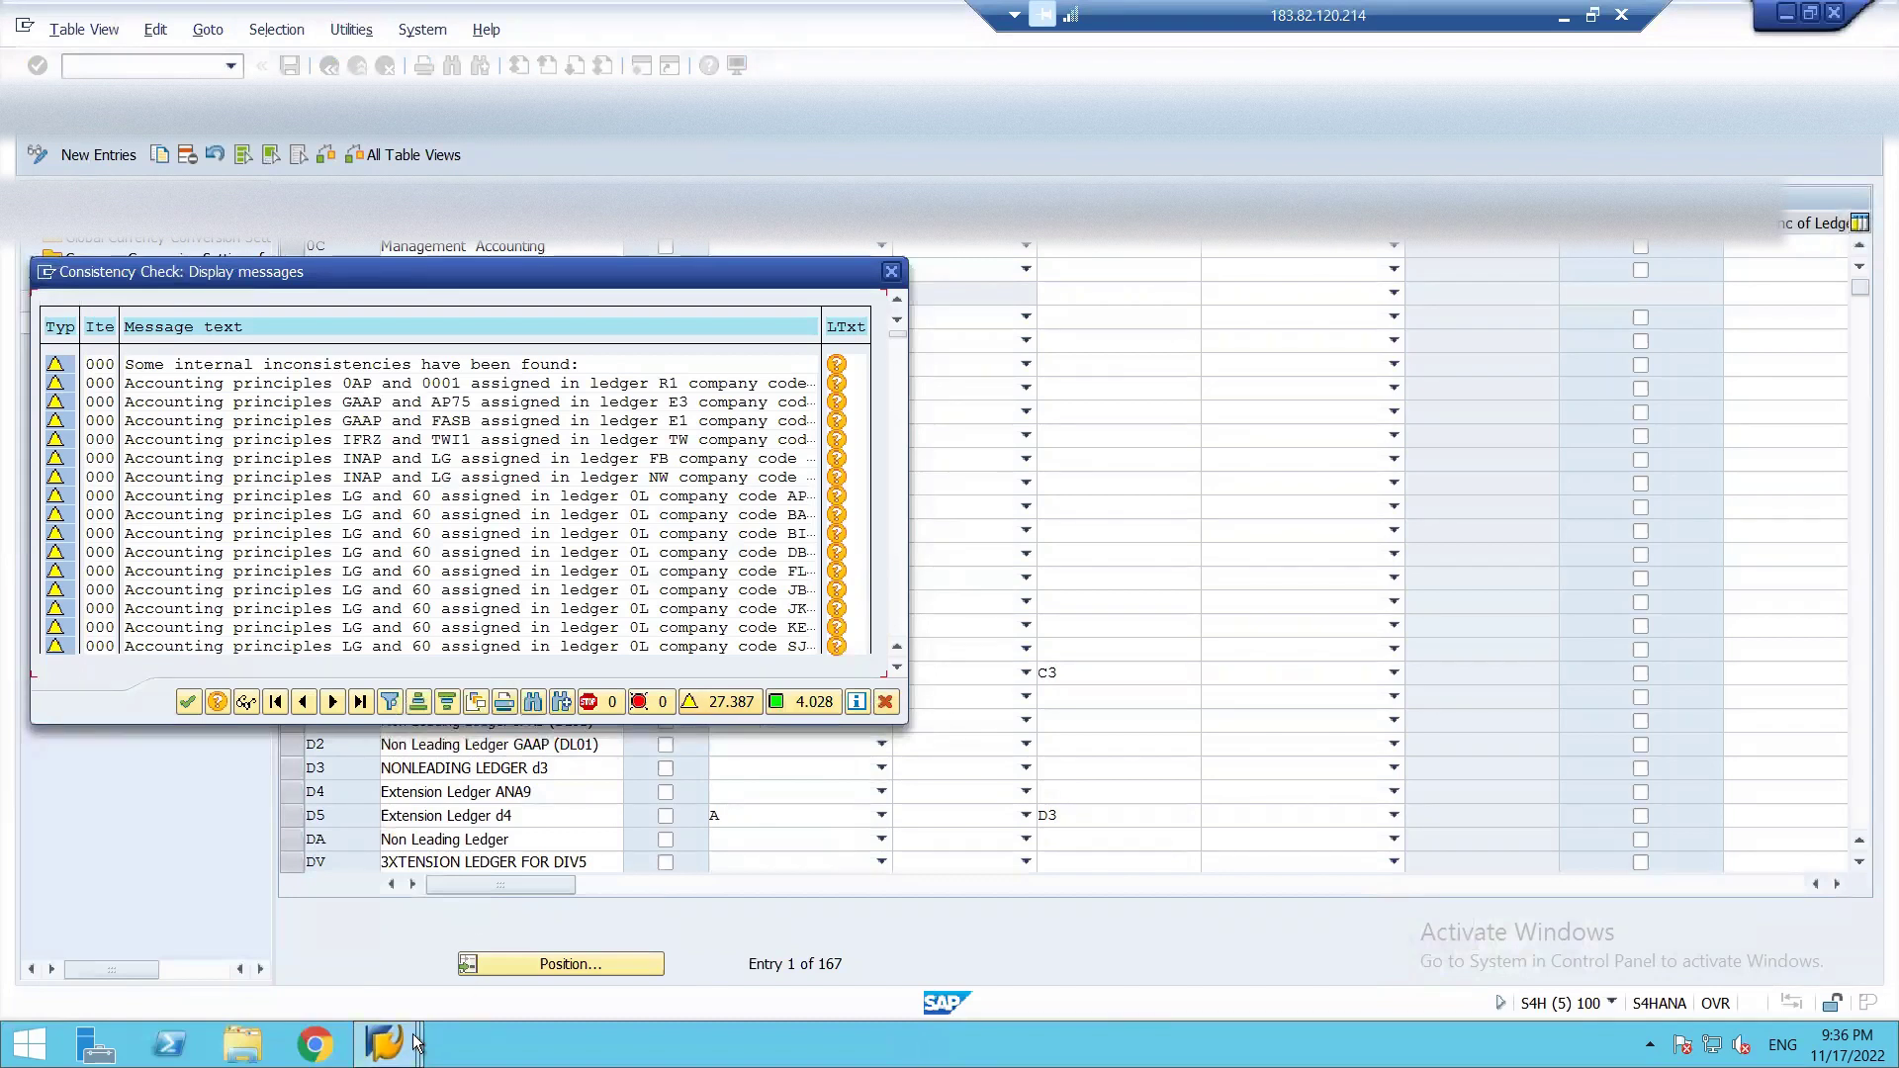
{"action": "left_click", "coordinate": [423, 856]}
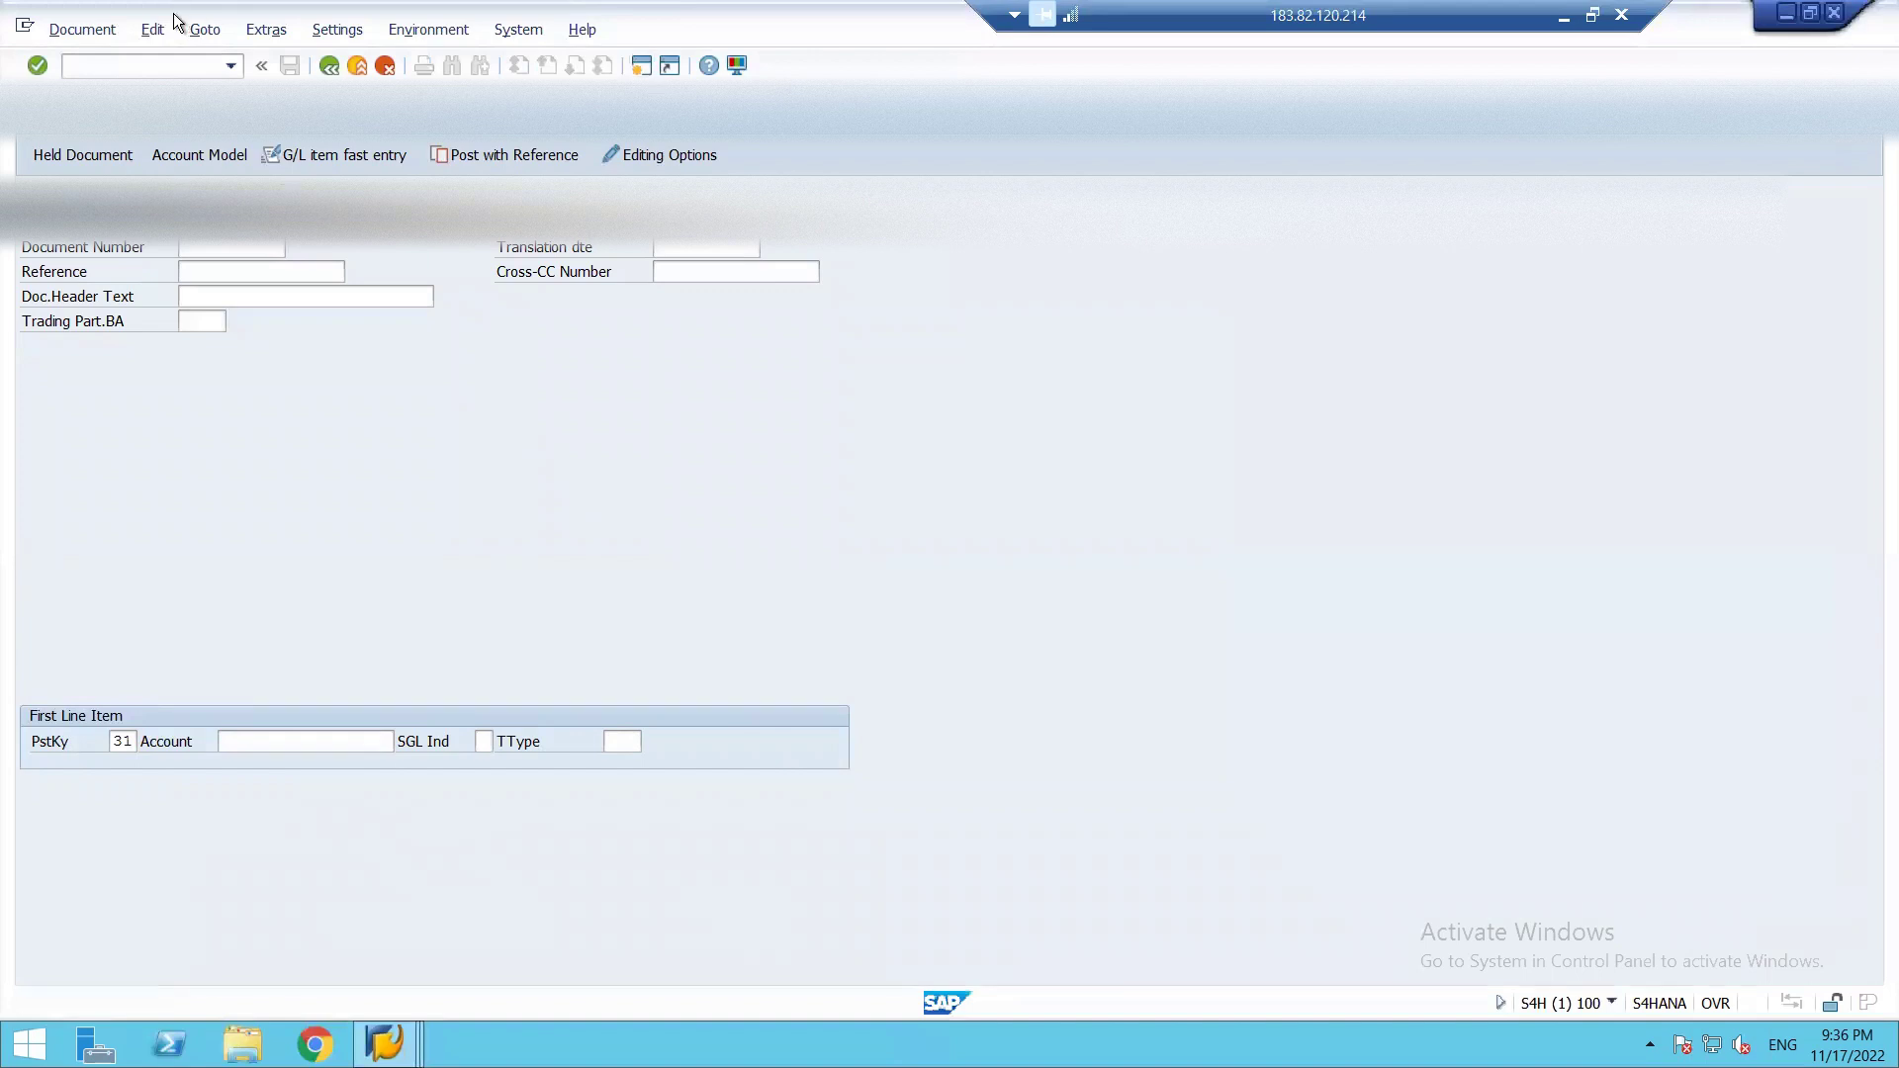
{"action": "left_click", "coordinate": [141, 63]}
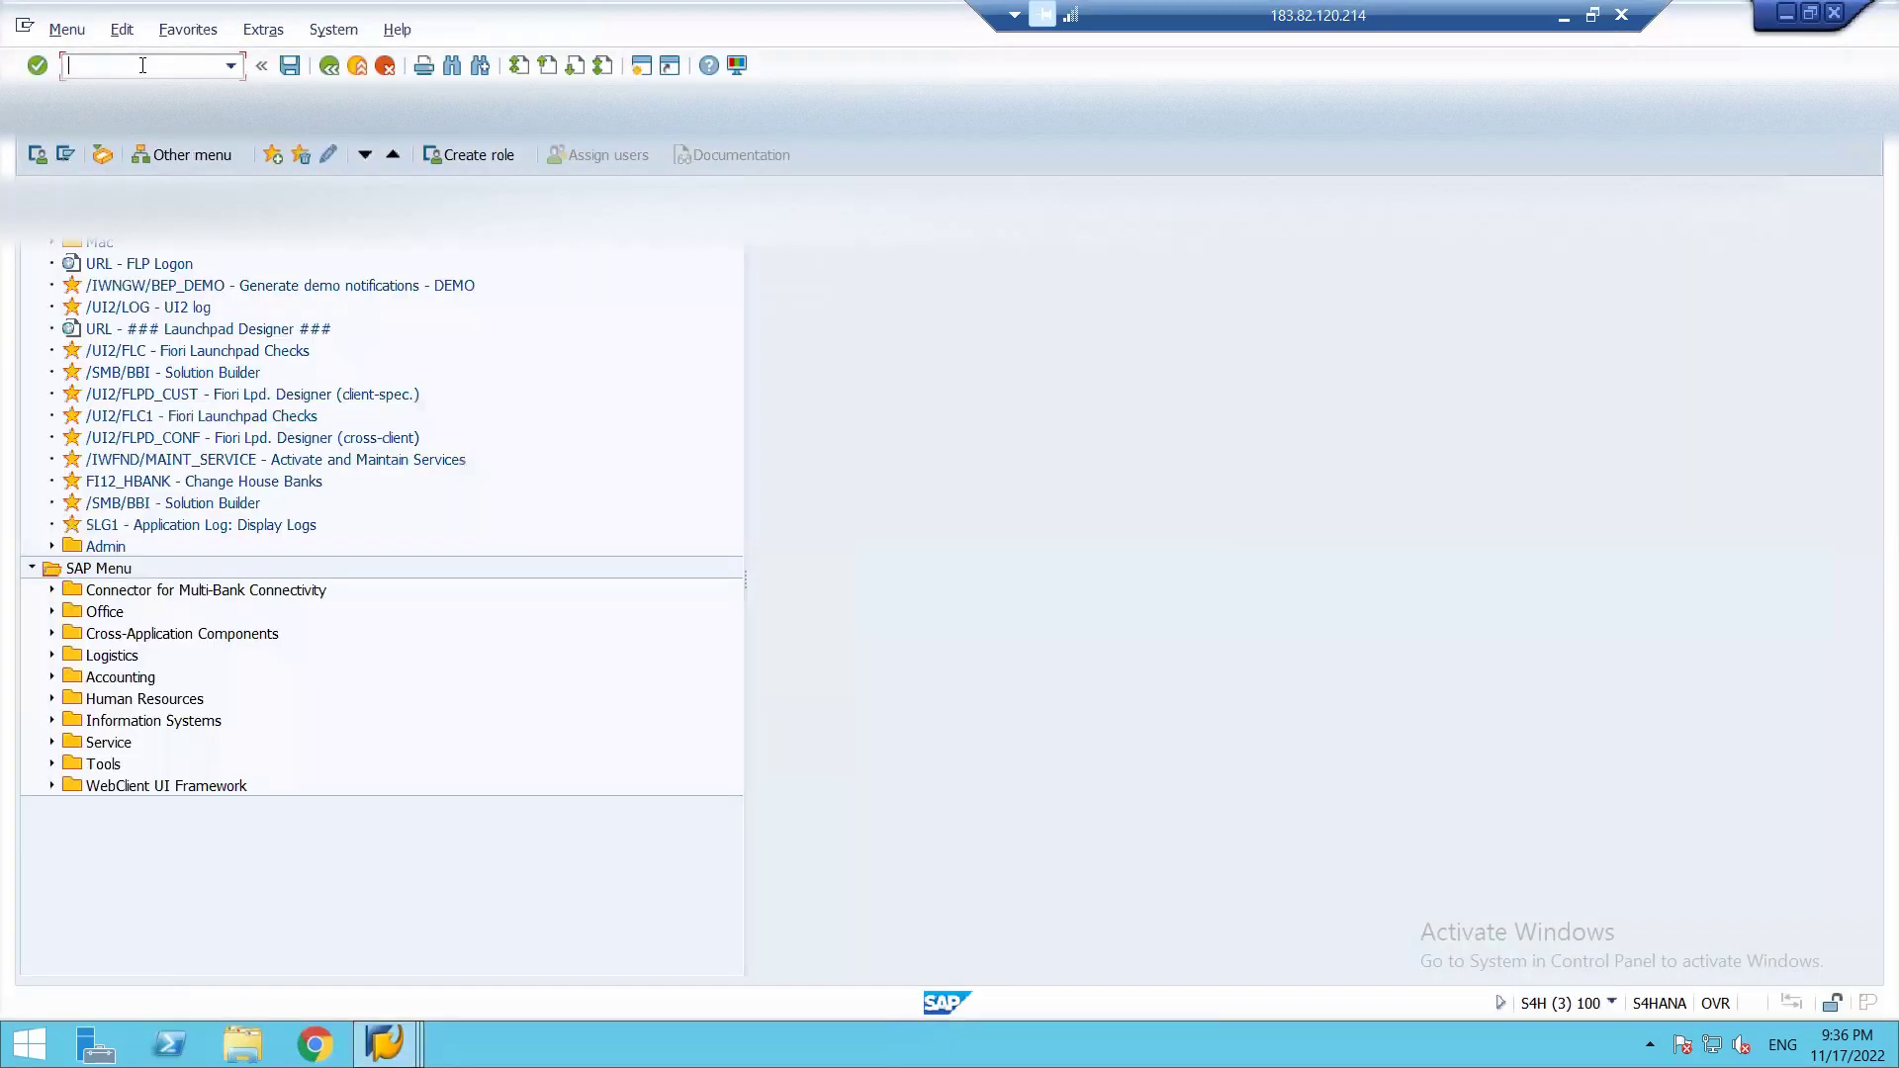
{"action": "type", "text": "fbl1n"}
Step: Run the FBL1N vendor line items report for open items at key date 05.09.2022
{"action": "key", "text": "Return"}
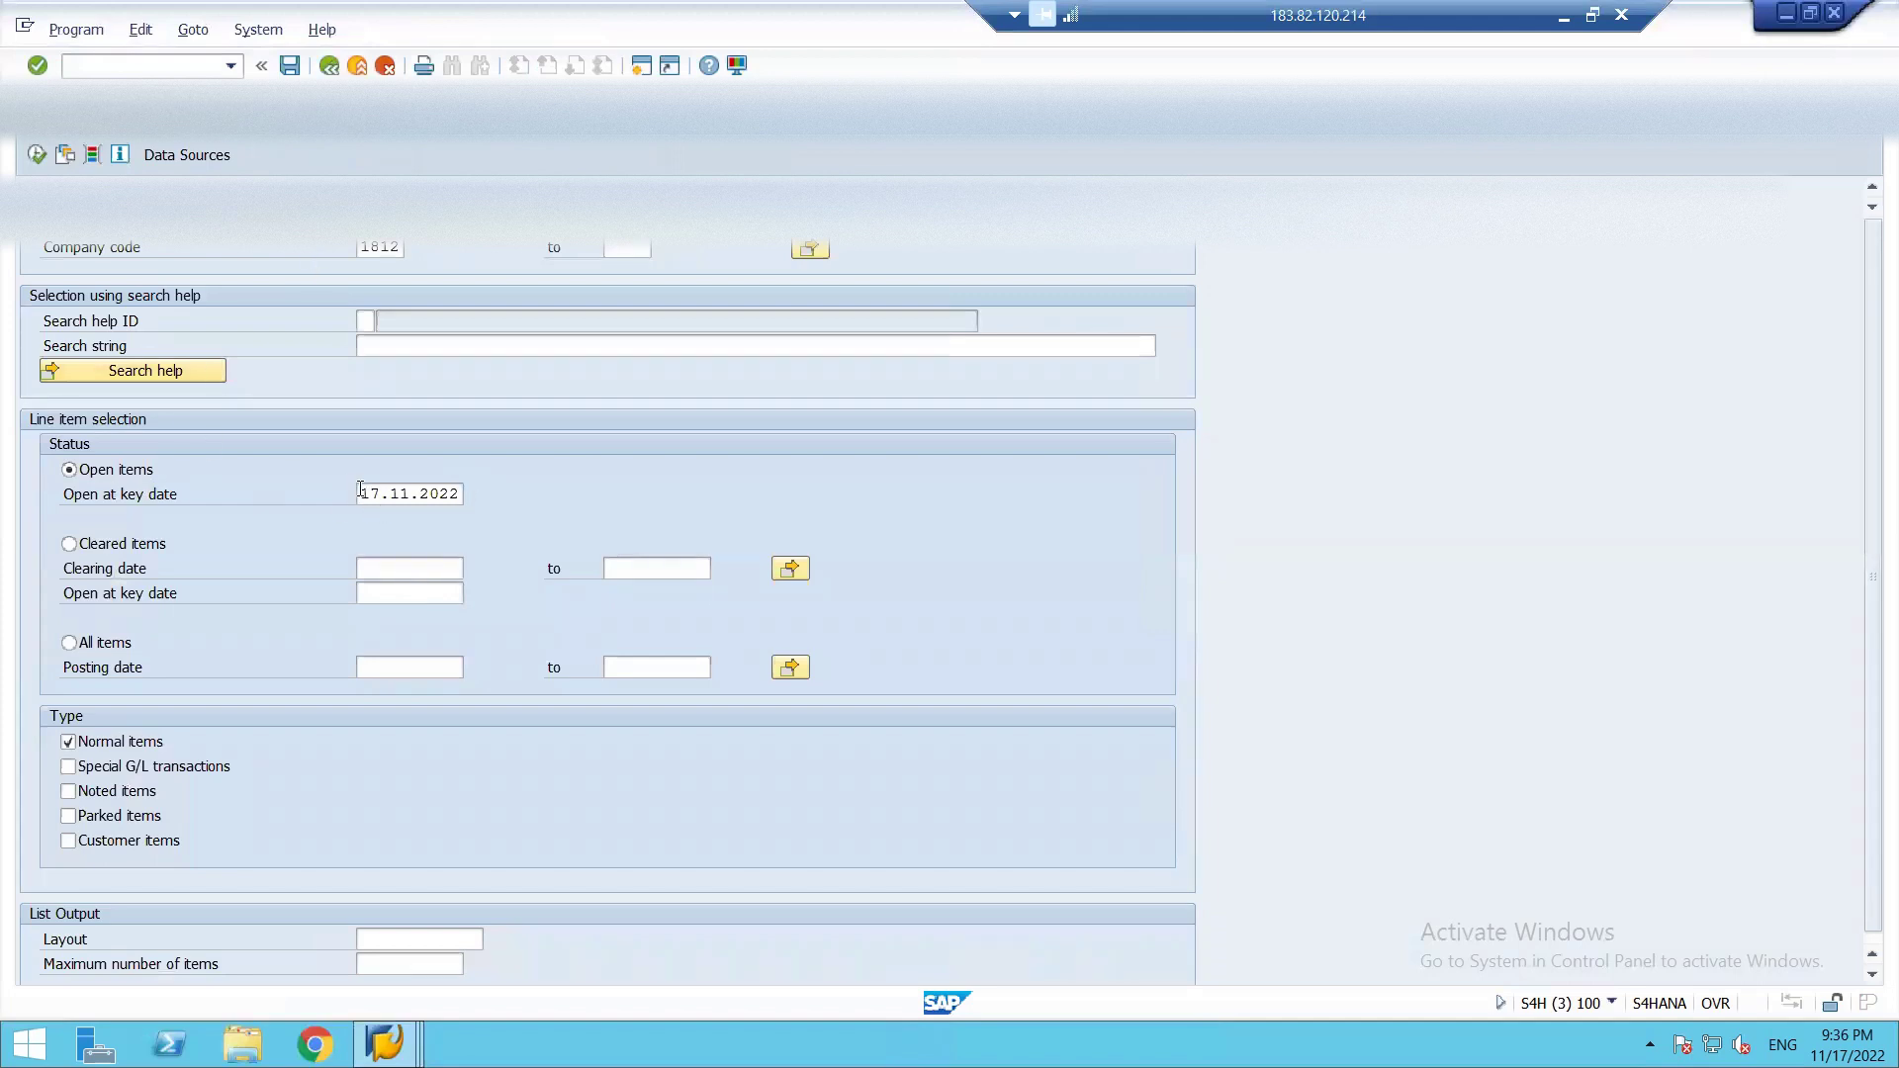
{"action": "key", "text": "Tab"}
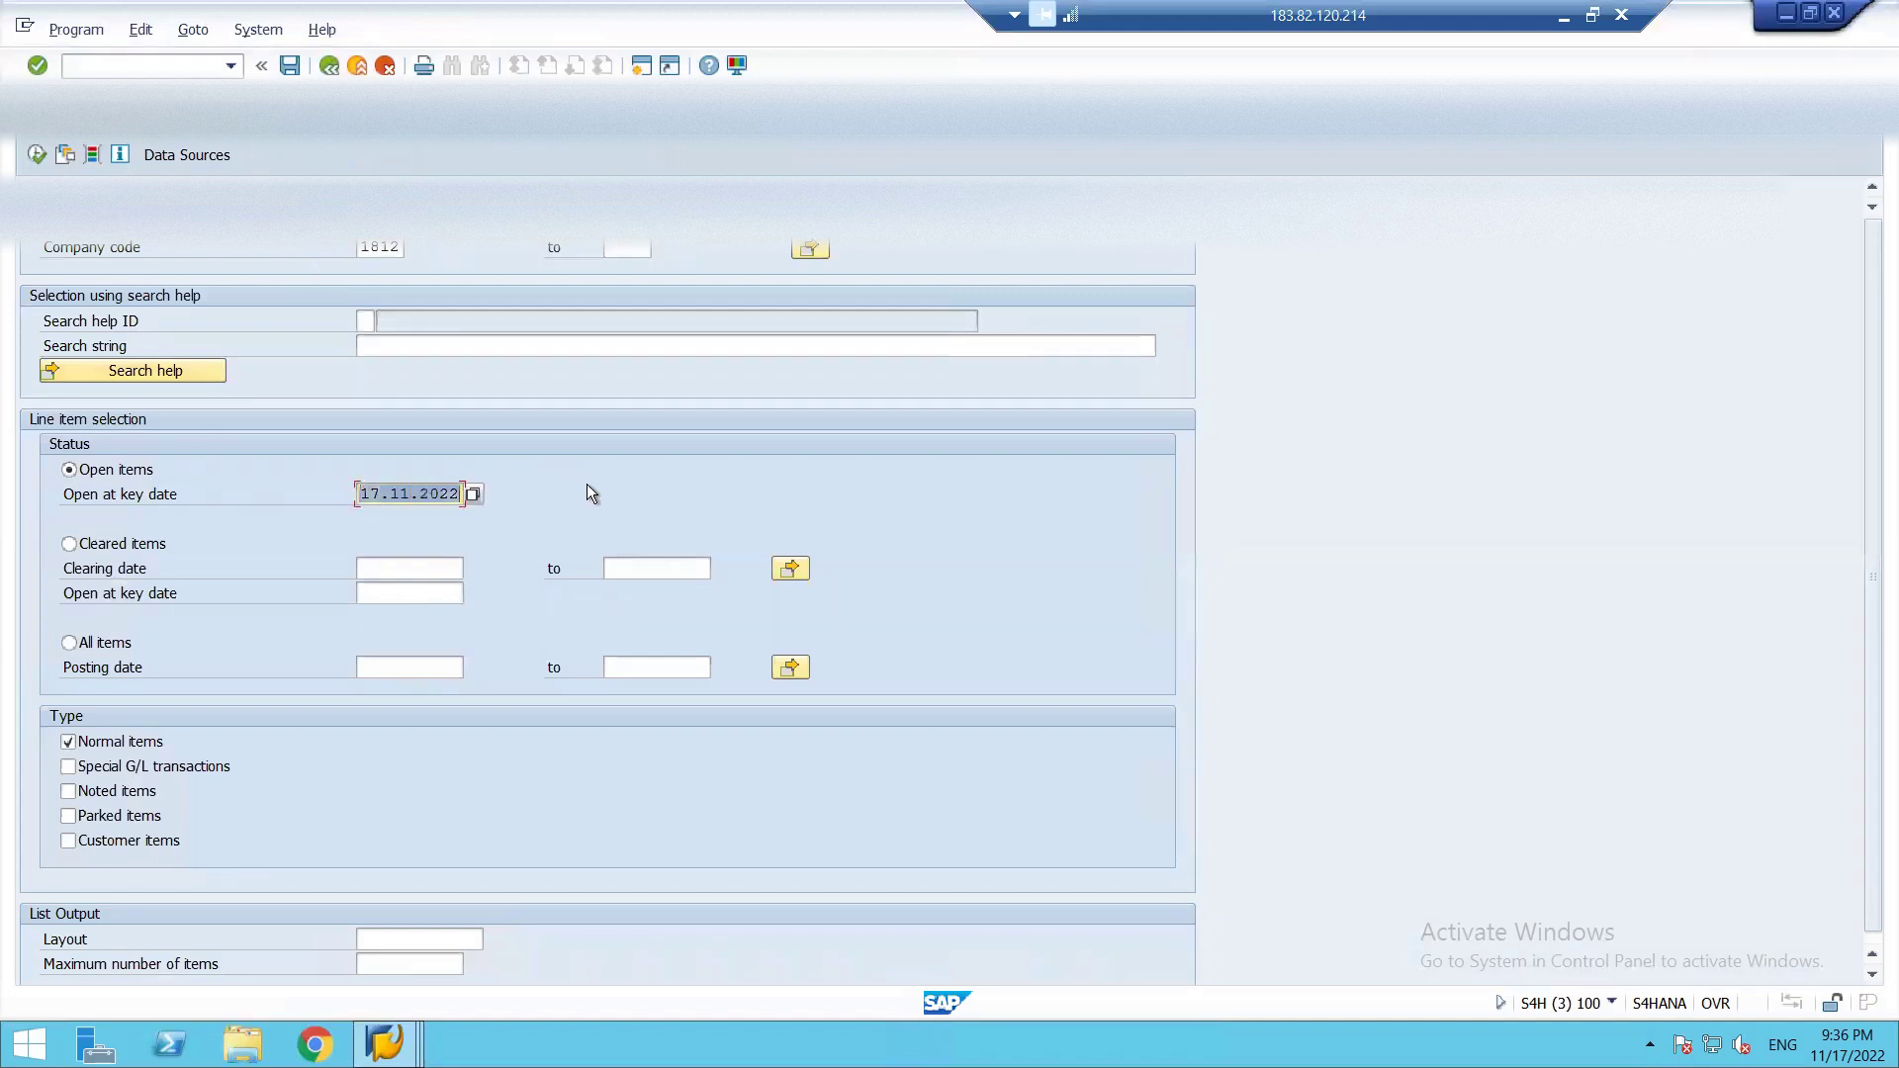
{"action": "type", "text": "05"}
{"action": "type", "text": "09.2022"}
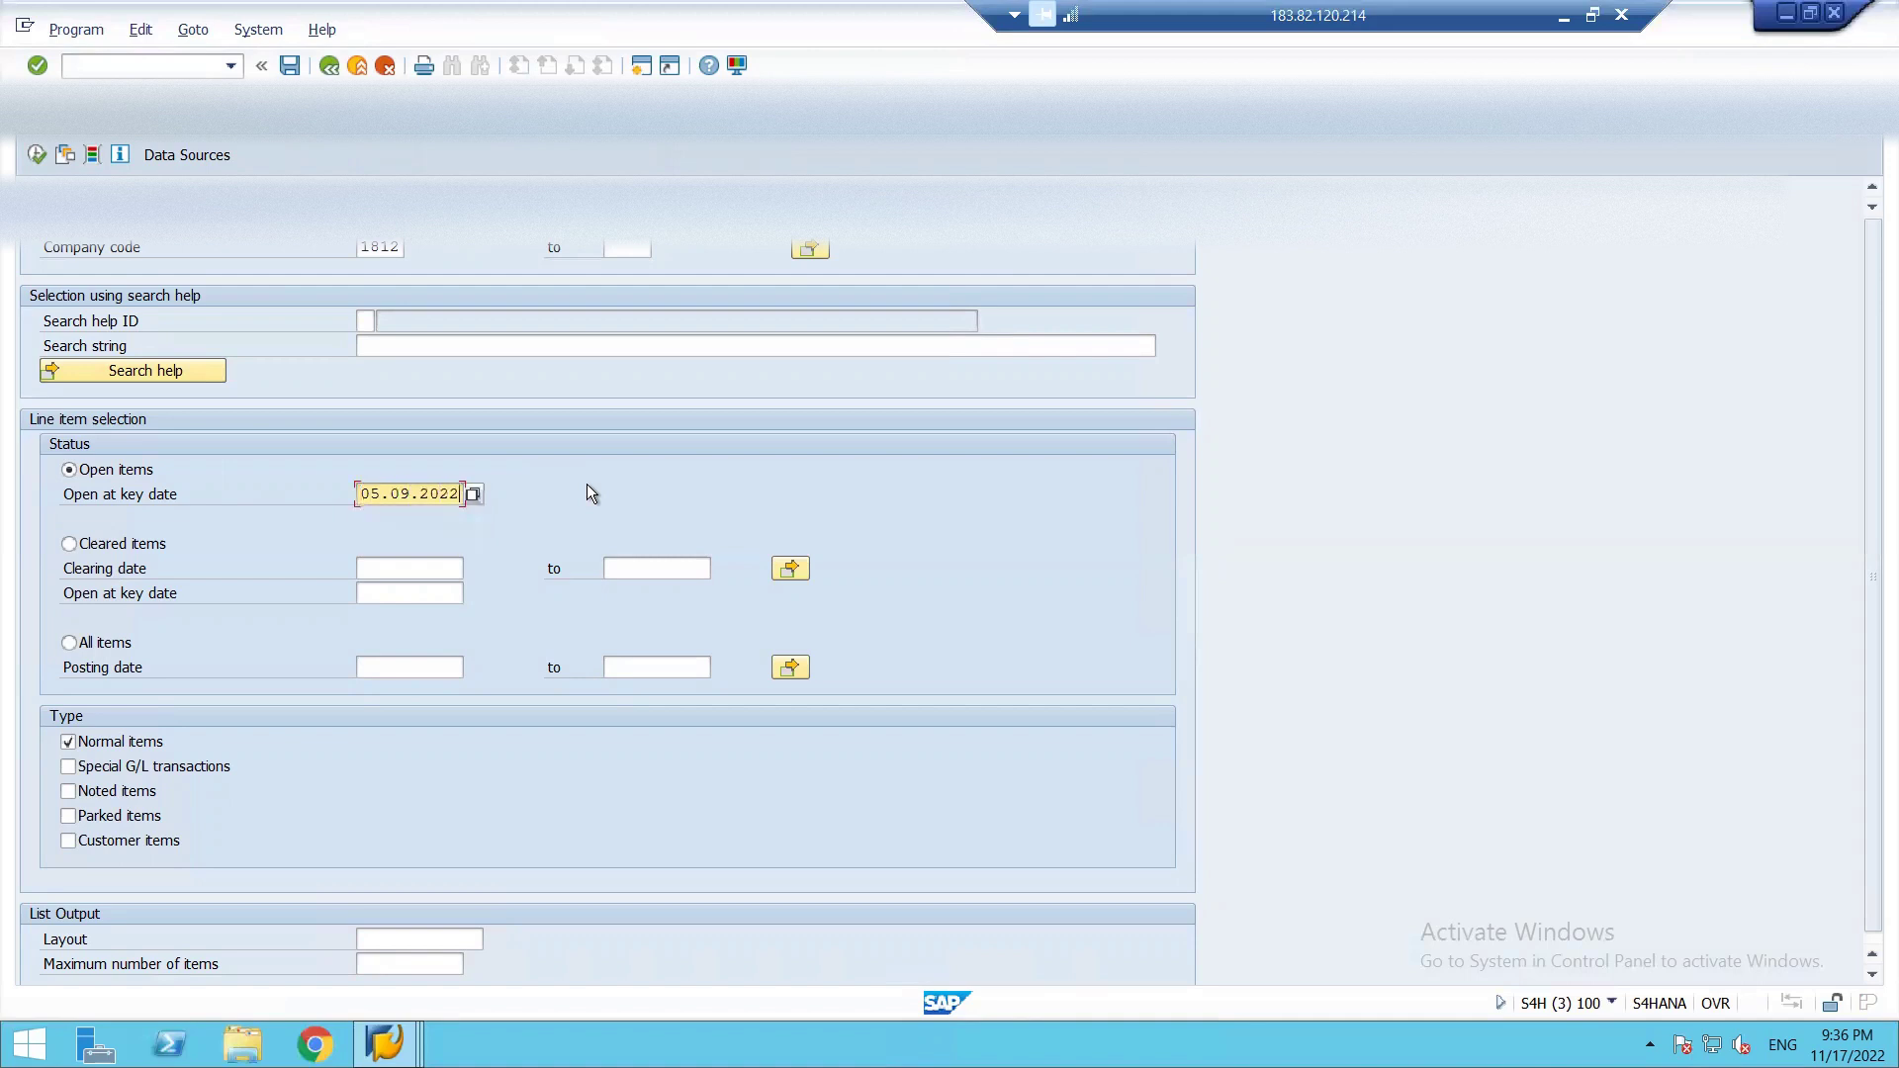
{"action": "left_click", "coordinate": [36, 155]}
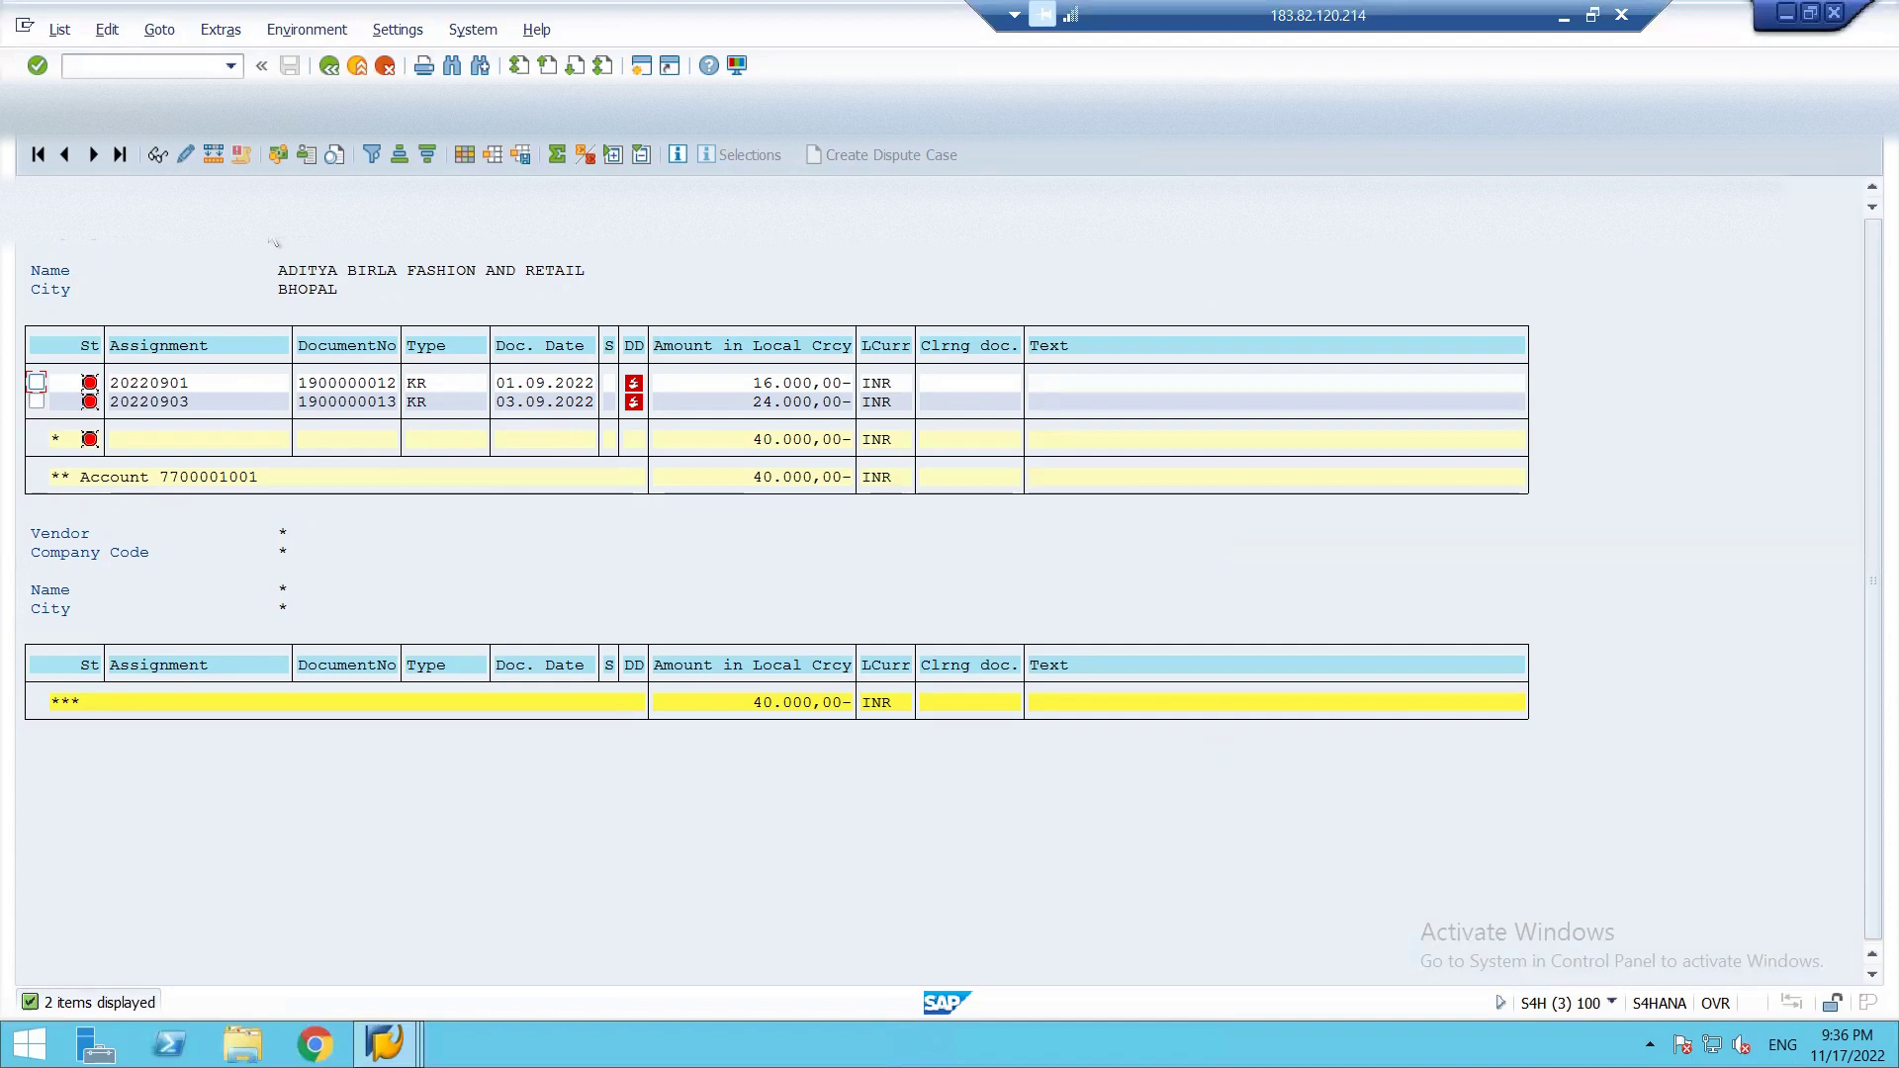
Step: Rerun the report at key date 30.09.2022, showing open items 16.000,00- and 24.000,00-
{"action": "key", "text": "F3"}
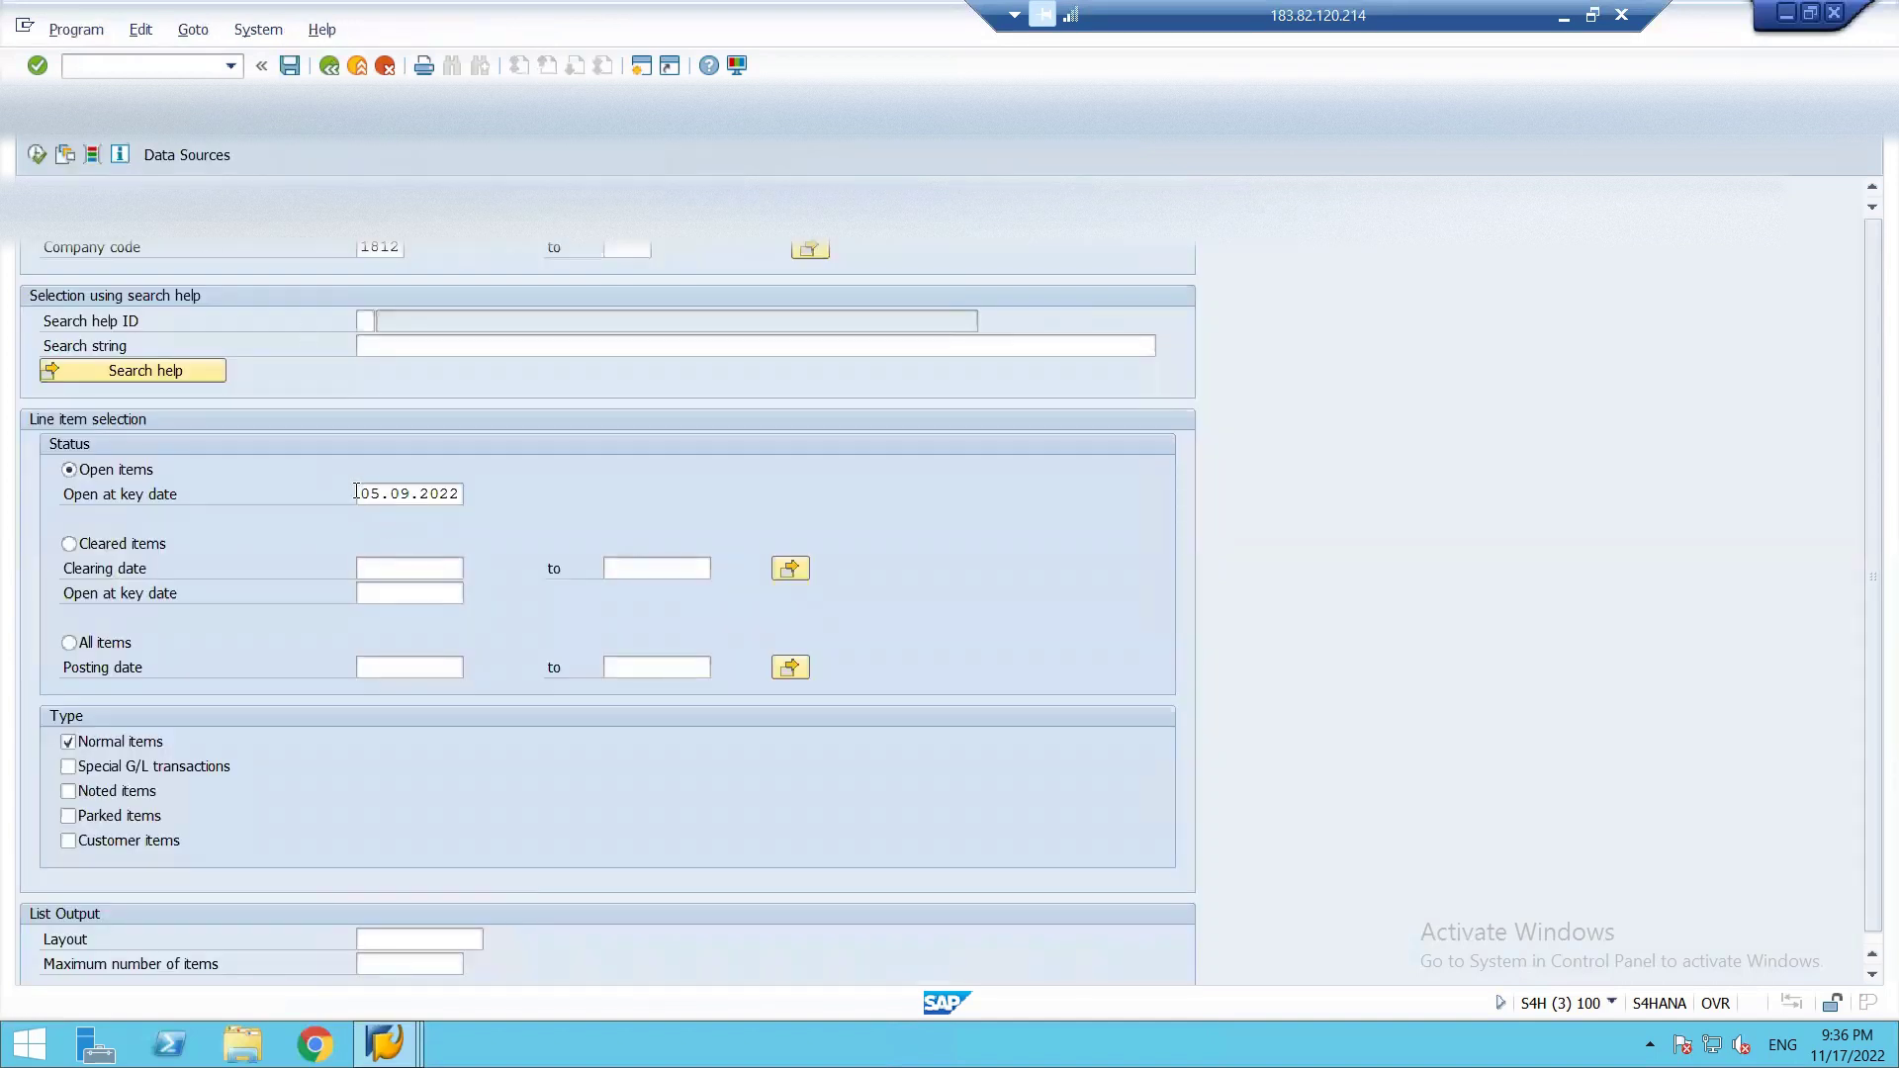
{"action": "double_click", "coordinate": [453, 491]}
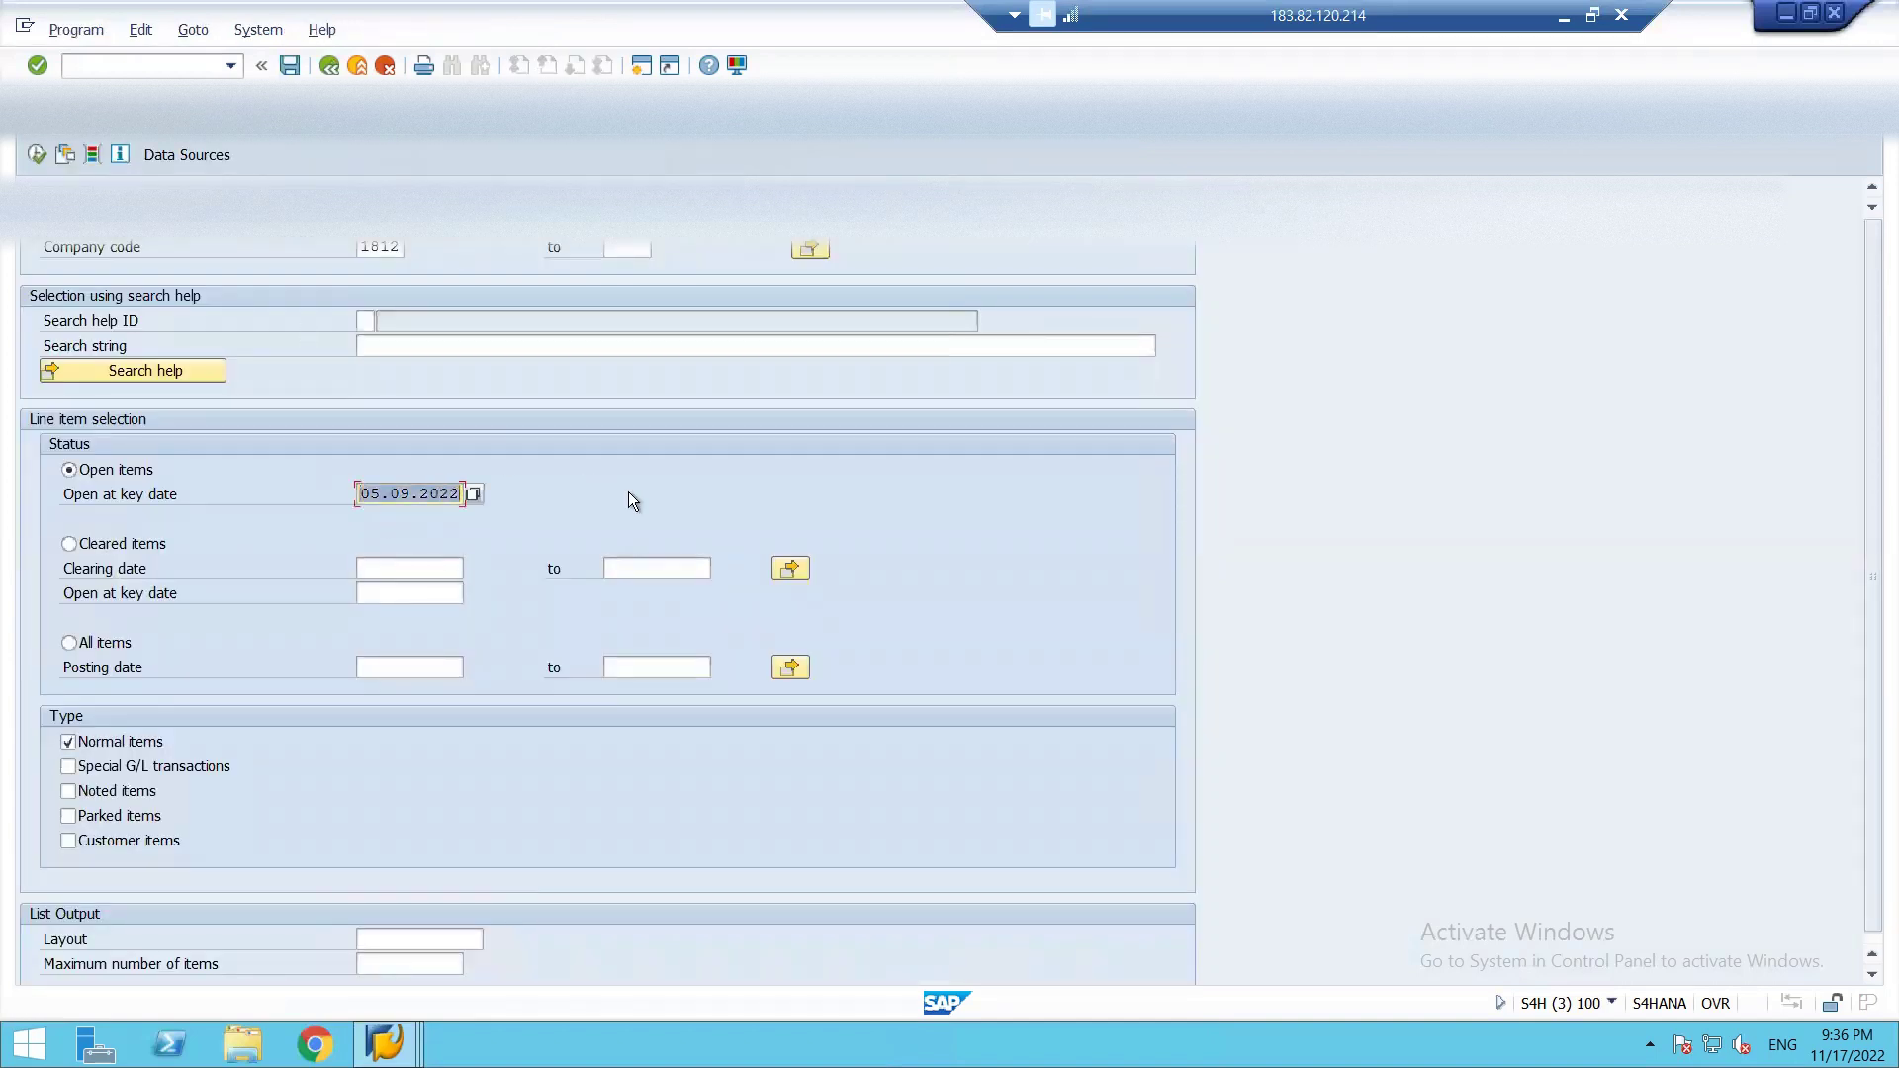
{"action": "type", "text": "30.09.2022"}
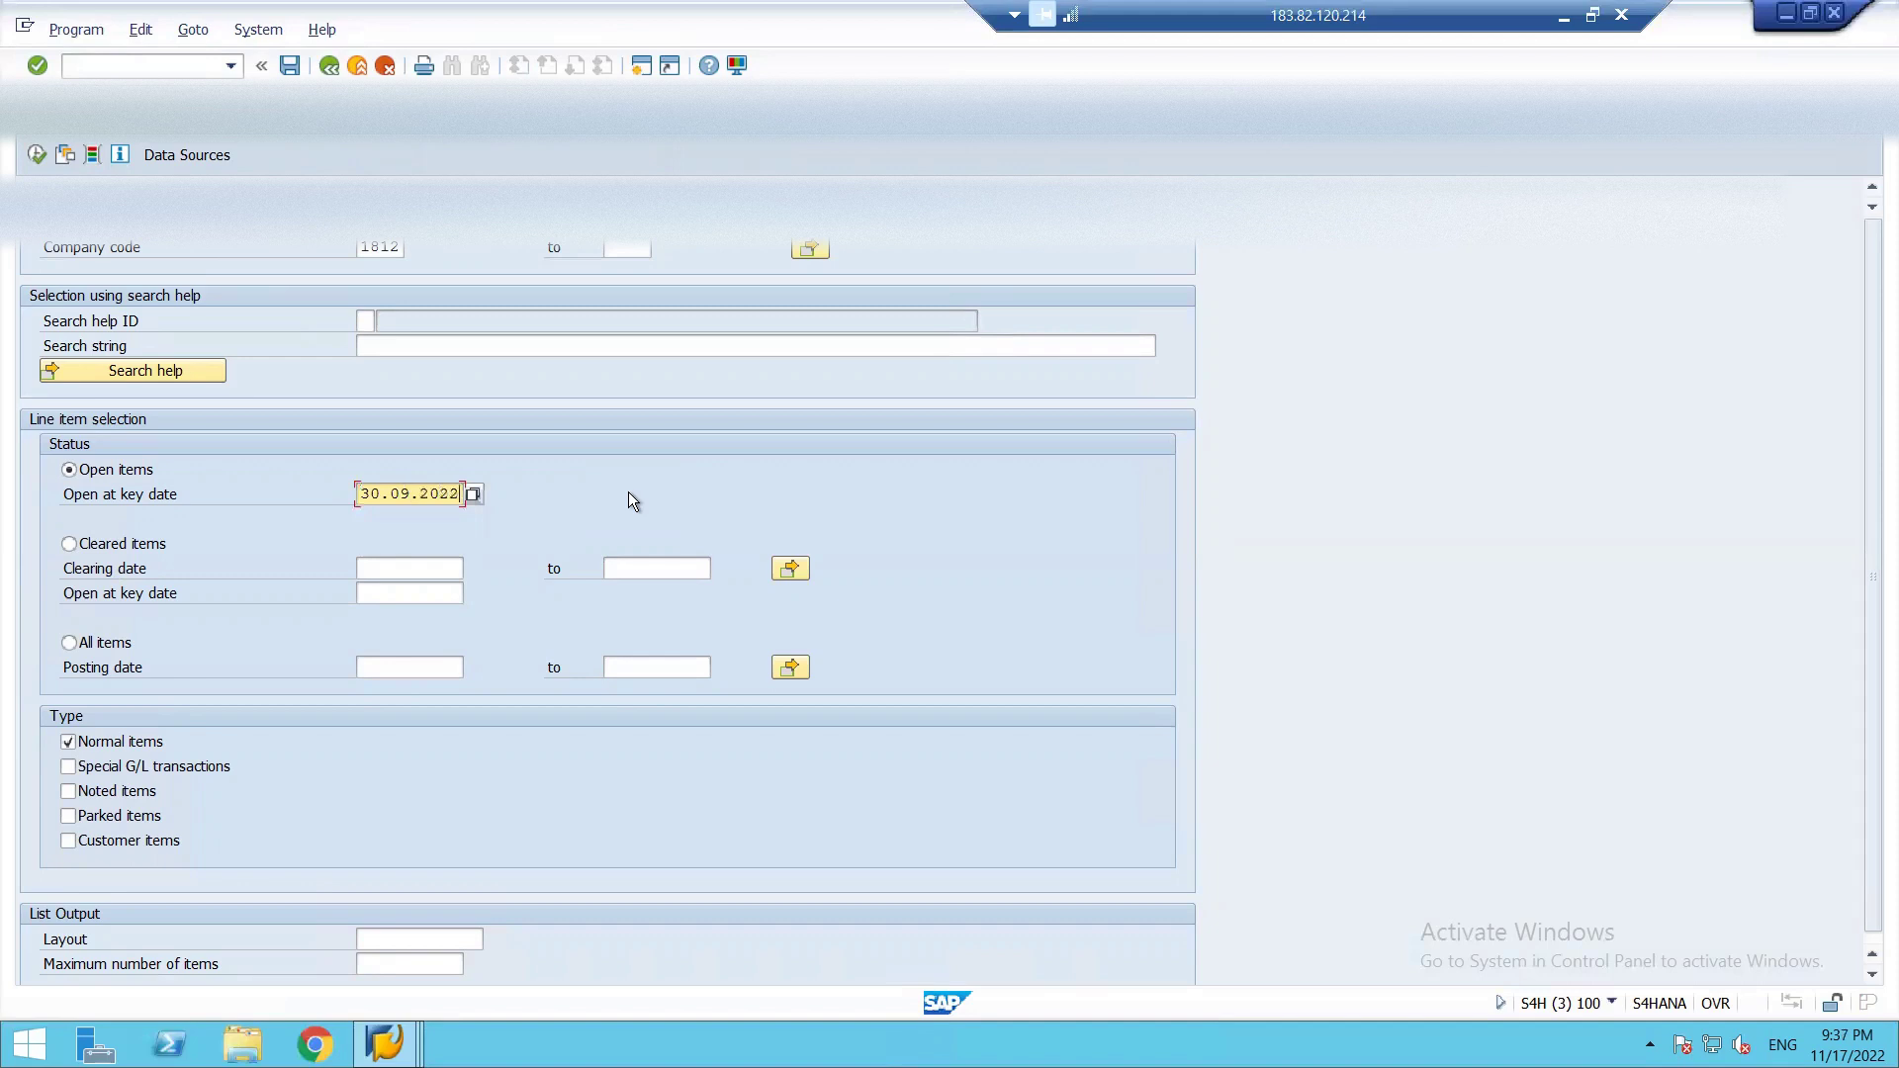
{"action": "left_click", "coordinate": [34, 154]}
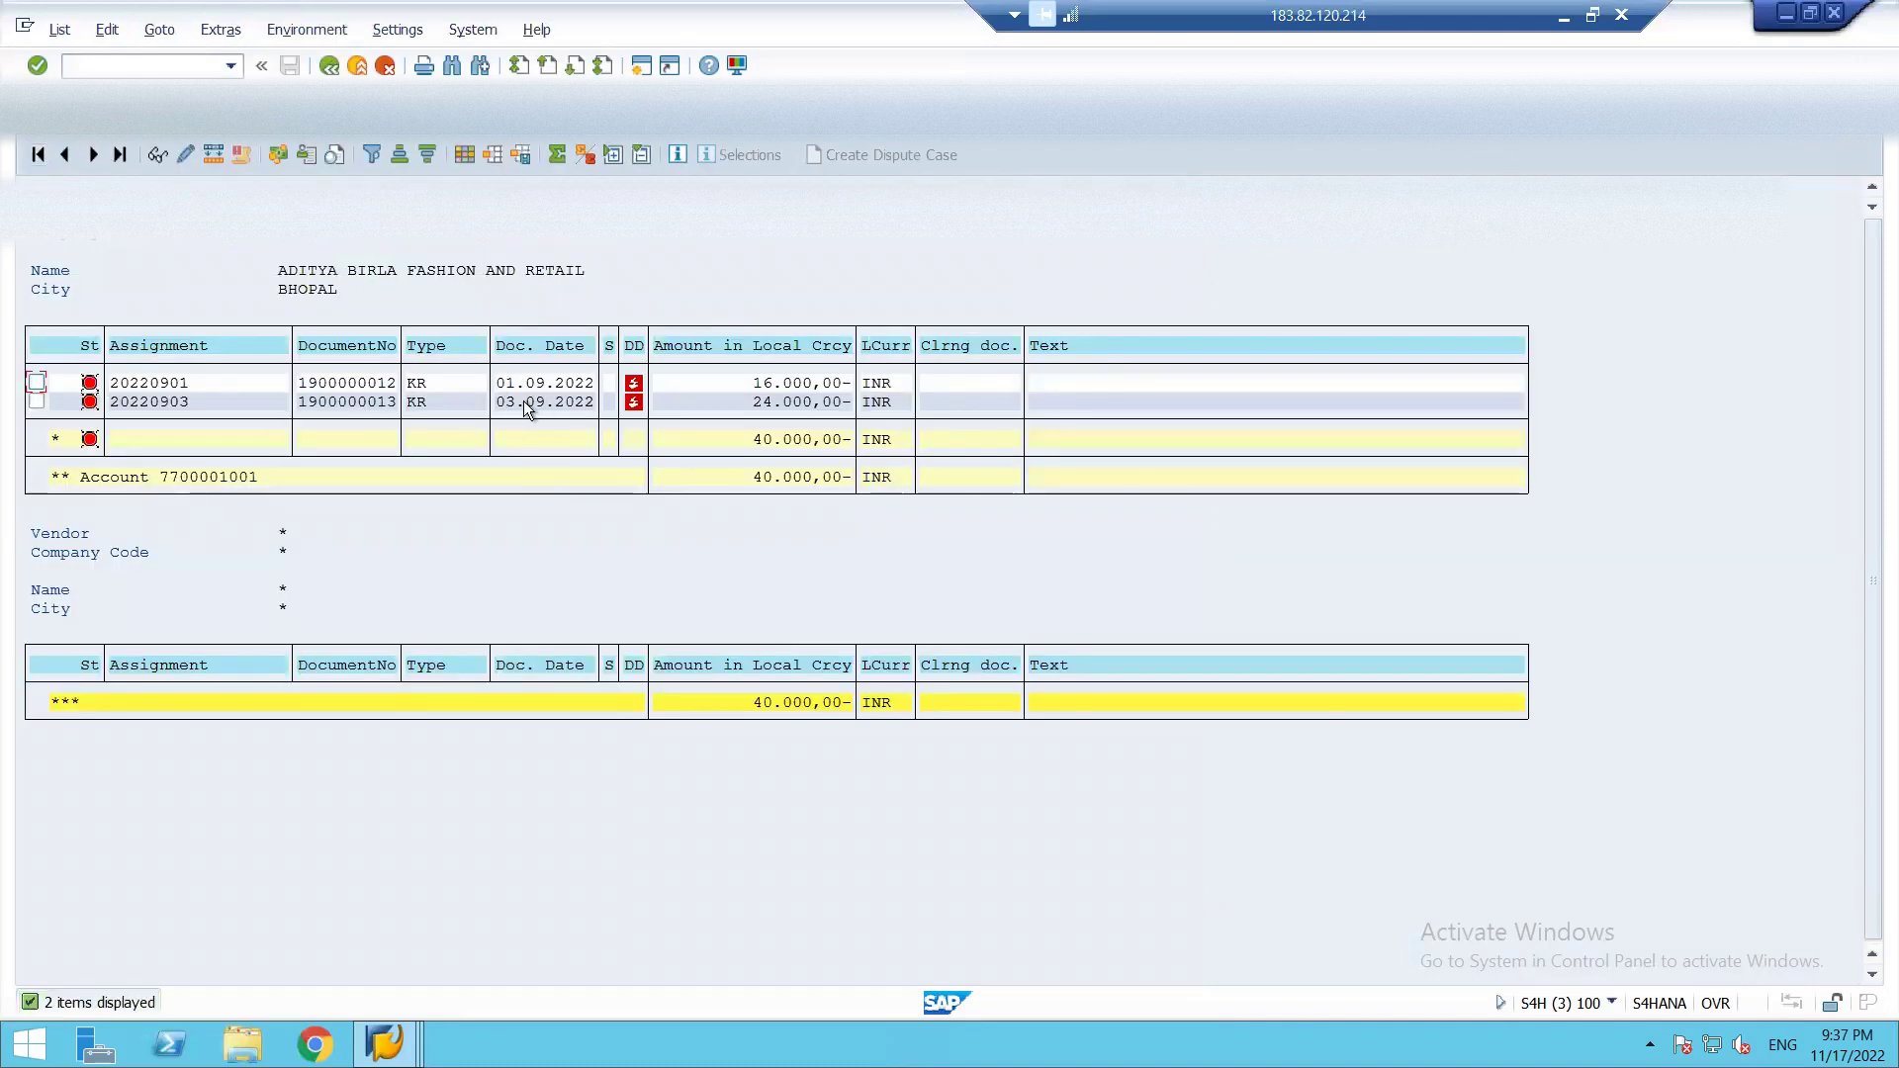
{"action": "left_click", "coordinate": [778, 403]}
Step: Review the 24.000,00- item, then return to session 1 and enter /n
{"action": "left_click", "coordinate": [749, 401]}
{"action": "key", "text": "alt+Tab"}
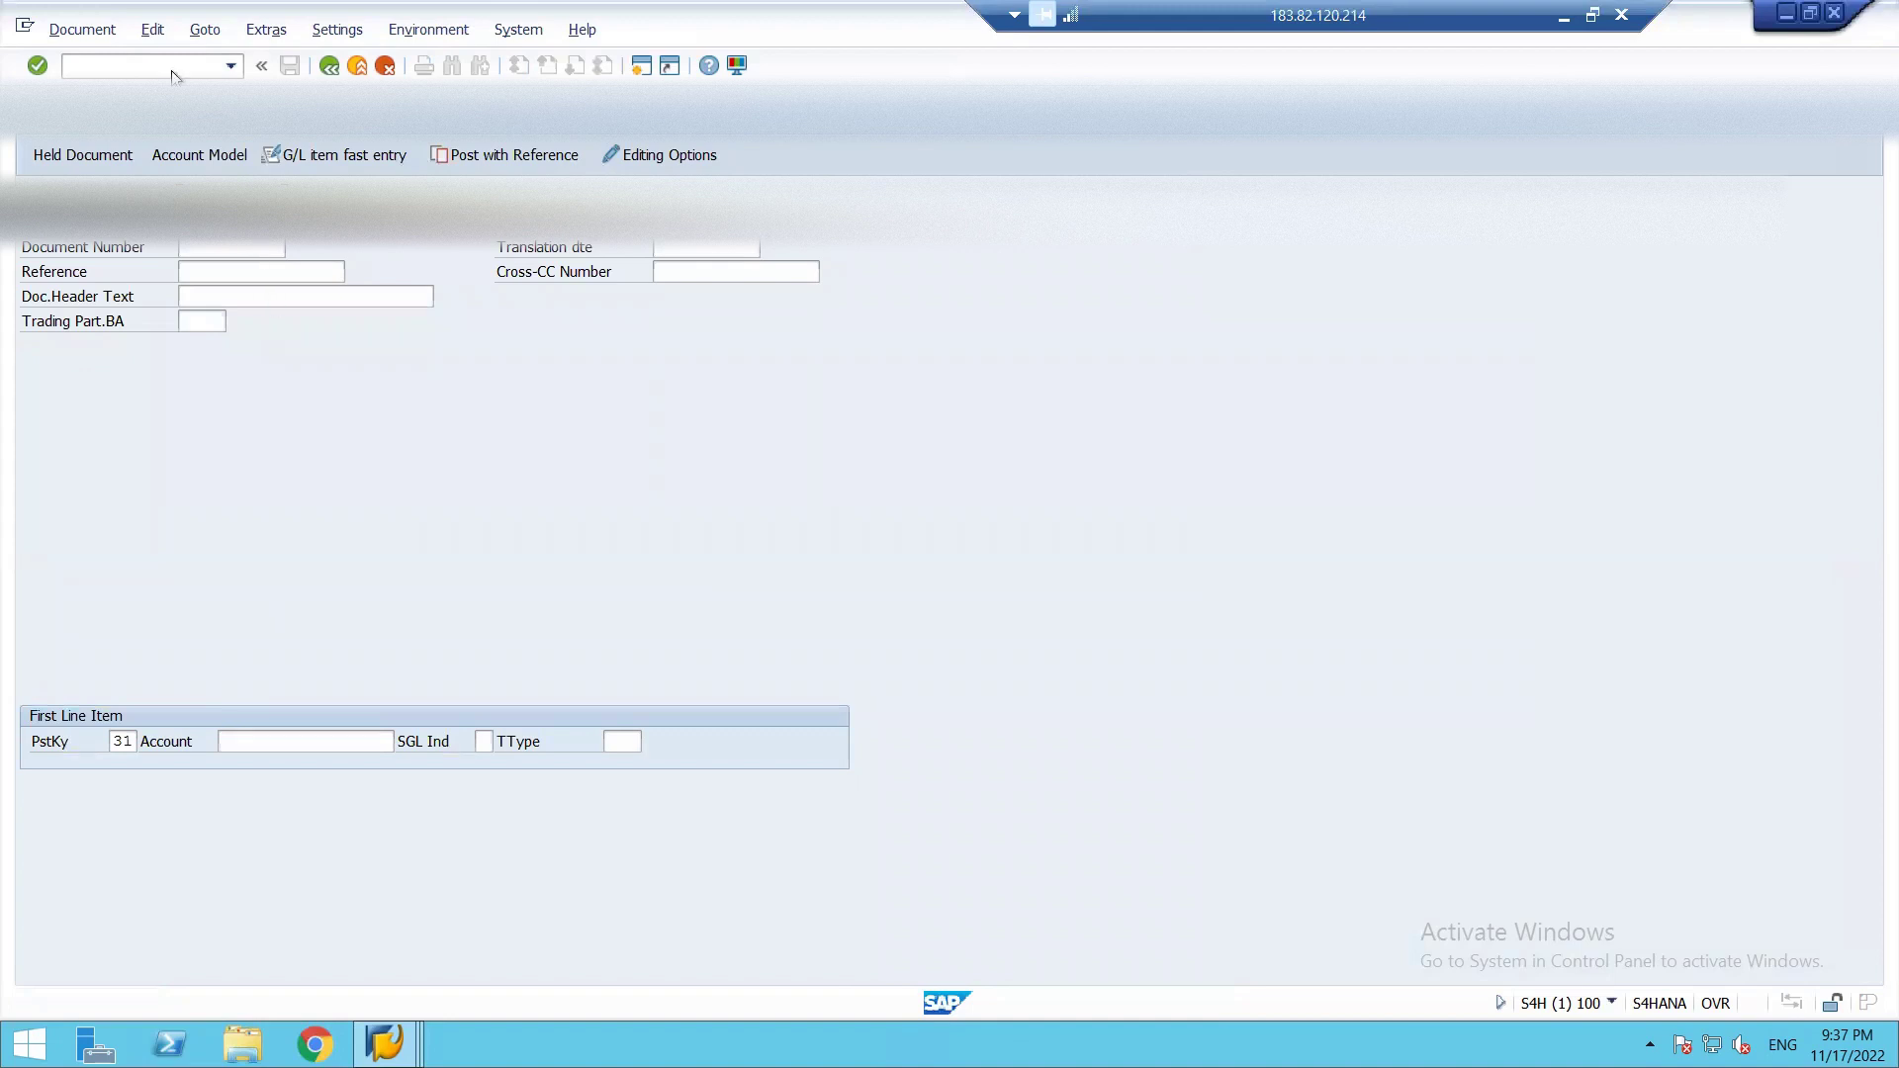
{"action": "type", "text": "/n"}
Step: Open General Ledger › Periodic Processing › Closing › Valuate in Easy Access and launch FAGL_FCV
{"action": "key", "text": "Return"}
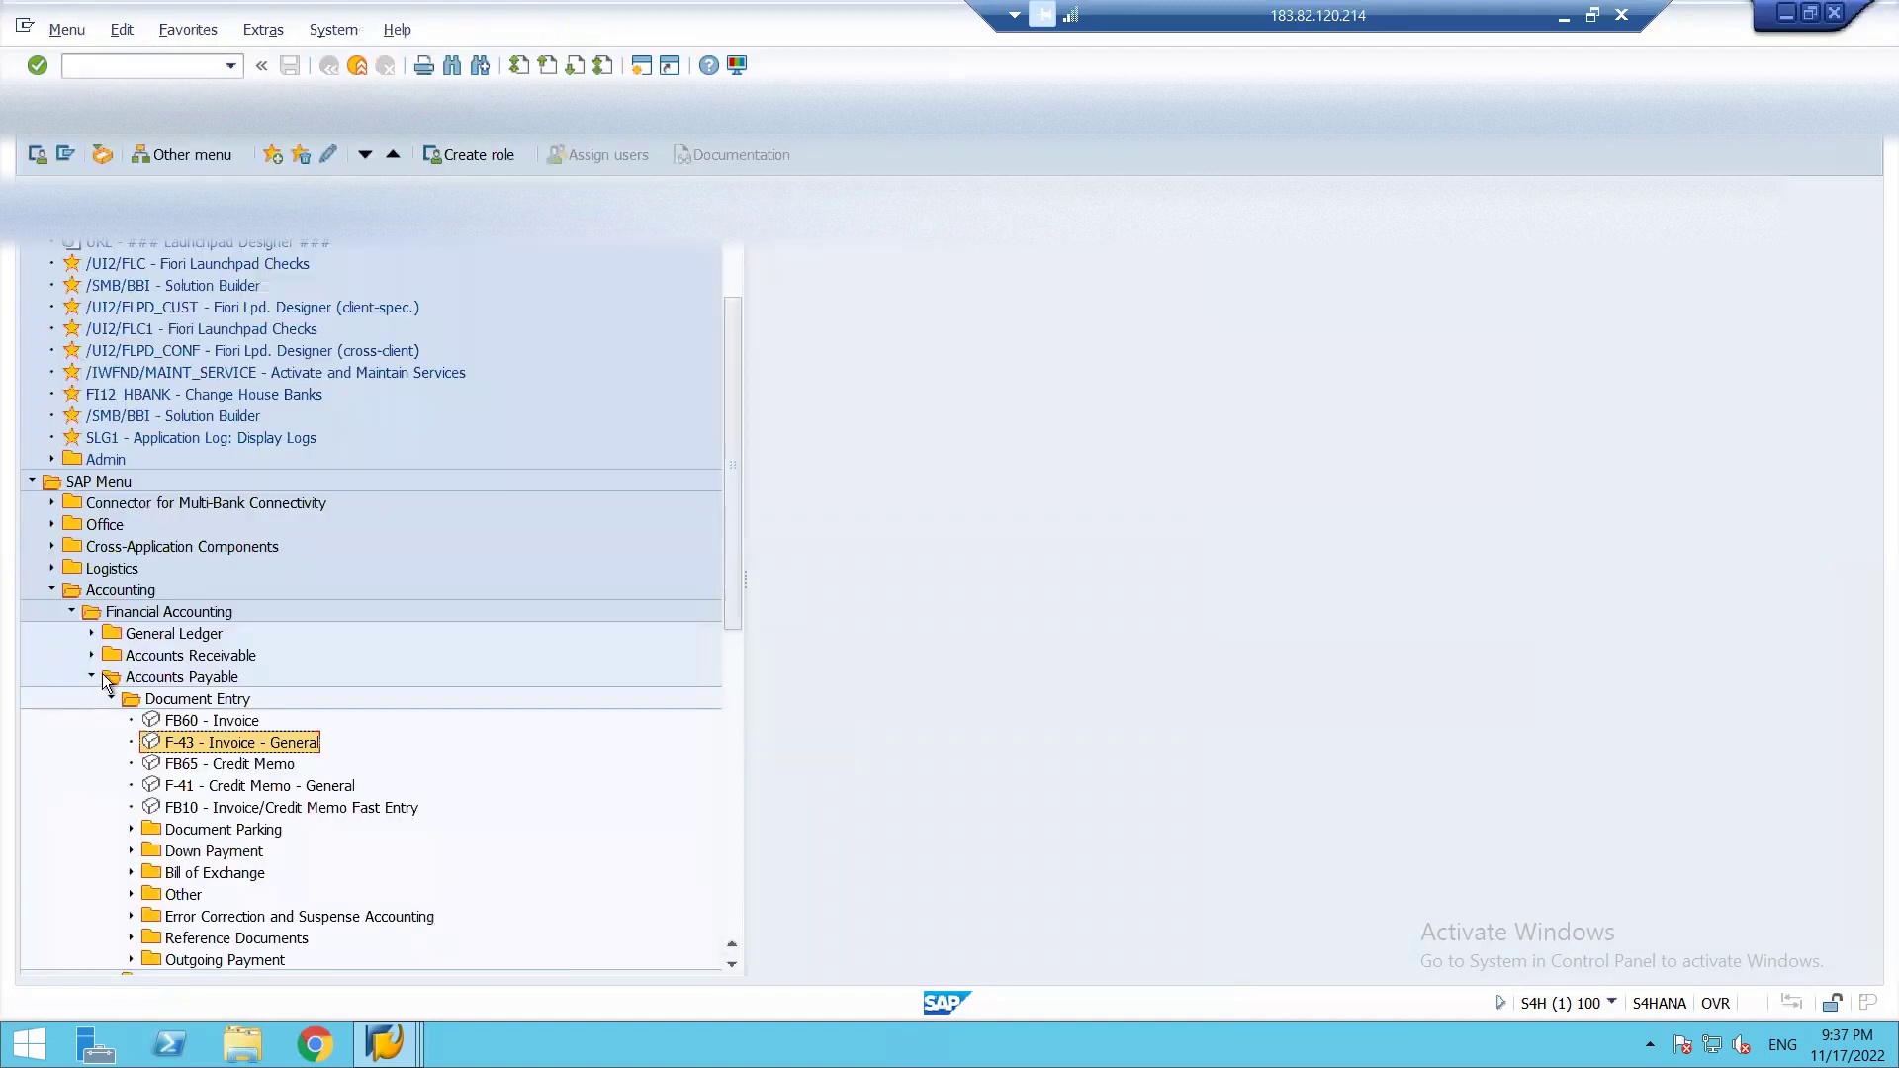
{"action": "left_click", "coordinate": [91, 673]}
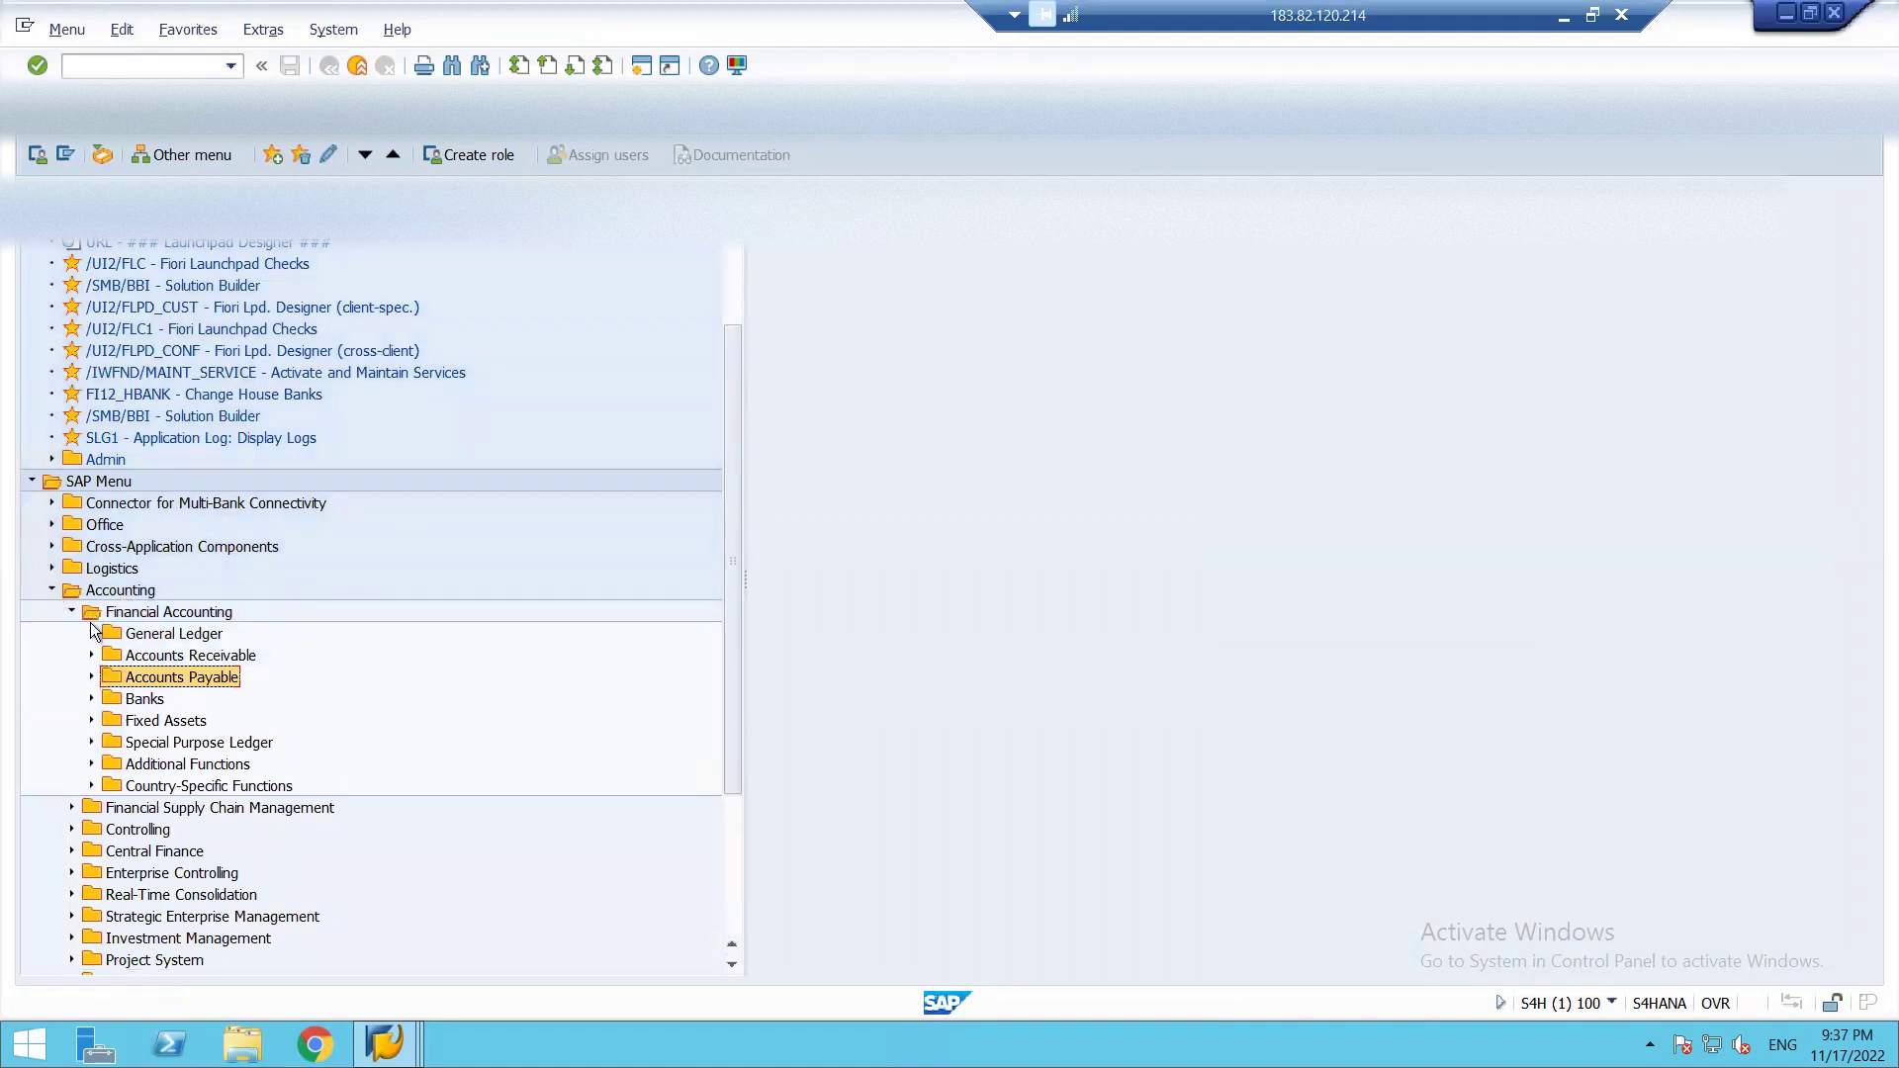
{"action": "left_click", "coordinate": [92, 633]}
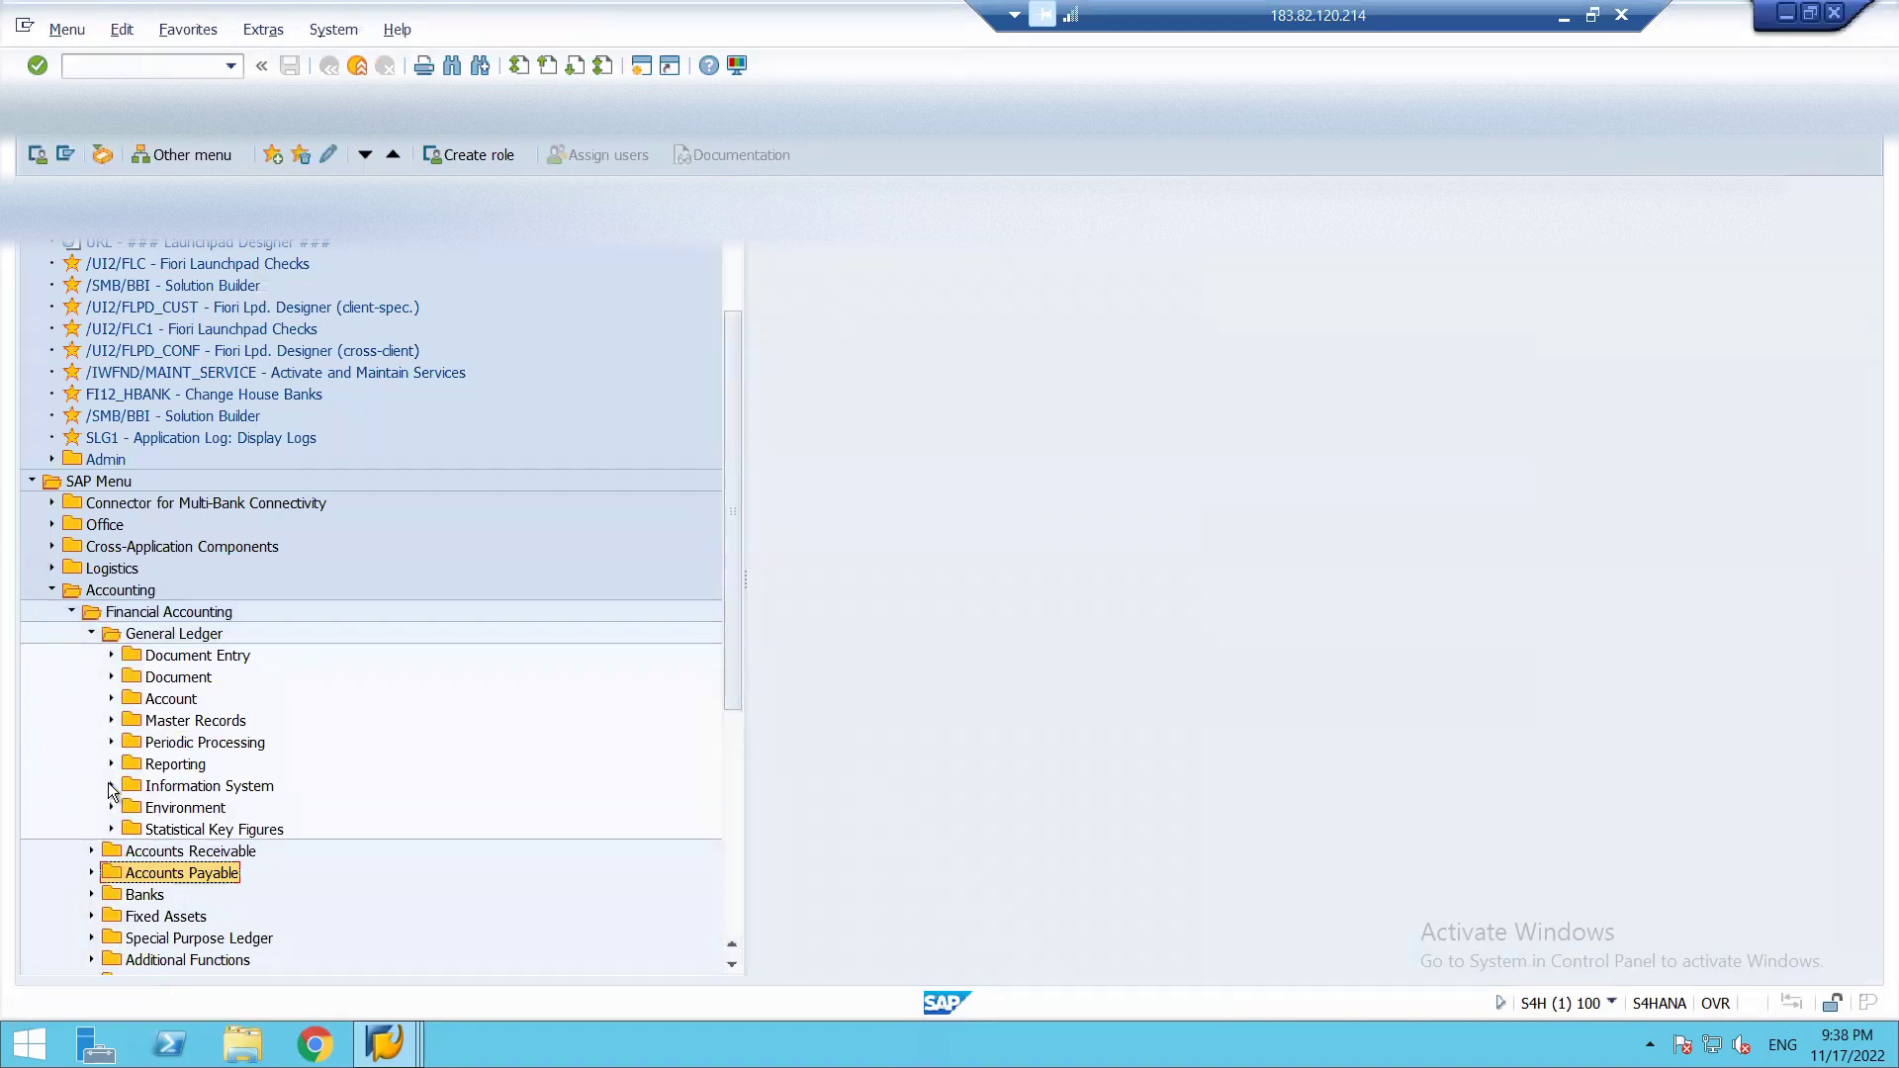
{"action": "left_click", "coordinate": [110, 741]}
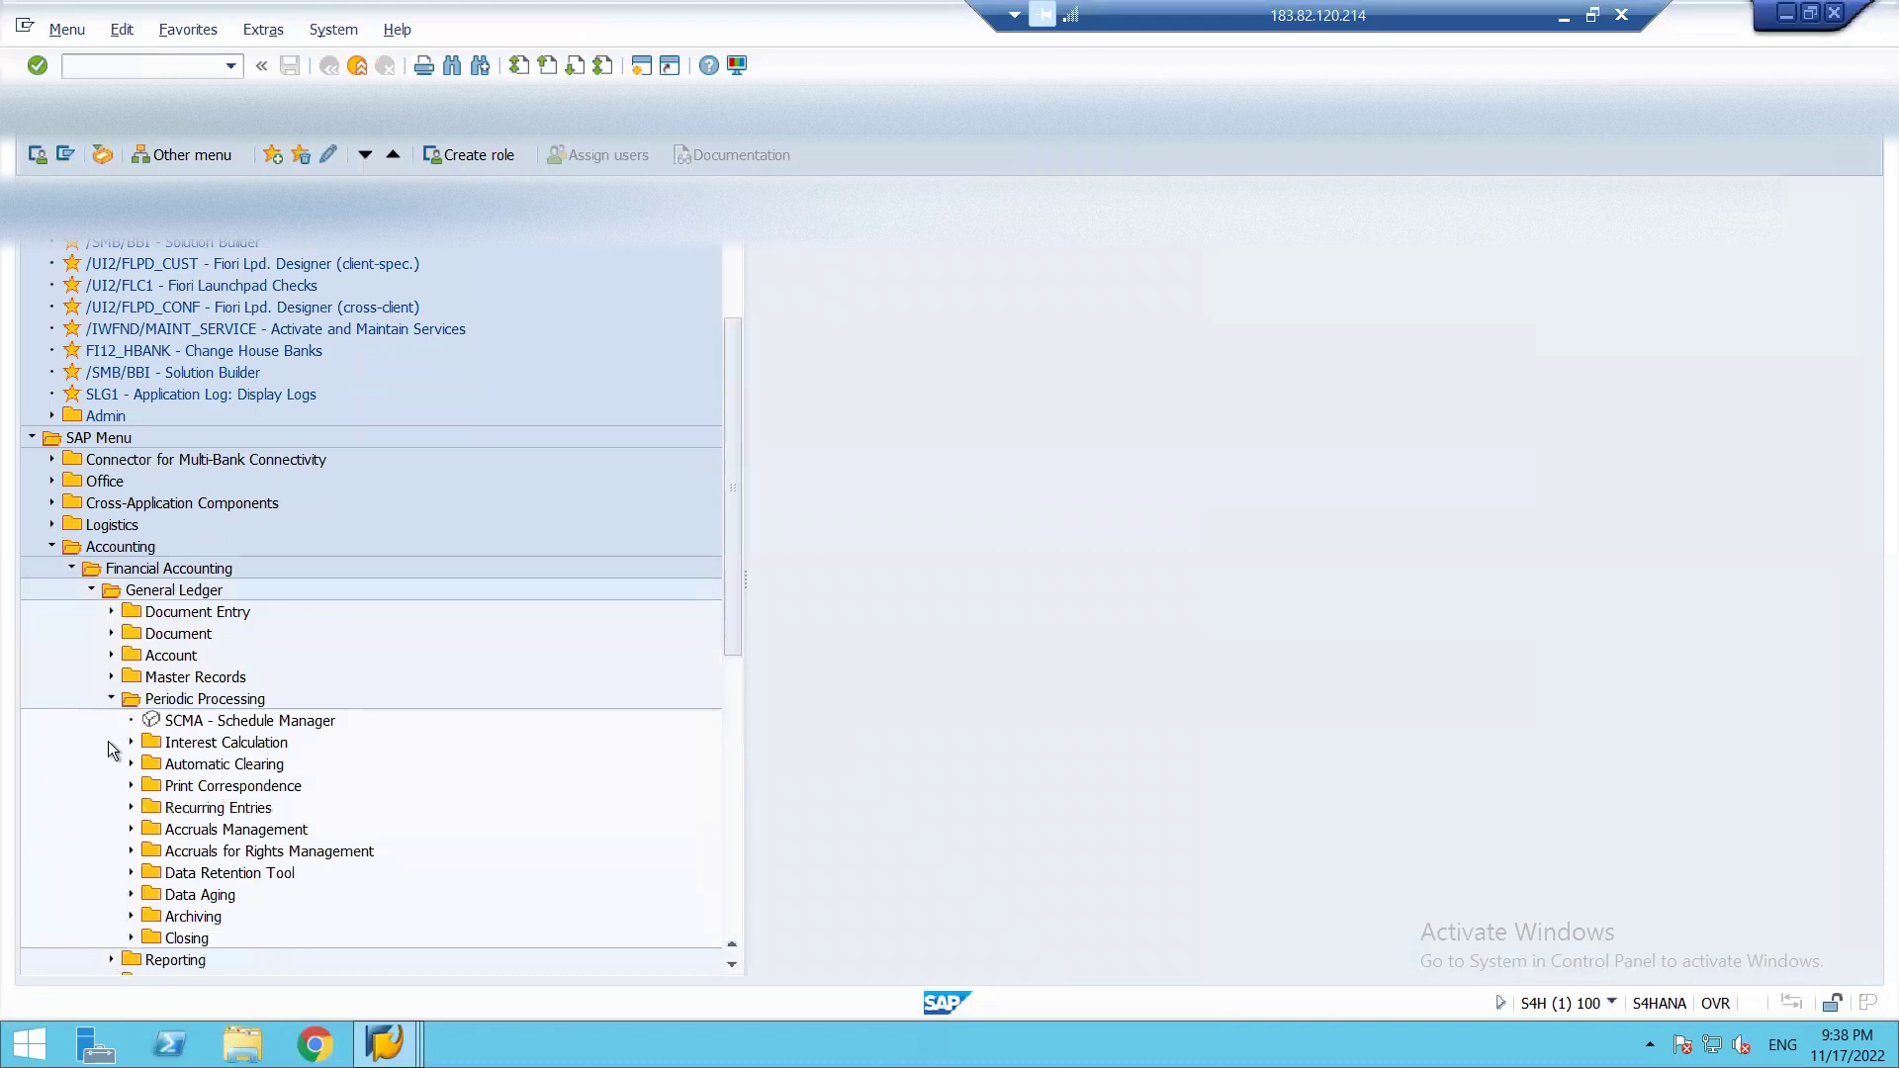
{"action": "left_click", "coordinate": [130, 936]}
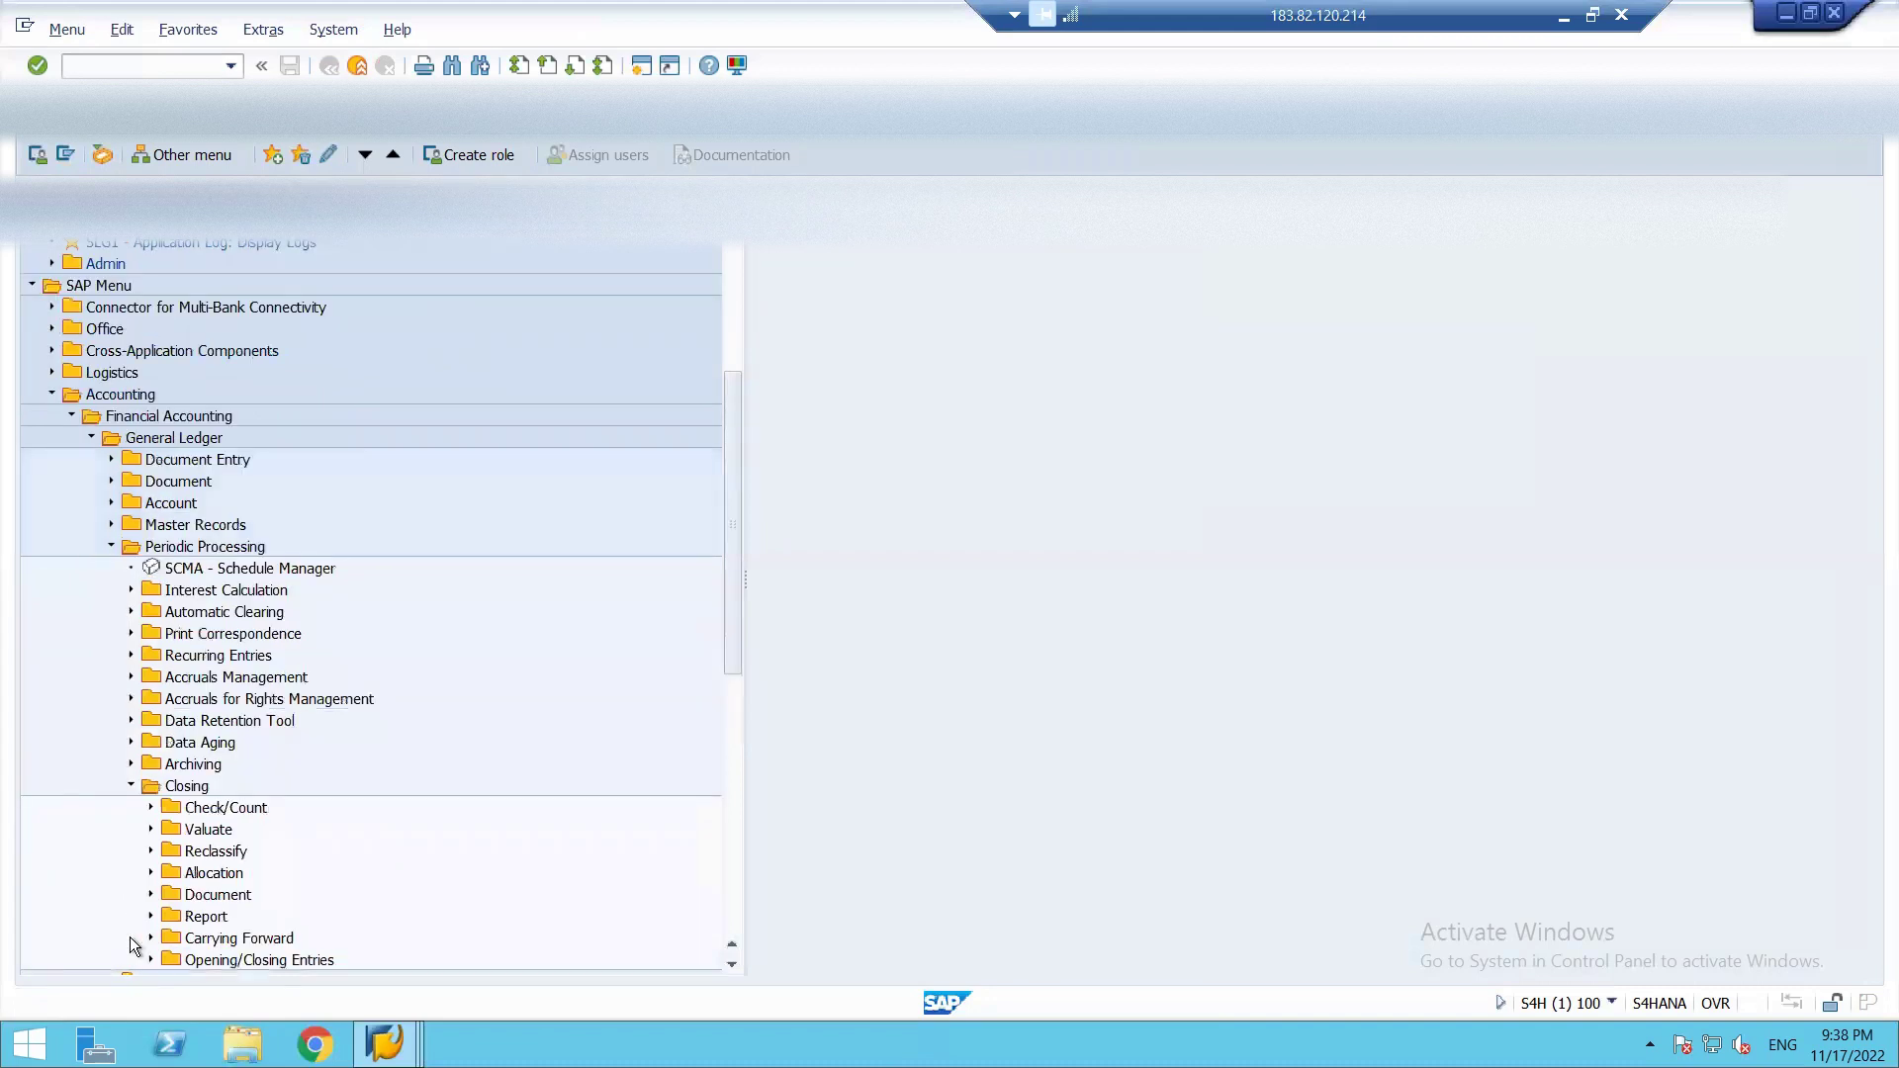
{"action": "left_click", "coordinate": [151, 829]}
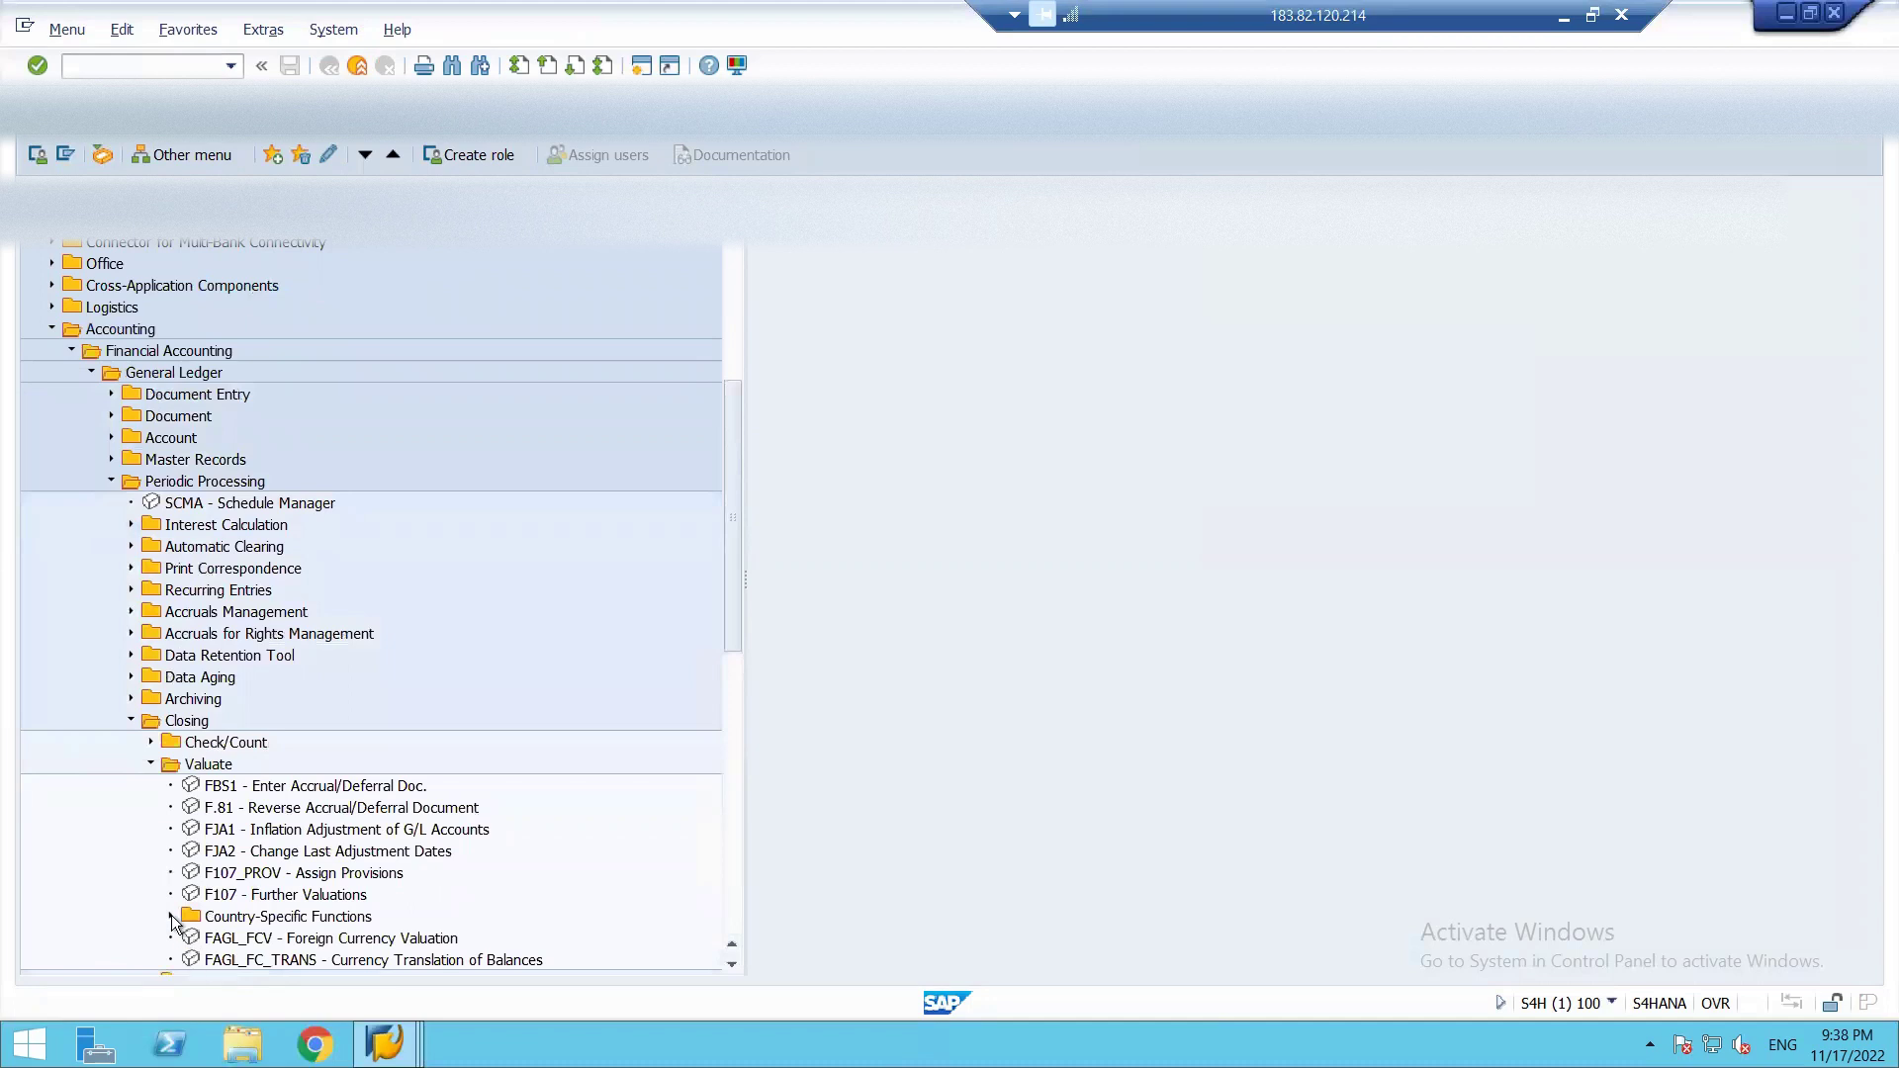
{"action": "double_click", "coordinate": [285, 939]}
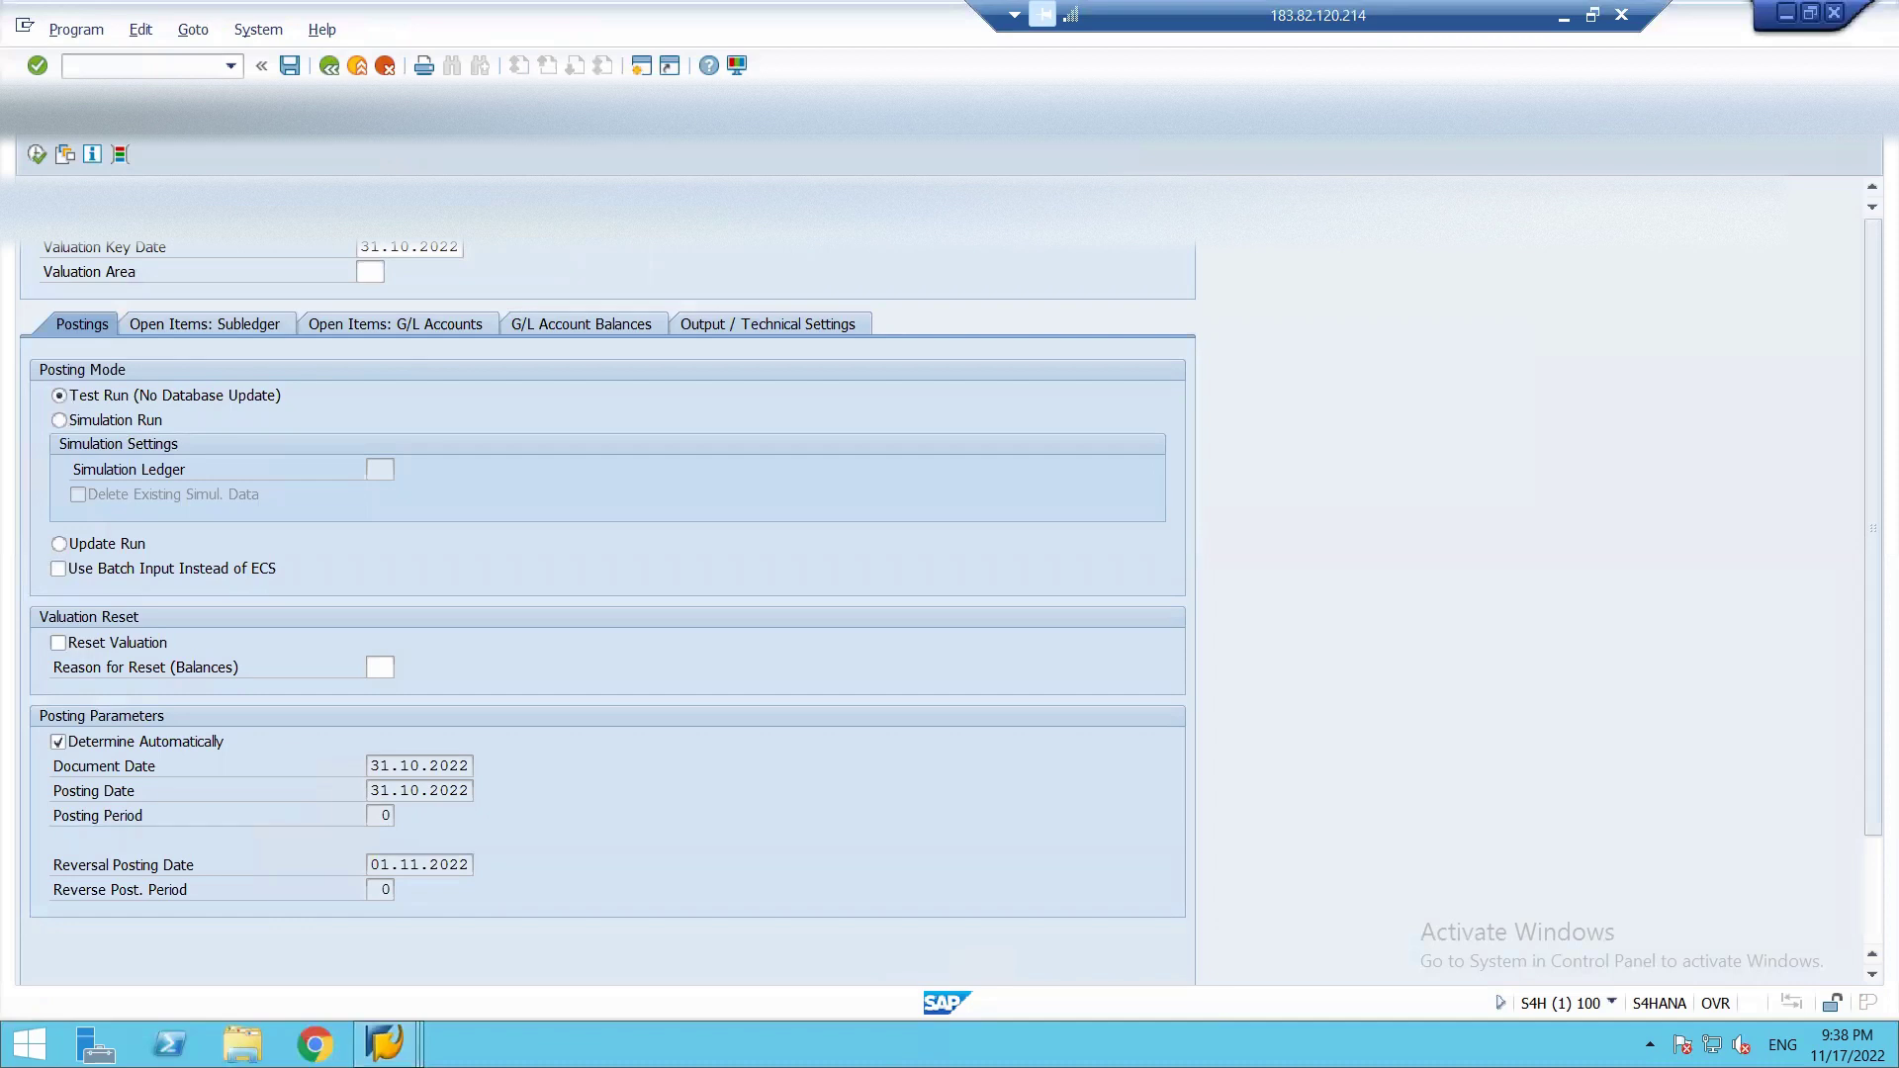
Step: Set company code 1812 and valuation area 18 on the valuation selection screen
{"action": "key", "text": "F4"}
{"action": "left_click", "coordinate": [465, 263]}
{"action": "left_click", "coordinate": [366, 269]}
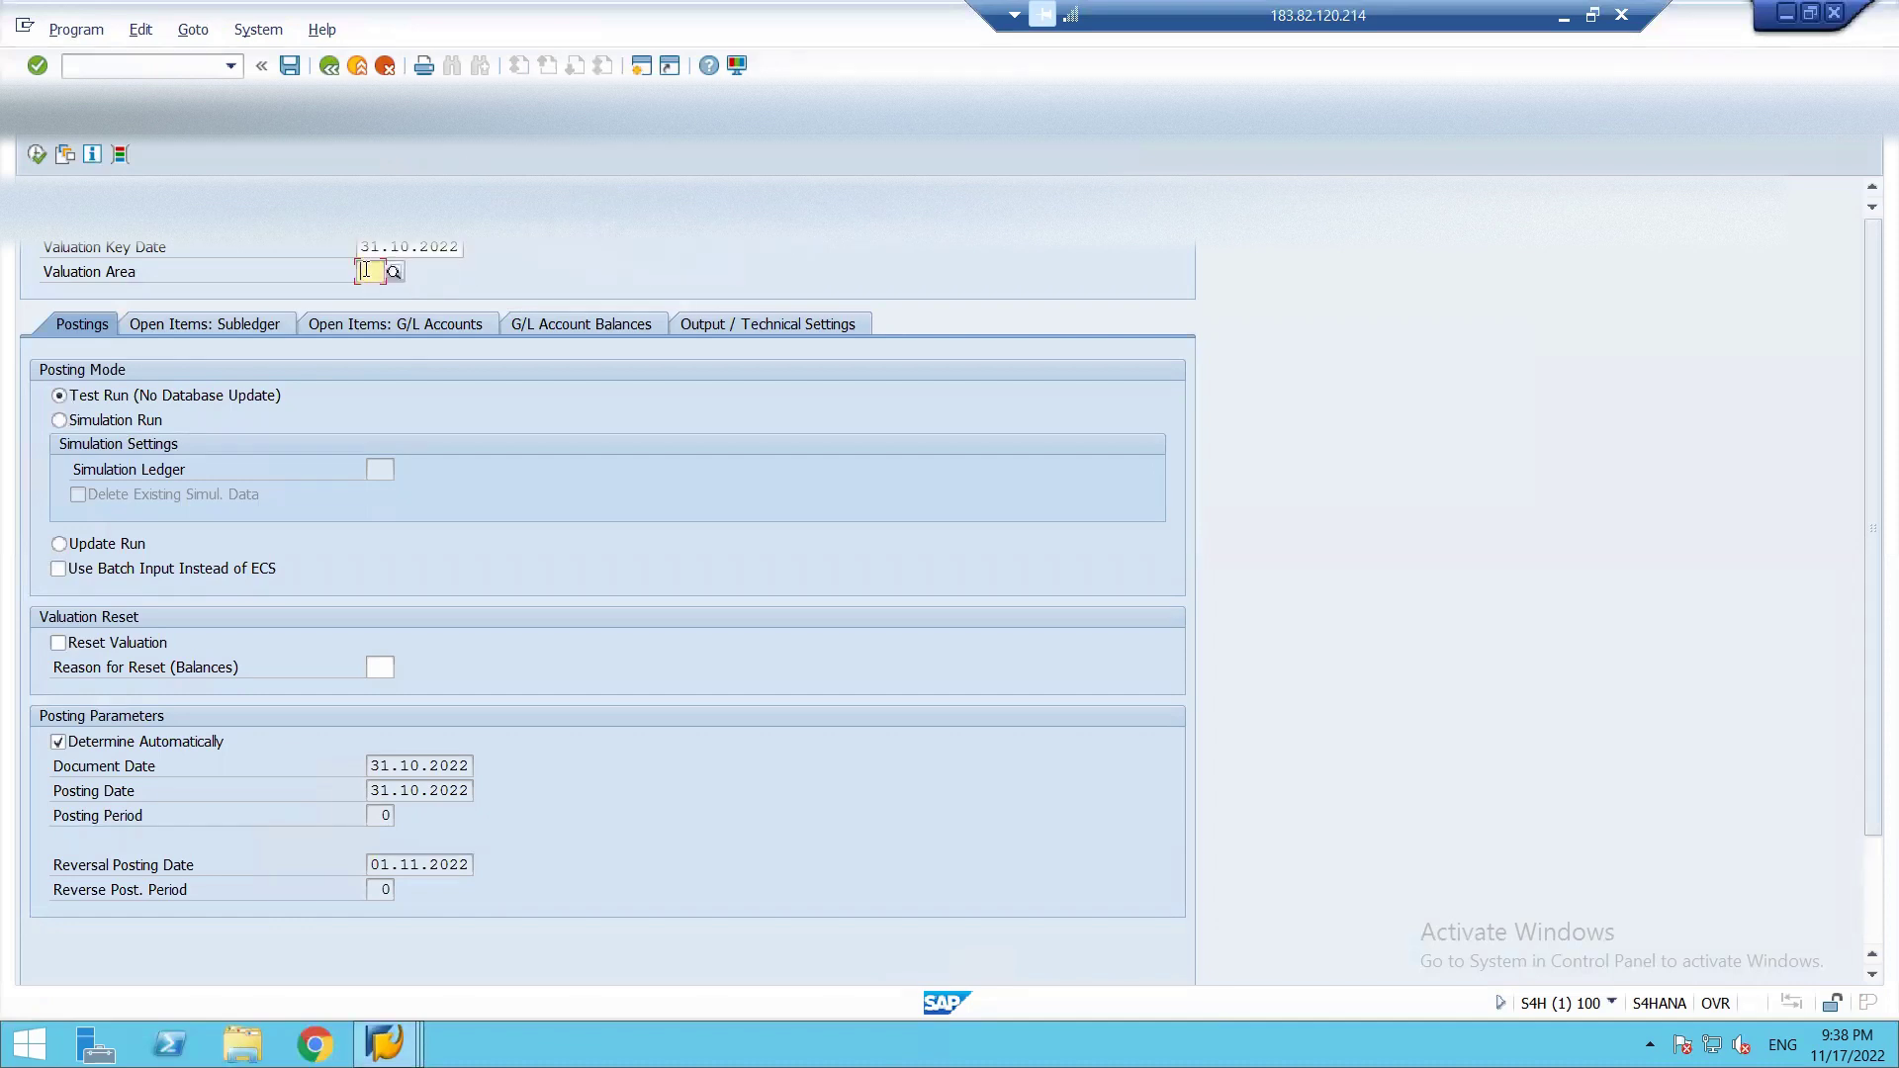
{"action": "type", "text": "18"}
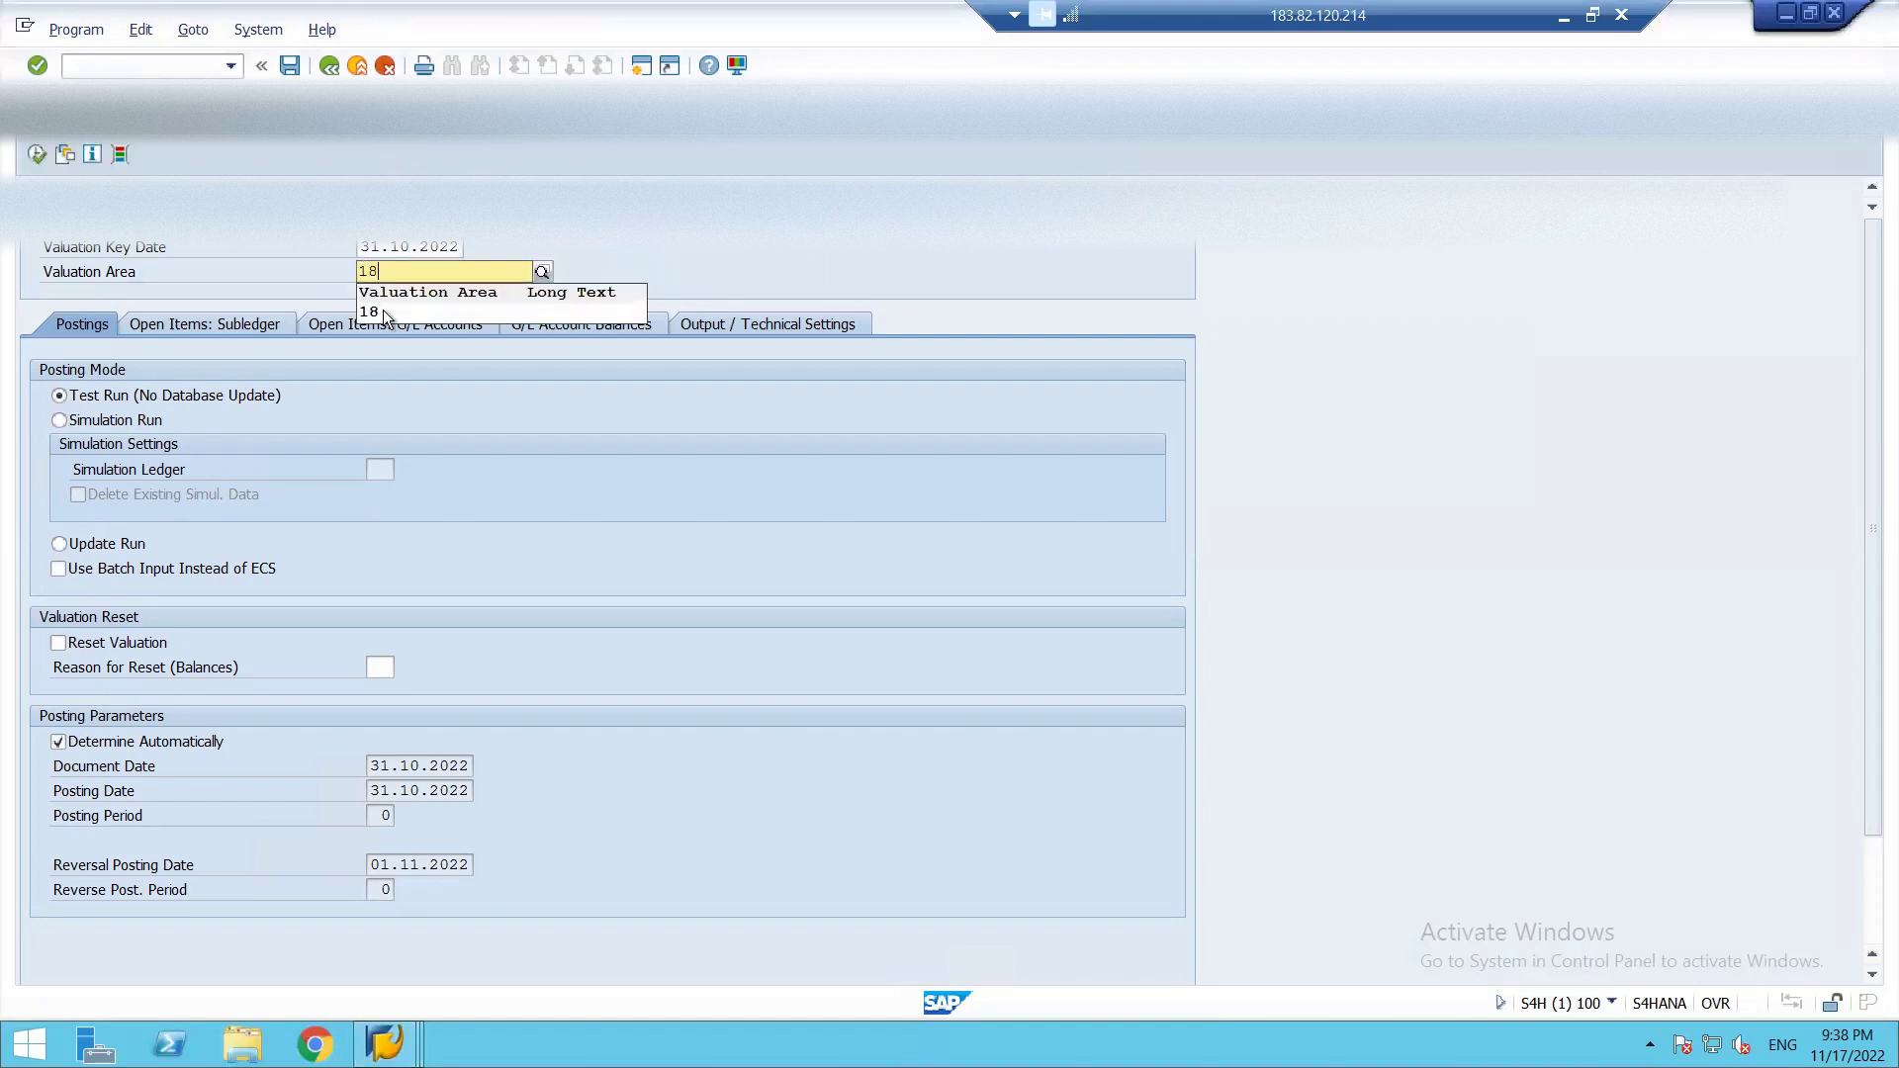
{"action": "left_click", "coordinate": [382, 311]}
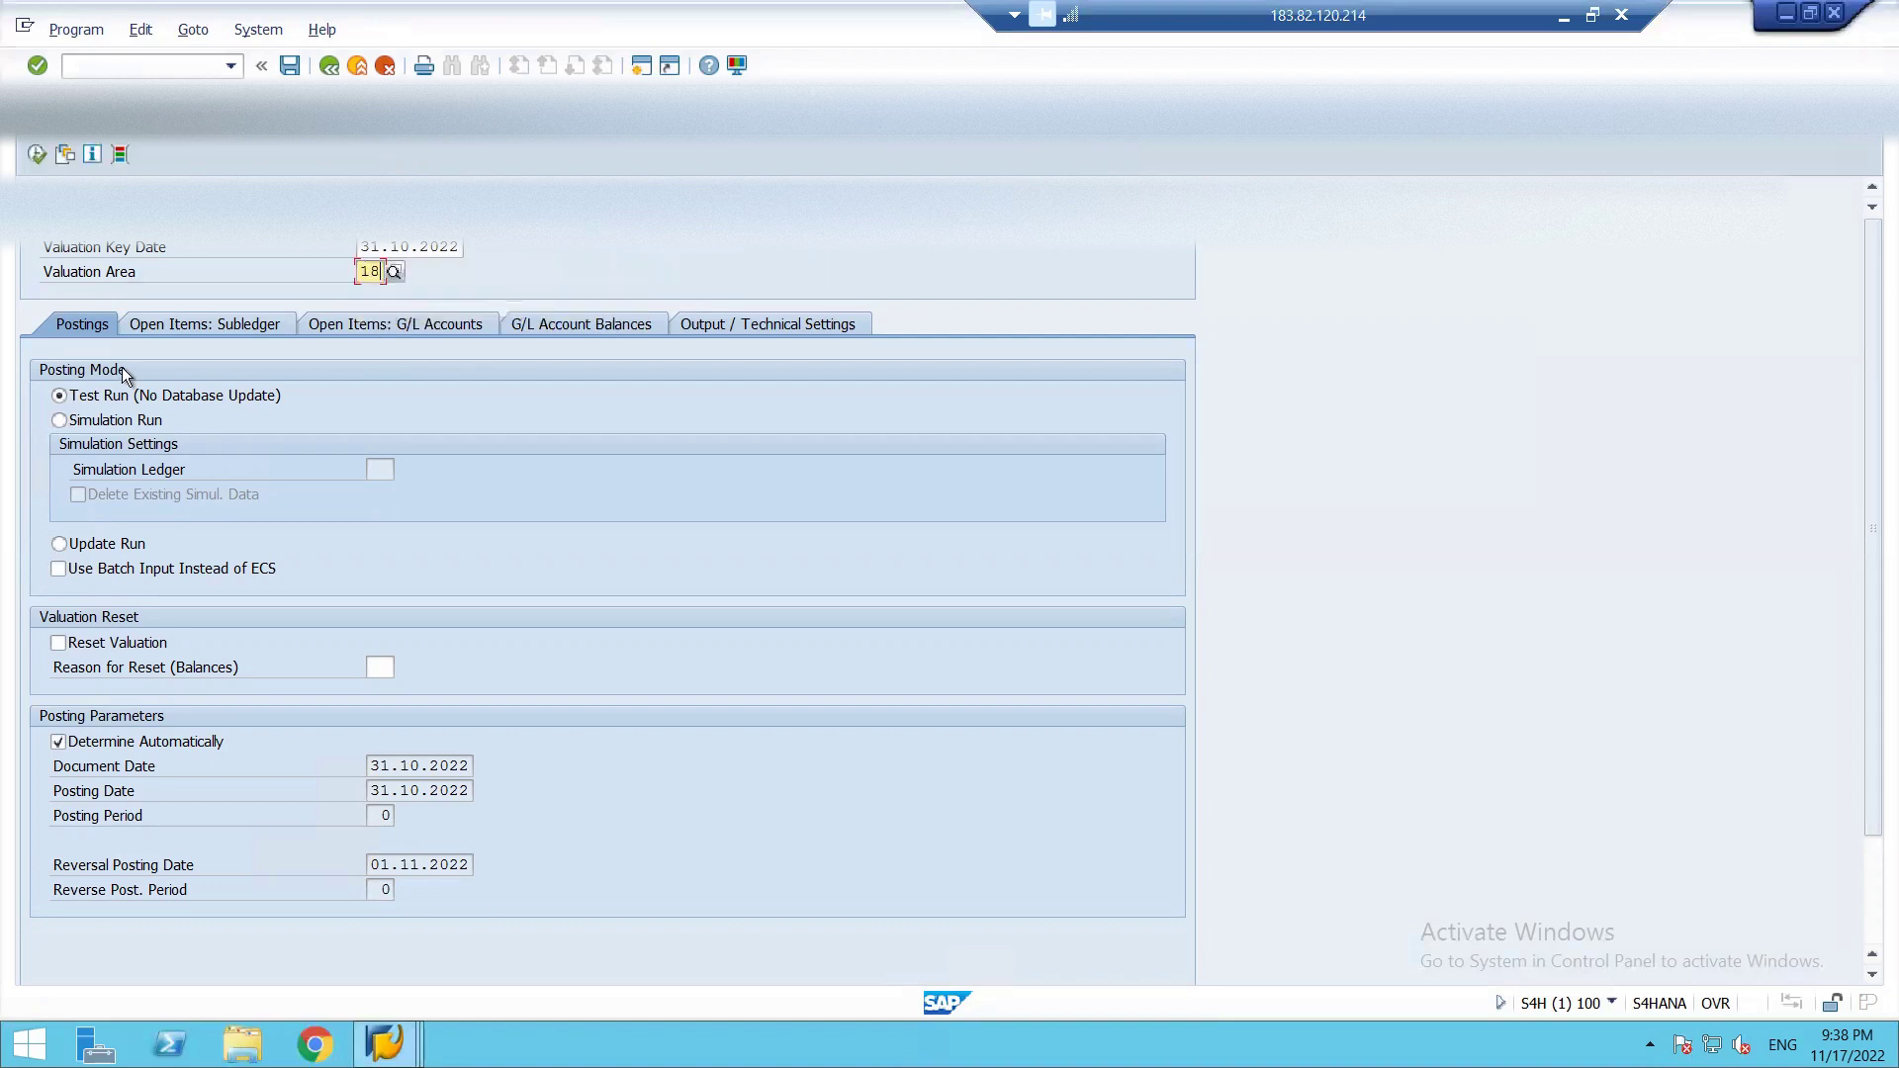
Step: Valuate vendor open items for the vendor found via F4, with automatic date determination off
{"action": "left_click", "coordinate": [198, 323]}
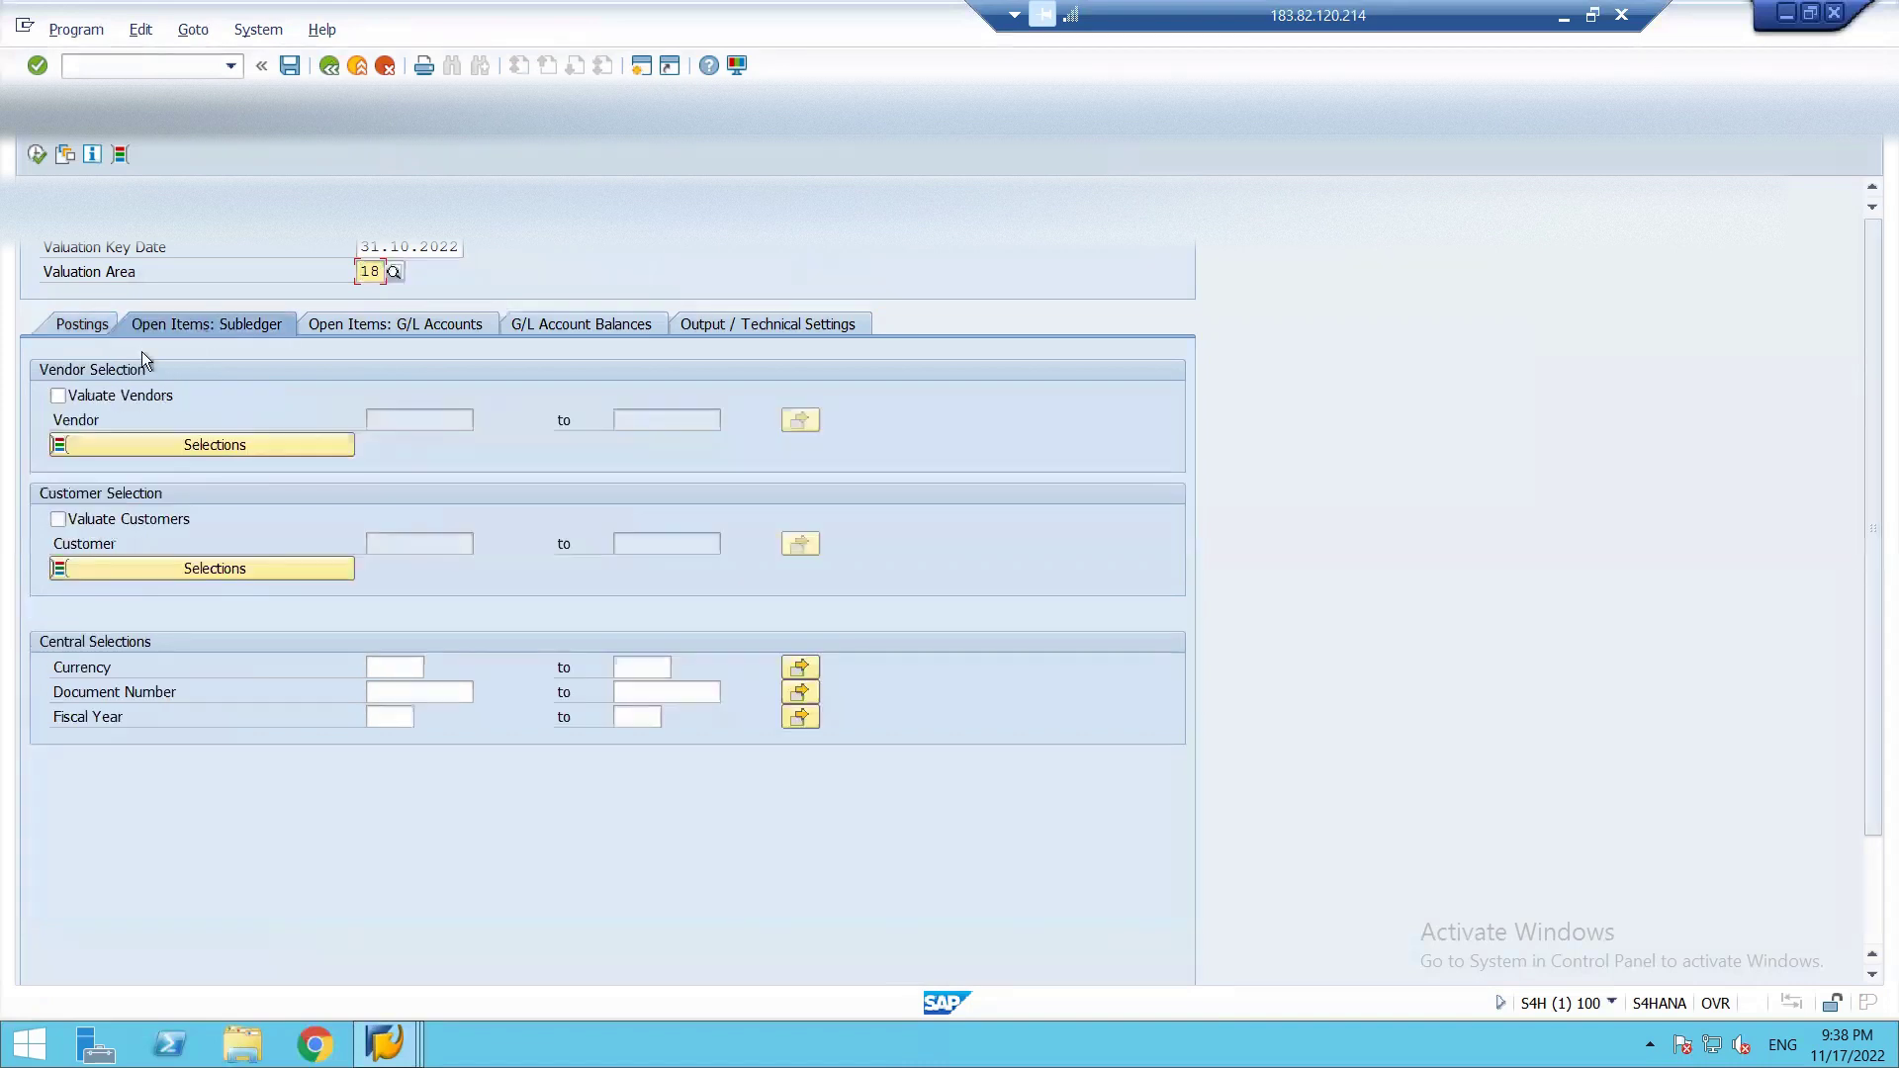
{"action": "left_click", "coordinate": [58, 394]}
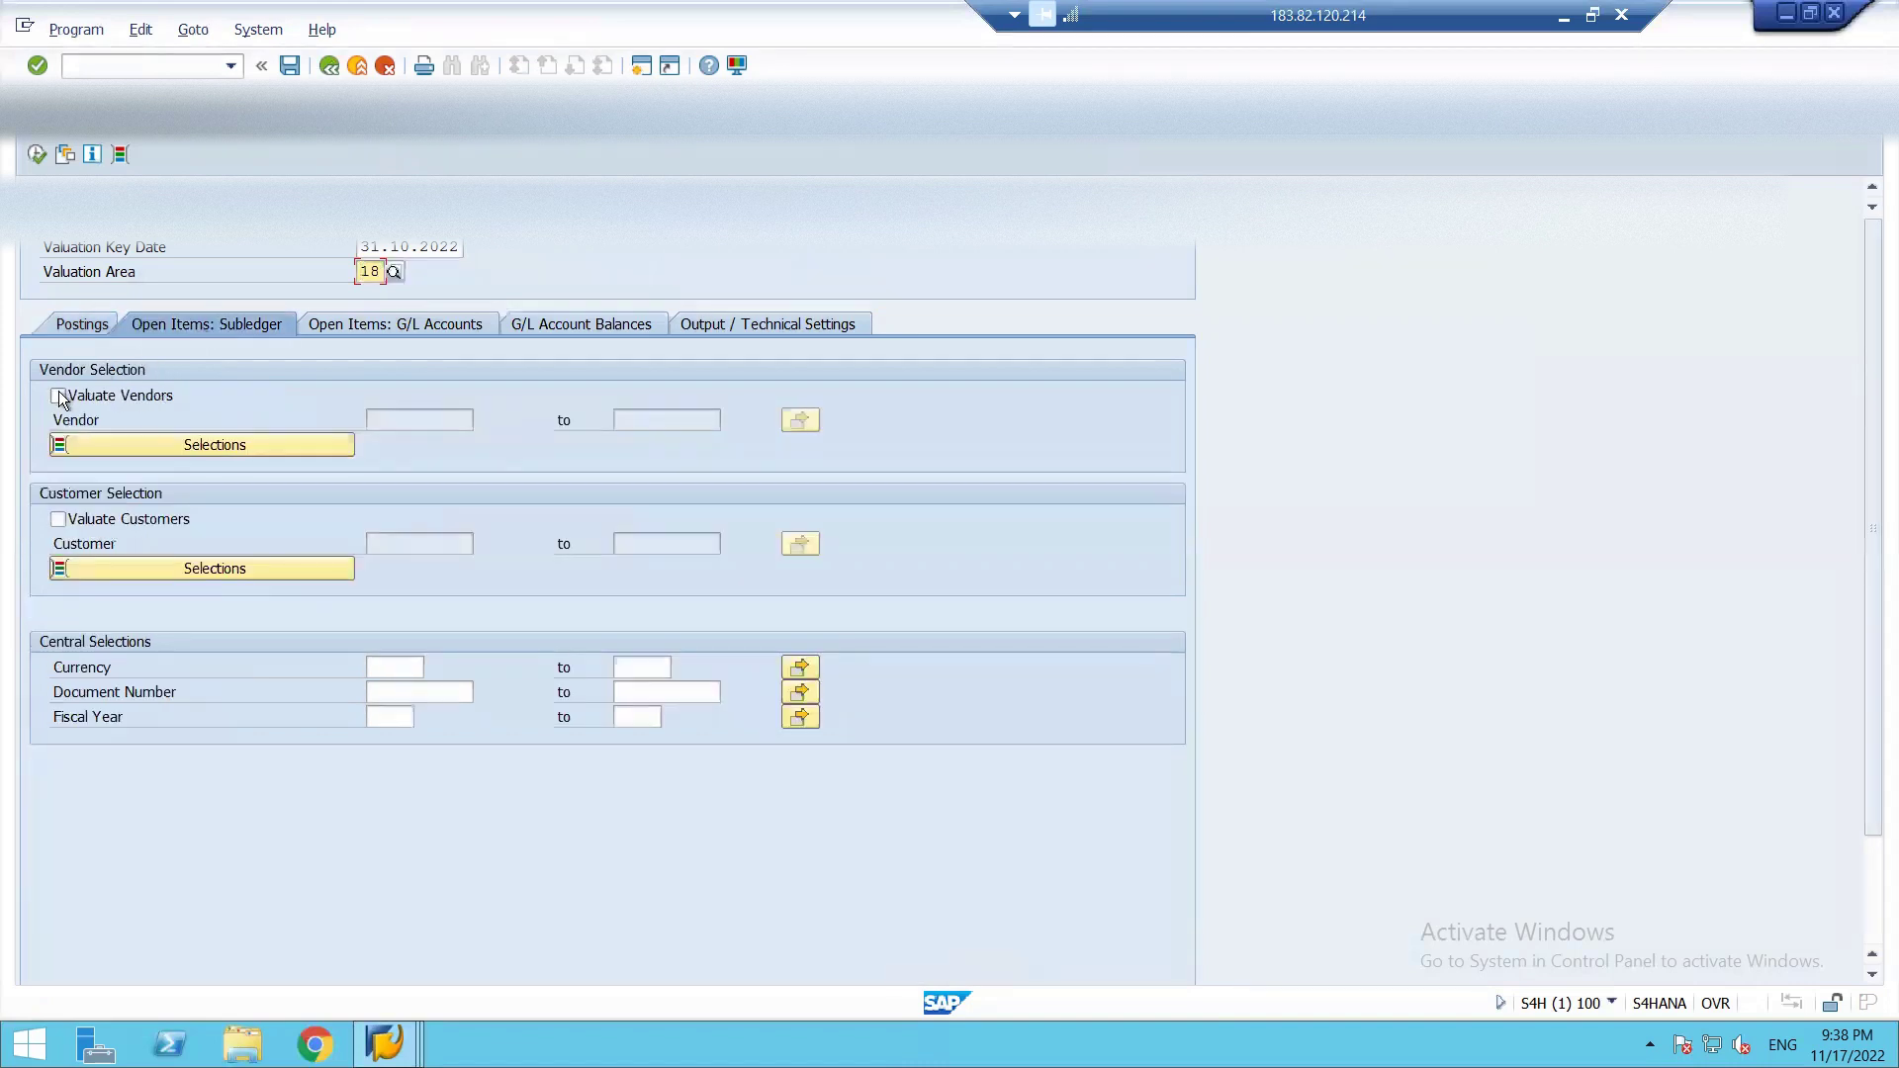
{"action": "left_click", "coordinate": [411, 419]}
{"action": "left_click", "coordinate": [484, 420]}
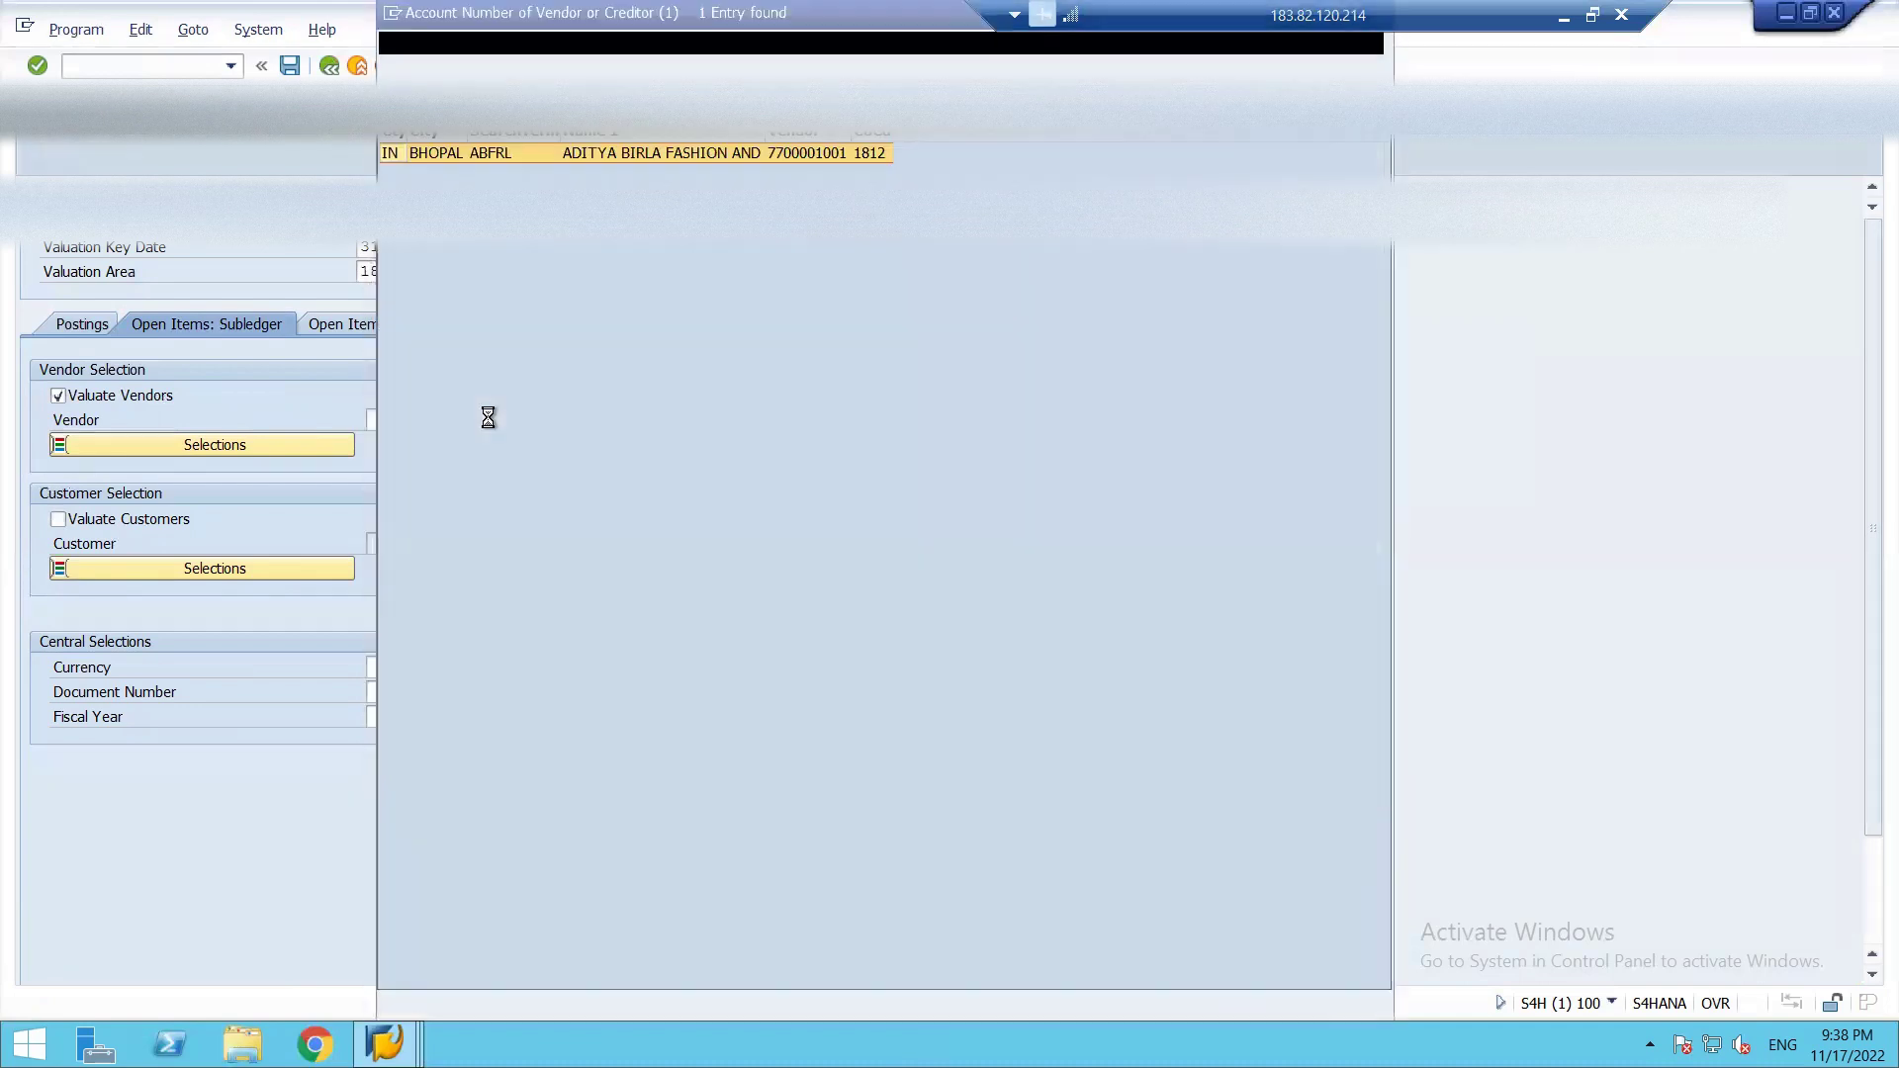
{"action": "key", "text": "Return"}
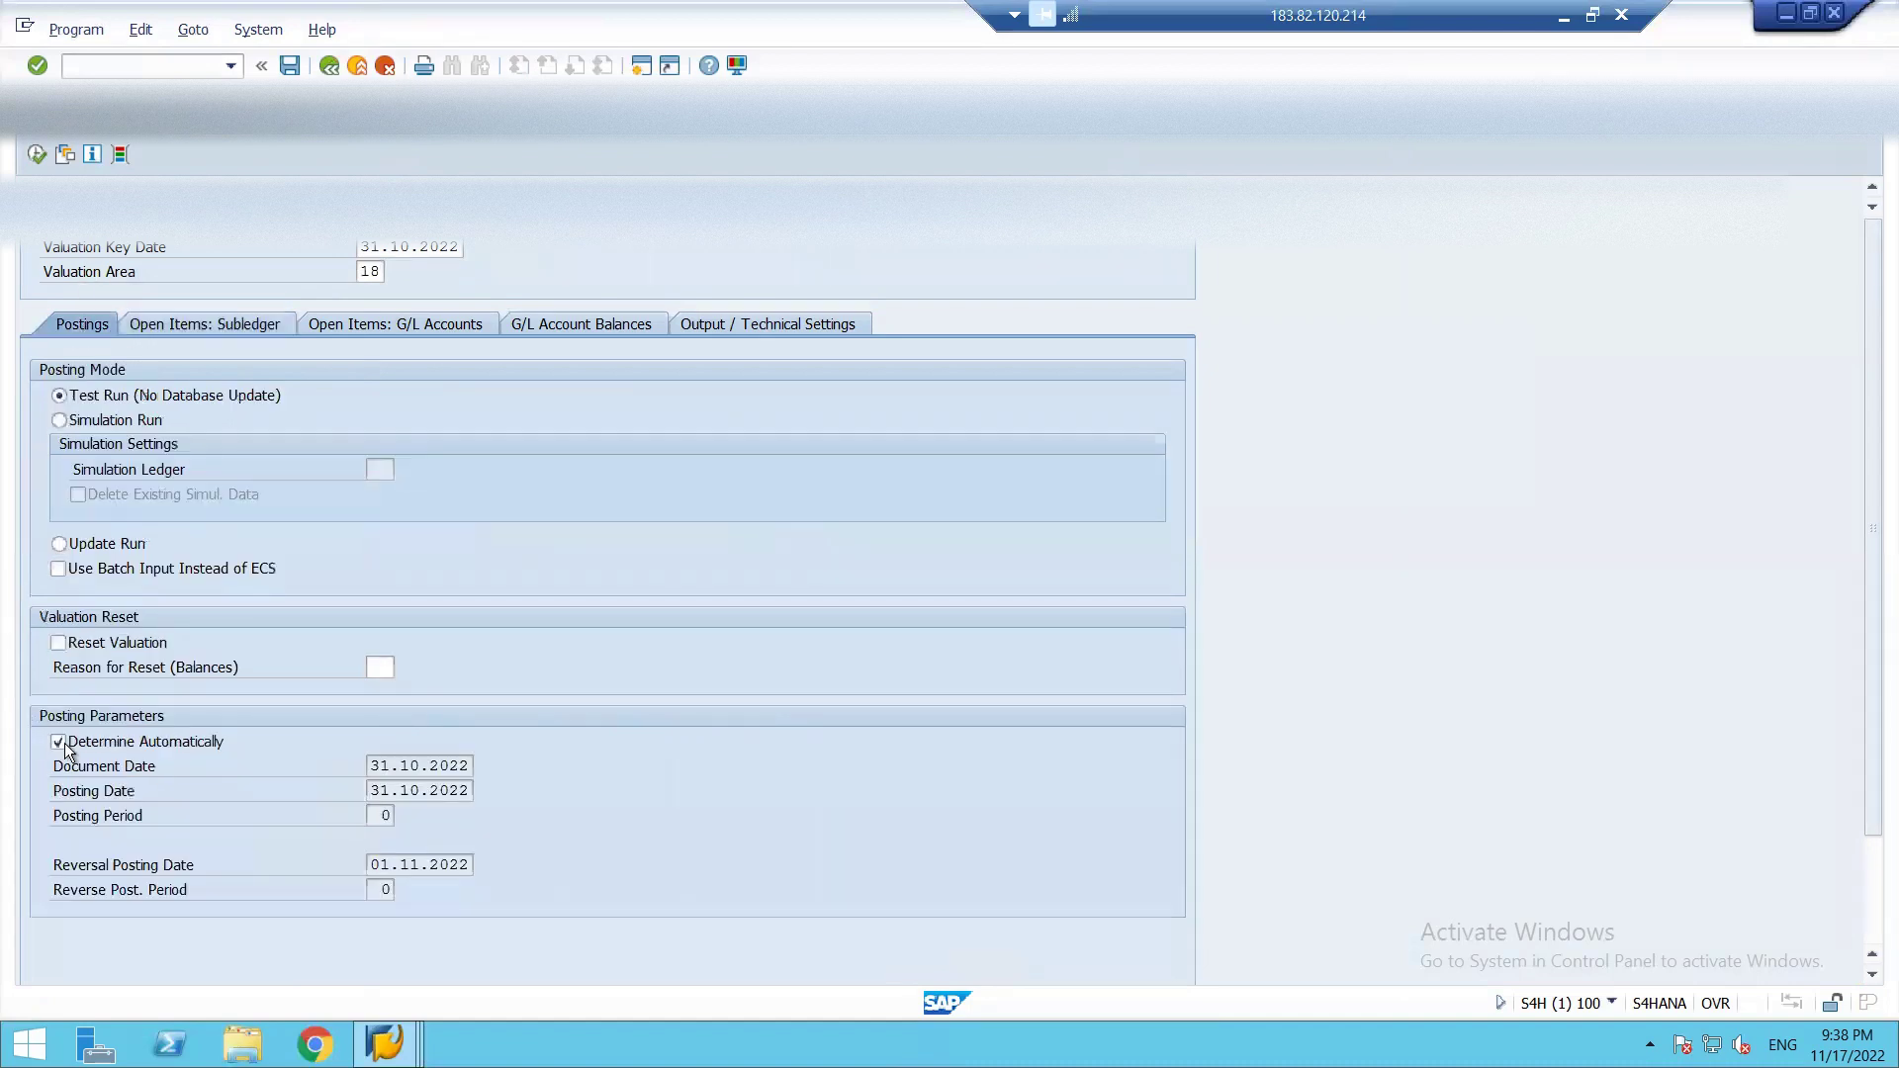
{"action": "left_click", "coordinate": [64, 744]}
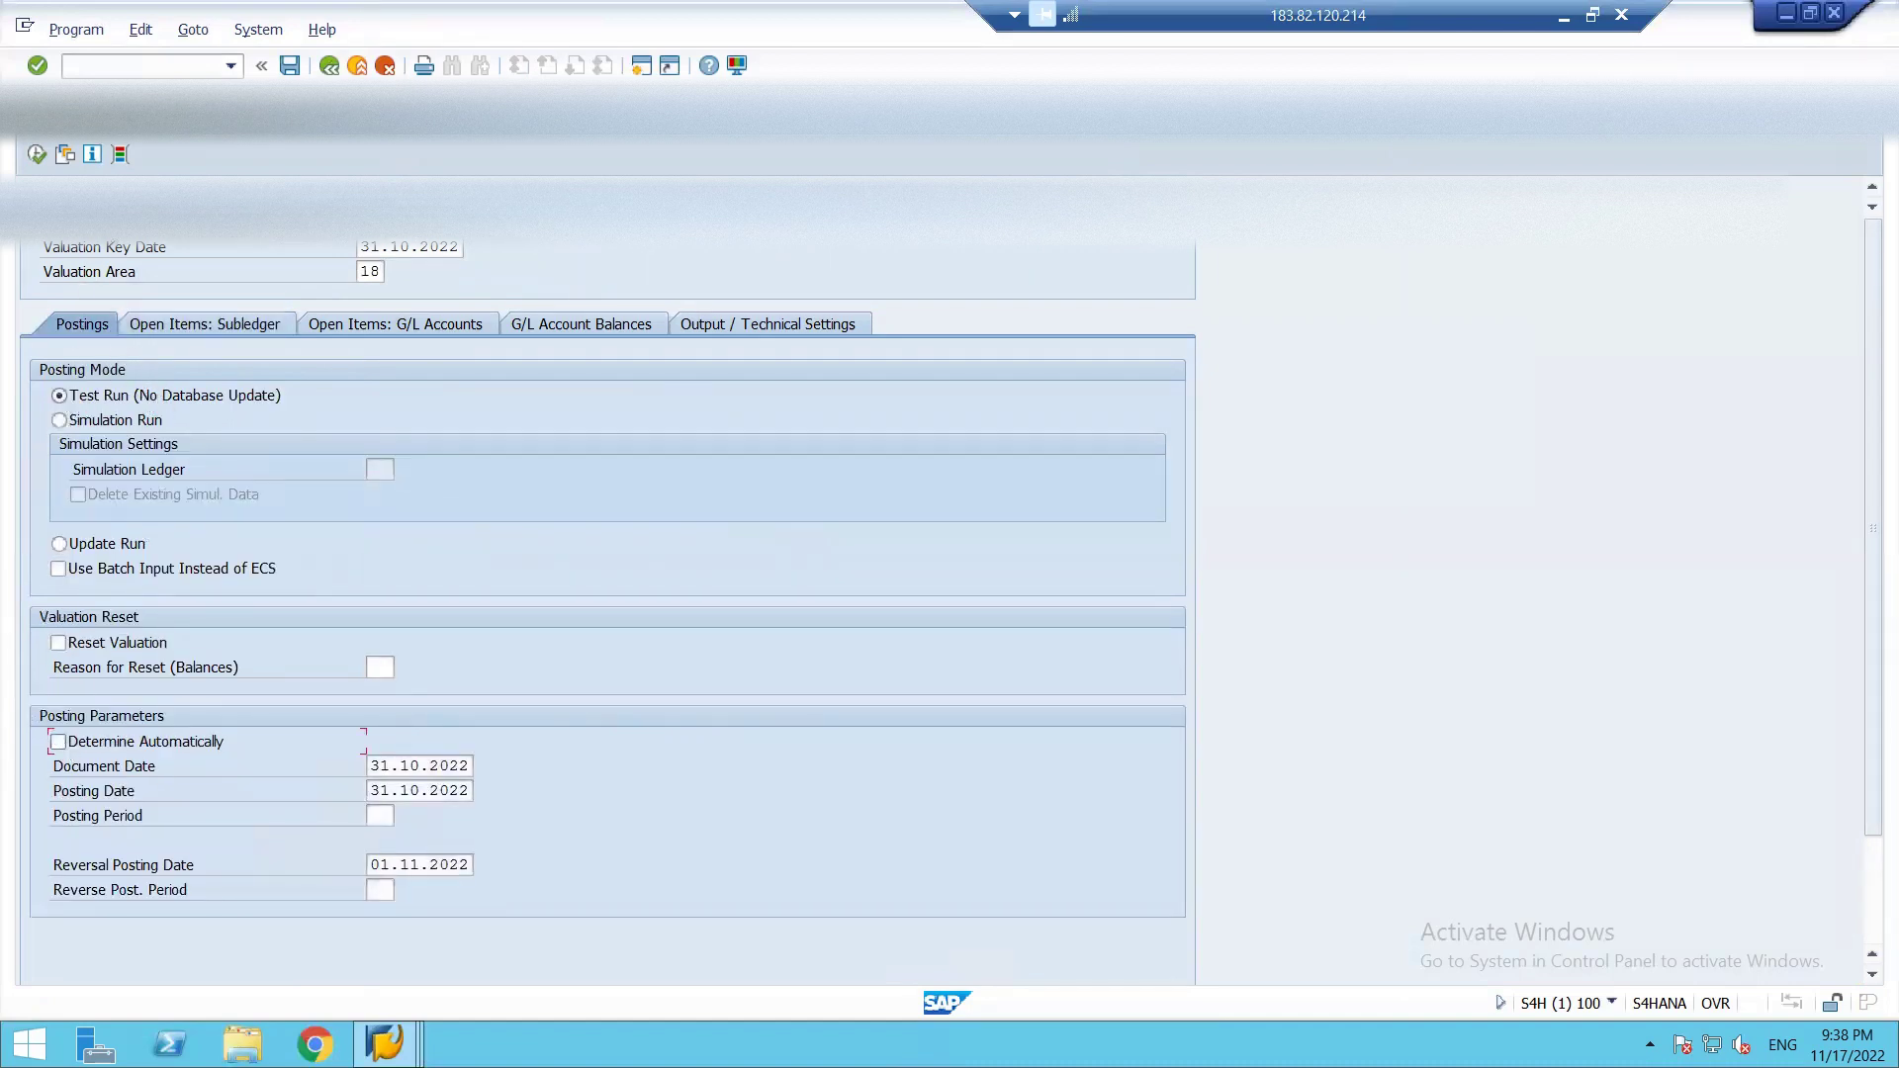
{"action": "left_click", "coordinate": [40, 152]}
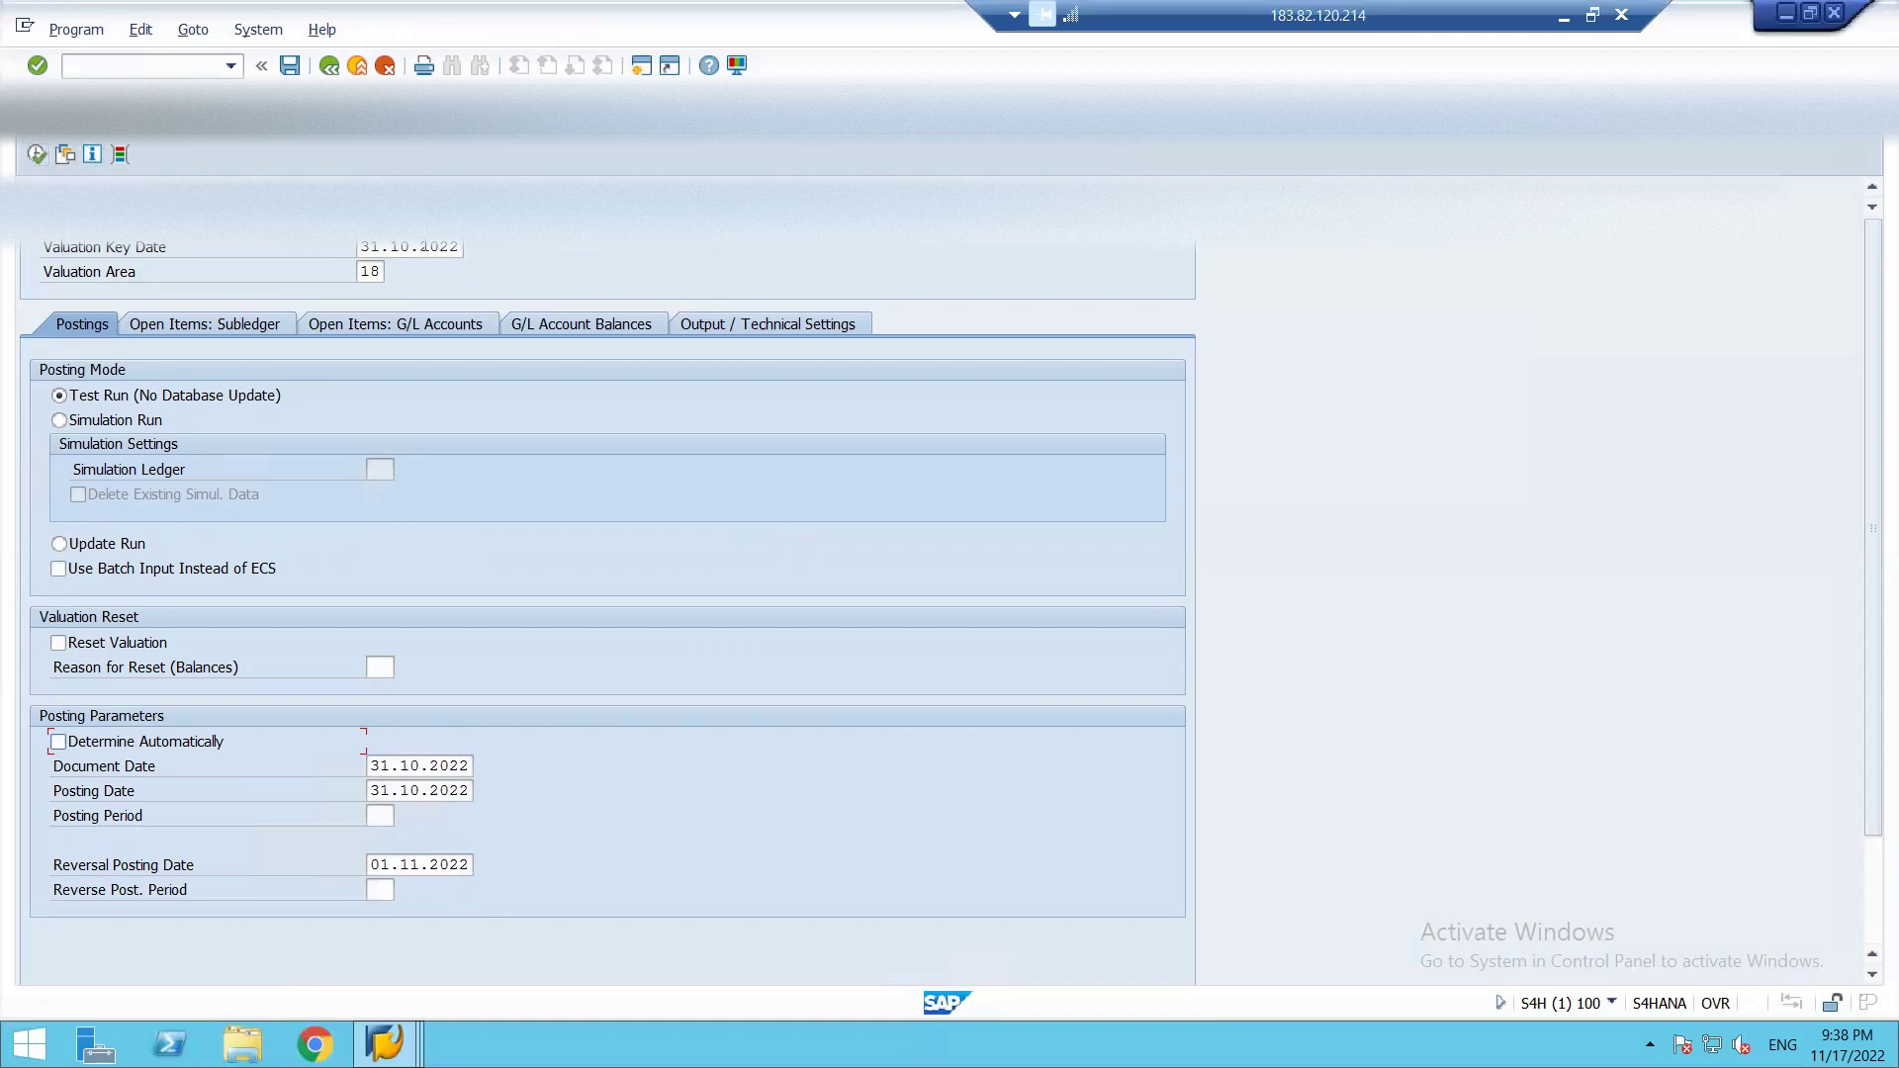
{"action": "key", "text": "alt+Tab"}
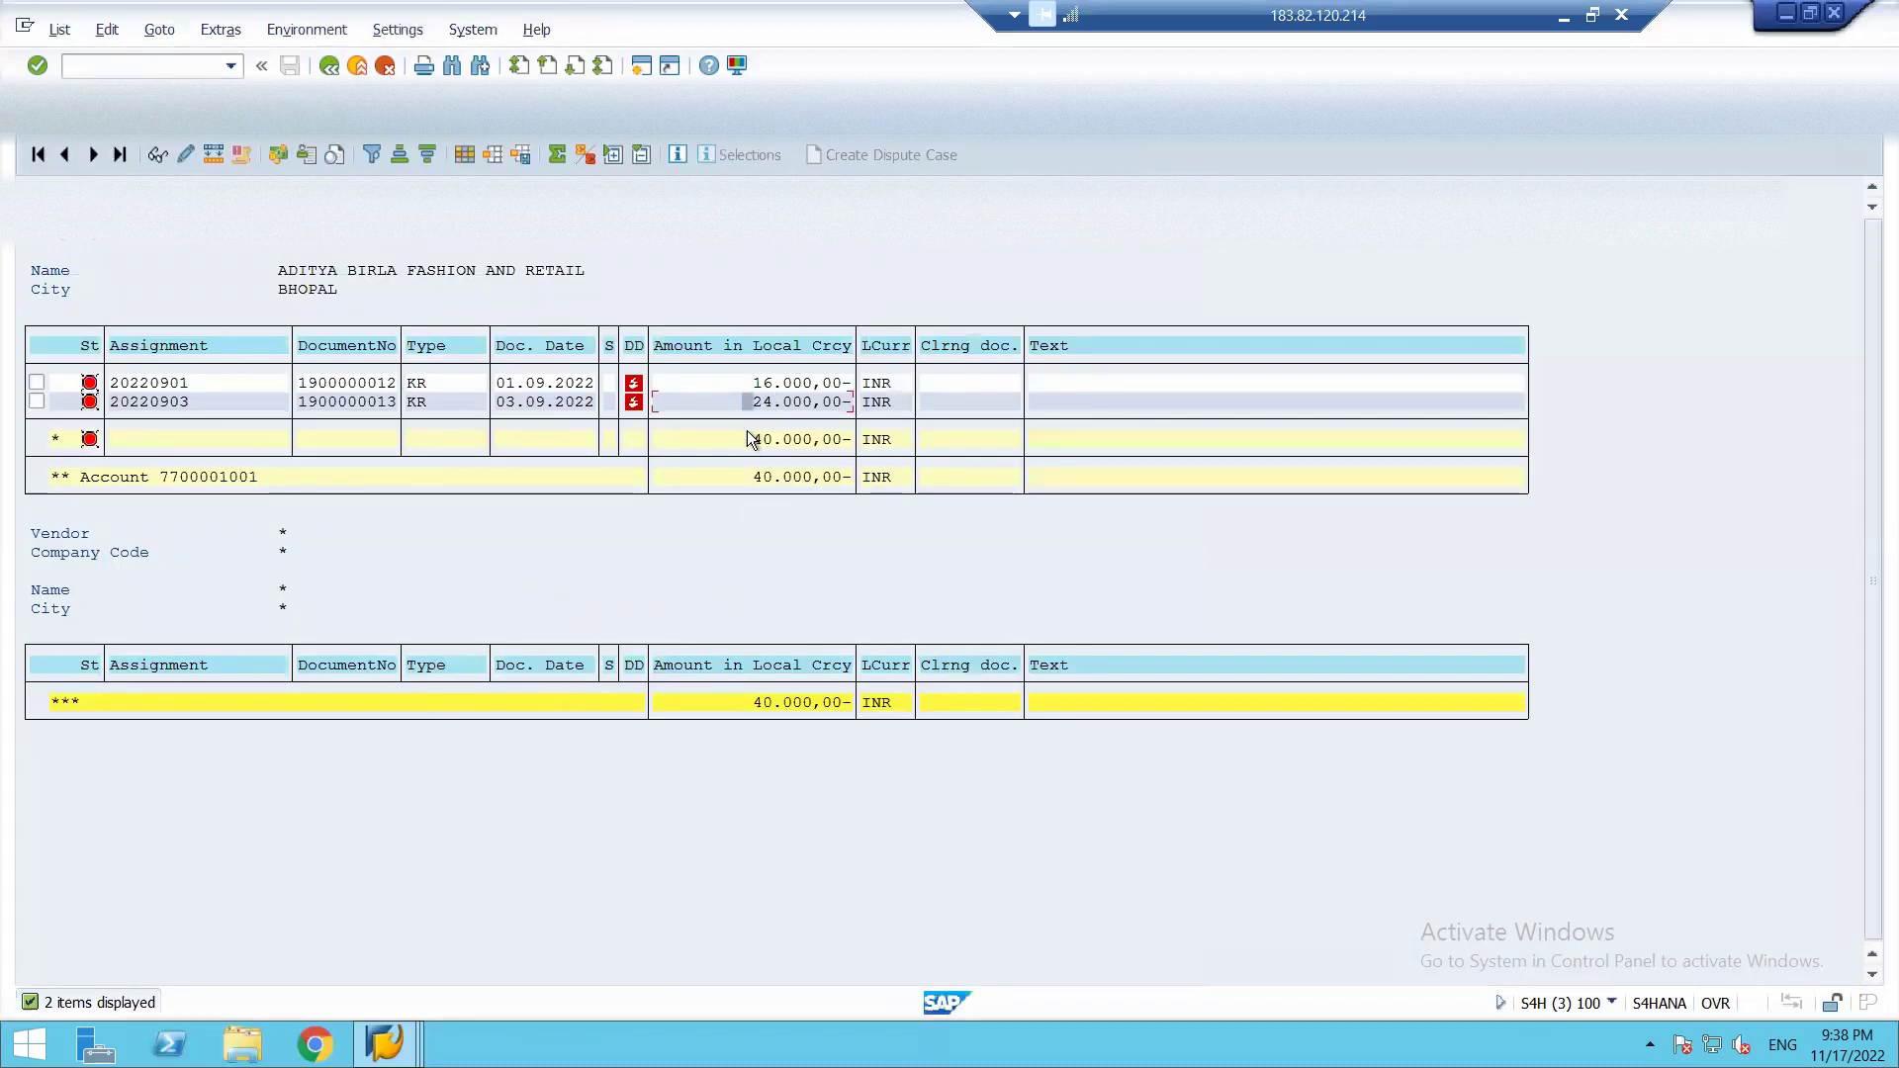
Step: Check the USD exchange rates and vendor open items, then return to the Foreign Currency Valuation screen
{"action": "left_click", "coordinate": [384, 1043]}
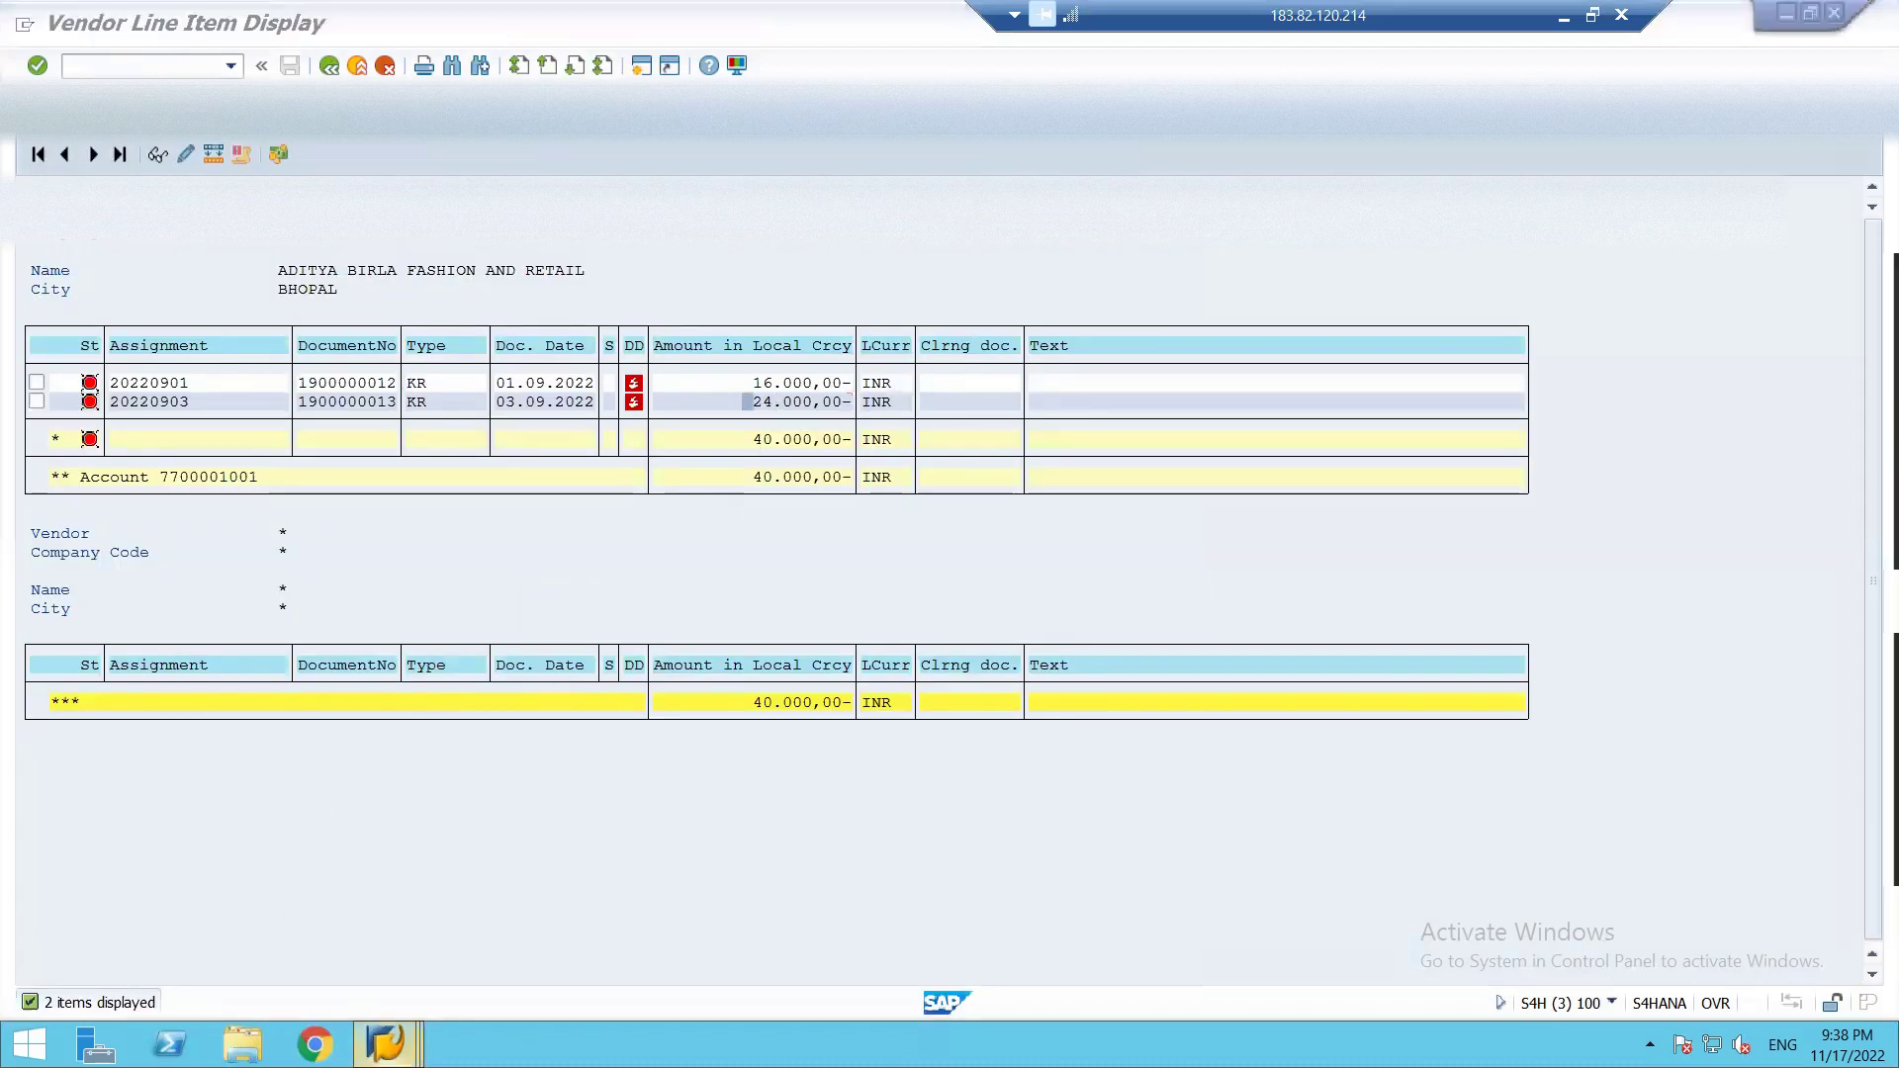
{"action": "mouse_move", "coordinate": [383, 1043]}
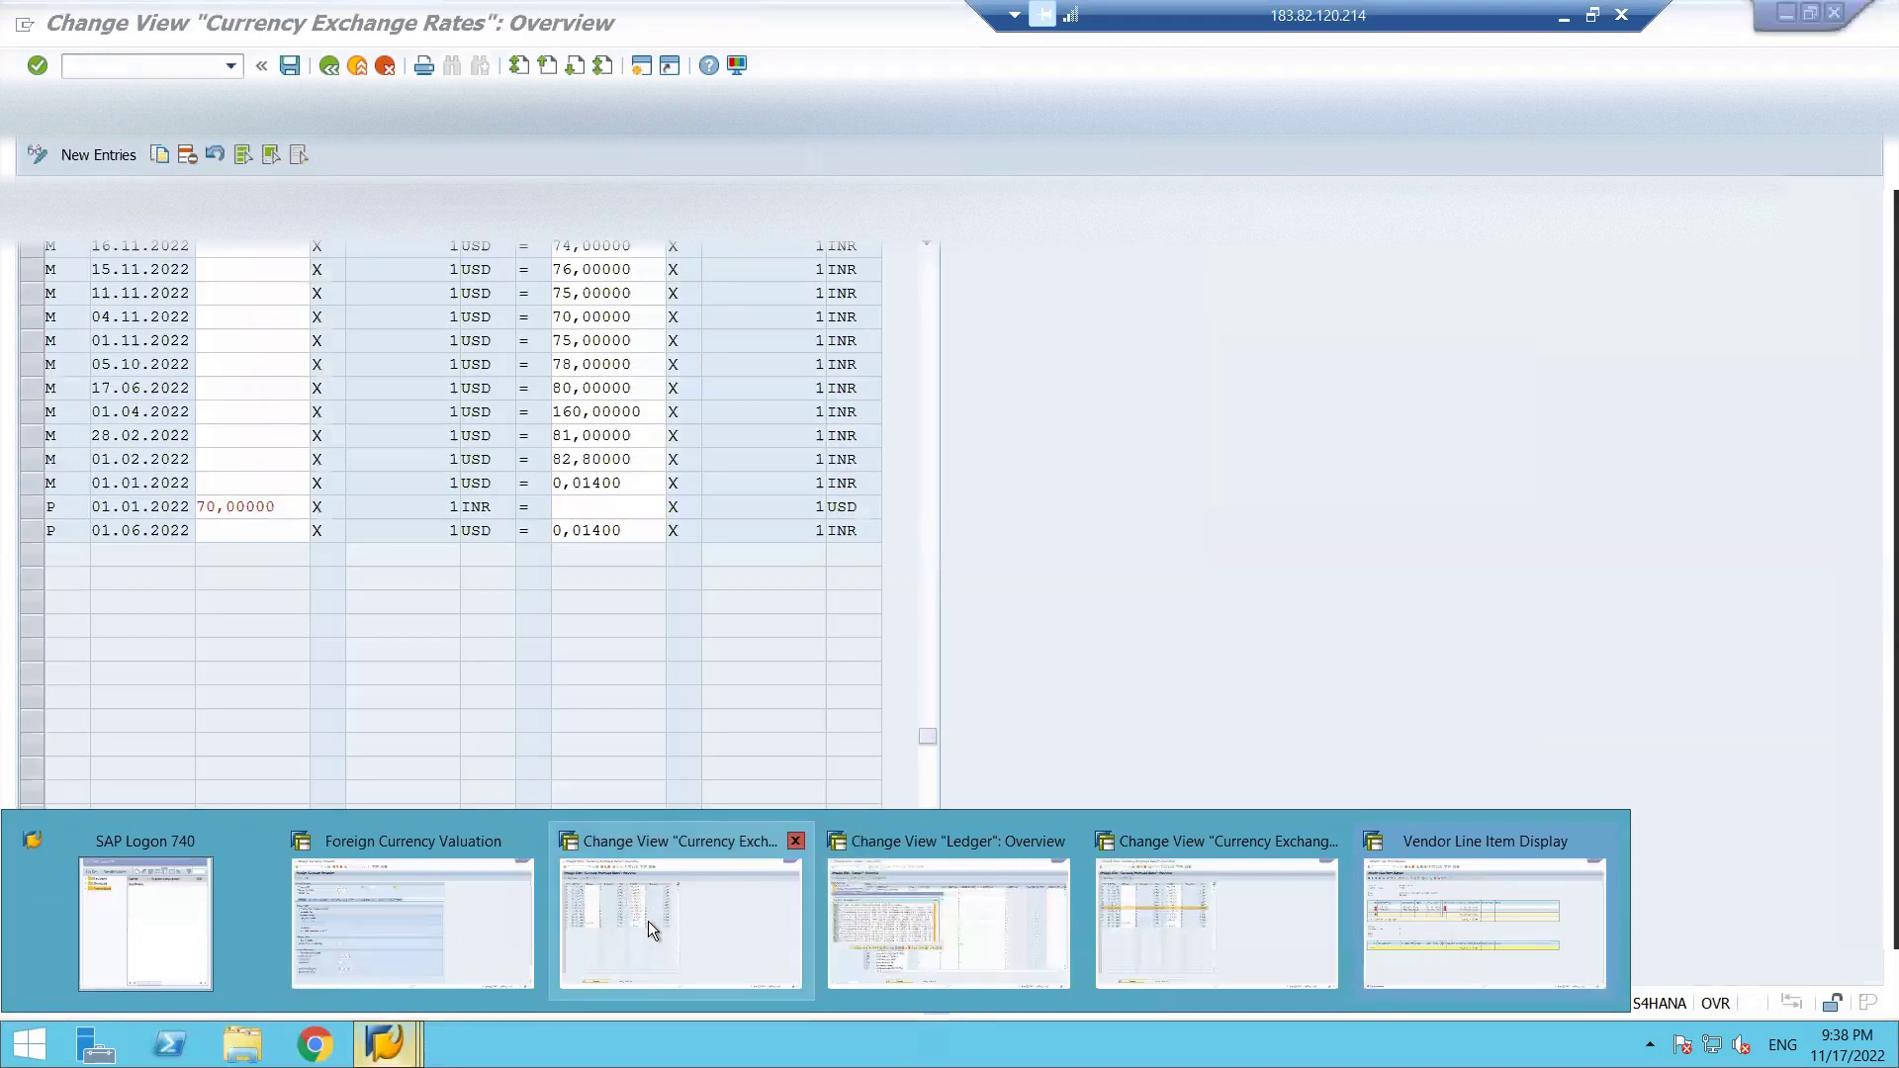
{"action": "left_click", "coordinate": [648, 922]}
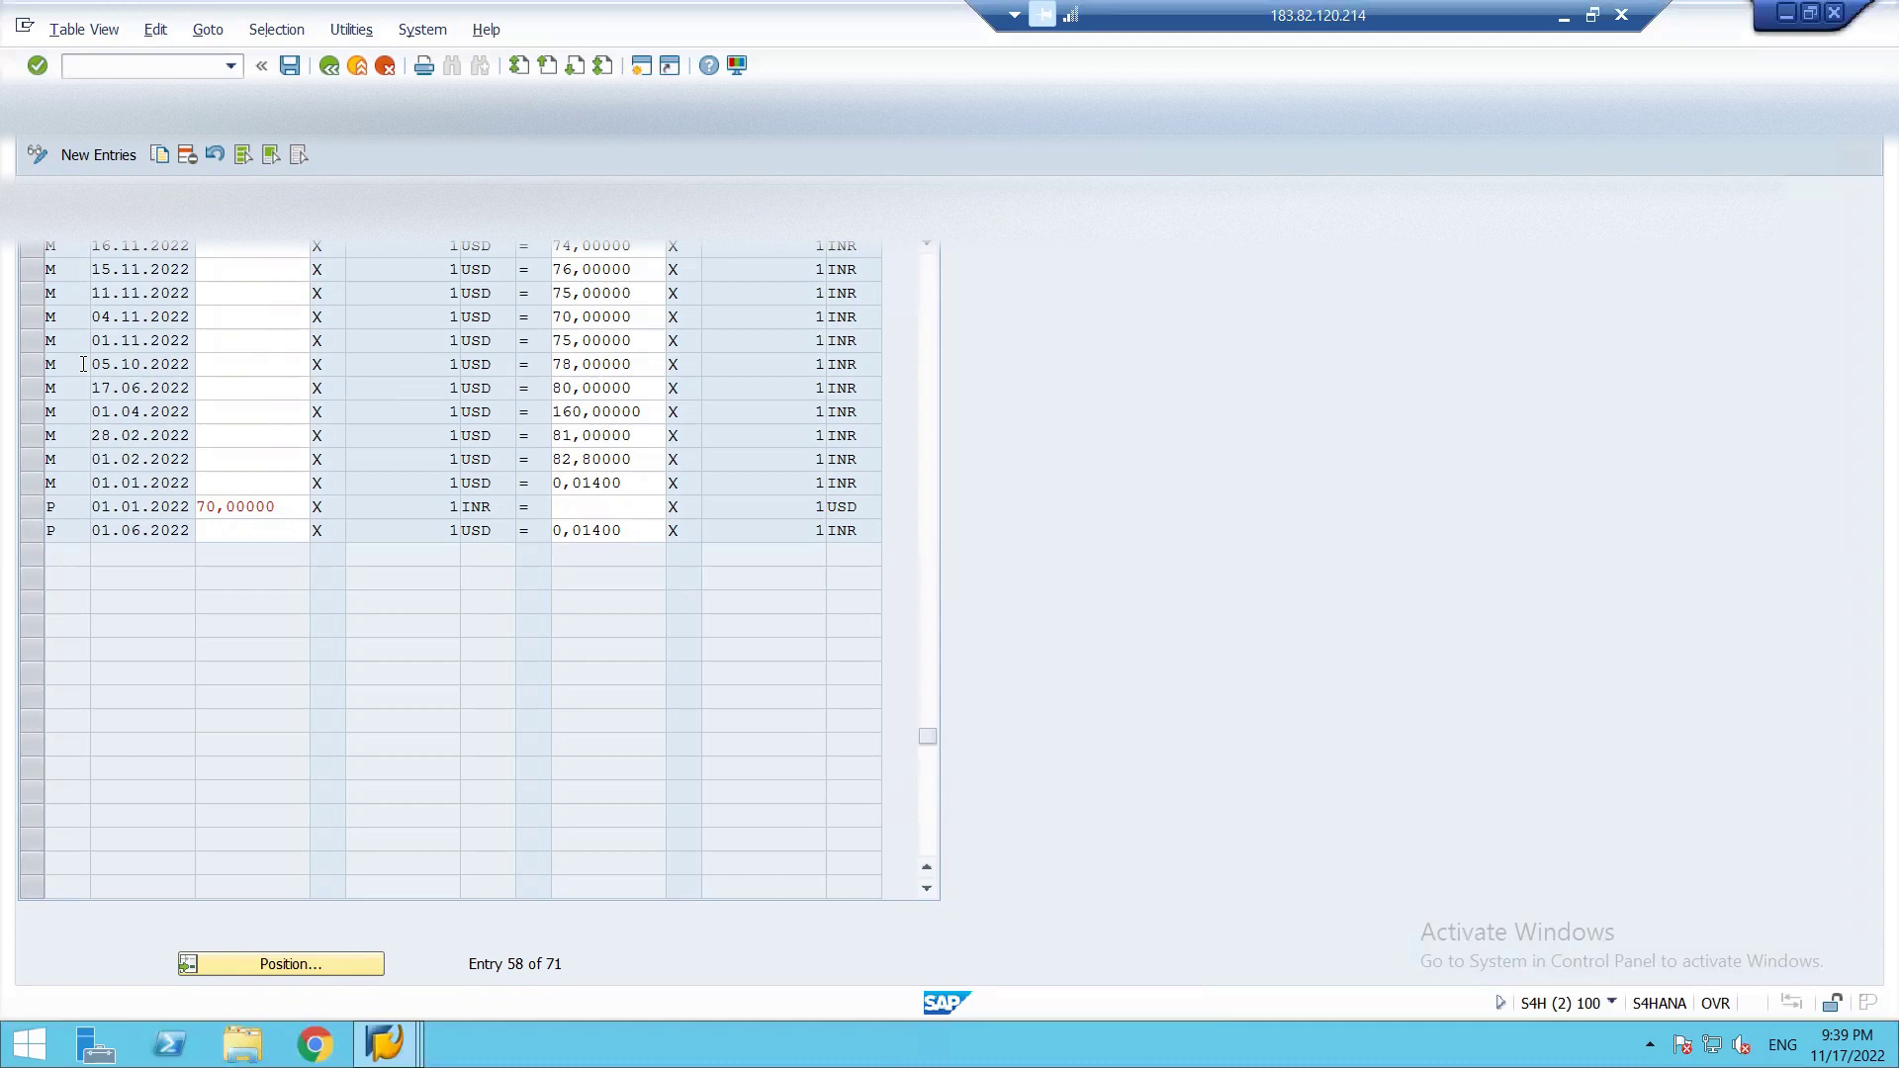
{"action": "key", "text": "alt+Tab"}
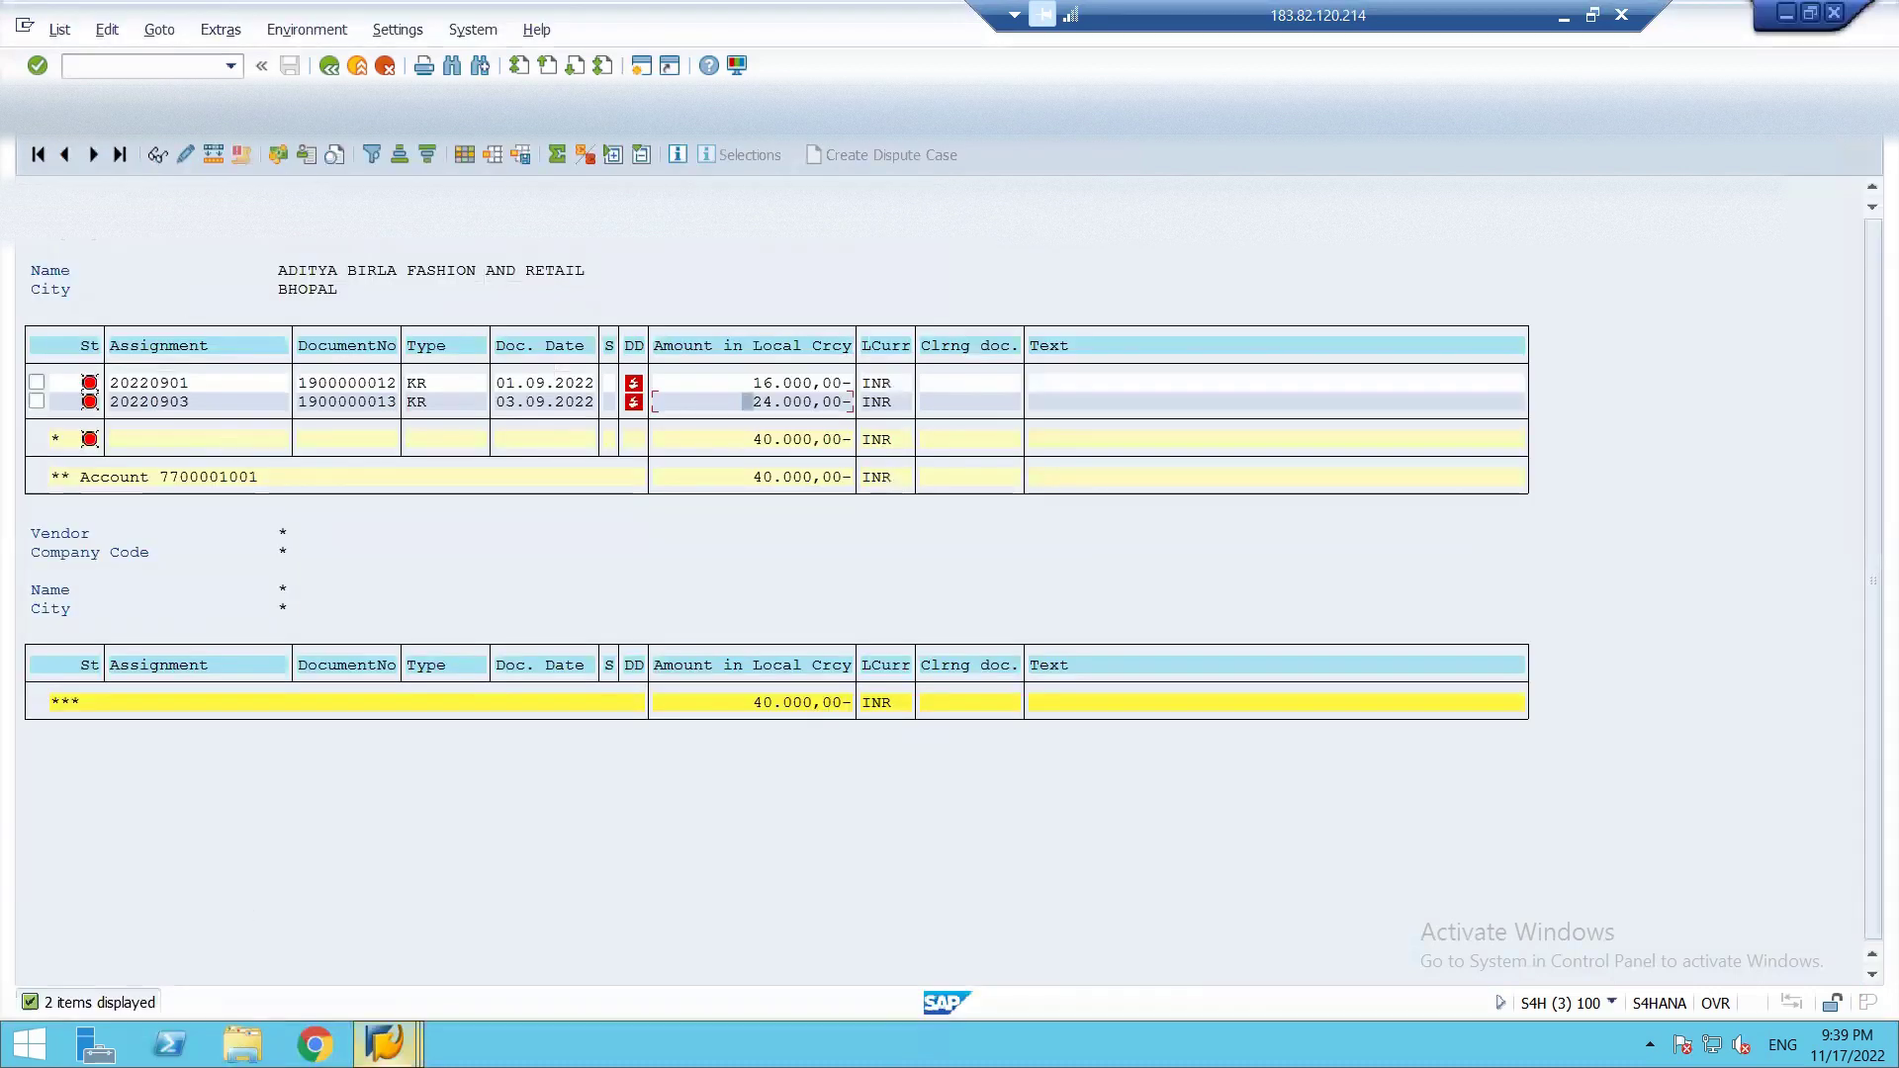
{"action": "mouse_move", "coordinate": [385, 1043]}
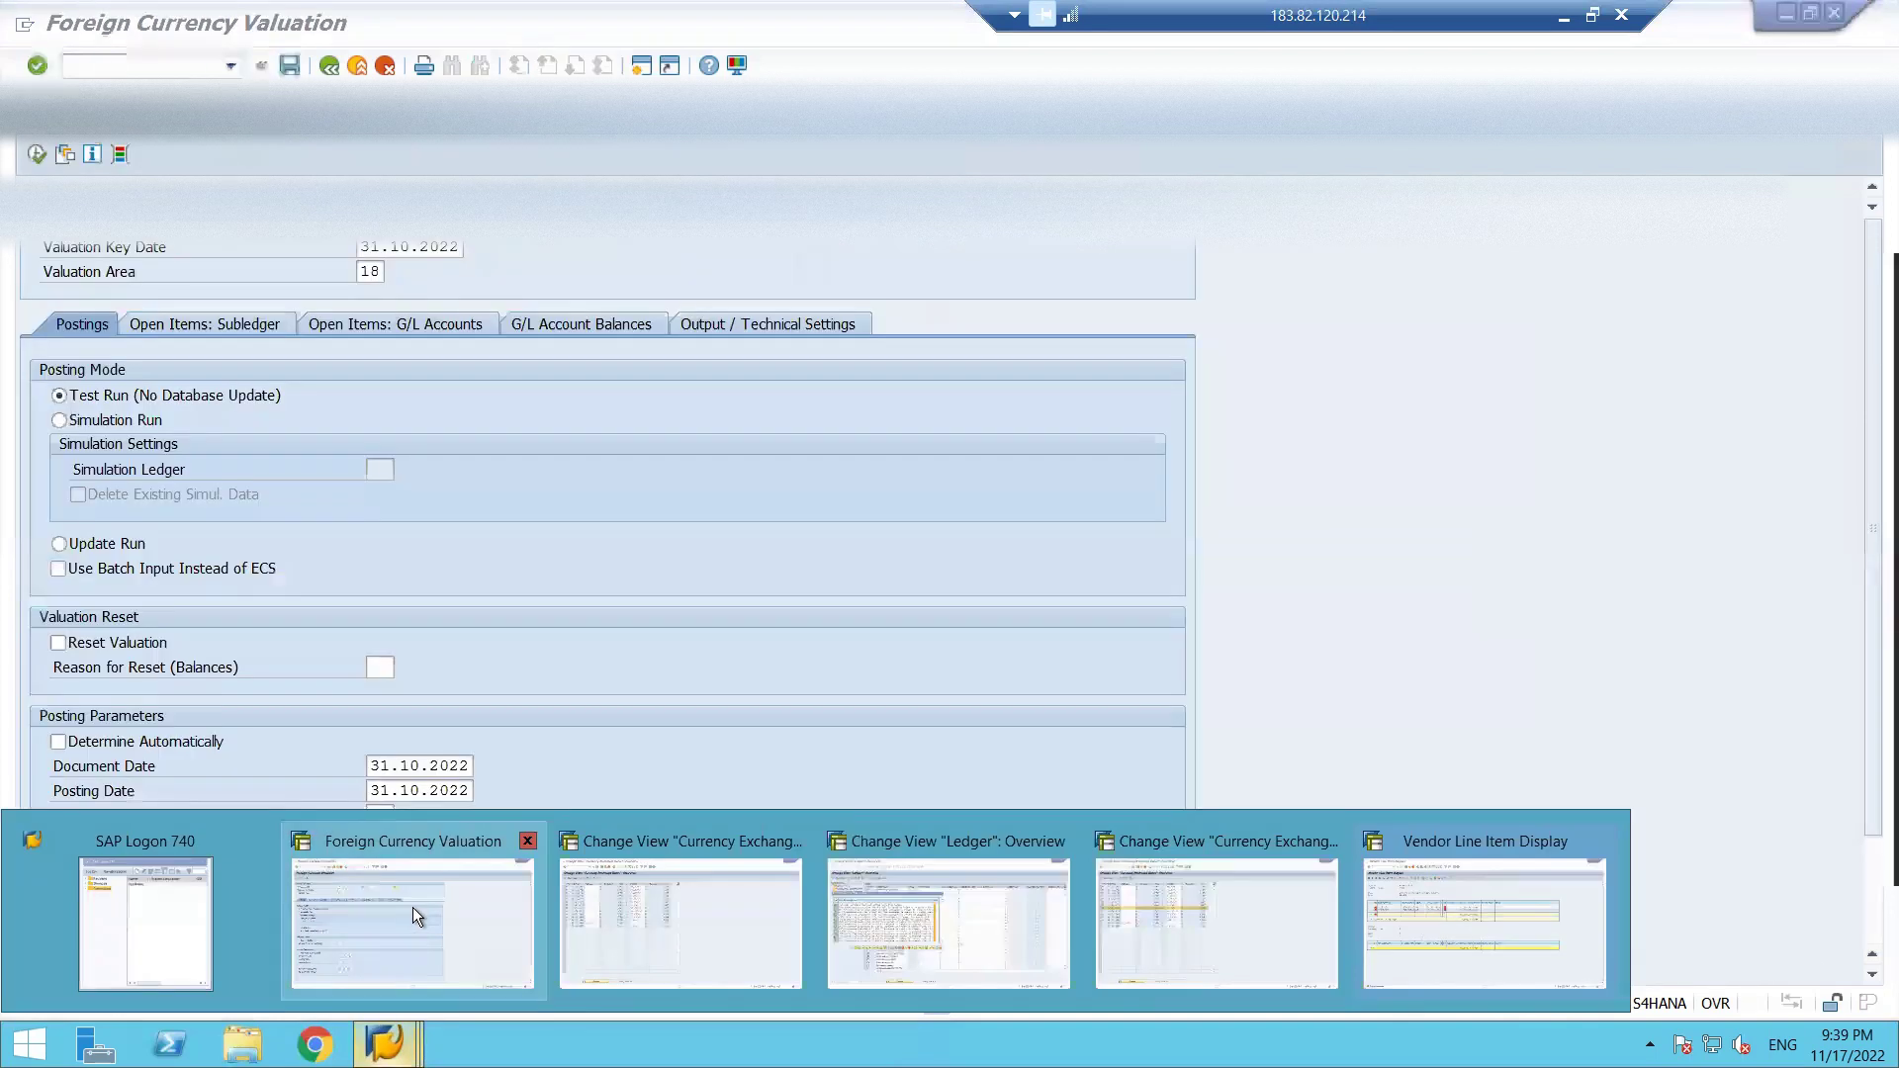
{"action": "left_click", "coordinate": [412, 906]}
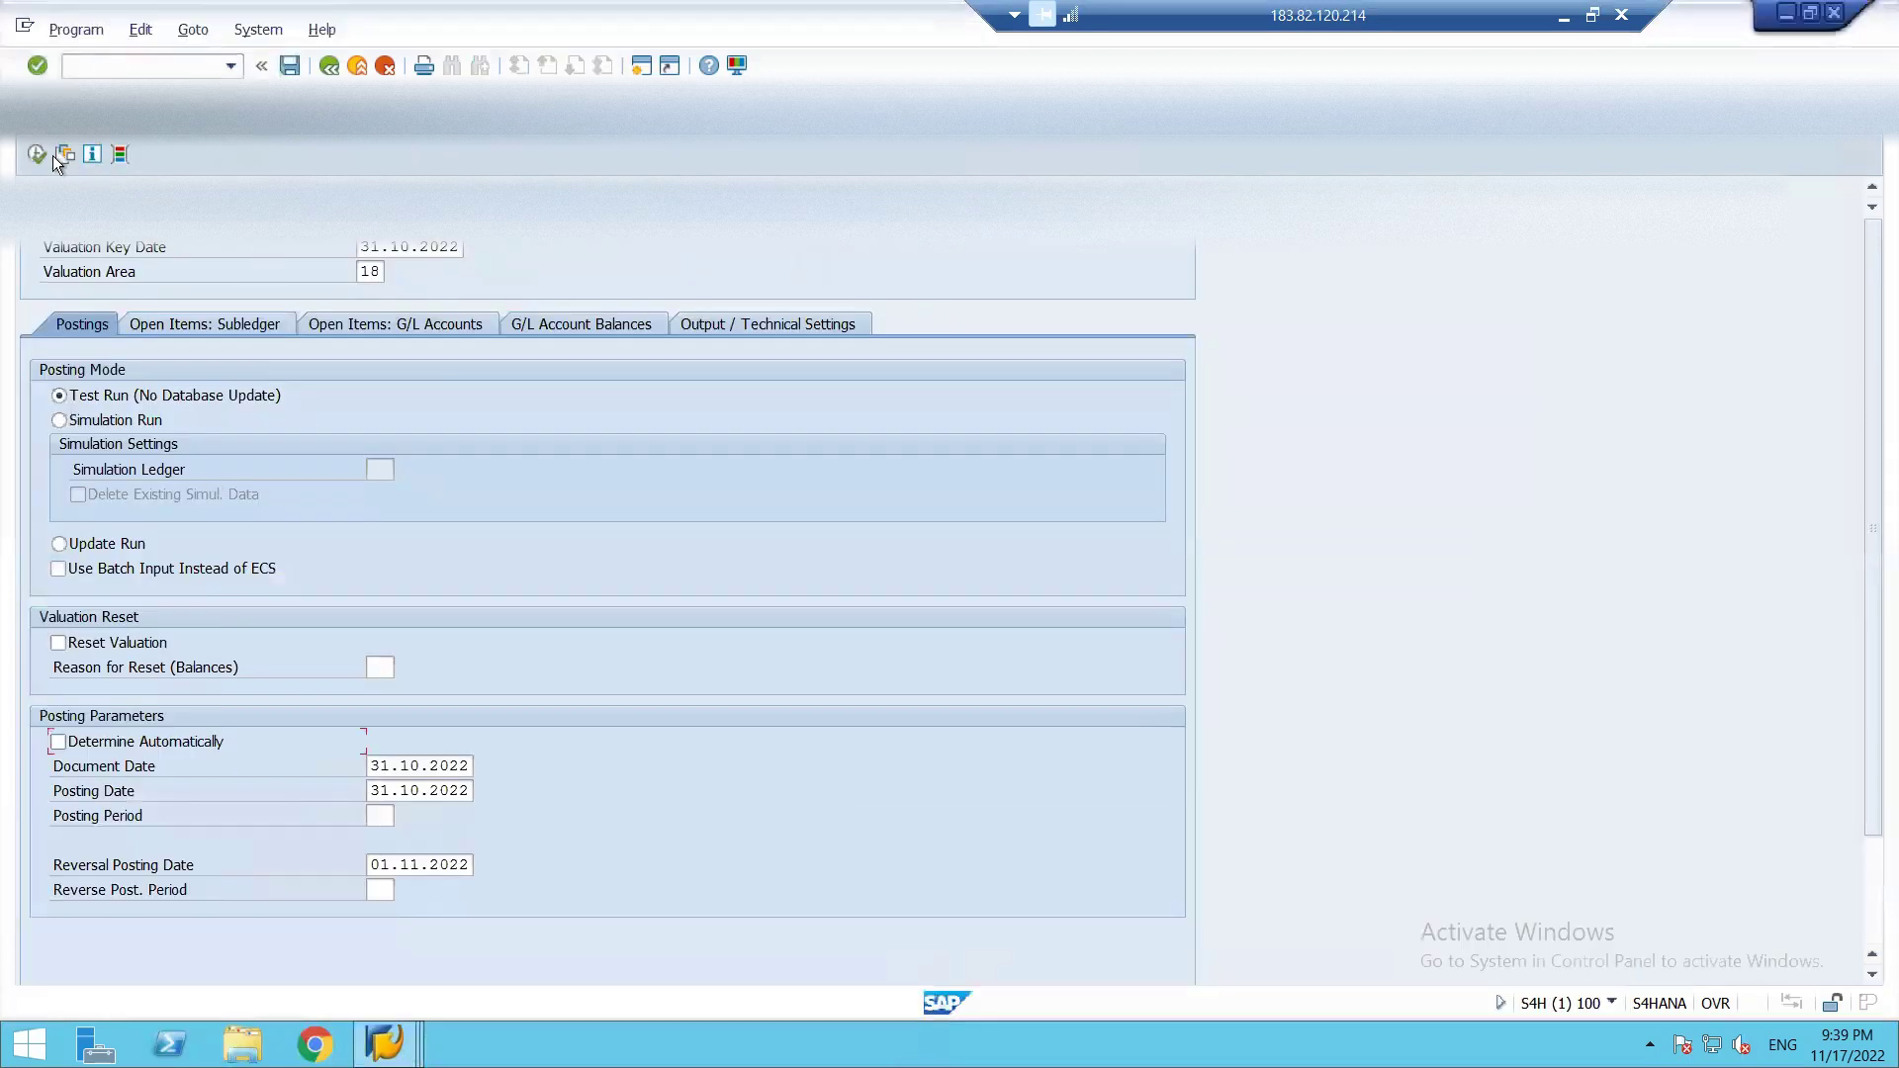
Step: Execute the valuation test run, revaluing both USD items from rate 80 to 78 (1.000 INR)
{"action": "left_click", "coordinate": [37, 154]}
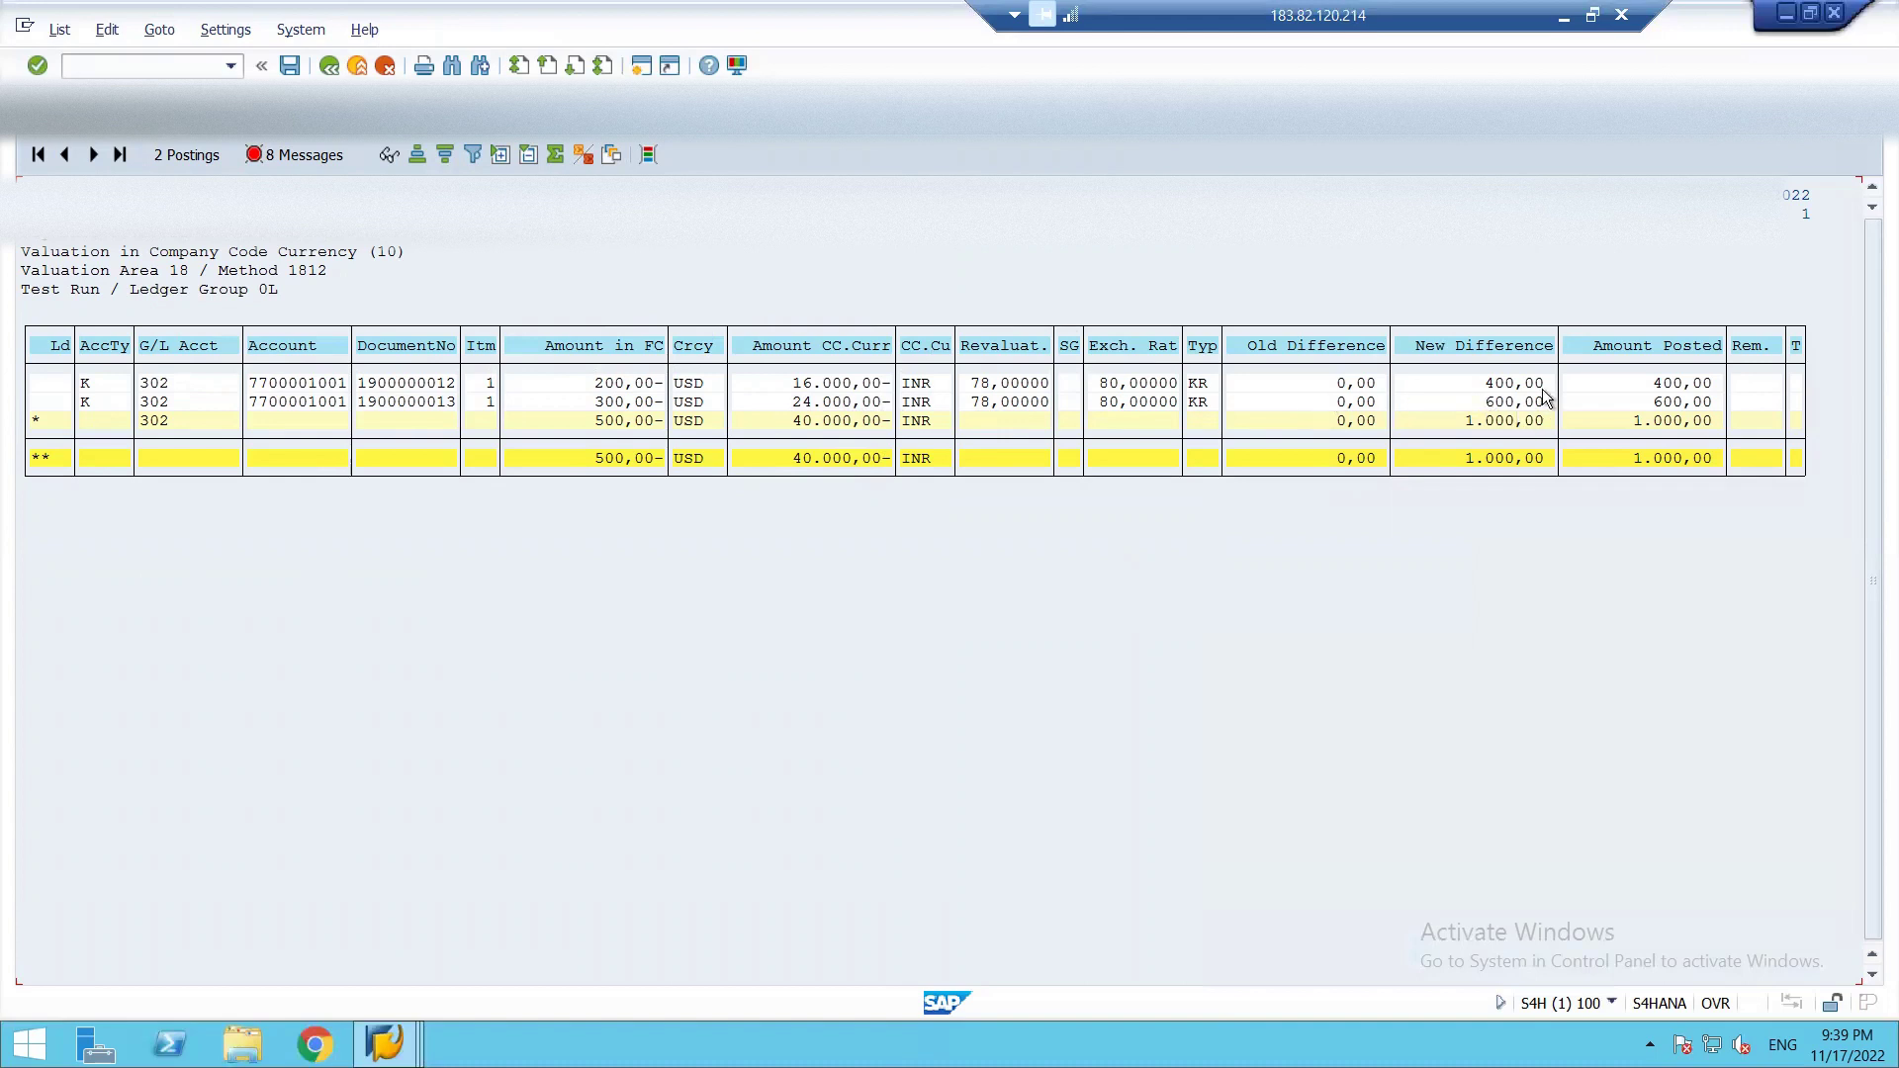
Step: Review the 31.10.2022 FC Valuation and 01.11.2022 reverse postings (400,00 and 600,00), then return with /n
{"action": "left_click", "coordinate": [171, 155]}
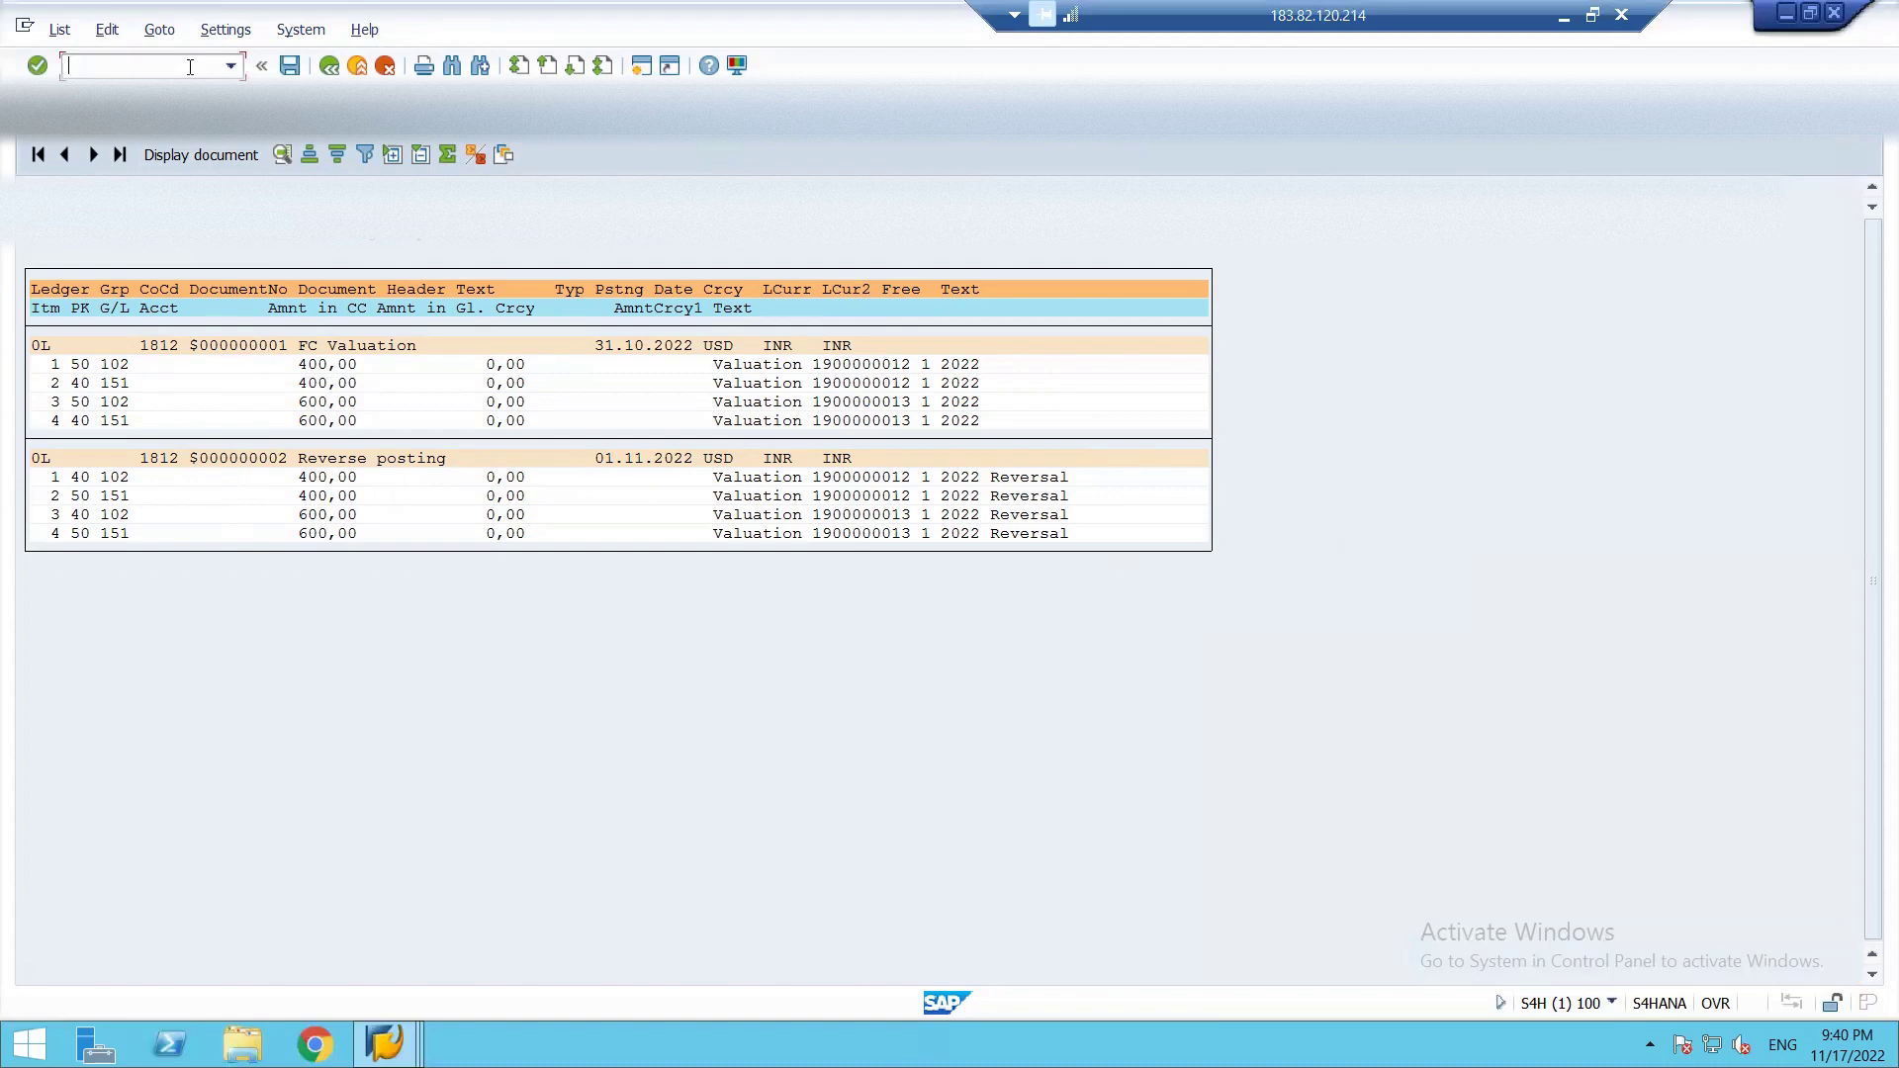
{"action": "type", "text": "/n"}
{"action": "key", "text": "Return"}
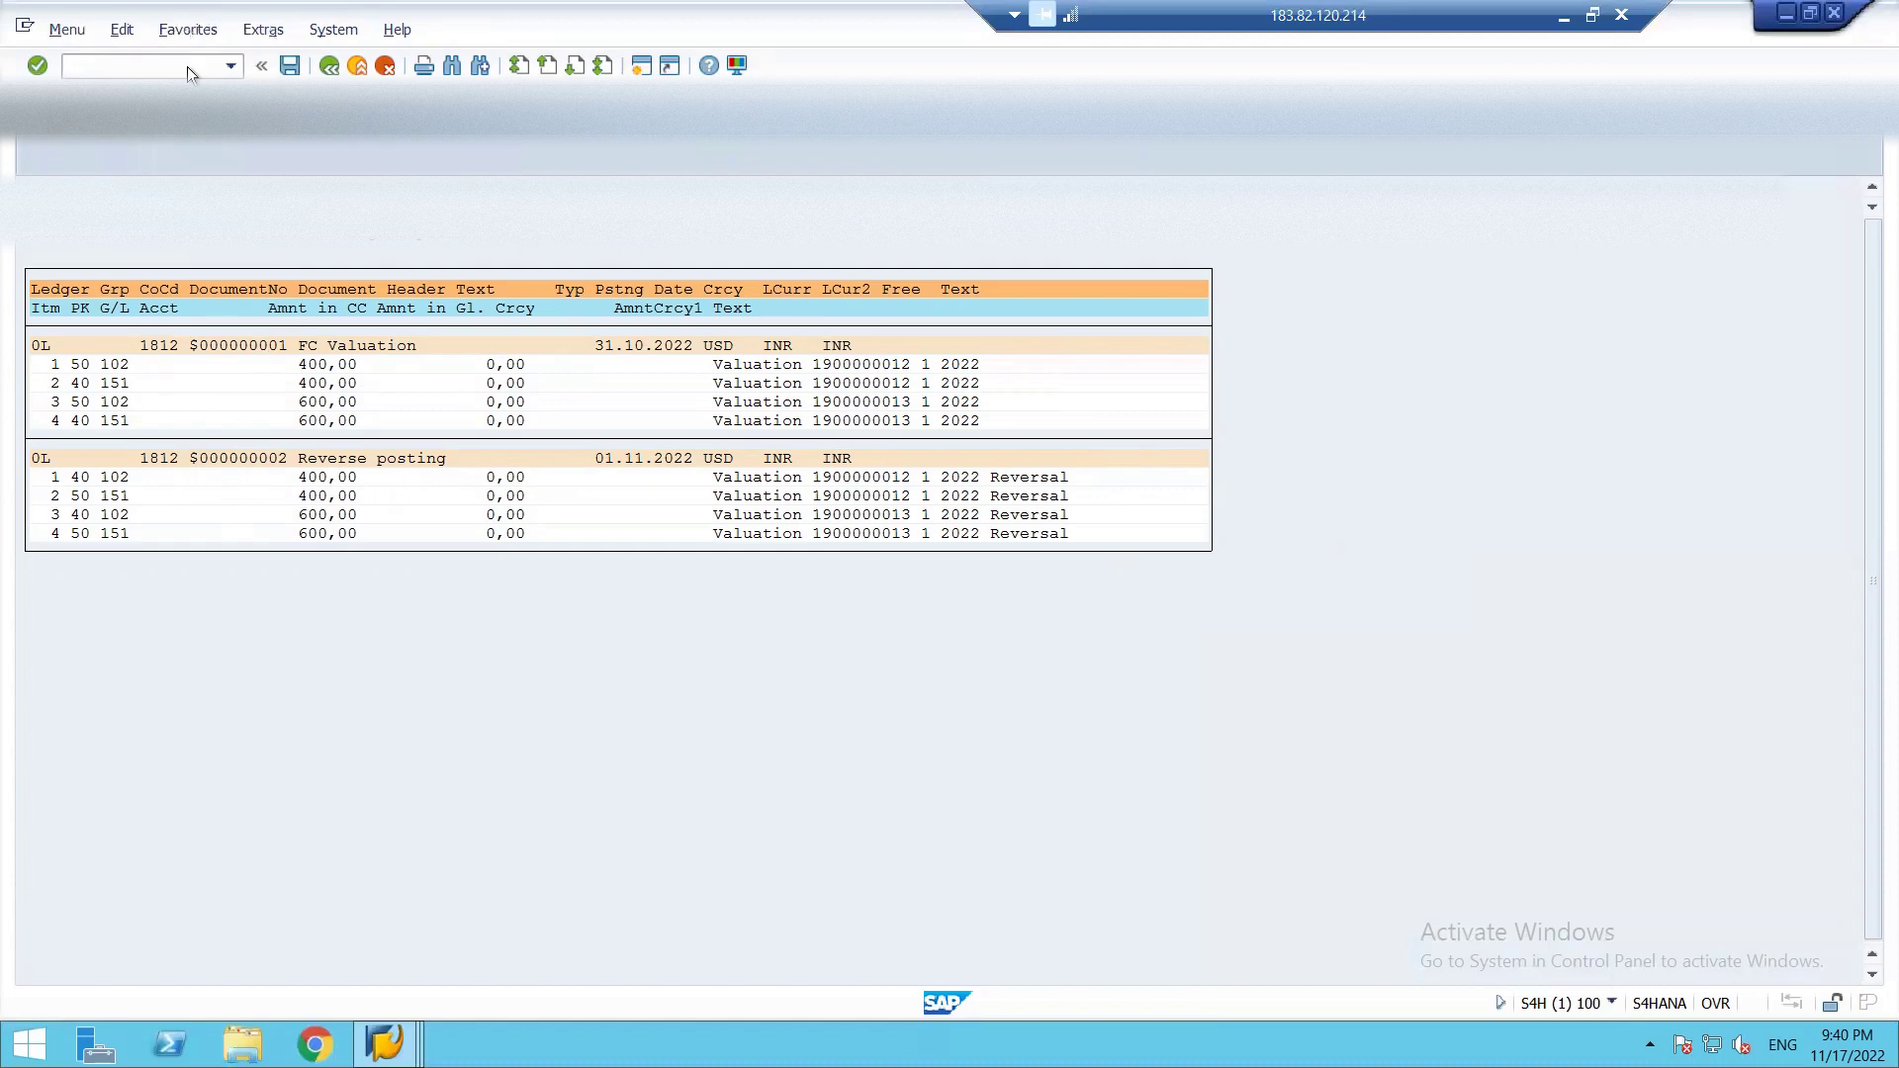